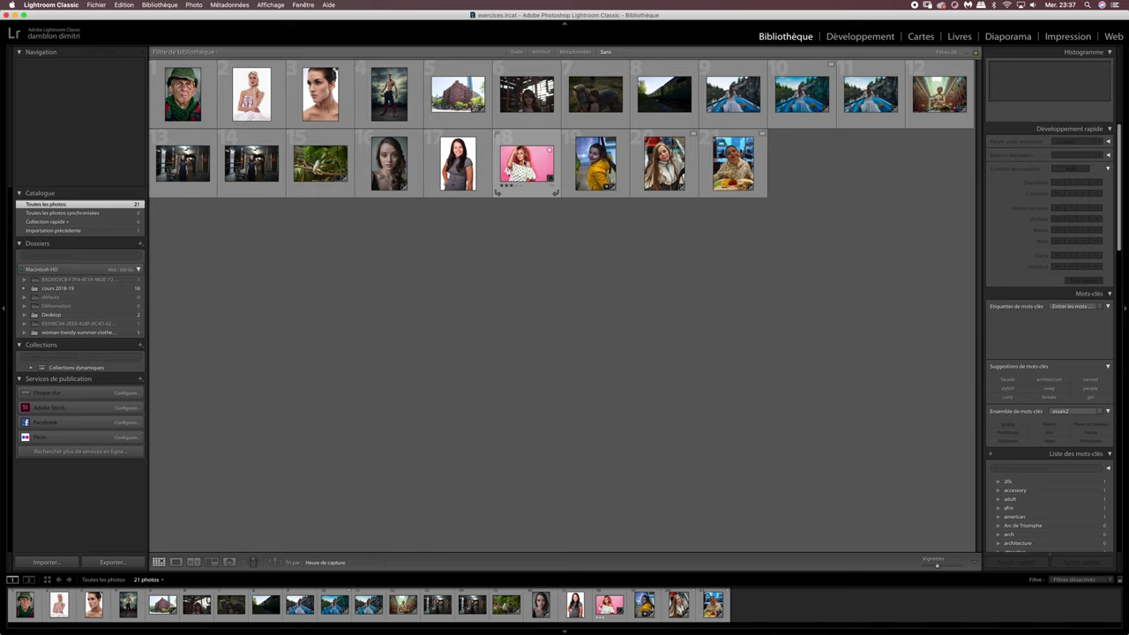
Select the pink-backdrop portrait (photo 18) and show it in the Slideshow module.
left_click(527, 164)
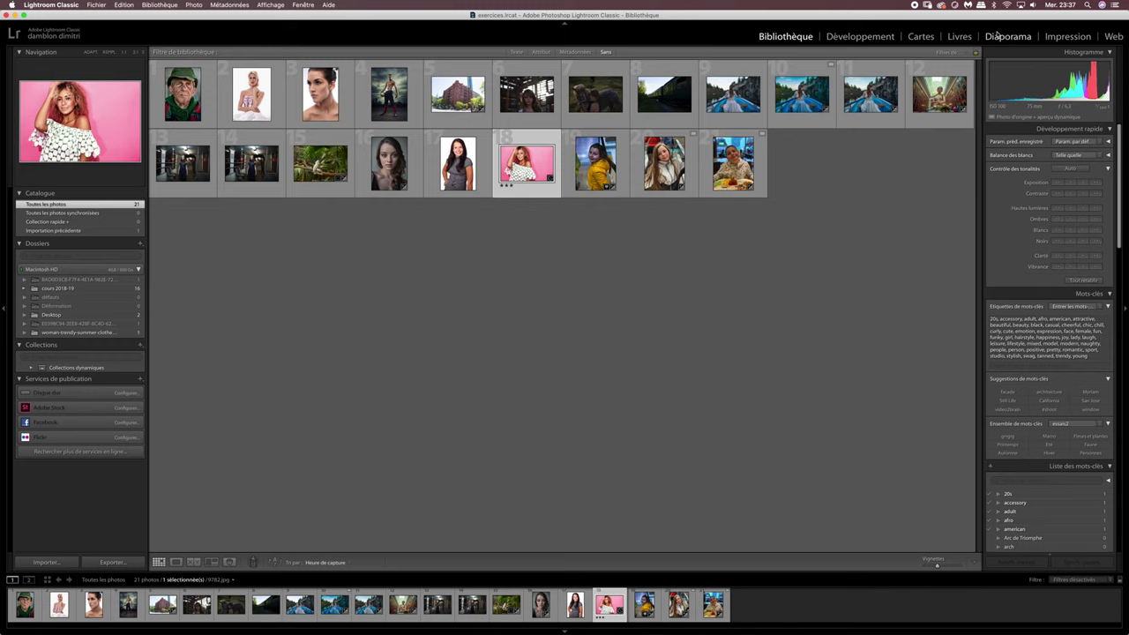
left_click(1001, 39)
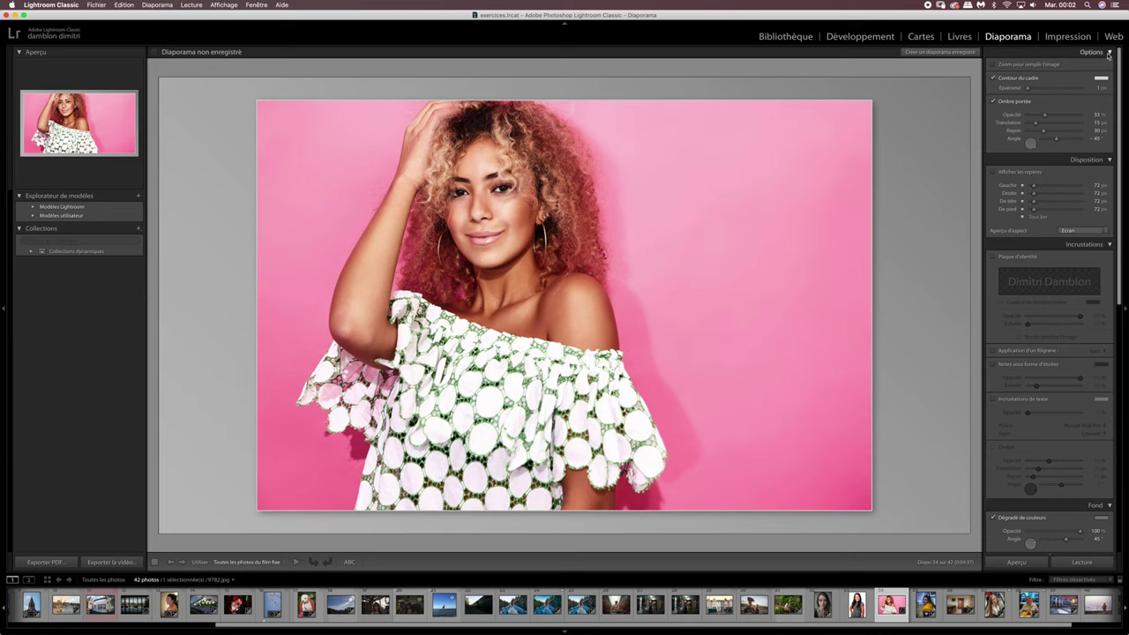
left_click(1108, 55)
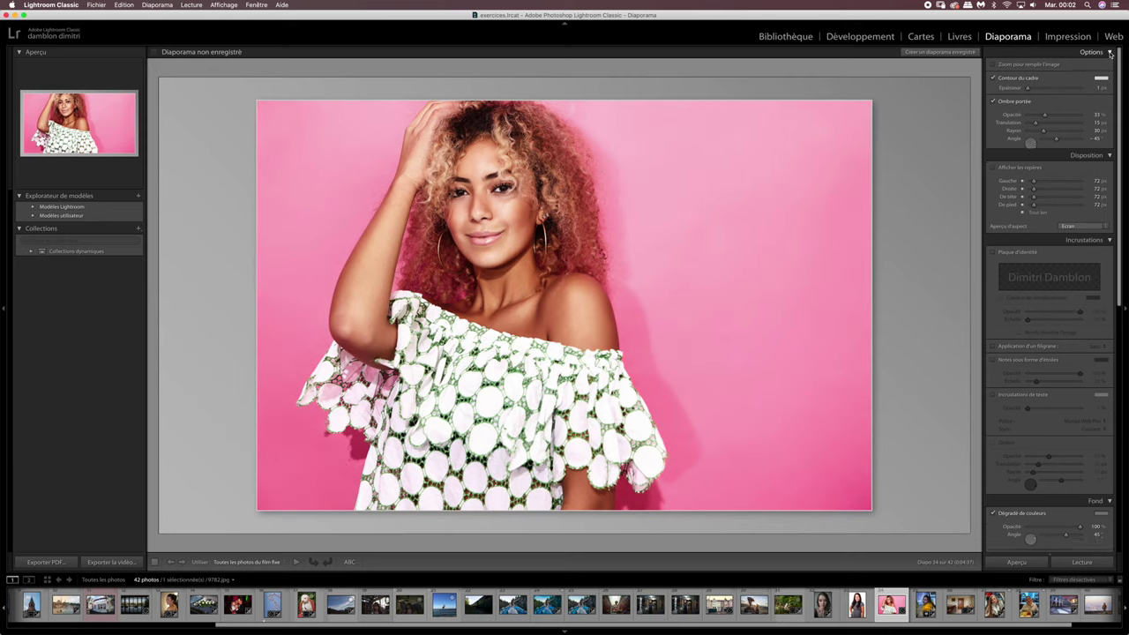
left_click(1109, 54)
left_click(1109, 54)
left_click(1110, 54)
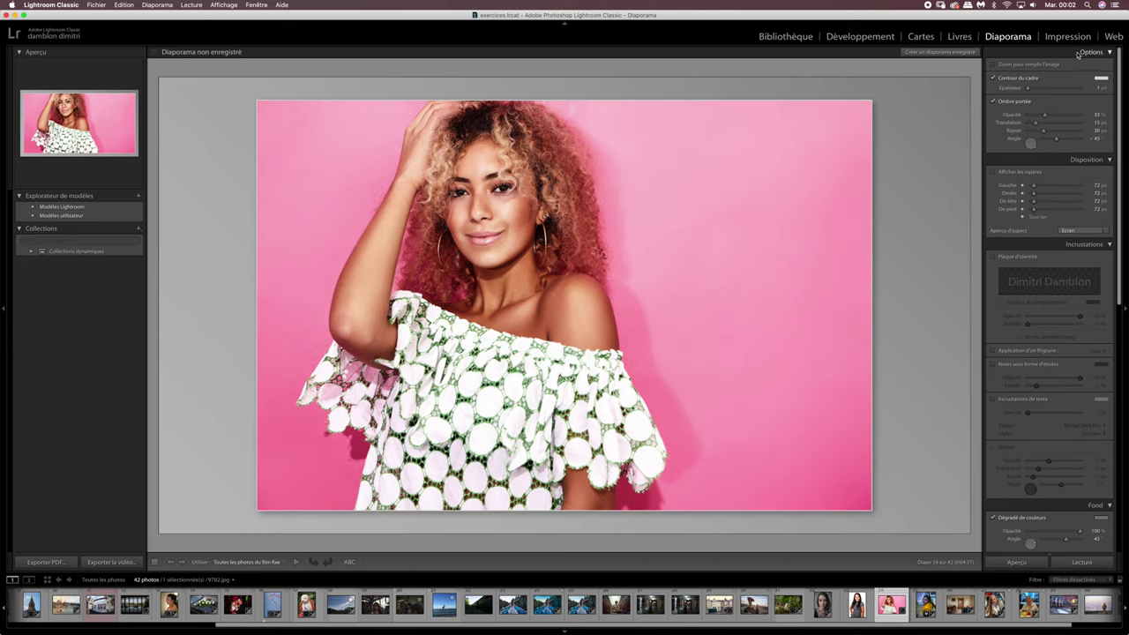
right_click(1079, 55)
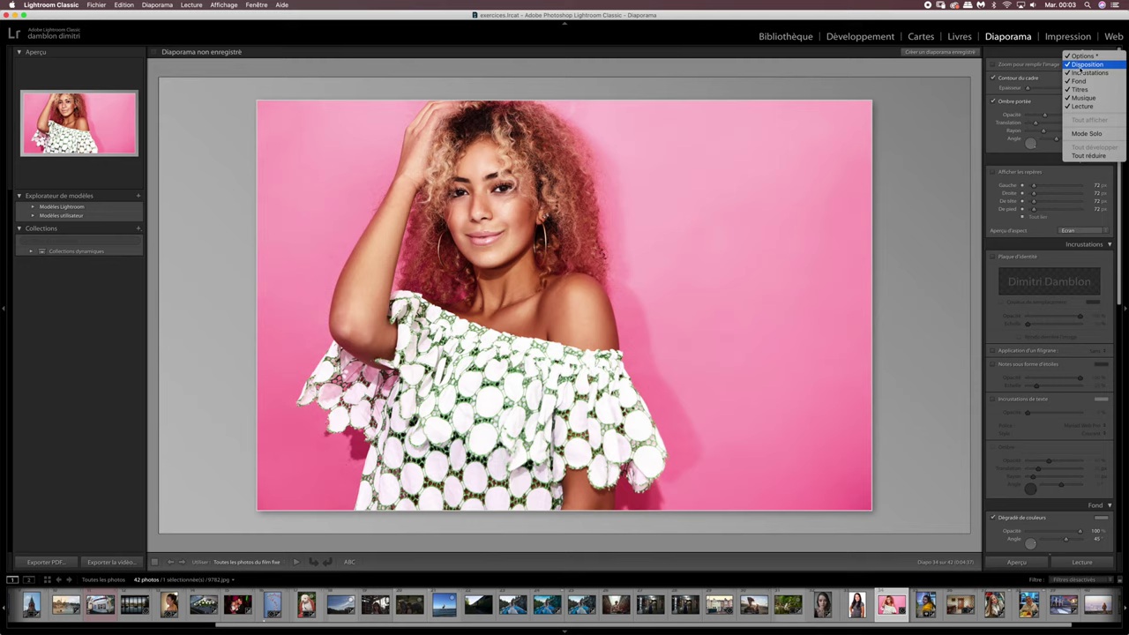
left_click(1083, 64)
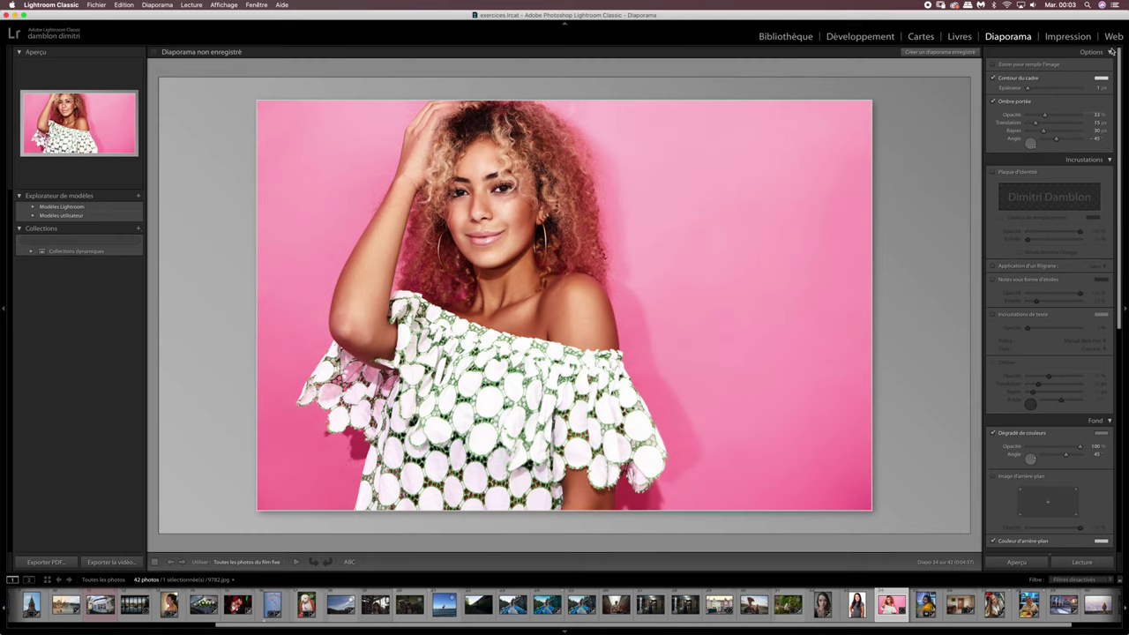
right_click(1081, 55)
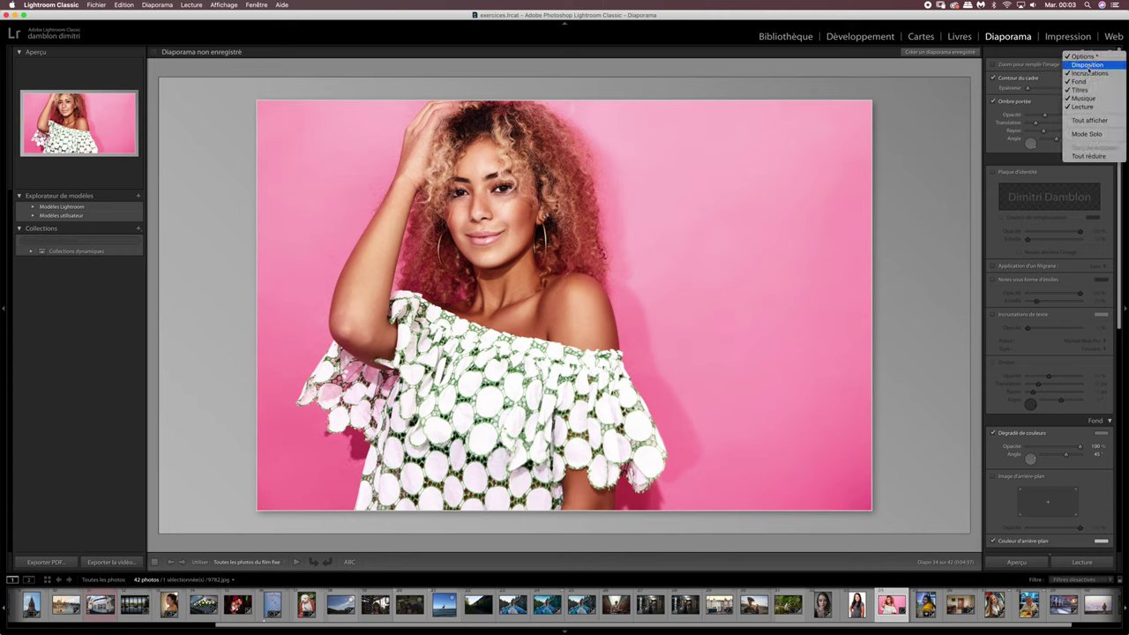
left_click(1087, 64)
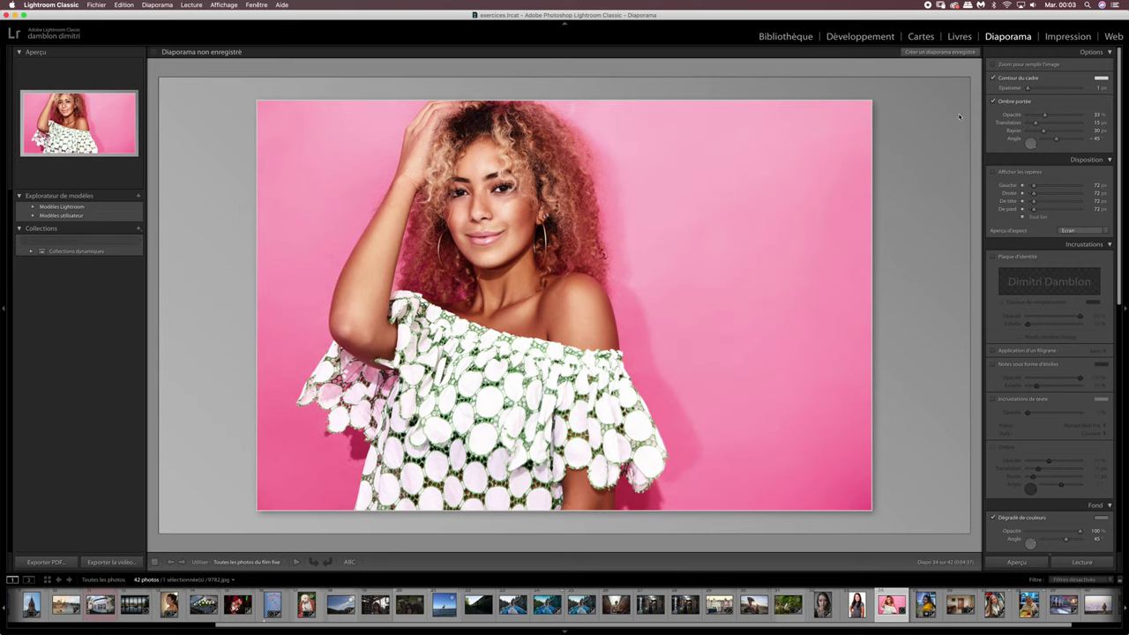
left_click(994, 65)
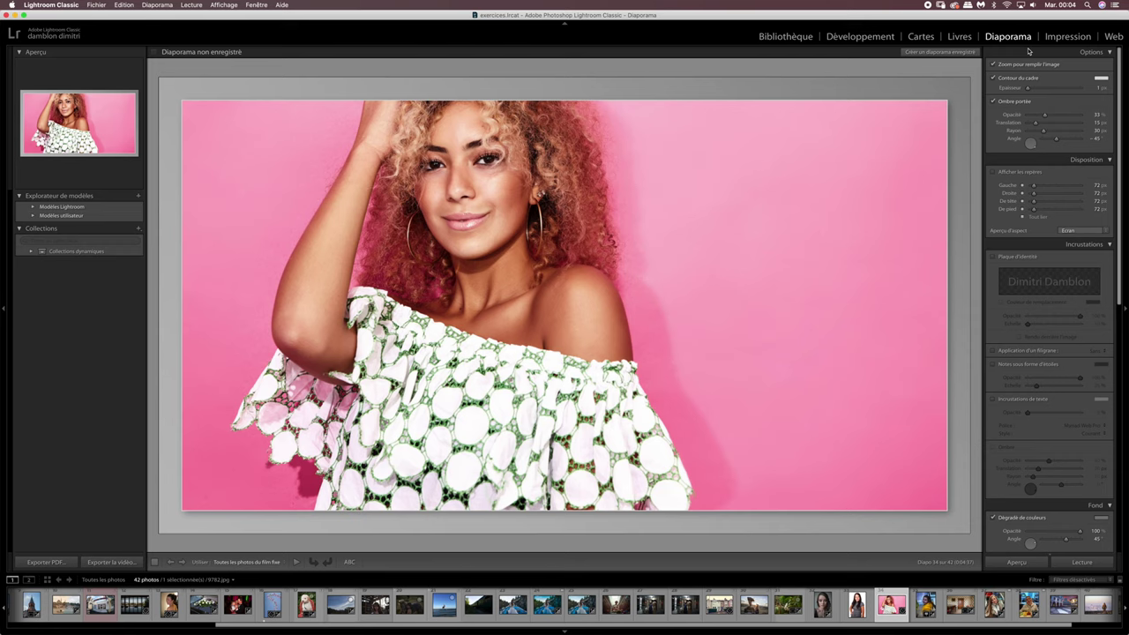
left_click(993, 66)
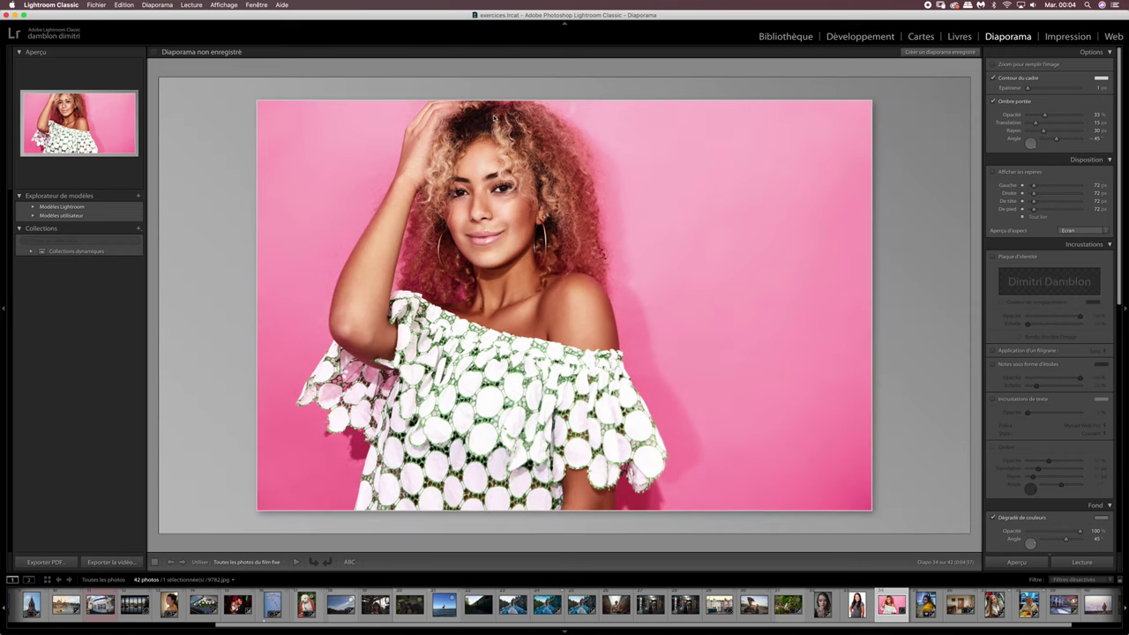
left_click(993, 66)
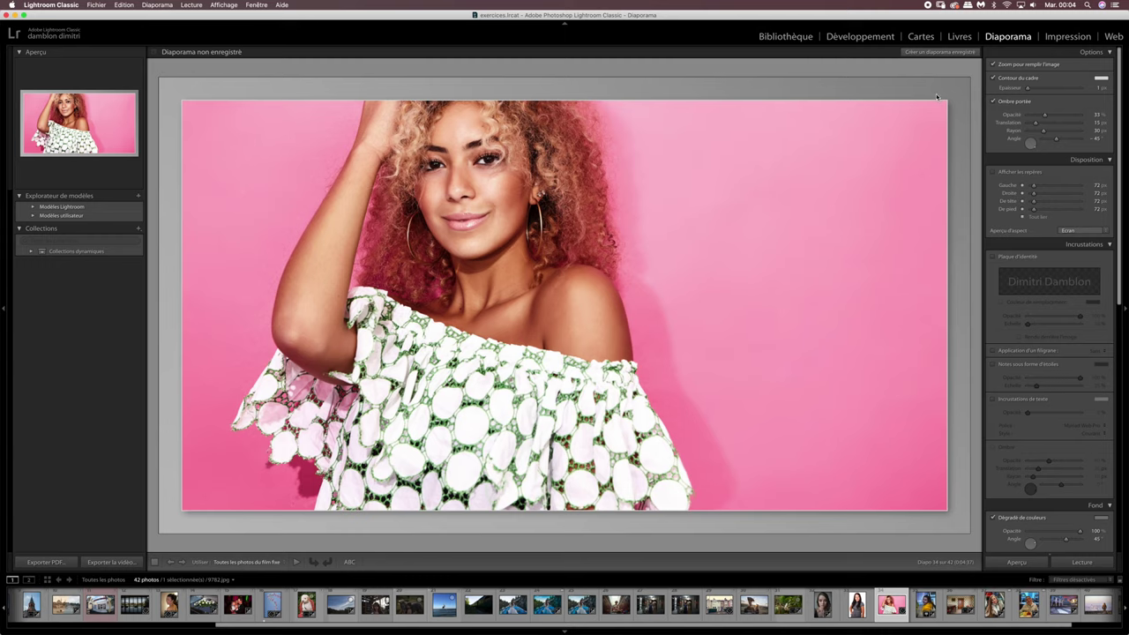
left_click(994, 65)
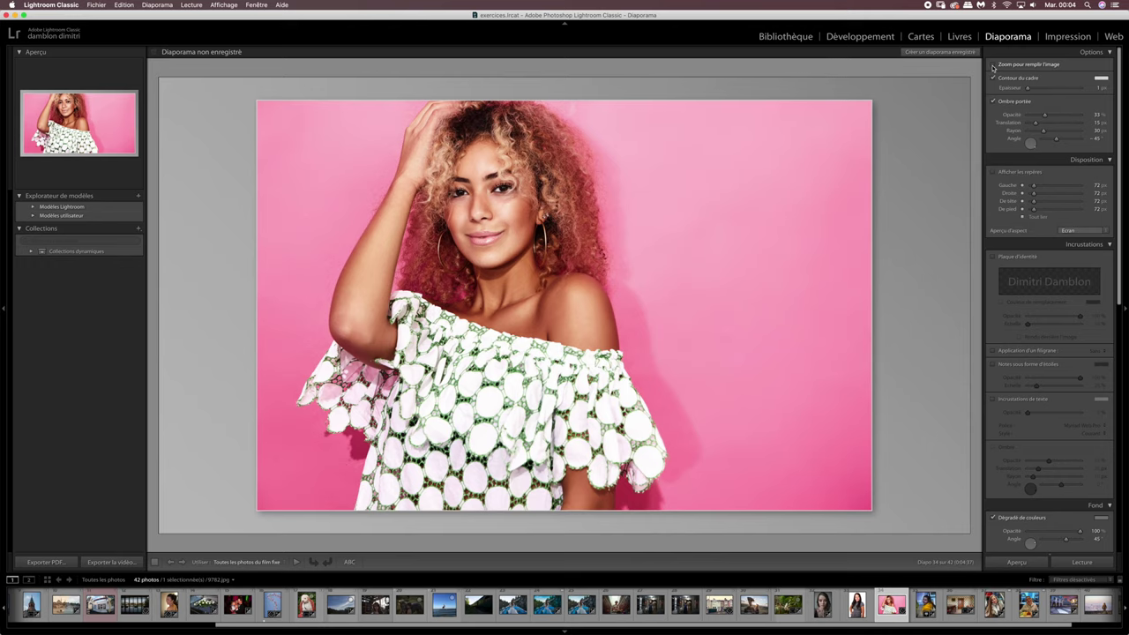
left_click(994, 65)
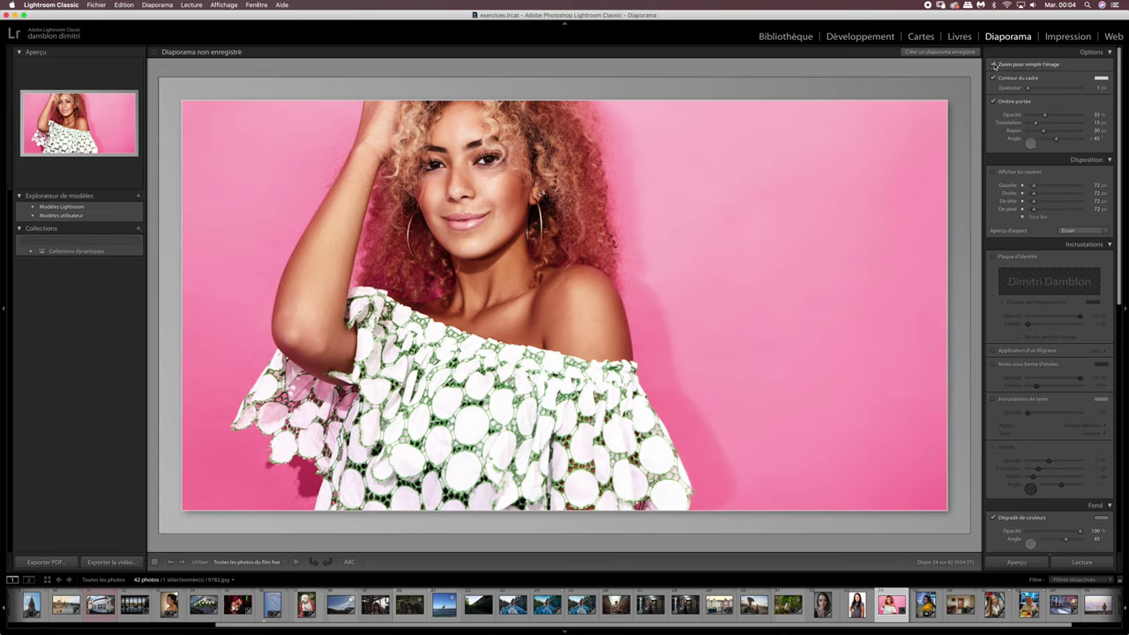
left_click(994, 65)
left_click(994, 64)
left_click(993, 79)
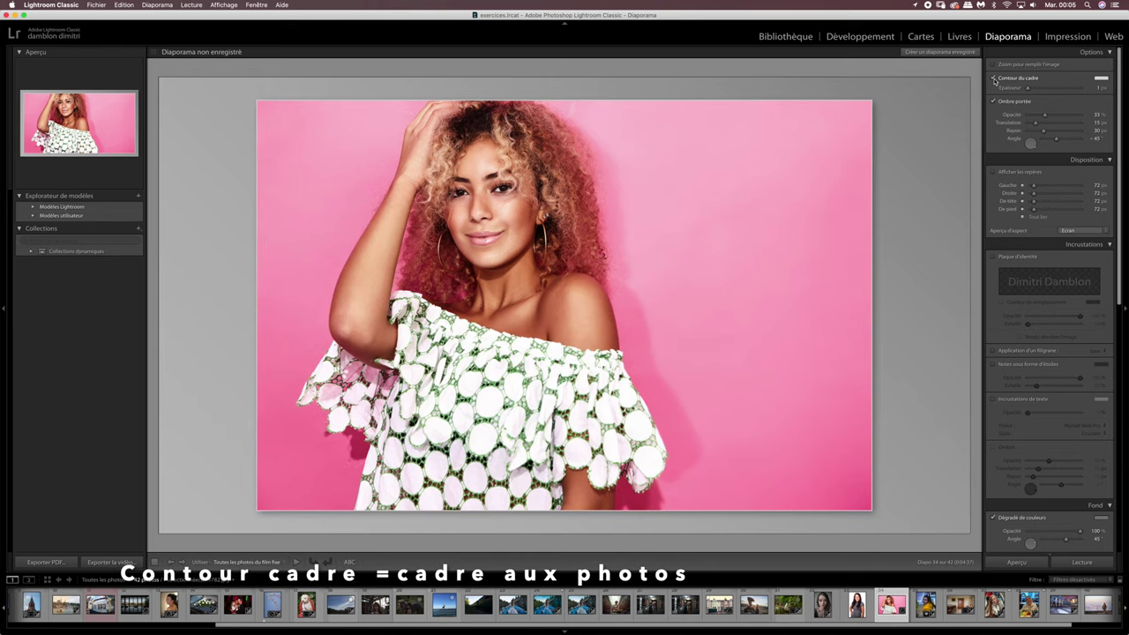
left_click(994, 80)
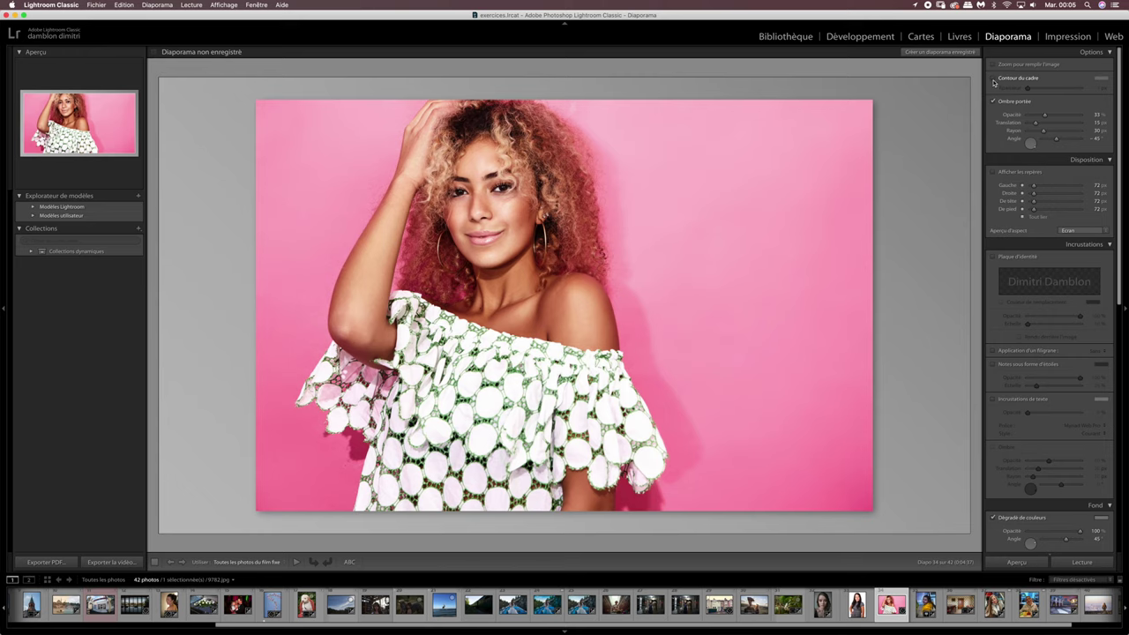
Turn the photo border back on and widen it to about 20 px.
left_click(994, 81)
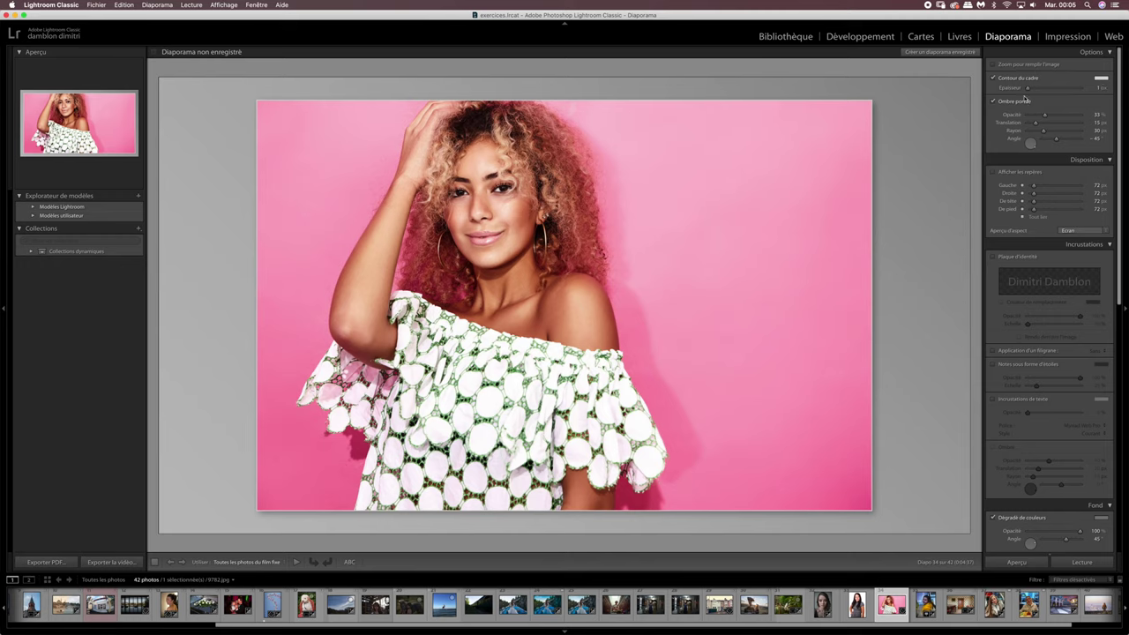
left_click_drag(1035, 91, 1100, 87)
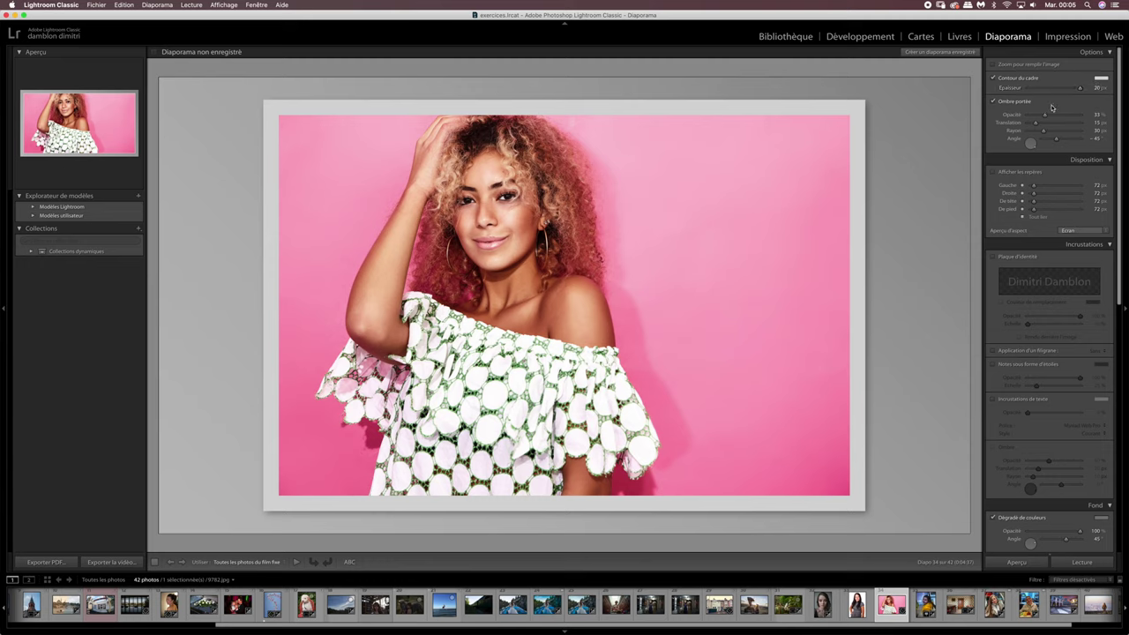
mouse_move(1080, 88)
left_mouse_down()
mouse_move(1040, 89)
mouse_move(1074, 88)
left_mouse_up()
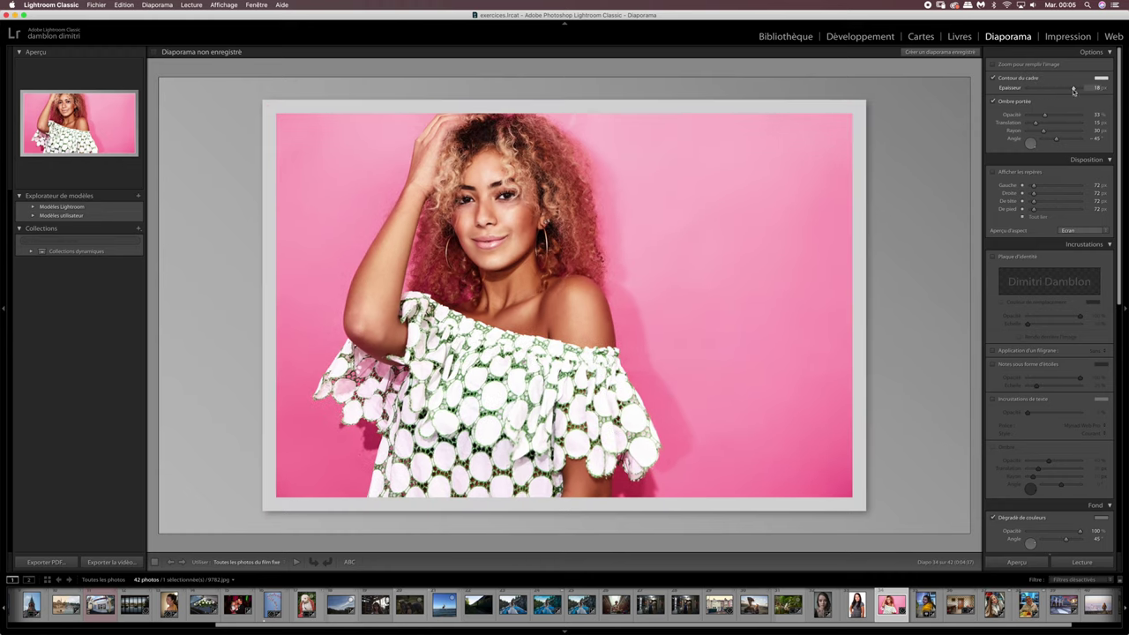
left_click_drag(1073, 88, 1025, 88)
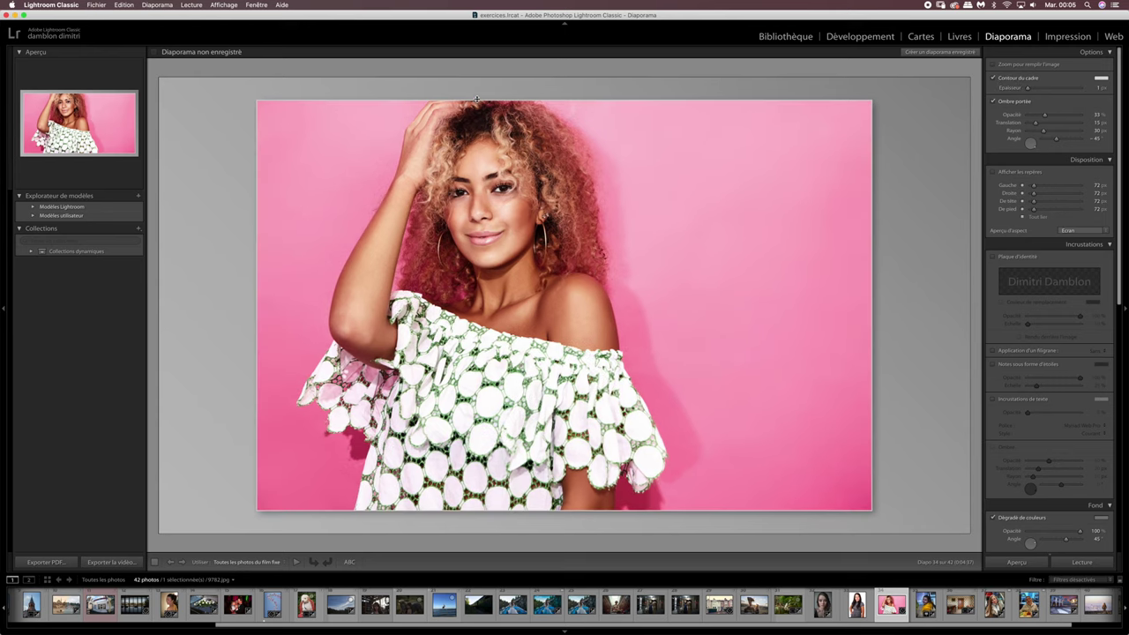
left_click_drag(1029, 88, 1082, 88)
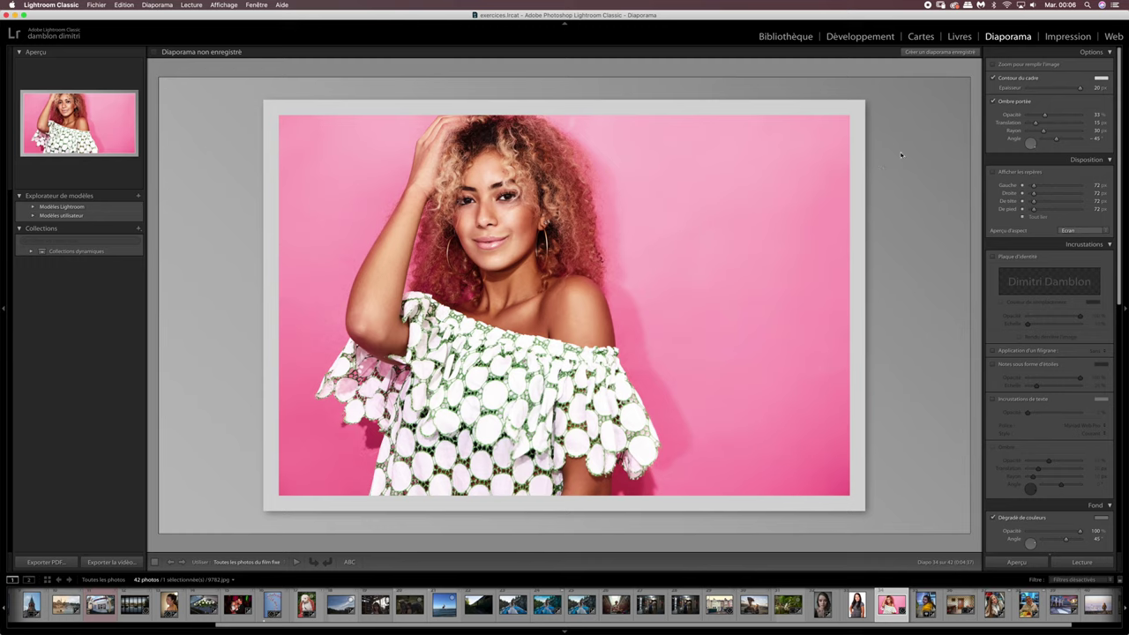
left_click(1102, 80)
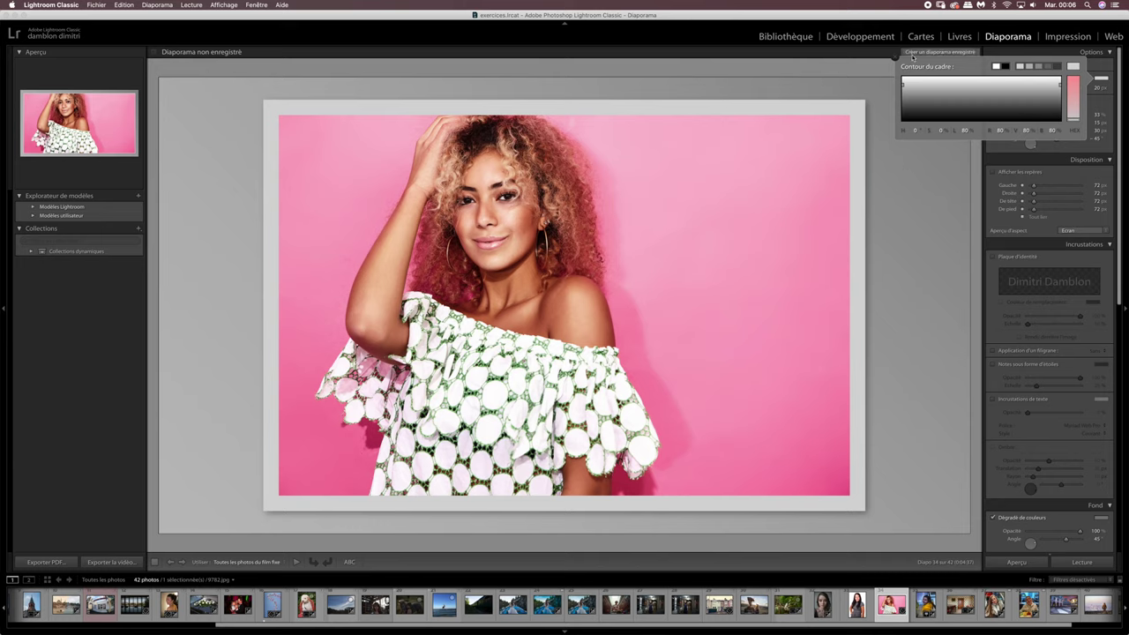
Try several border colours in the picker, including a bright lime green.
left_click(940, 94)
left_click_drag(941, 92, 926, 96)
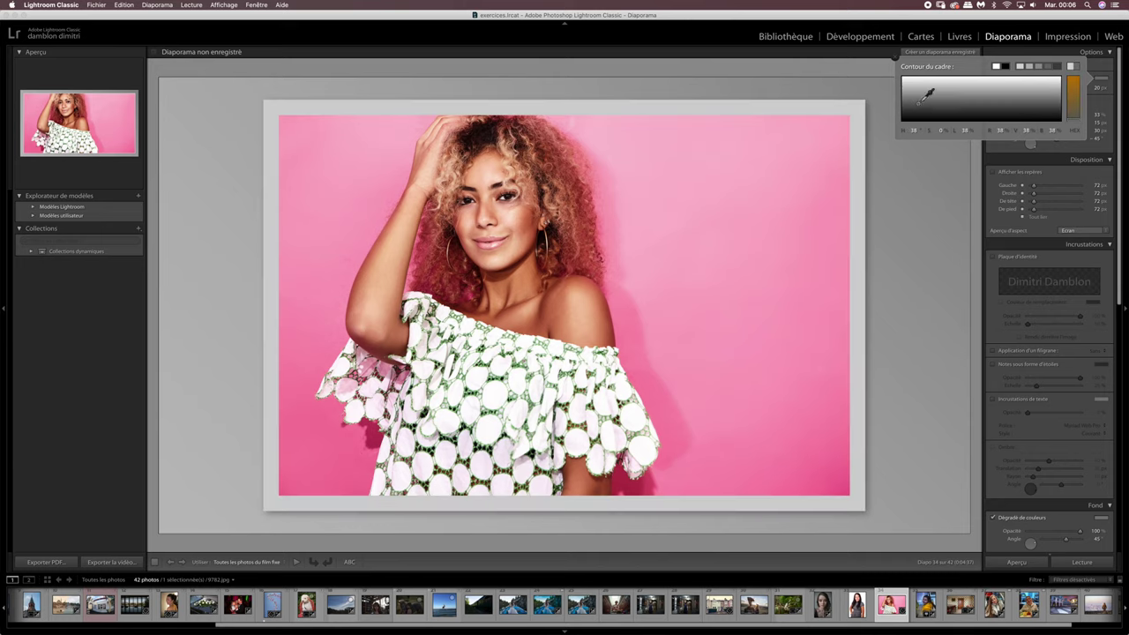
mouse_move(928, 93)
left_mouse_down()
mouse_move(940, 72)
mouse_move(939, 102)
left_mouse_up()
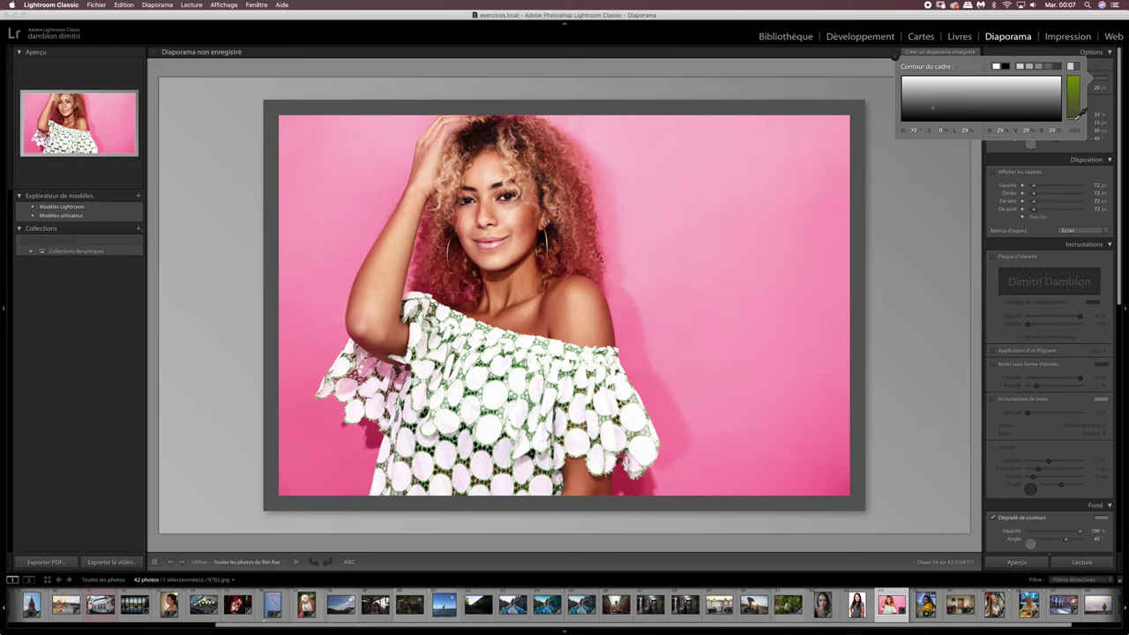
left_click_drag(1076, 118, 1080, 76)
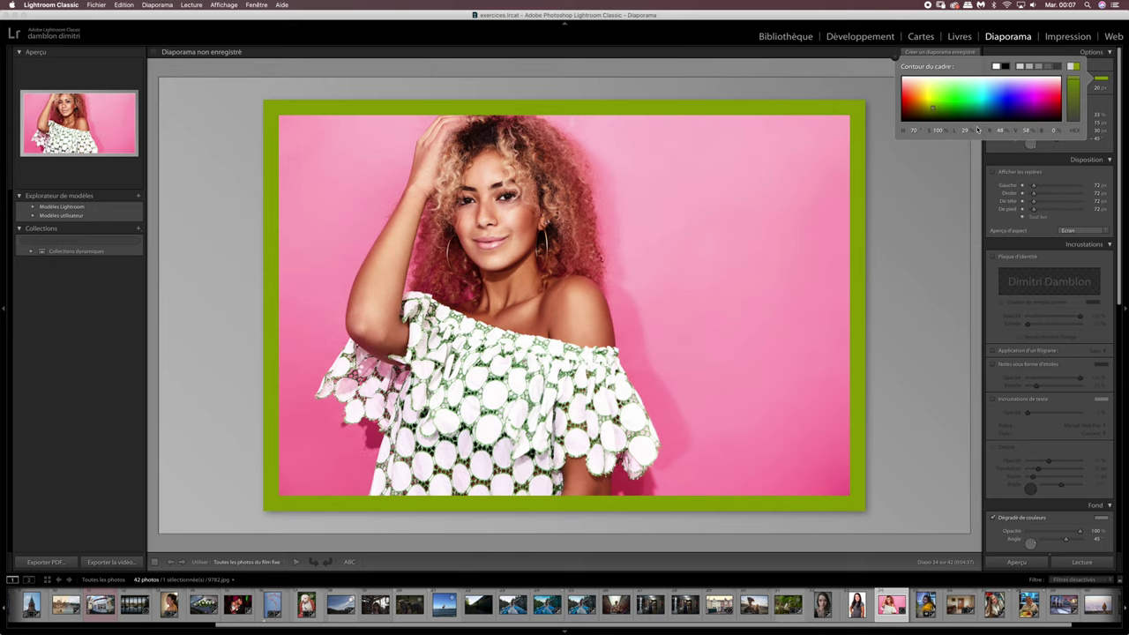
mouse_move(951, 85)
left_mouse_down()
mouse_move(932, 81)
mouse_move(966, 90)
left_mouse_up()
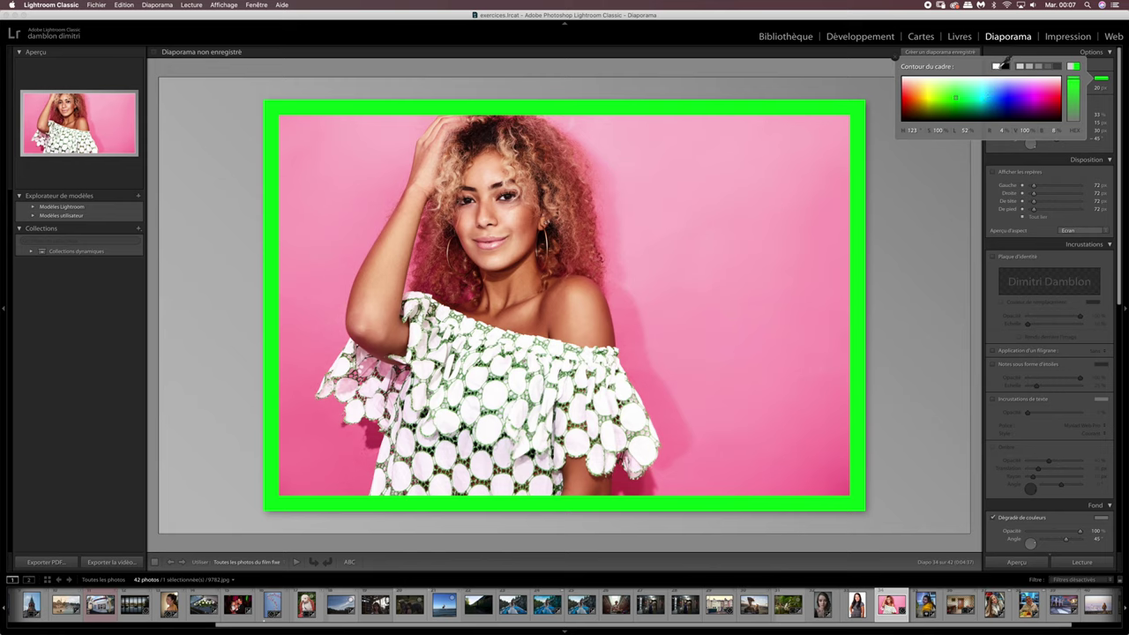
Set the border colour to white, close the picker and switch the border off.
left_click(997, 66)
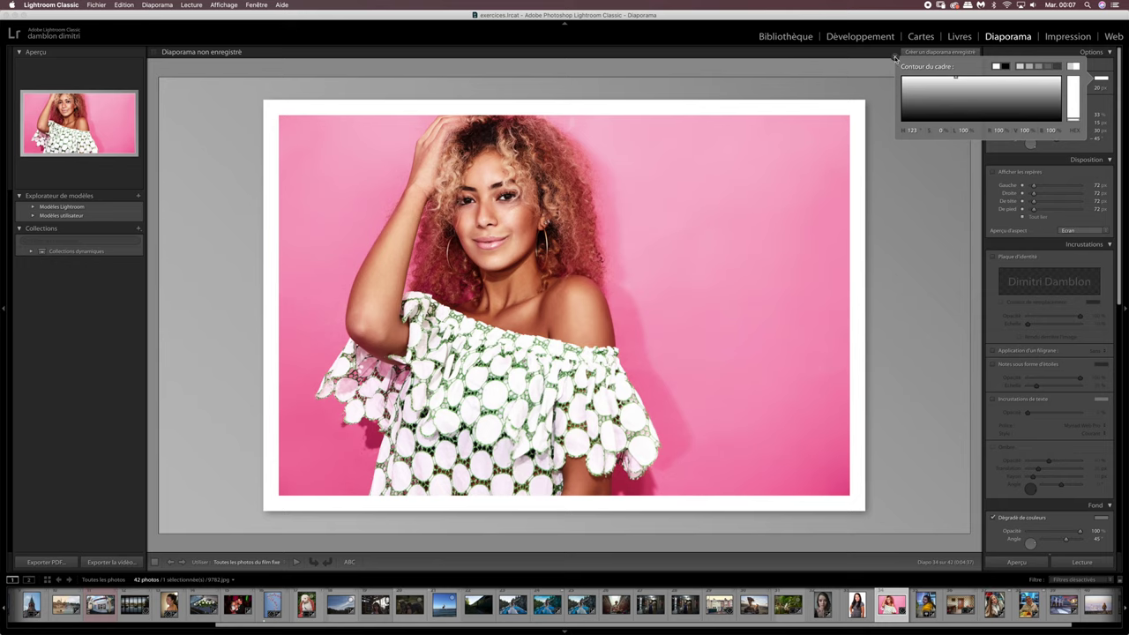
left_click(894, 58)
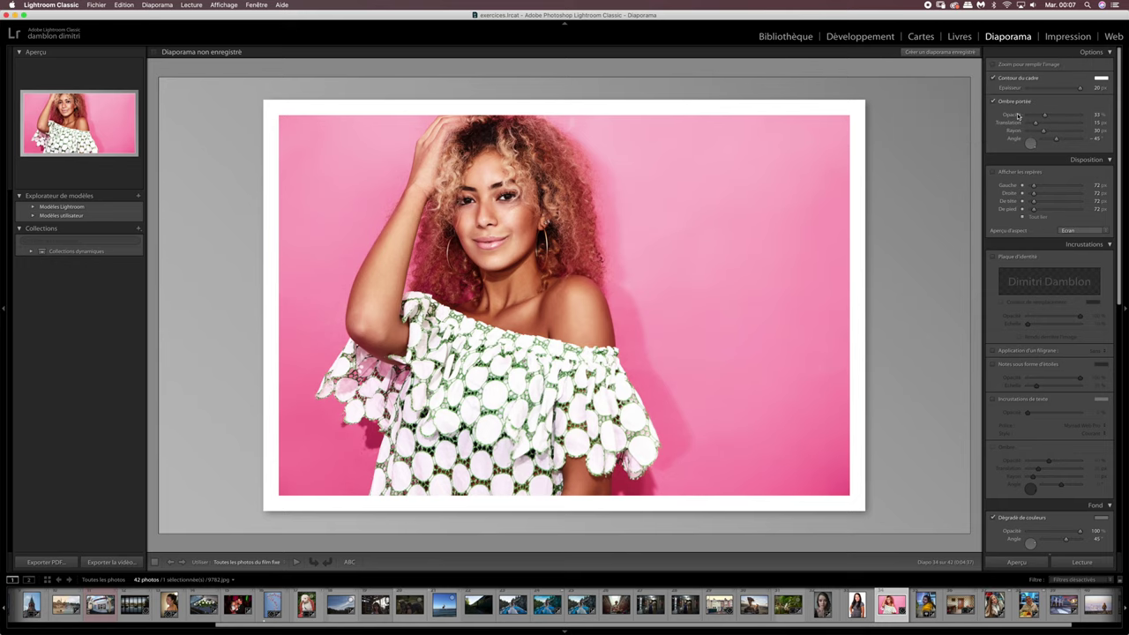
left_click(993, 78)
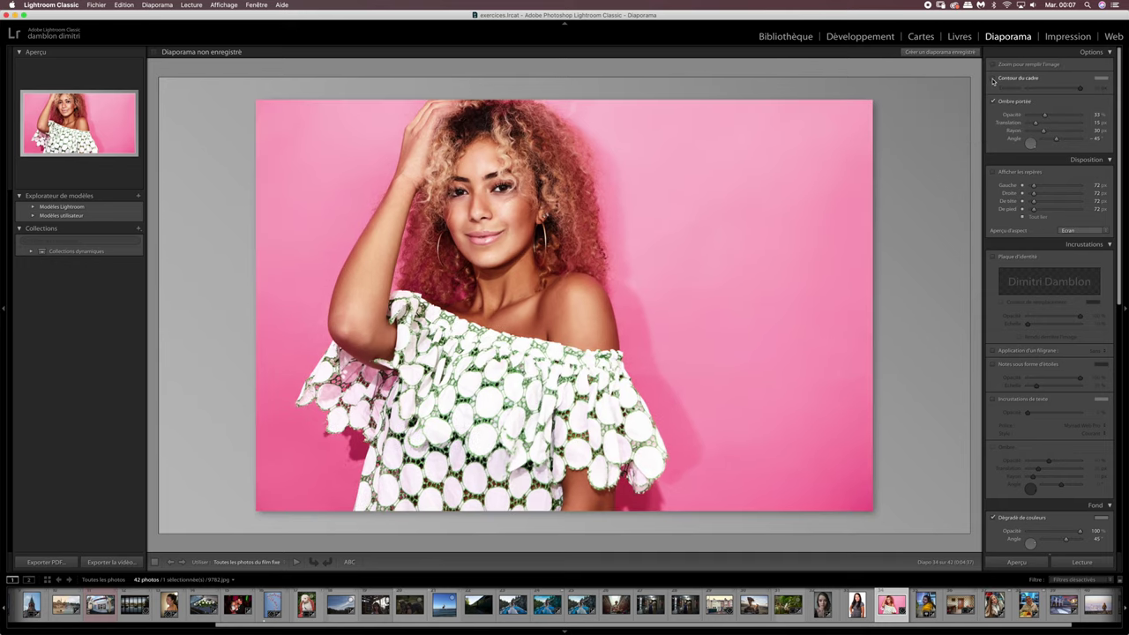
left_click(993, 78)
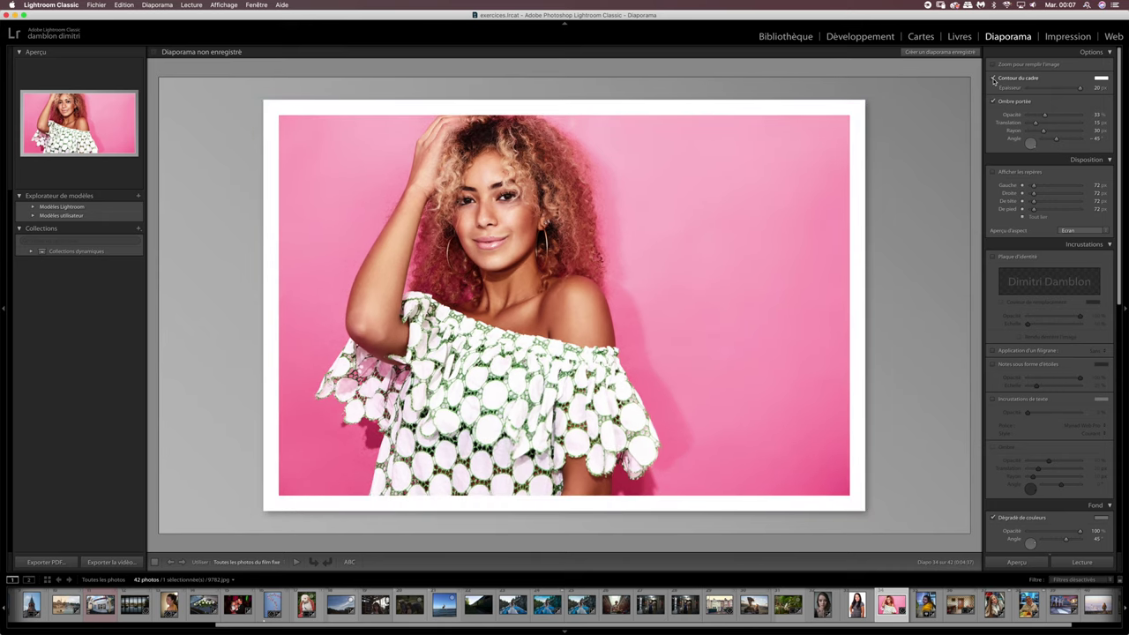
left_click(994, 79)
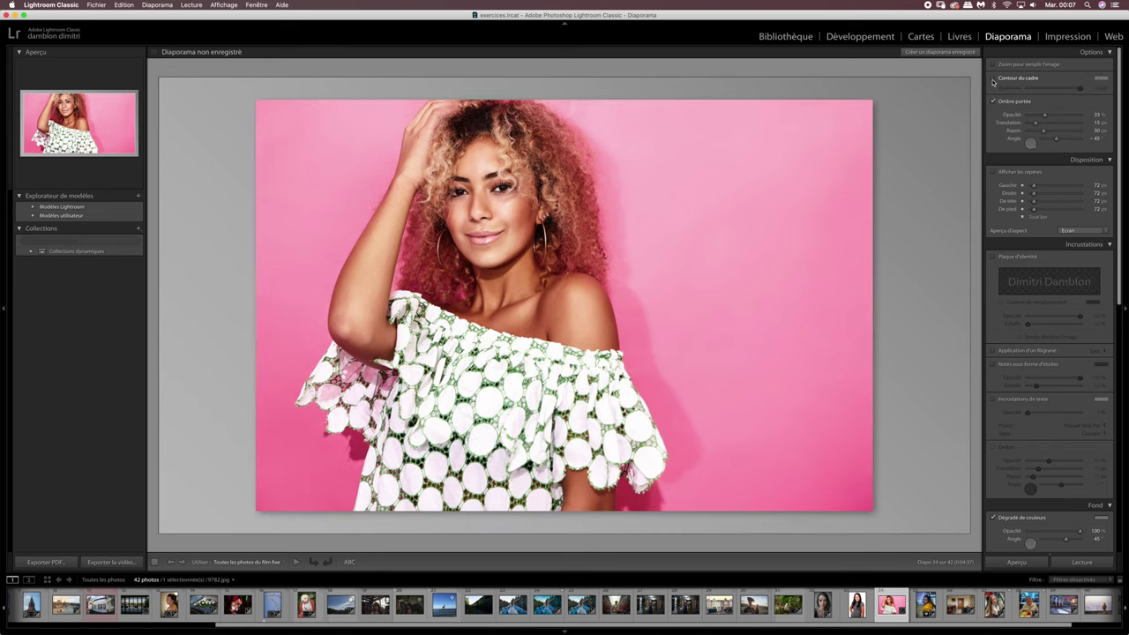
left_click(993, 78)
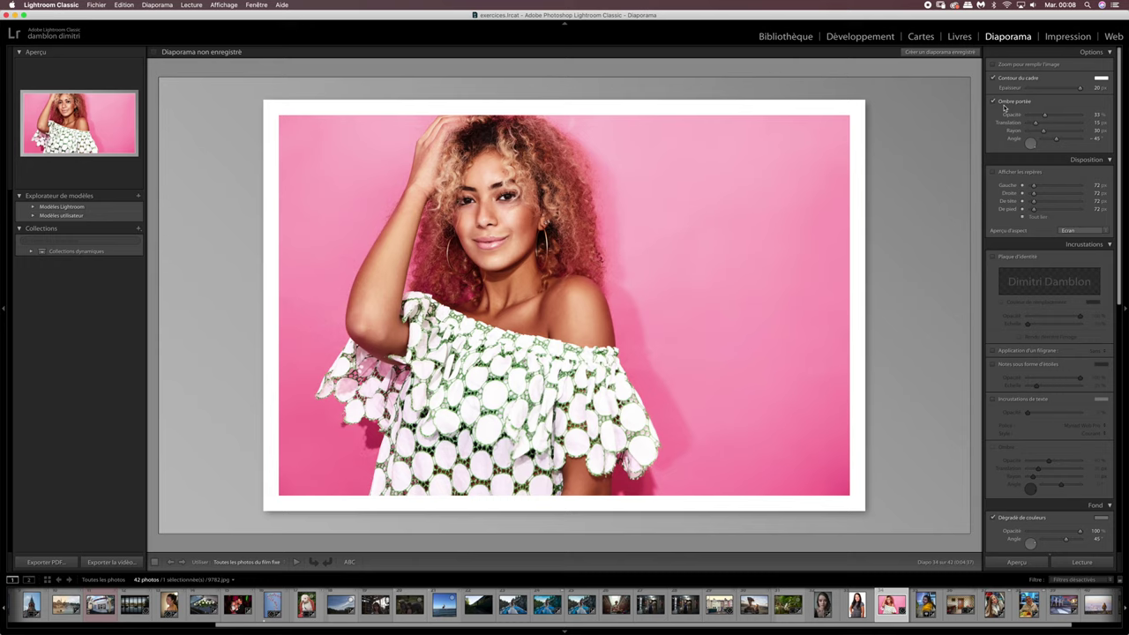
Toggle the drop shadow and white frame border off and on to compare.
left_click(993, 101)
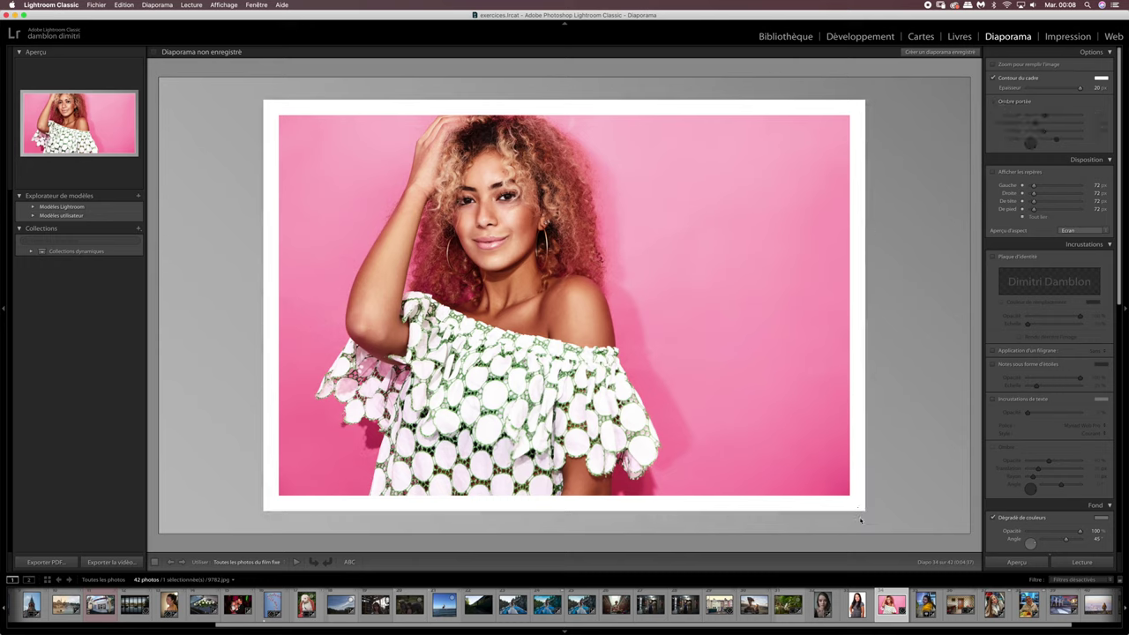
left_click(993, 101)
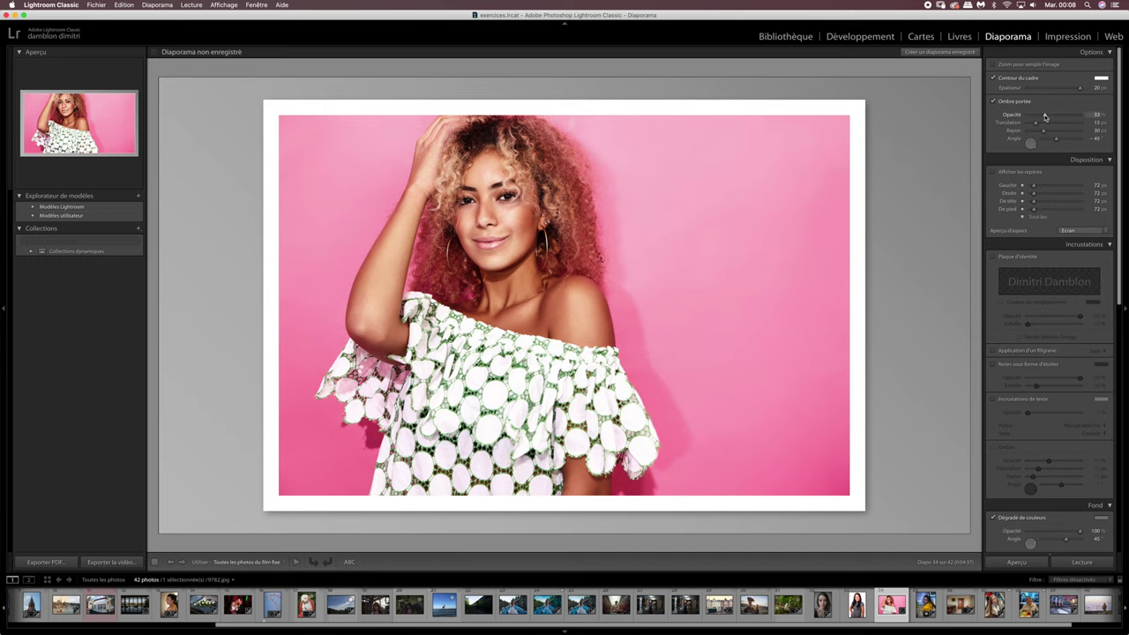
left_click(994, 79)
left_click(993, 79)
left_click(993, 79)
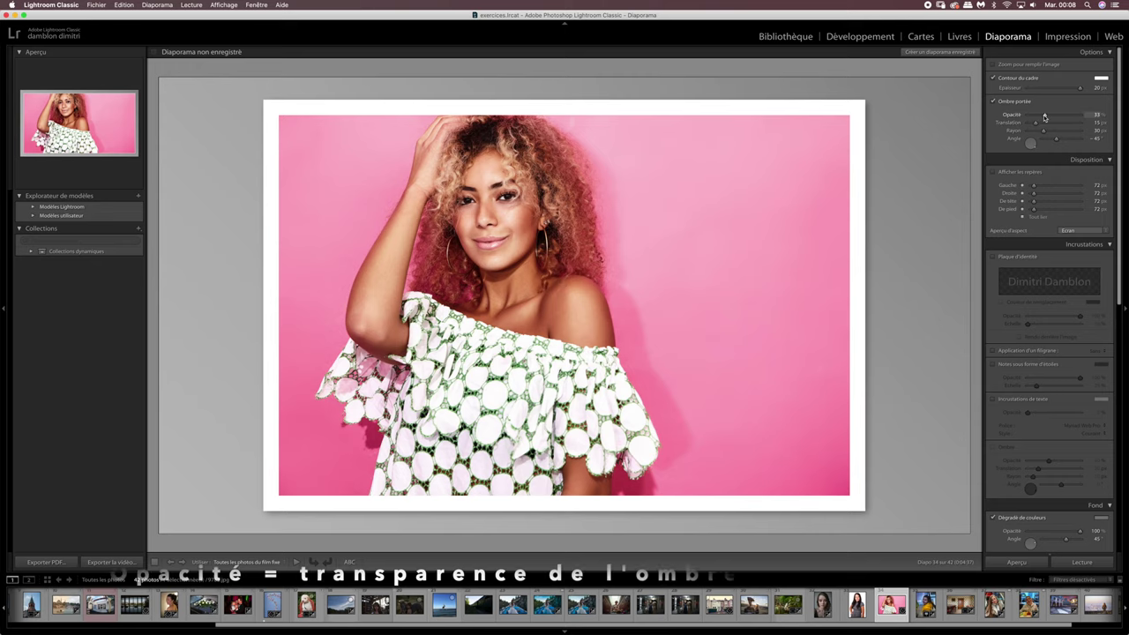
Set the drop shadow opacity to 88% and push its offset out to about 39 px.
left_click_drag(1046, 116, 1066, 118)
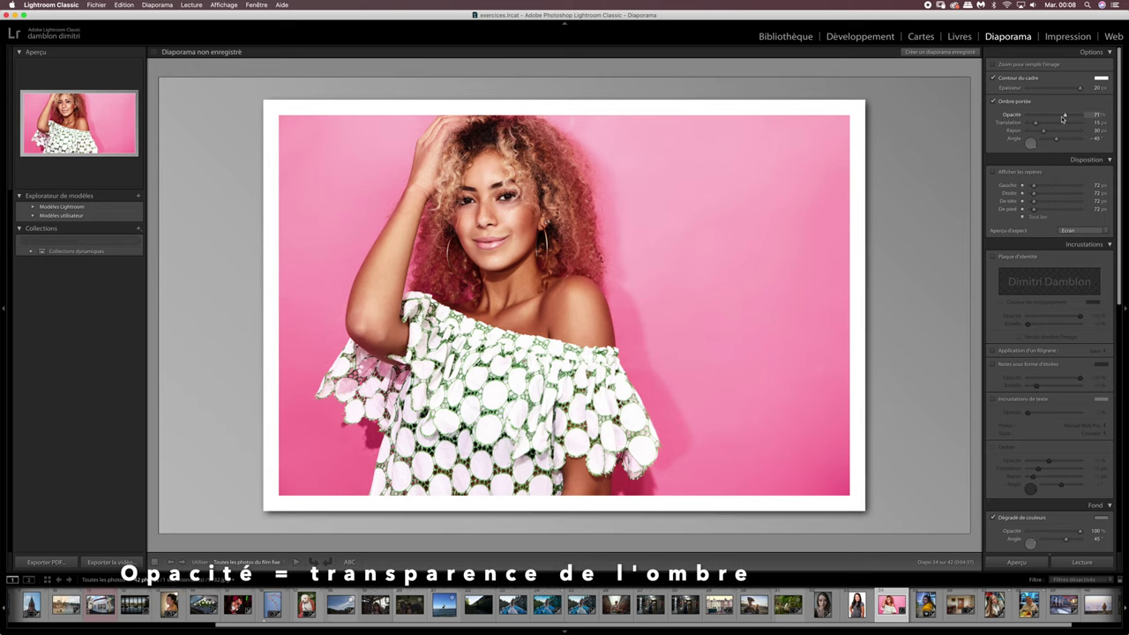
left_click_drag(1065, 117, 1083, 115)
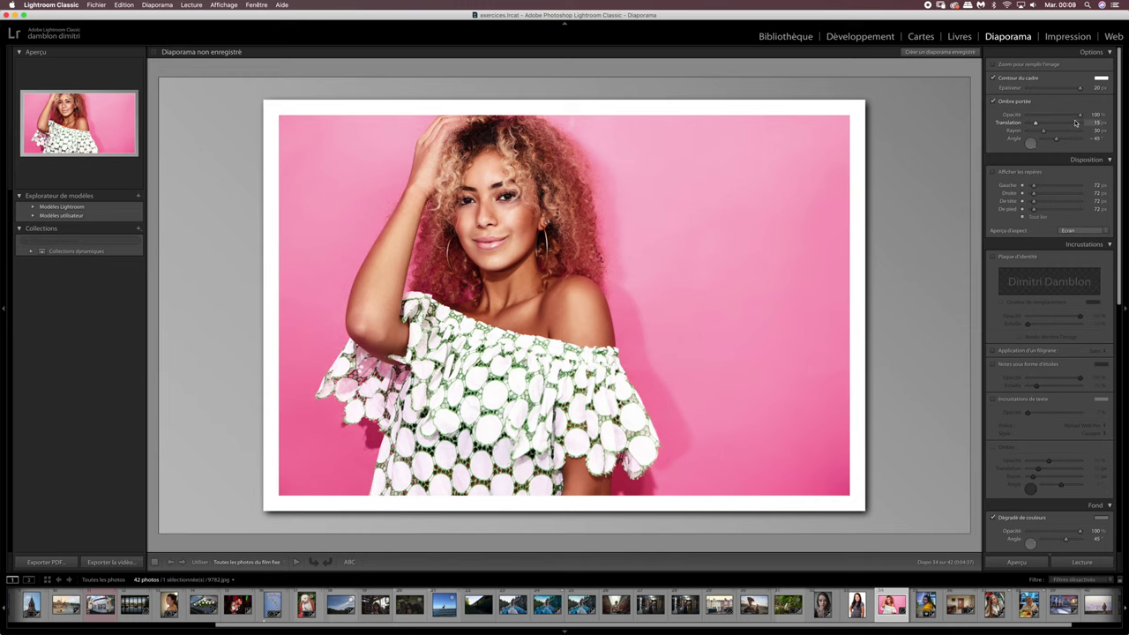
left_click_drag(1081, 117, 1061, 118)
left_click_drag(1061, 117, 1036, 116)
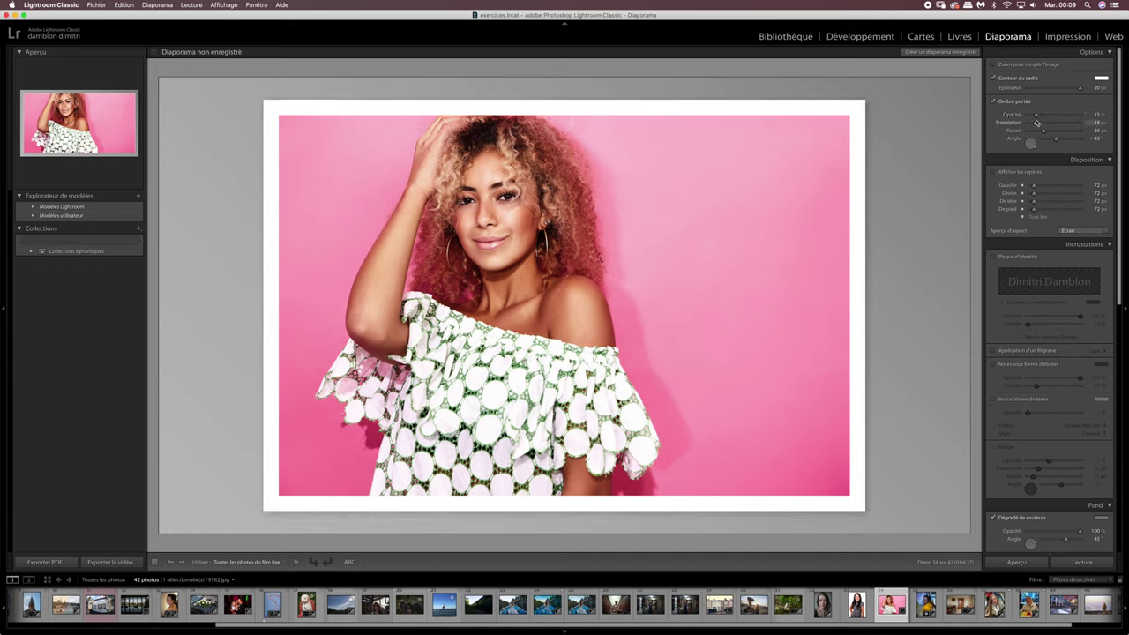
left_click_drag(1035, 118, 1033, 117)
left_click_drag(1034, 116, 1051, 116)
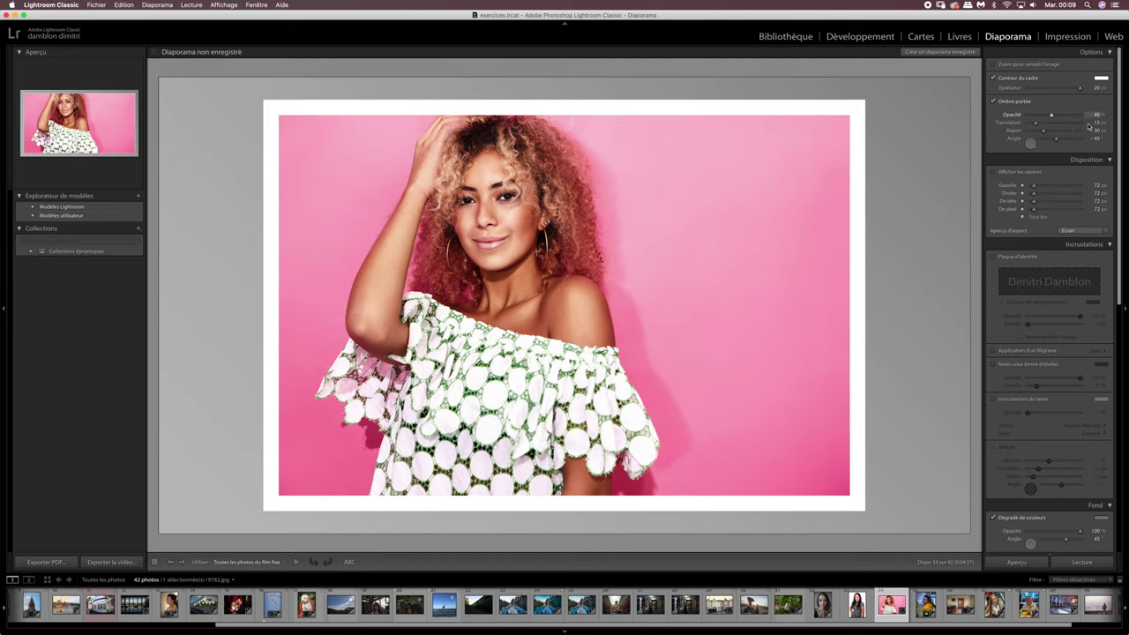
left_click(1096, 115)
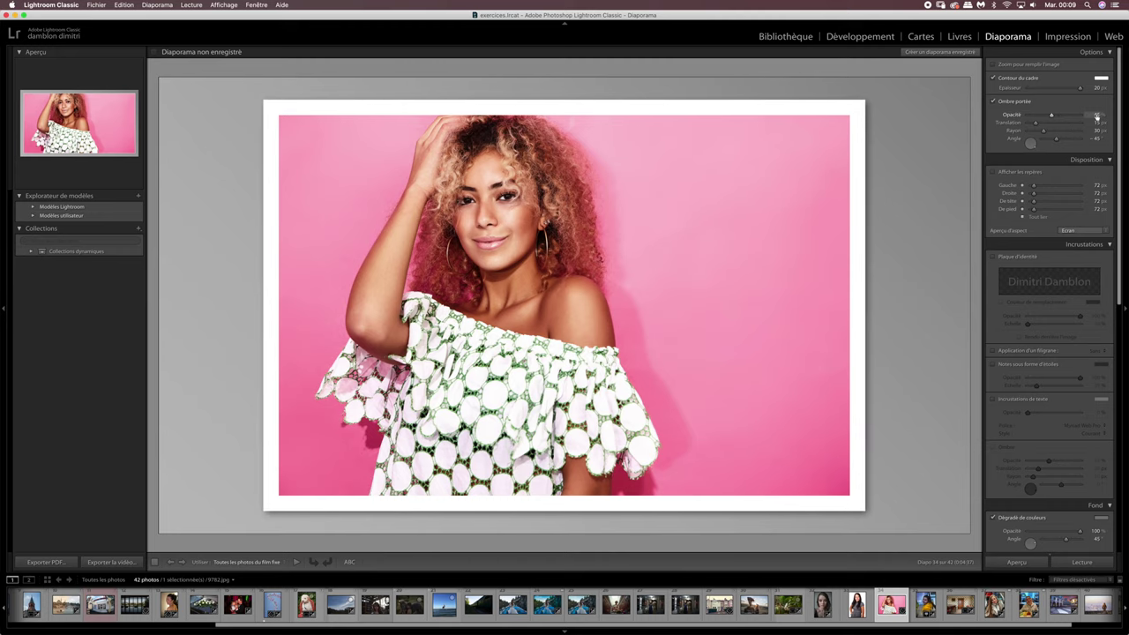
left_click_drag(1052, 115, 1073, 116)
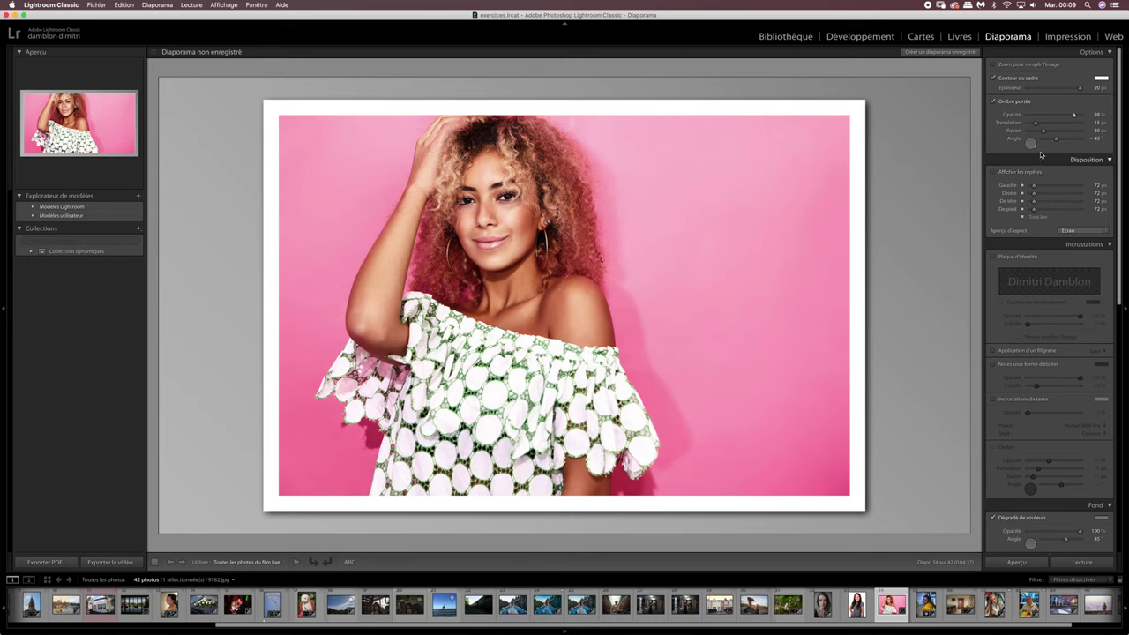
left_click_drag(1034, 122, 1050, 125)
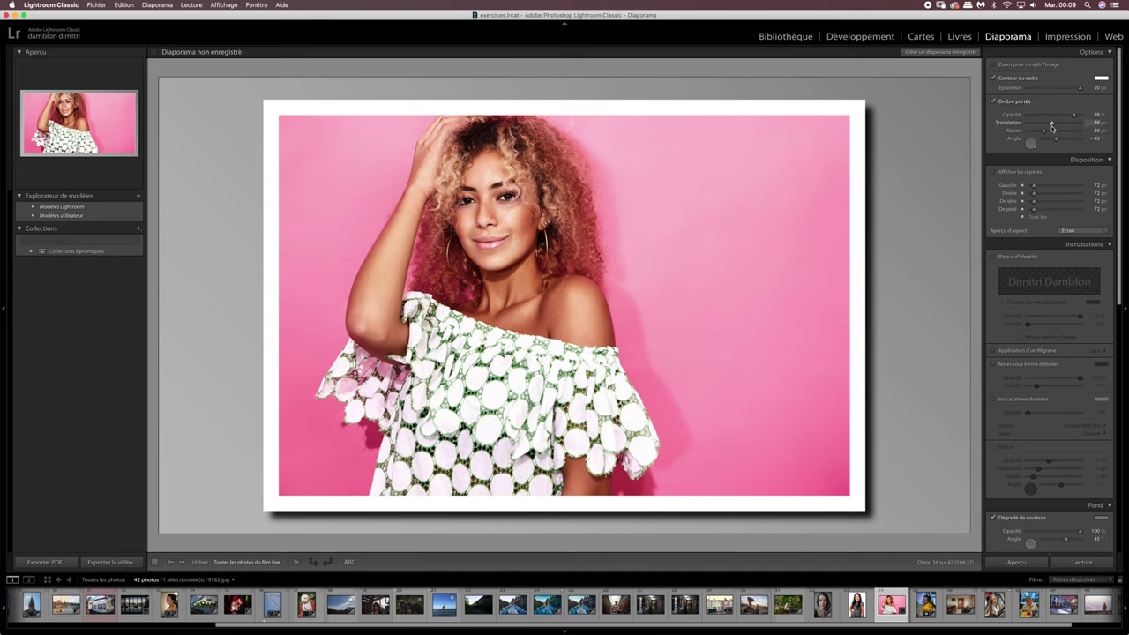
Sweep the drop shadow offset between 0 px and maximum, ending near 21 px.
left_click_drag(1057, 126, 1071, 125)
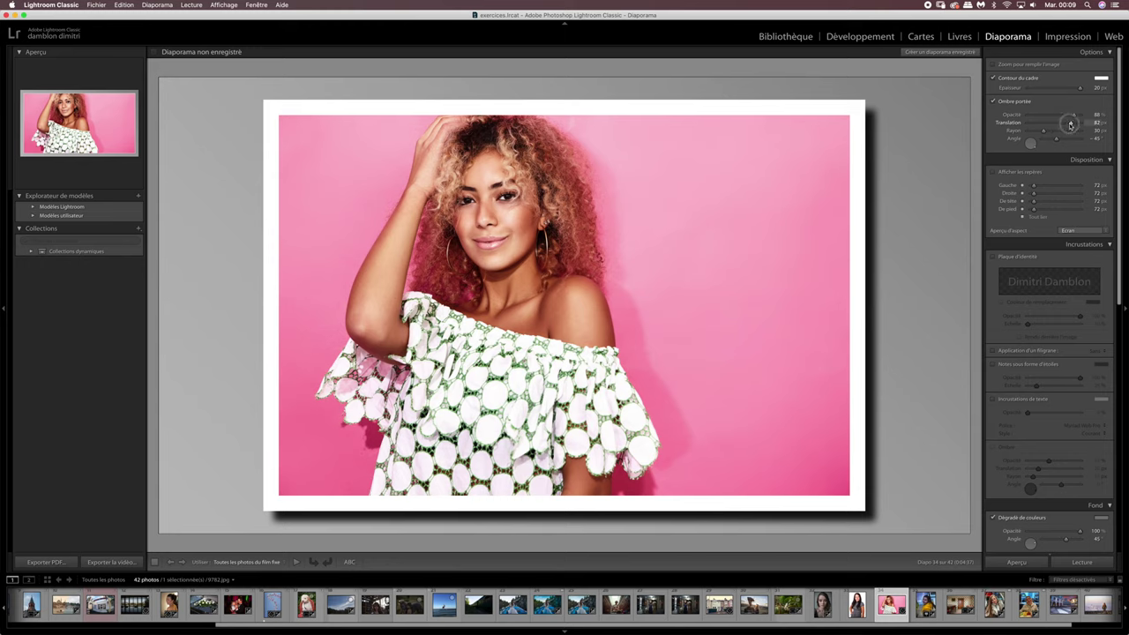
mouse_move(1071, 125)
left_mouse_down()
mouse_move(1081, 128)
mouse_move(1039, 128)
left_mouse_up()
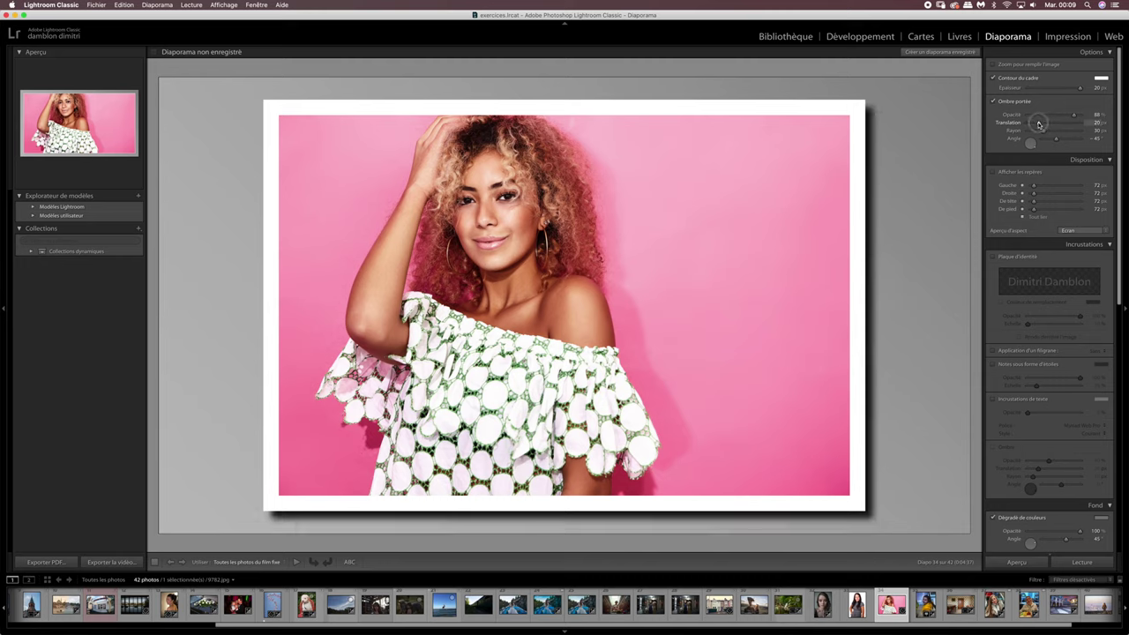
left_click_drag(1039, 128, 1009, 137)
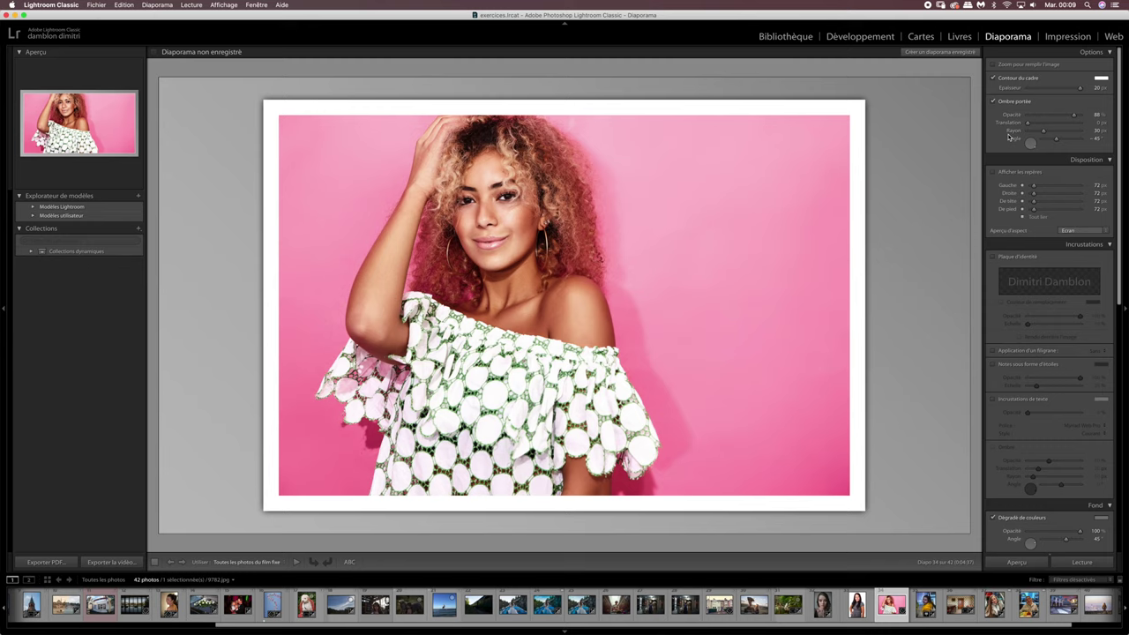
left_click_drag(1026, 123, 1044, 124)
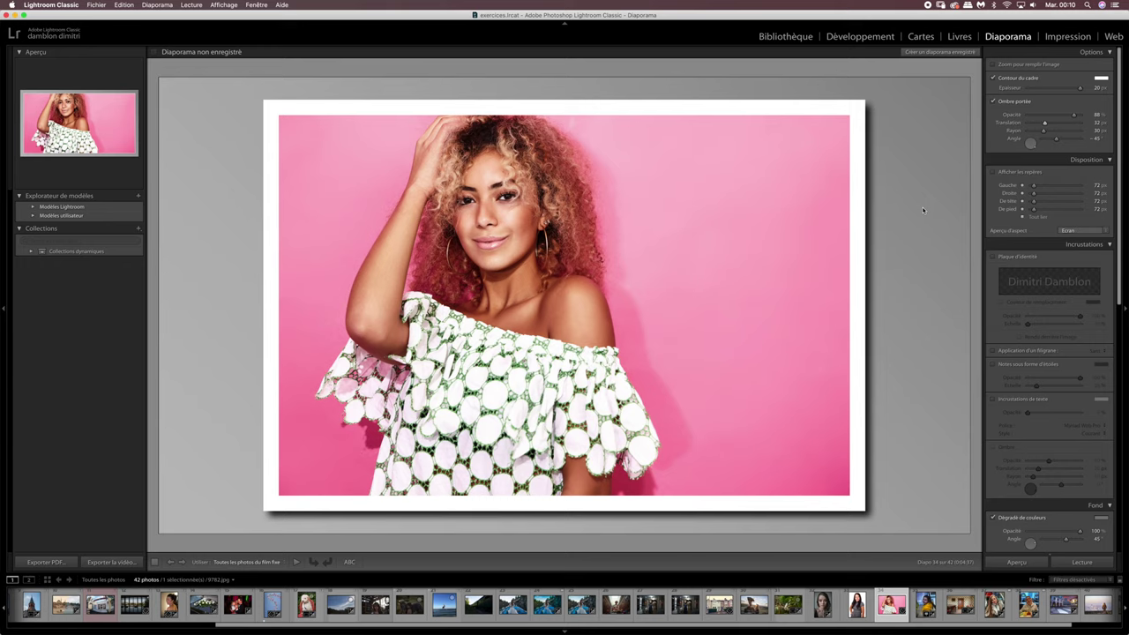
left_click_drag(1045, 123, 1060, 131)
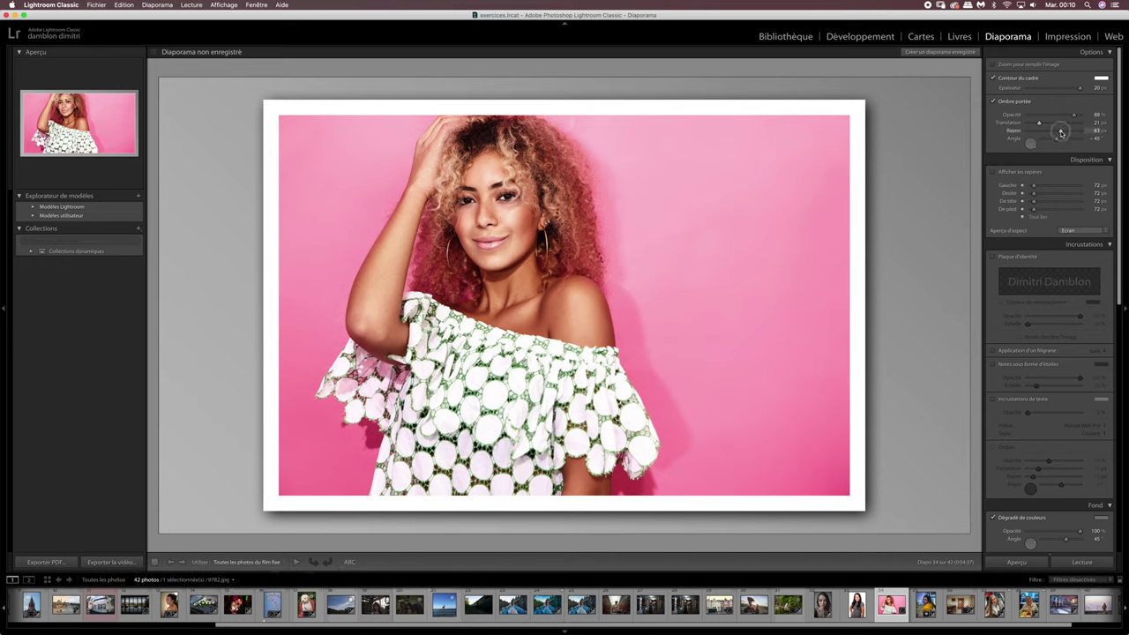
Test drop shadow blur radius values from 82 to 28 px, then set it to 0 px.
left_click_drag(1066, 132, 1074, 133)
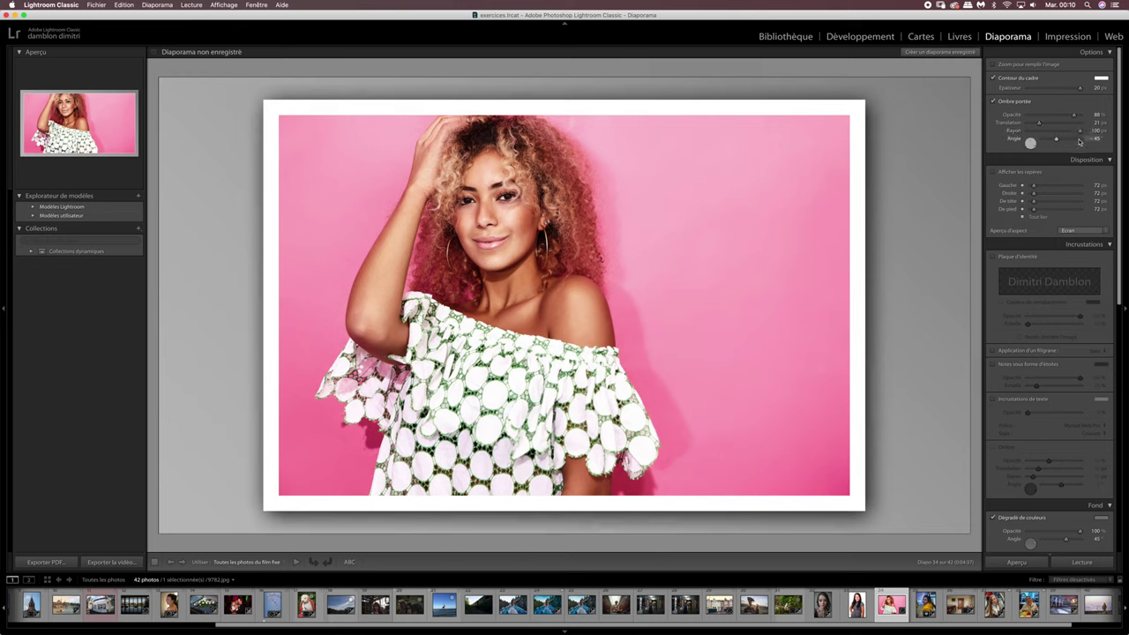
left_click_drag(1101, 131, 1045, 131)
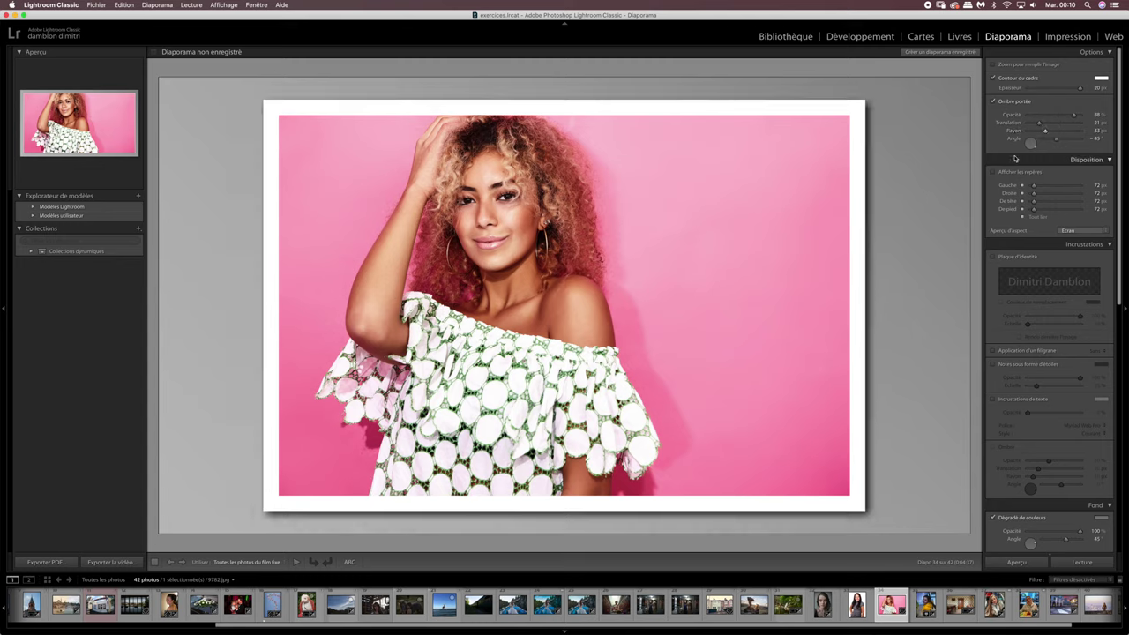
left_click_drag(1046, 131, 1027, 133)
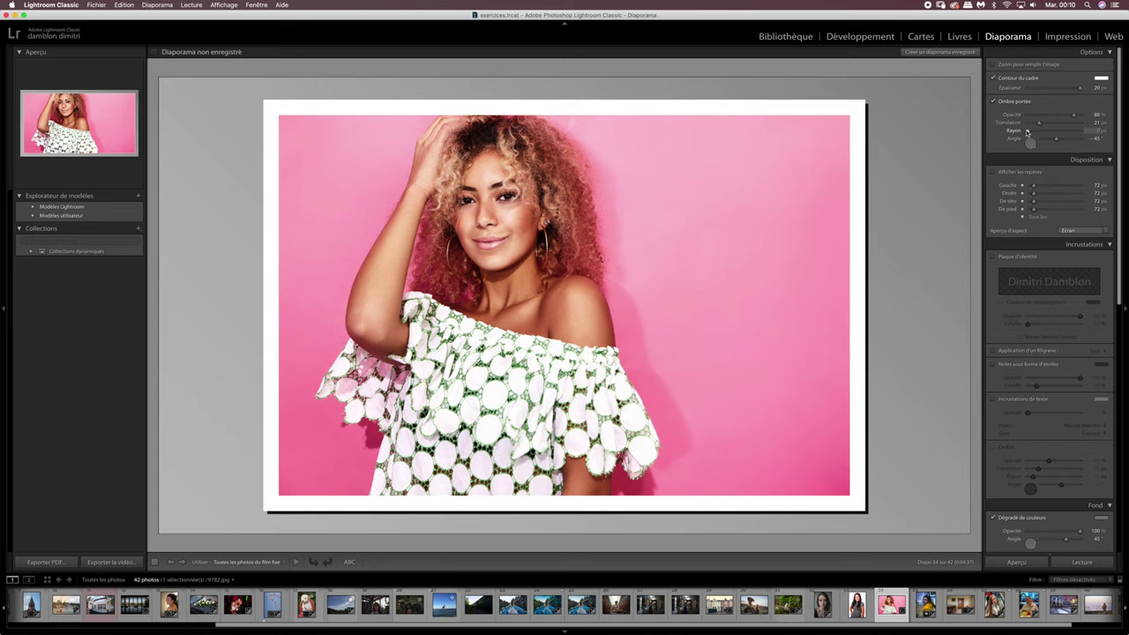
left_click_drag(1038, 132, 1039, 133)
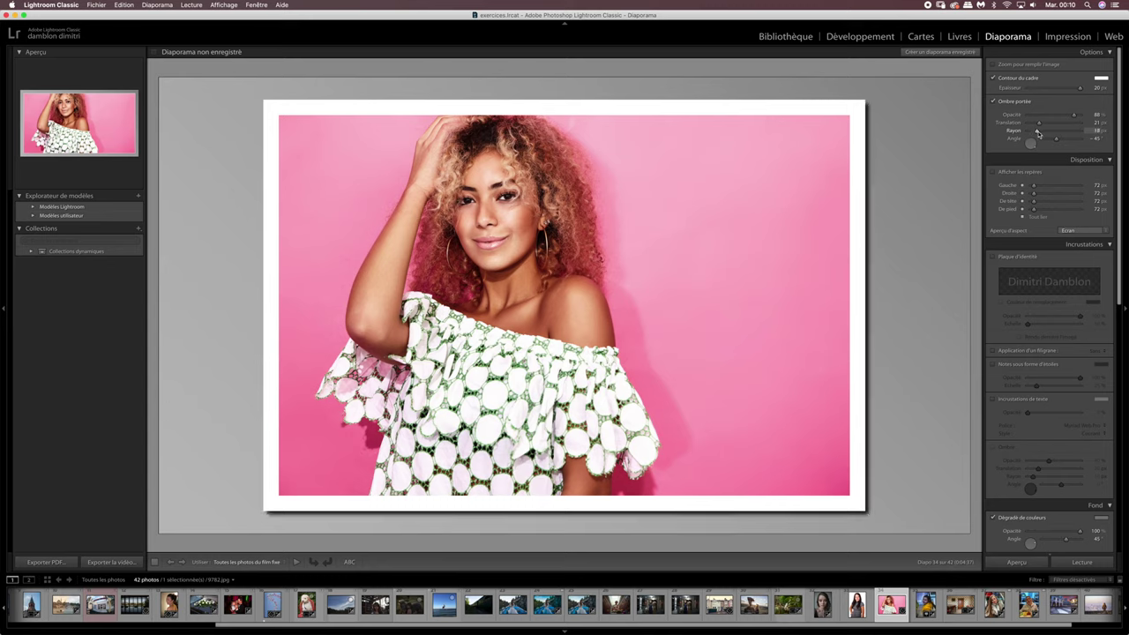
left_click_drag(1037, 132, 1070, 133)
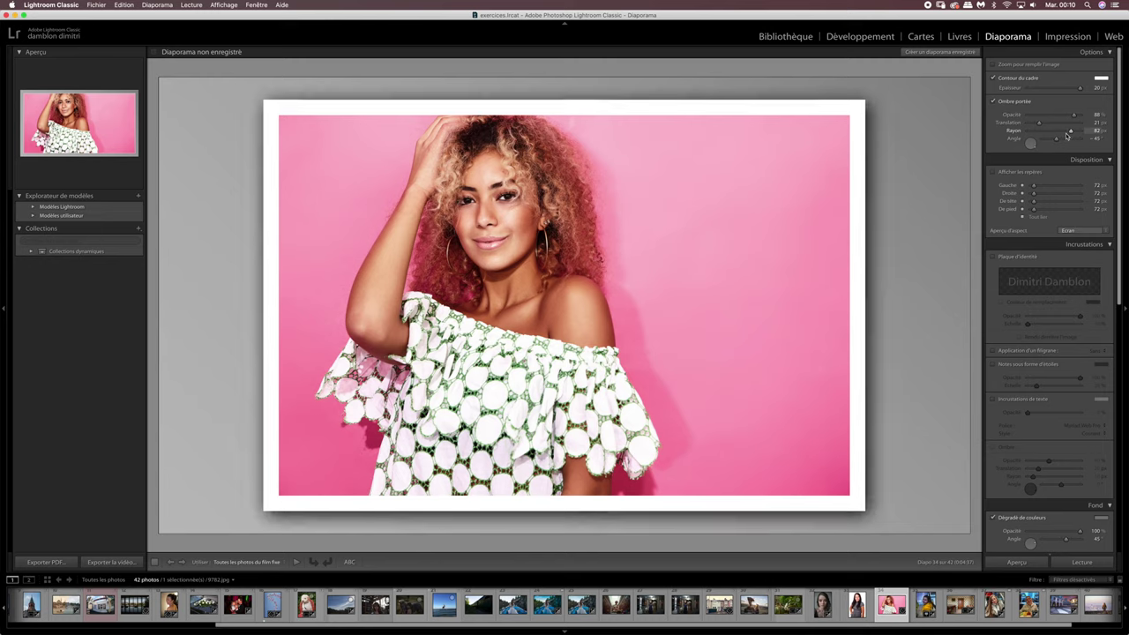
left_click_drag(1070, 132, 1042, 132)
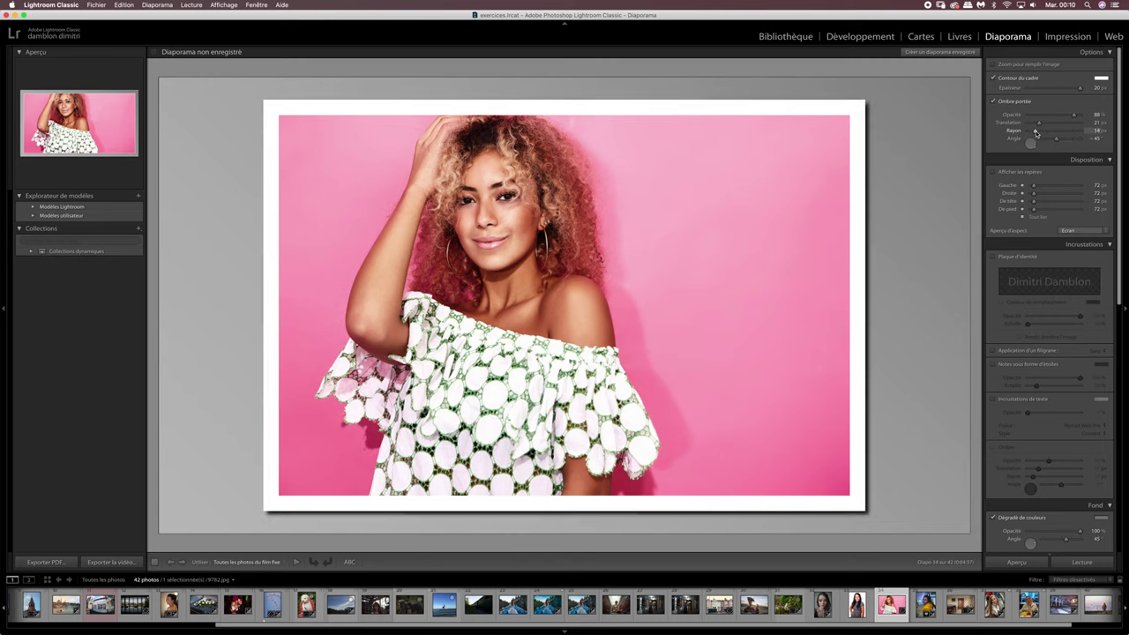
left_click_drag(1037, 132, 1026, 132)
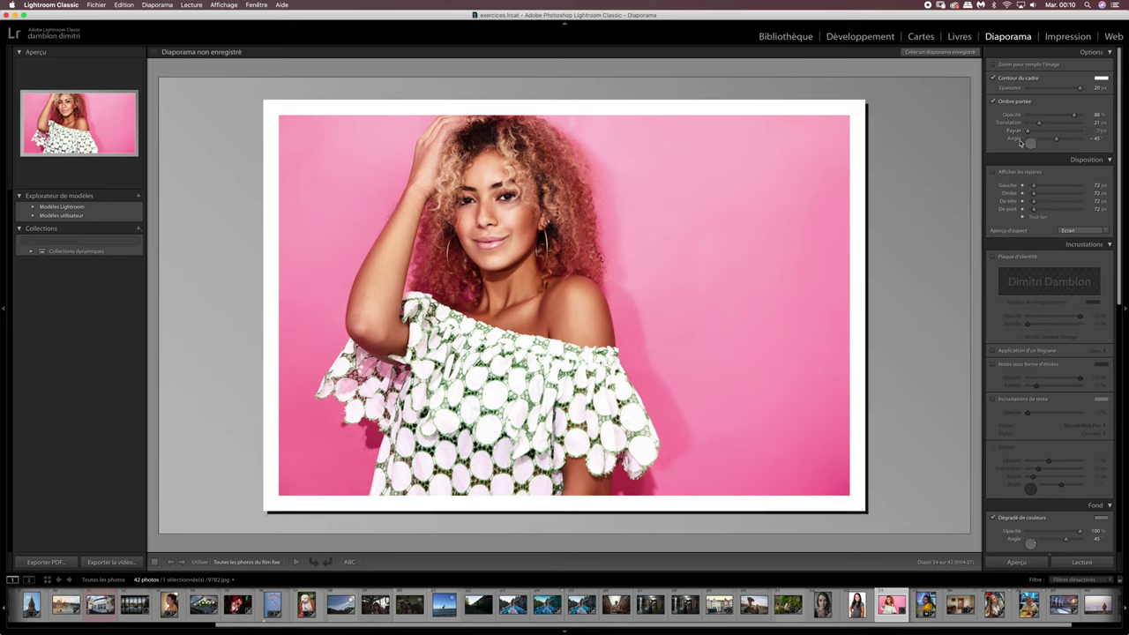
Soften the shadow radius to about 39 px and rotate its angle toward the left and bottom.
left_click_drag(1028, 133, 1043, 133)
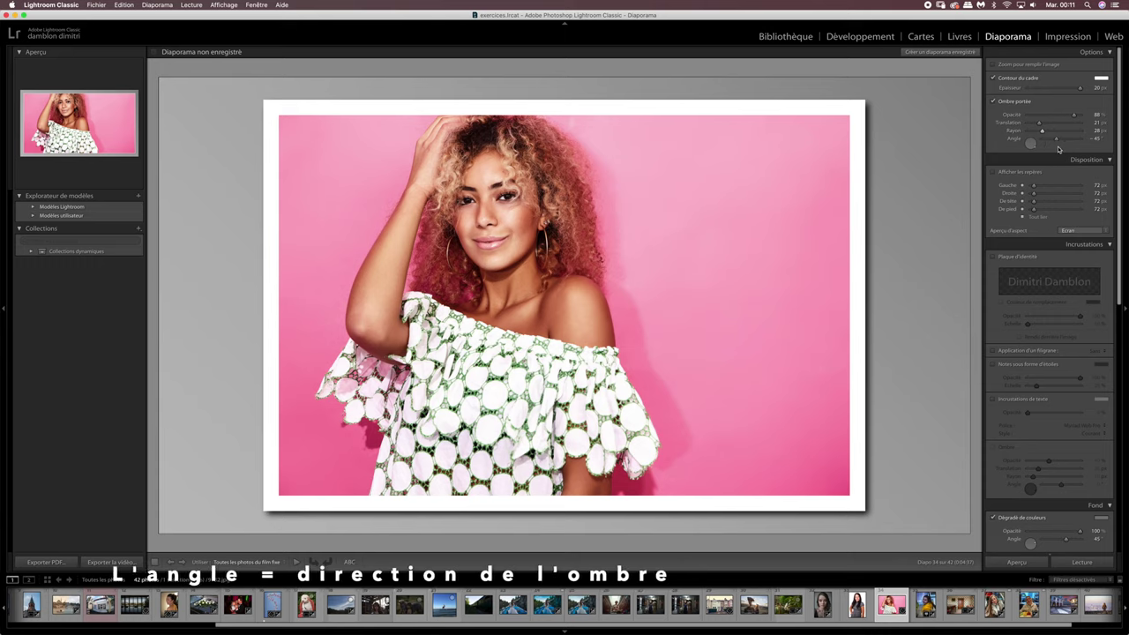
left_click_drag(1057, 141, 1067, 139)
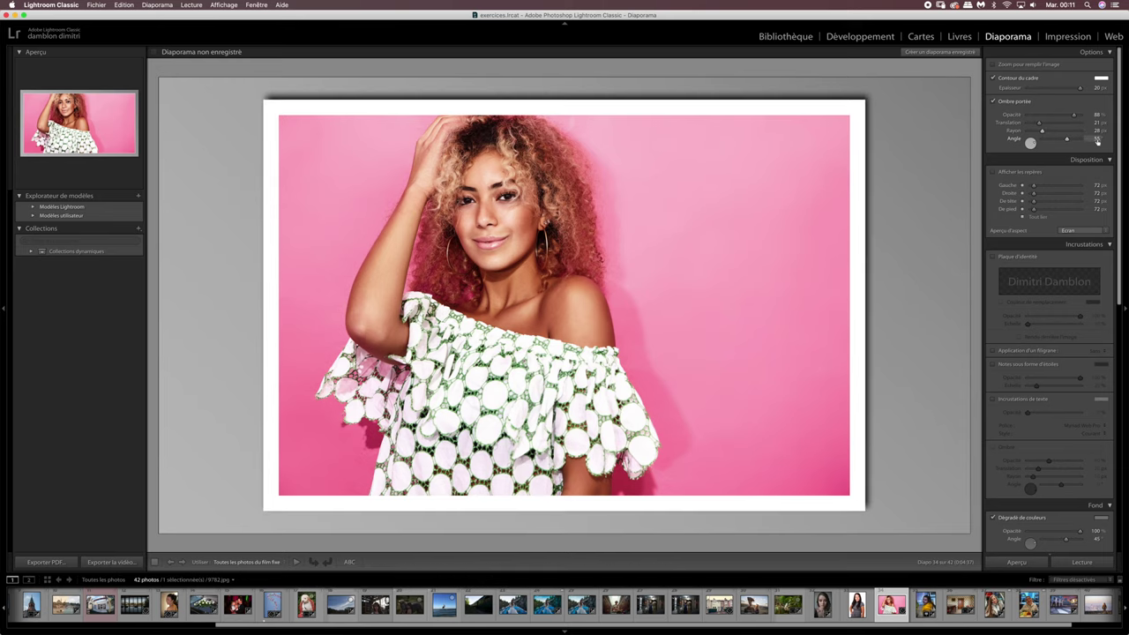
left_click_drag(1097, 139, 1062, 139)
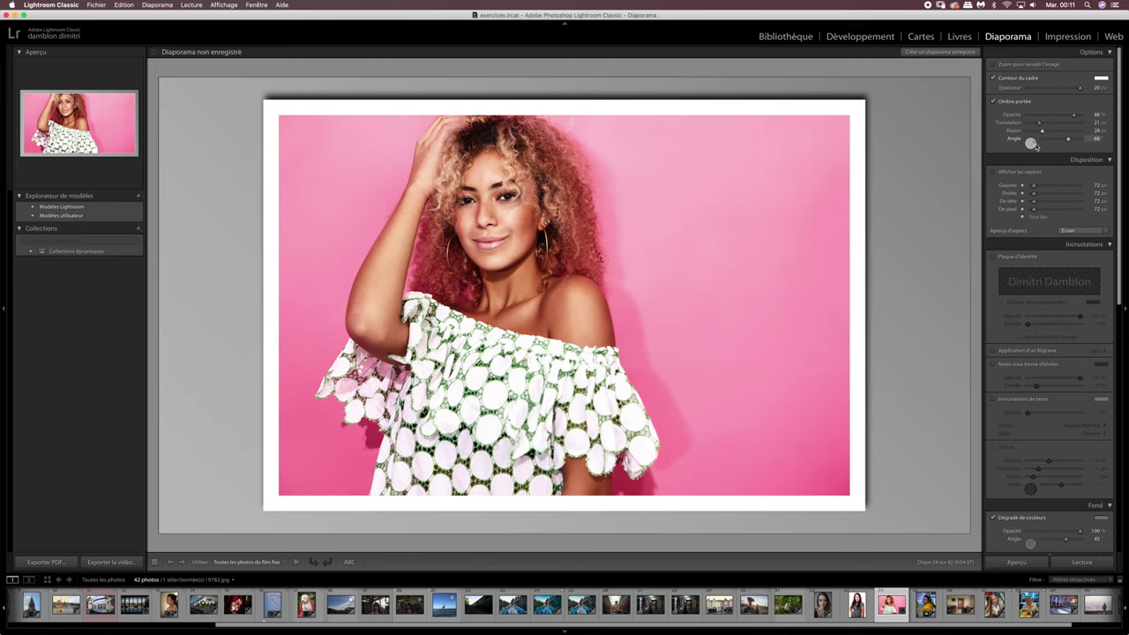
left_click_drag(1035, 148, 1030, 142)
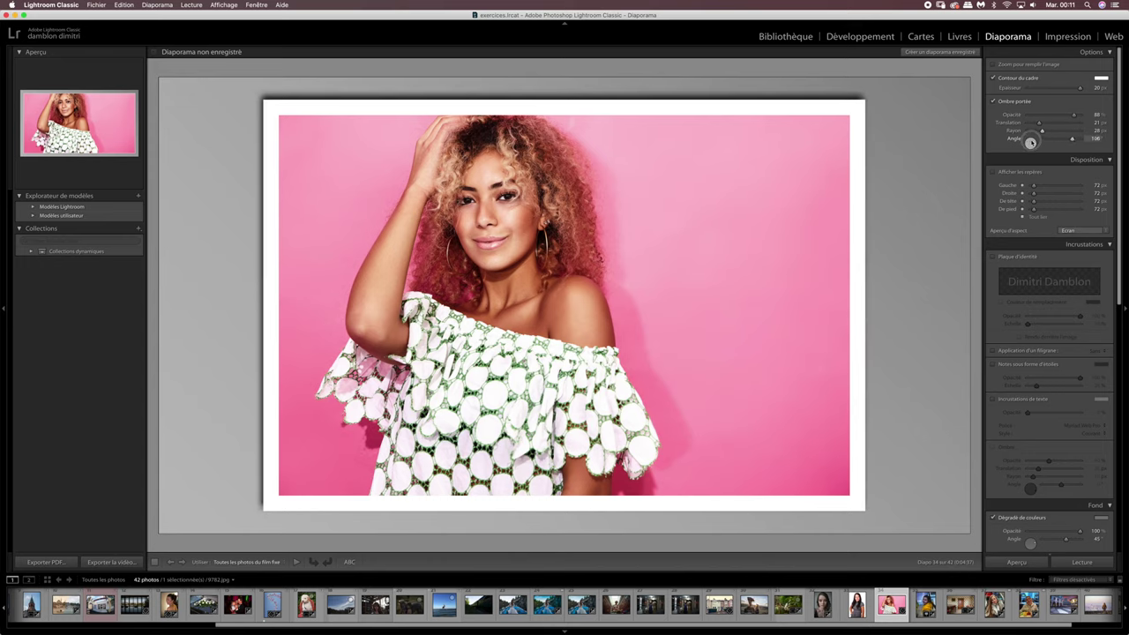
left_click_drag(1031, 143, 1030, 144)
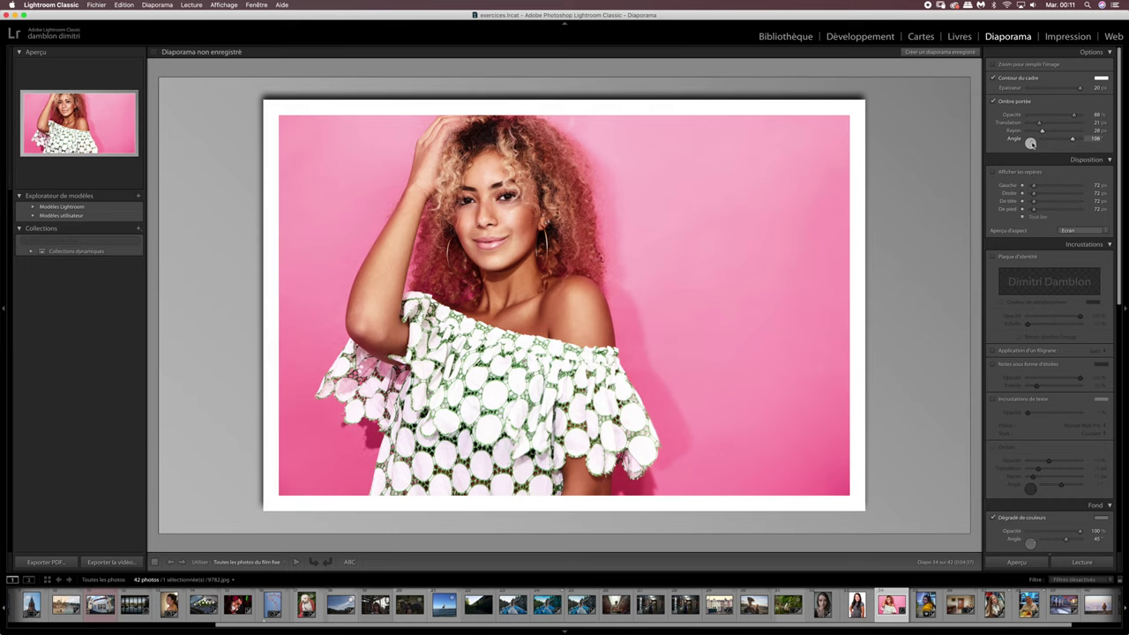
left_click_drag(1030, 142, 1038, 139)
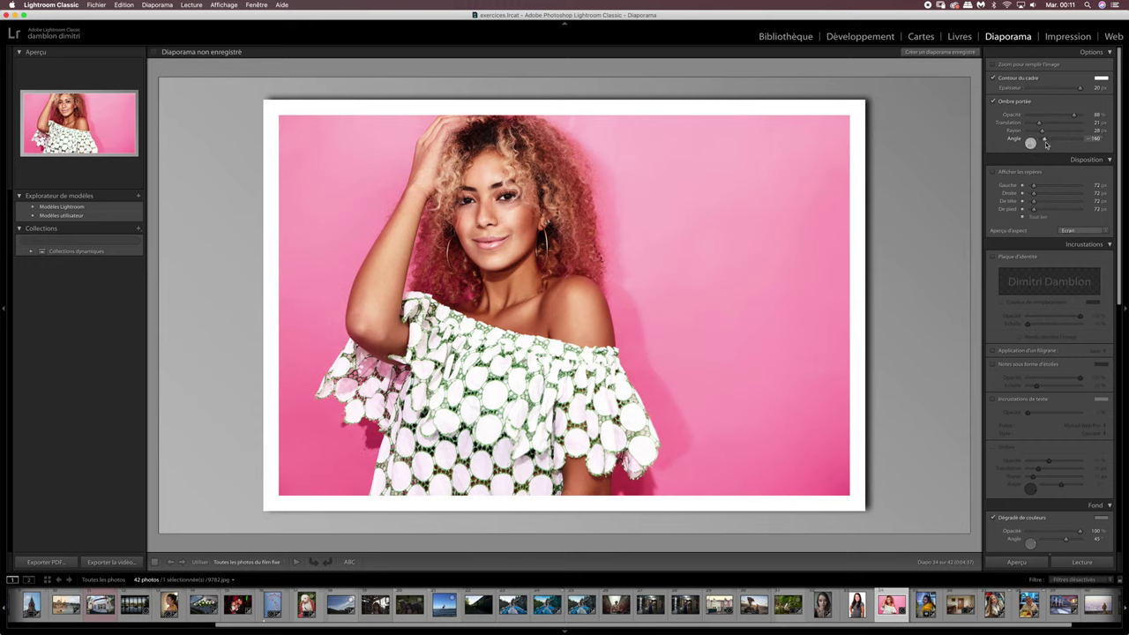
left_click_drag(1035, 144, 1050, 141)
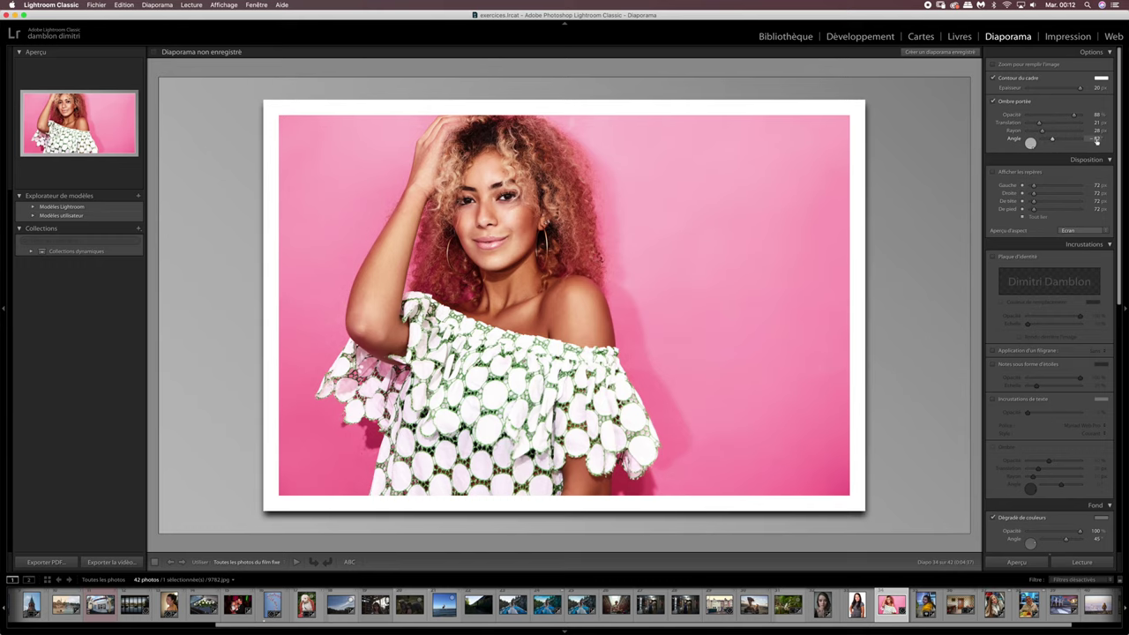
left_click(993, 102)
Re-enable the drop shadow at 71% opacity, 13 px offset, 12 px radius and 47° angle.
left_click(993, 102)
mouse_move(1075, 116)
left_mouse_down()
mouse_move(1042, 118)
mouse_move(1065, 124)
left_mouse_up()
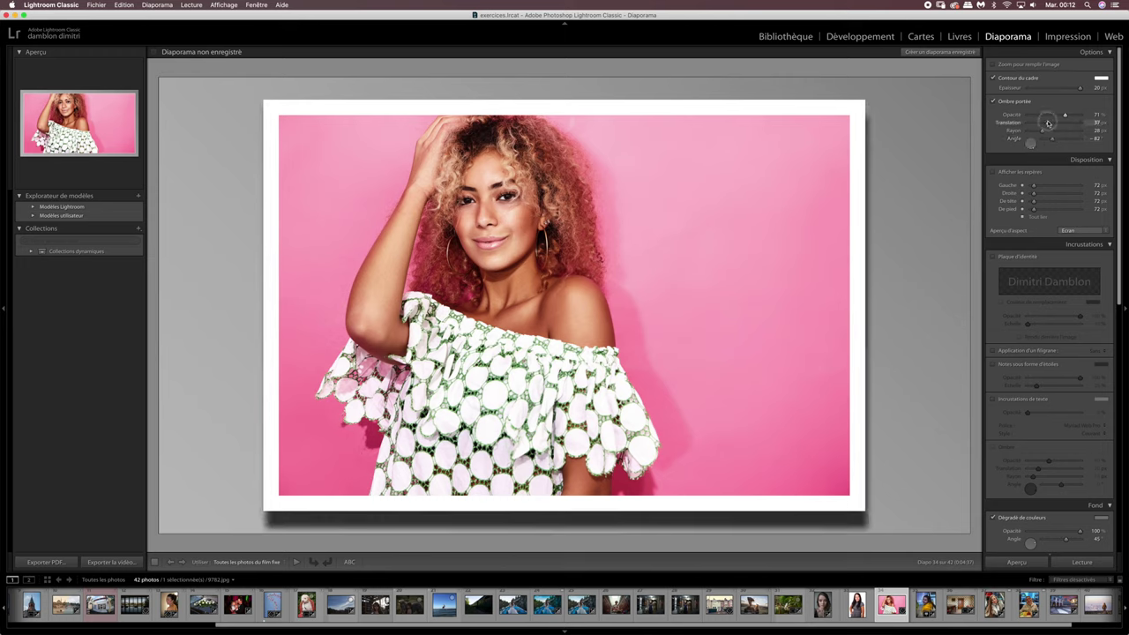
left_click_drag(1047, 127, 1034, 124)
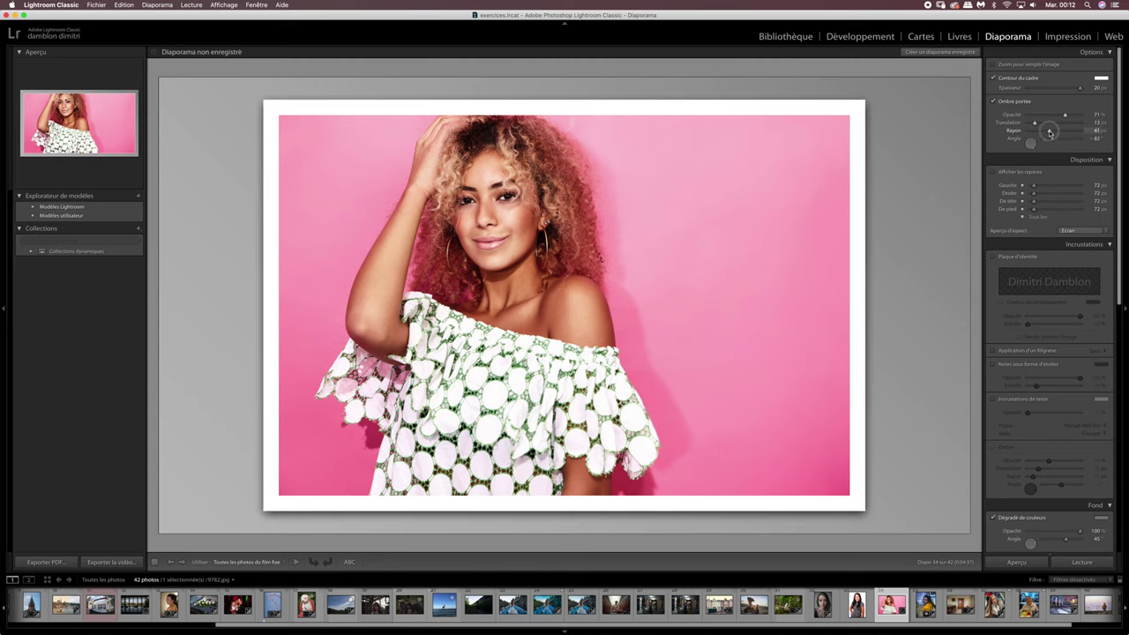
left_click_drag(1067, 132, 1050, 132)
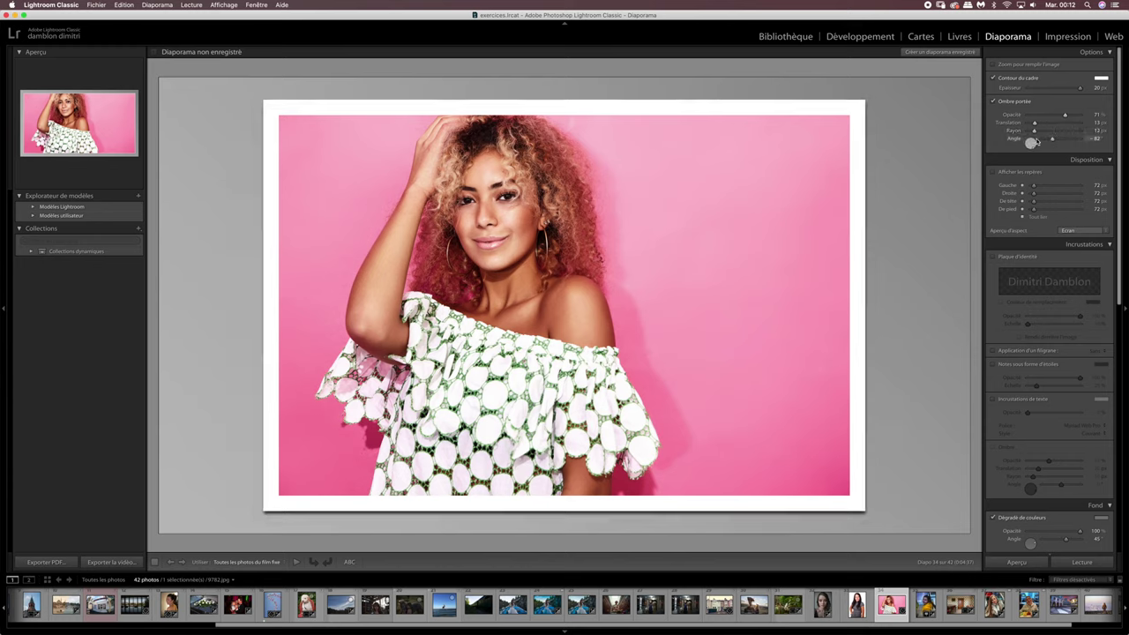
left_click_drag(1051, 141, 1063, 138)
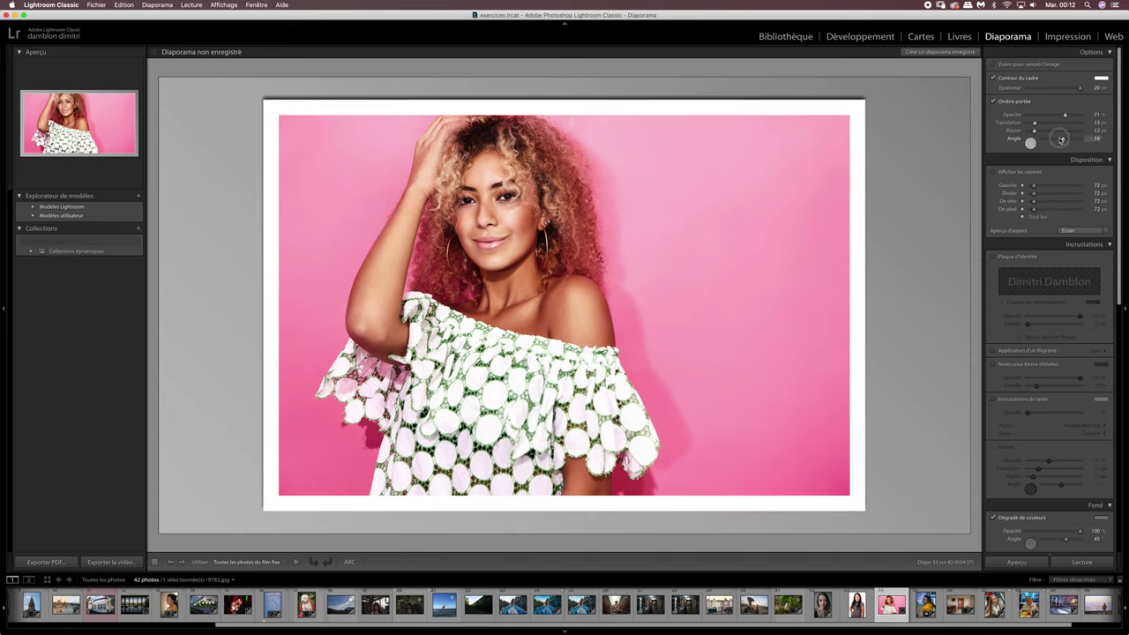
left_click_drag(1063, 138, 1066, 142)
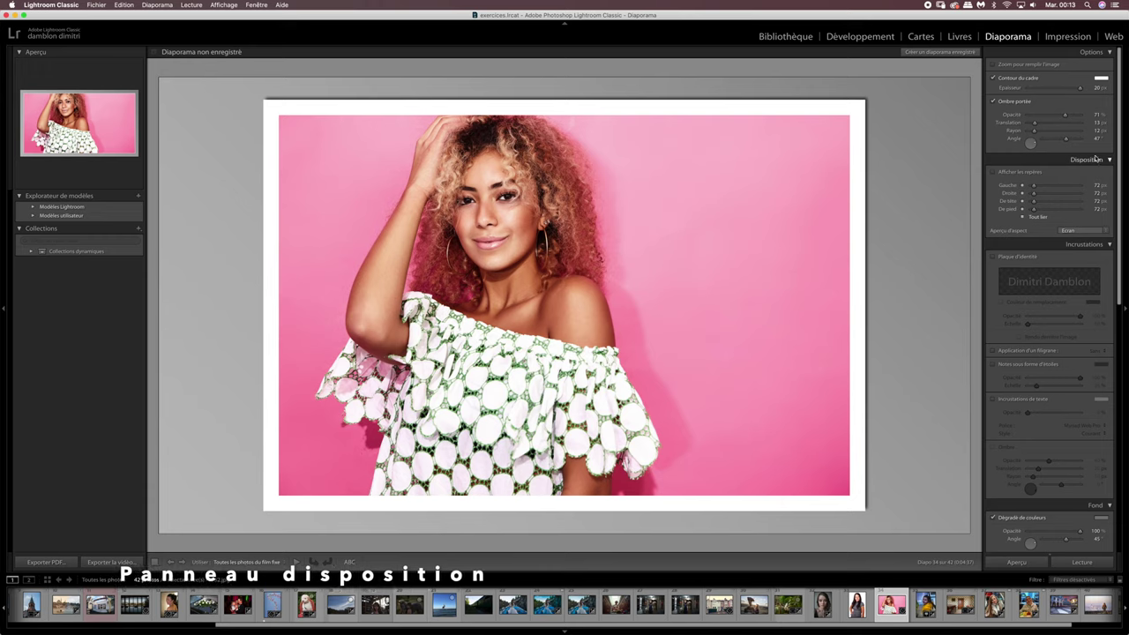
Collapse and reopen the Layout panel and toggle the layout guides on and off.
left_click(1109, 160)
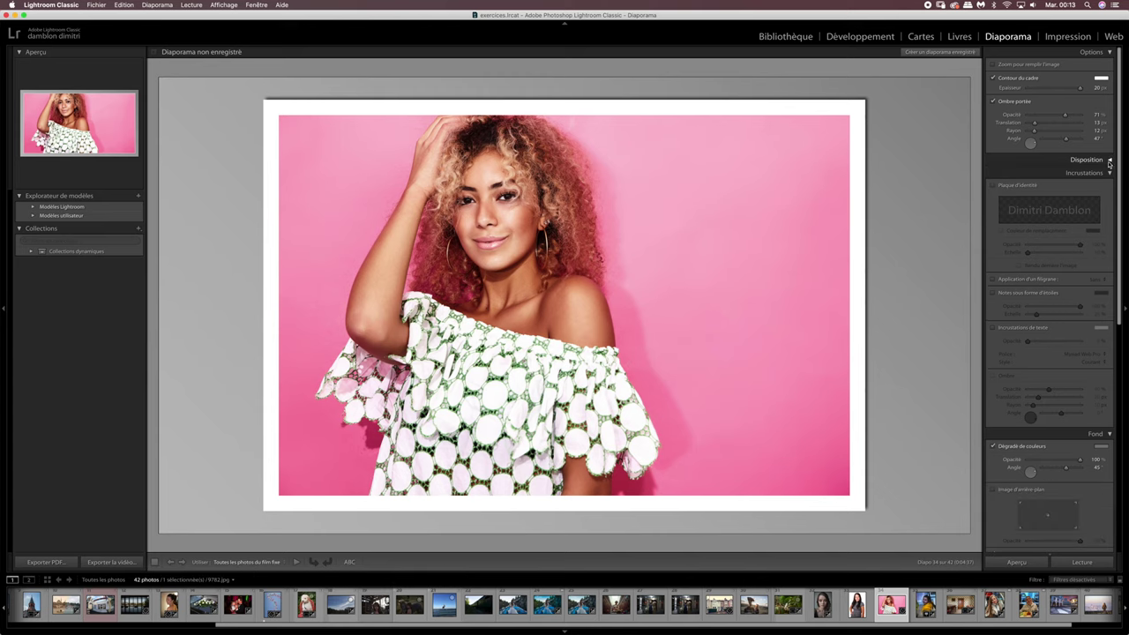
left_click(1108, 159)
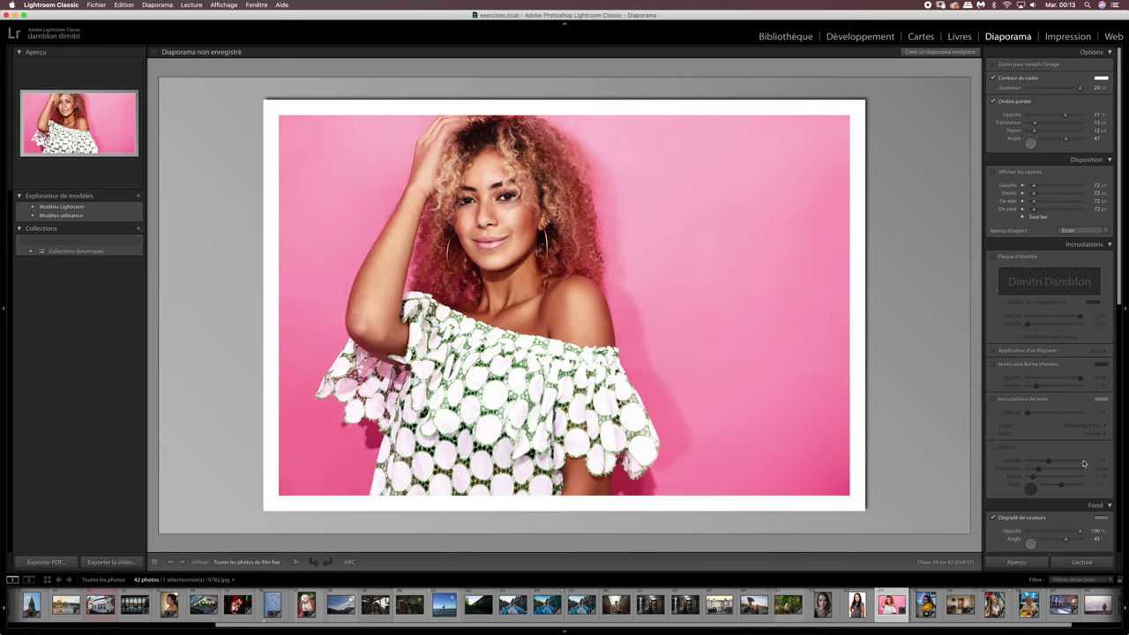
right_click(1086, 162)
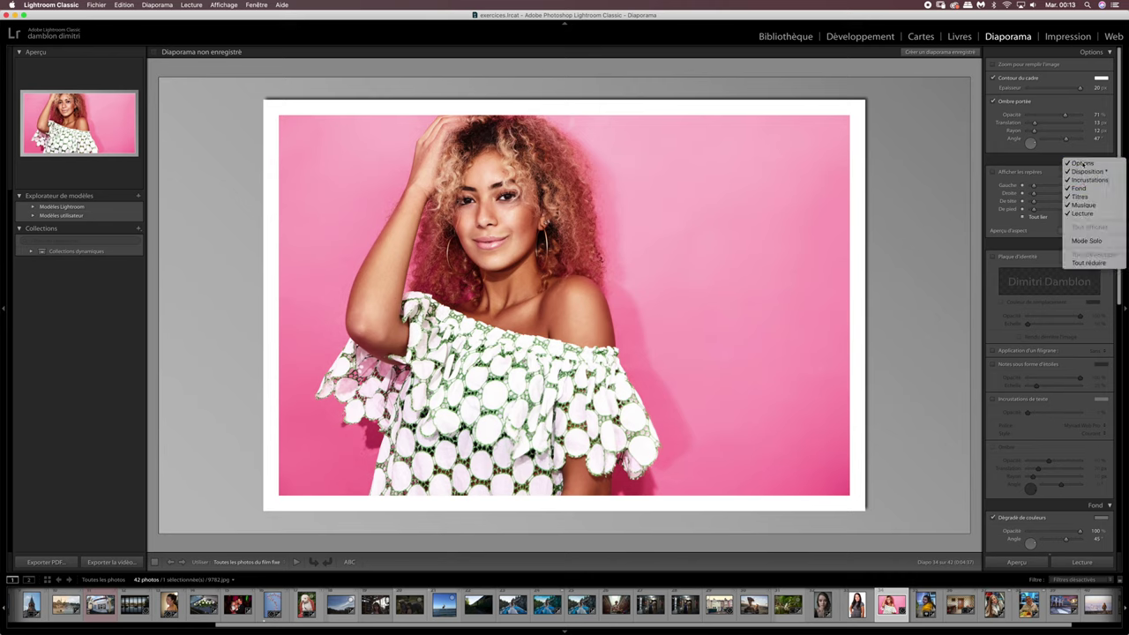
left_click(1036, 163)
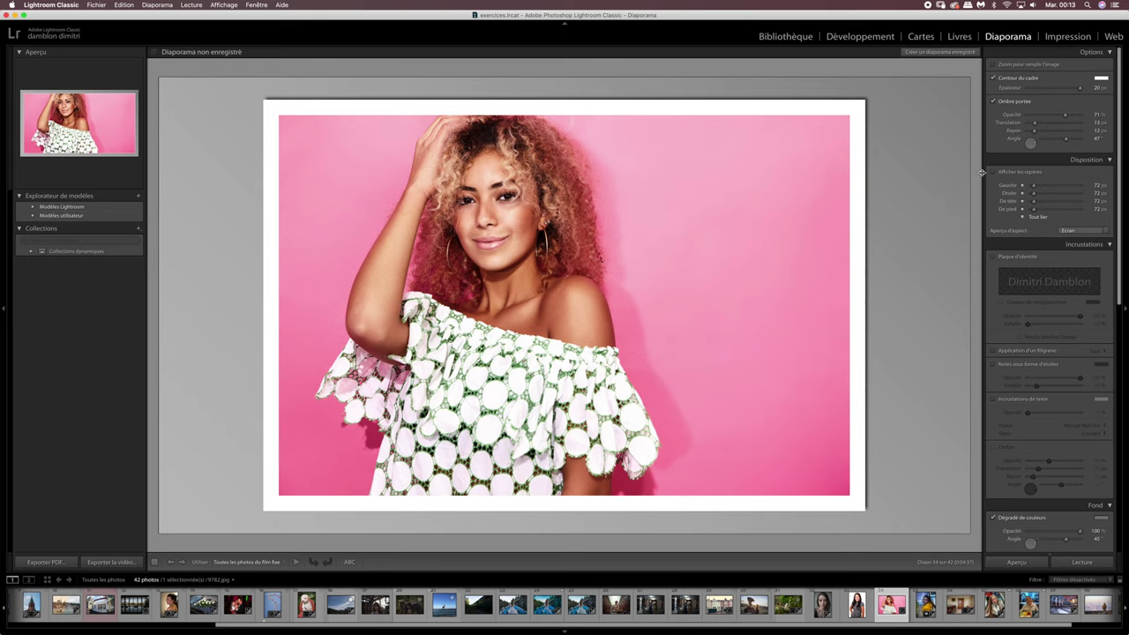
left_click(993, 173)
left_click(993, 173)
Remove the photo border and drop shadow and make the photo zoom to fill its frame.
left_click(994, 78)
left_click(993, 102)
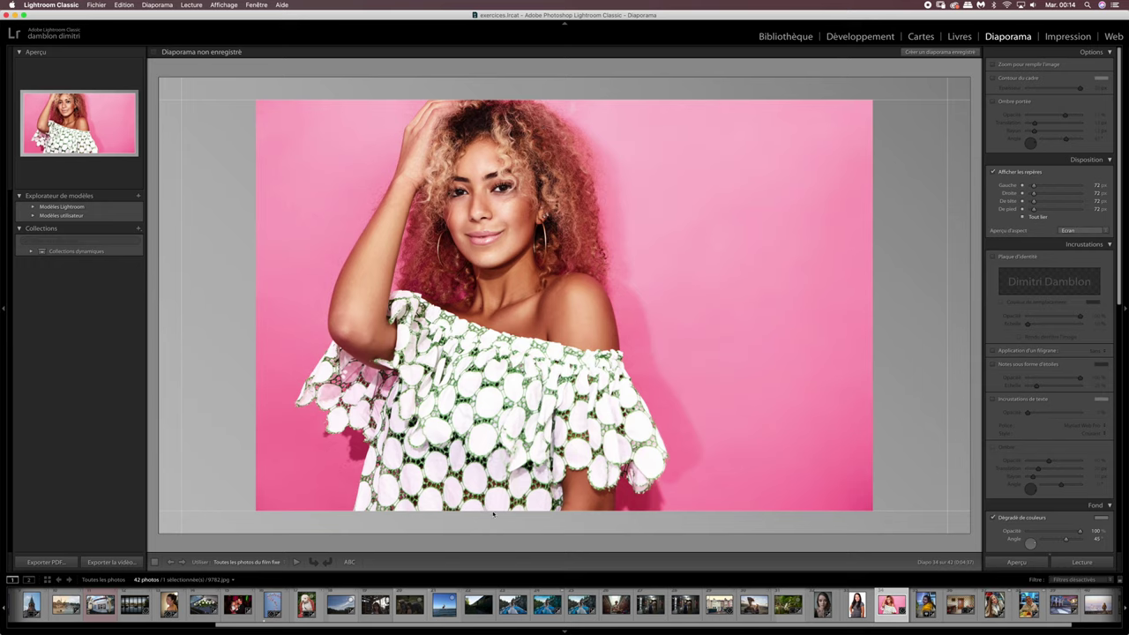
left_click(992, 64)
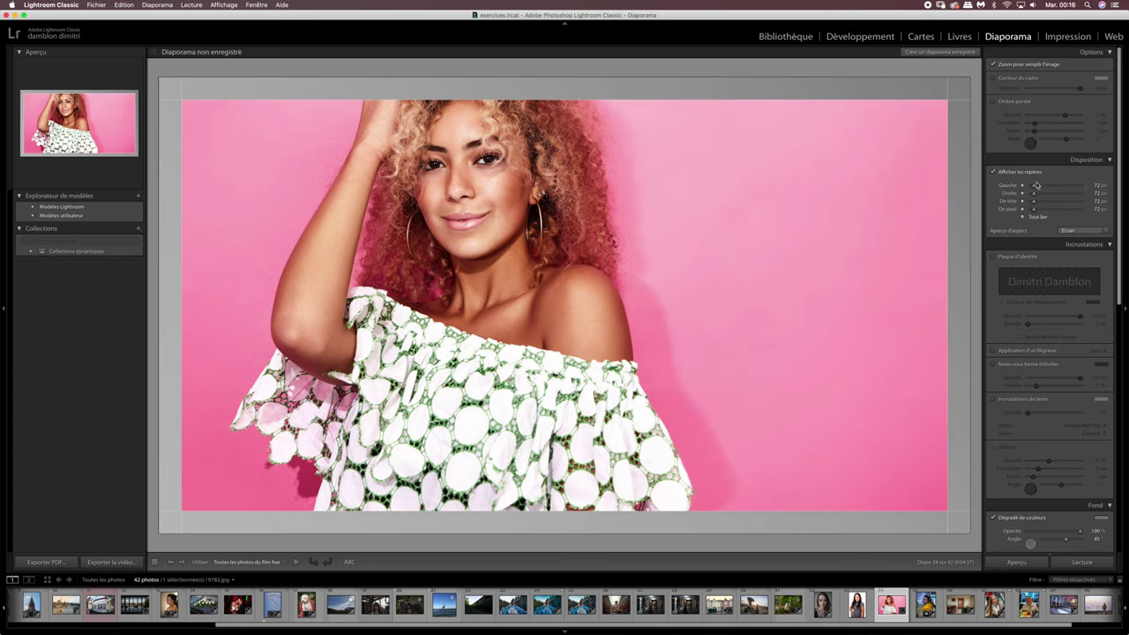
Drag the linked margins through 248 px and 74 px, settling all four at 161 px.
mouse_move(1036, 186)
left_mouse_down()
mouse_move(1048, 187)
mouse_move(1037, 187)
left_mouse_up()
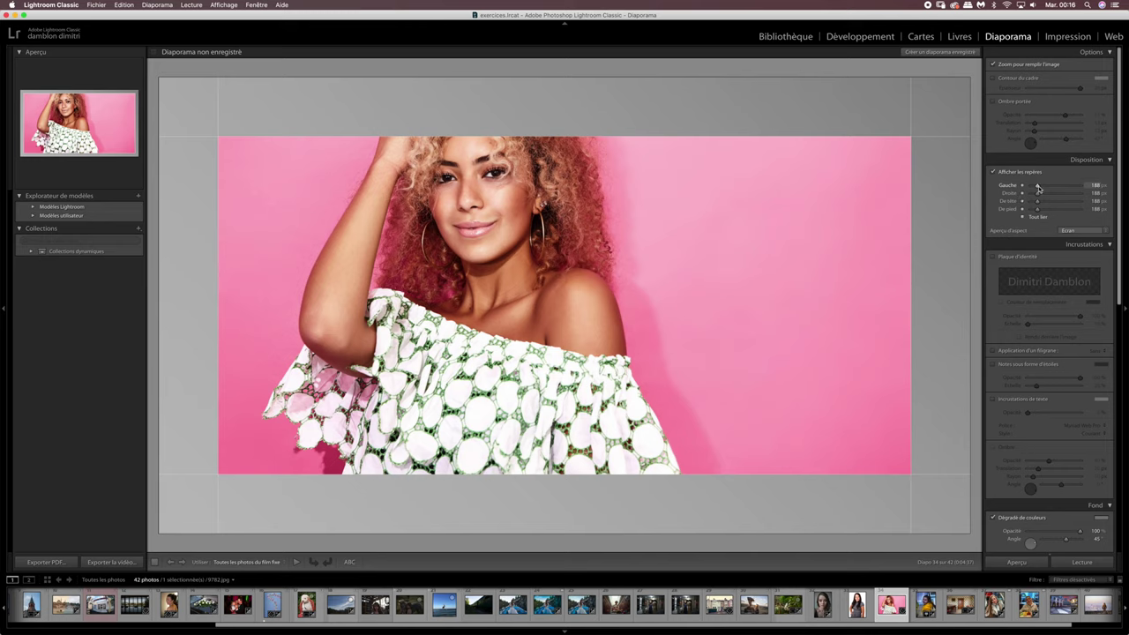
left_click_drag(1035, 187, 1040, 189)
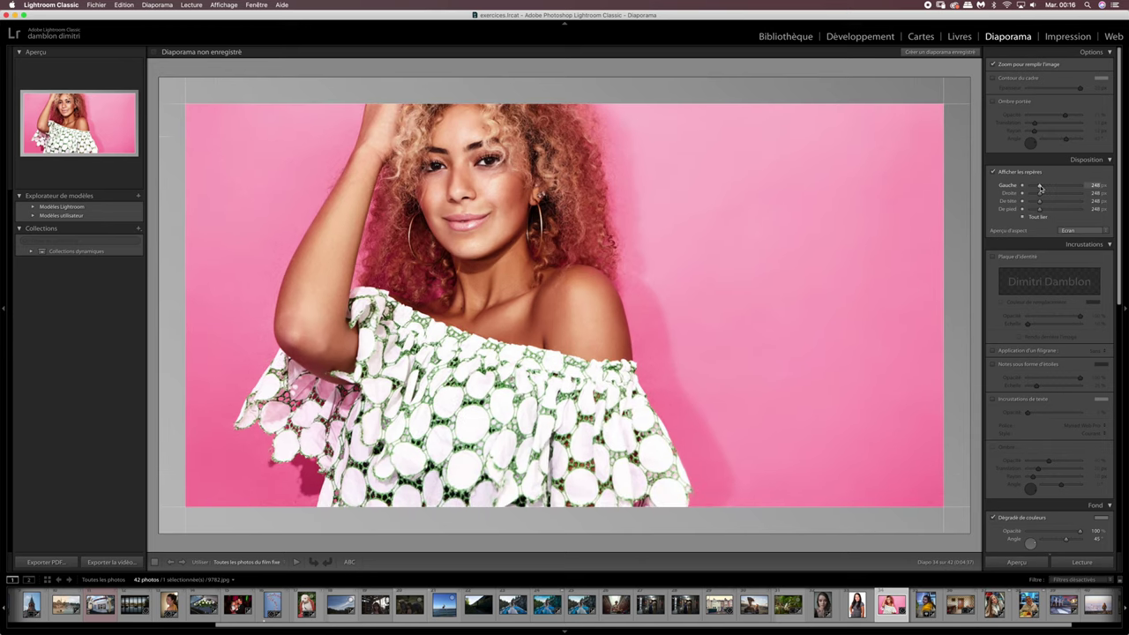
left_click_drag(1040, 189, 1036, 189)
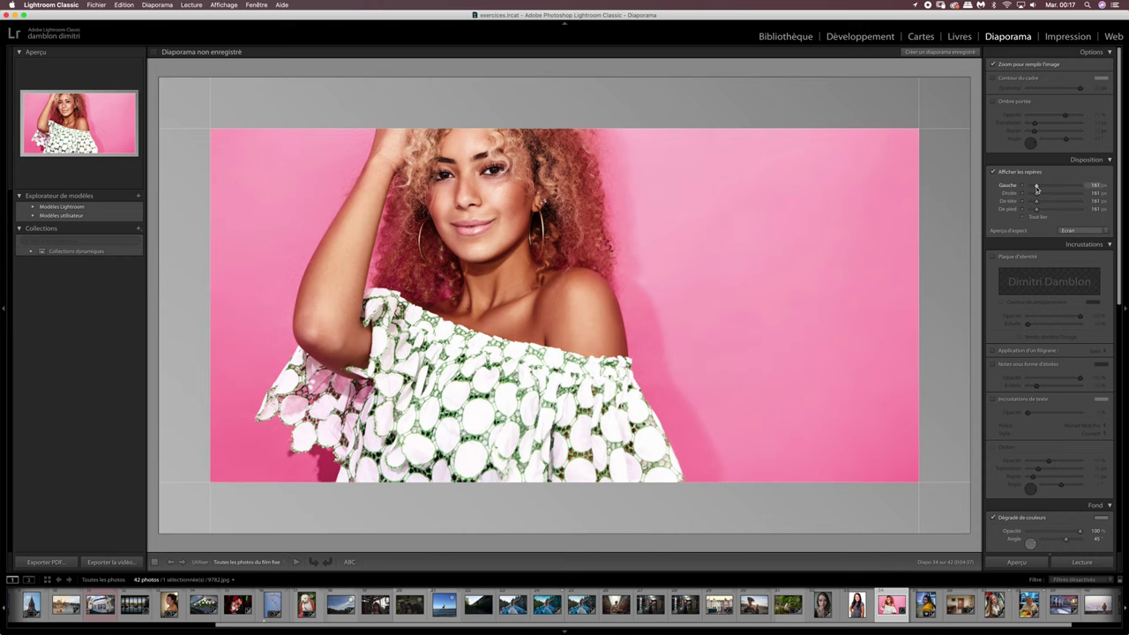
Try various Gauche (left) margin widths, finally settling the left margin at 0 px.
left_click_drag(1037, 187, 1047, 187)
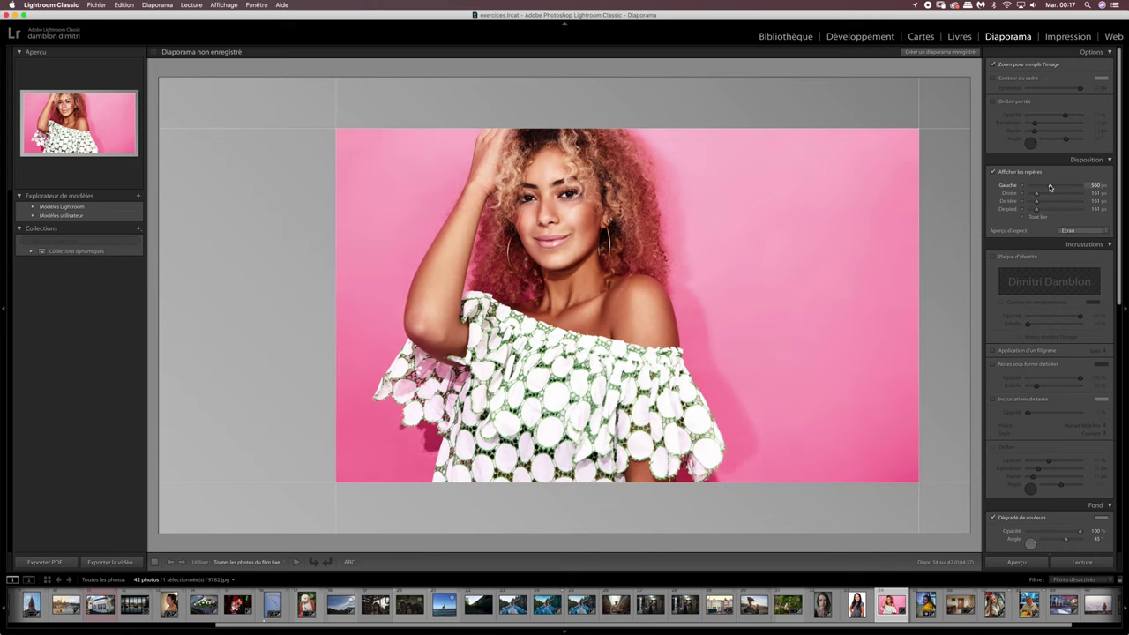
double_click(1047, 187)
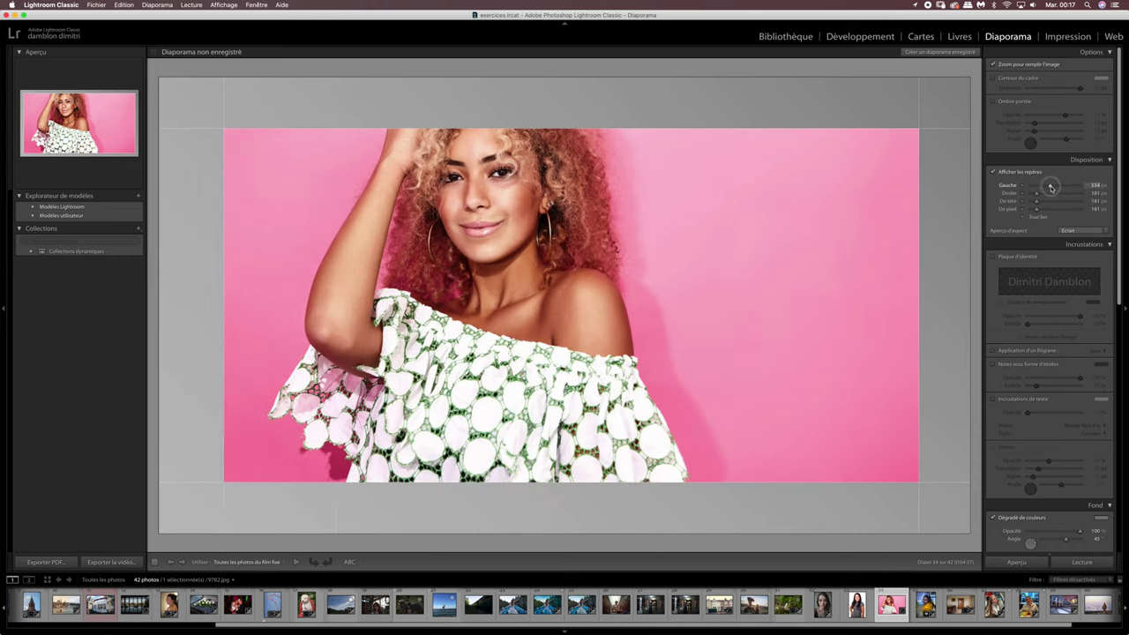
left_click(1051, 187)
double_click(1042, 188)
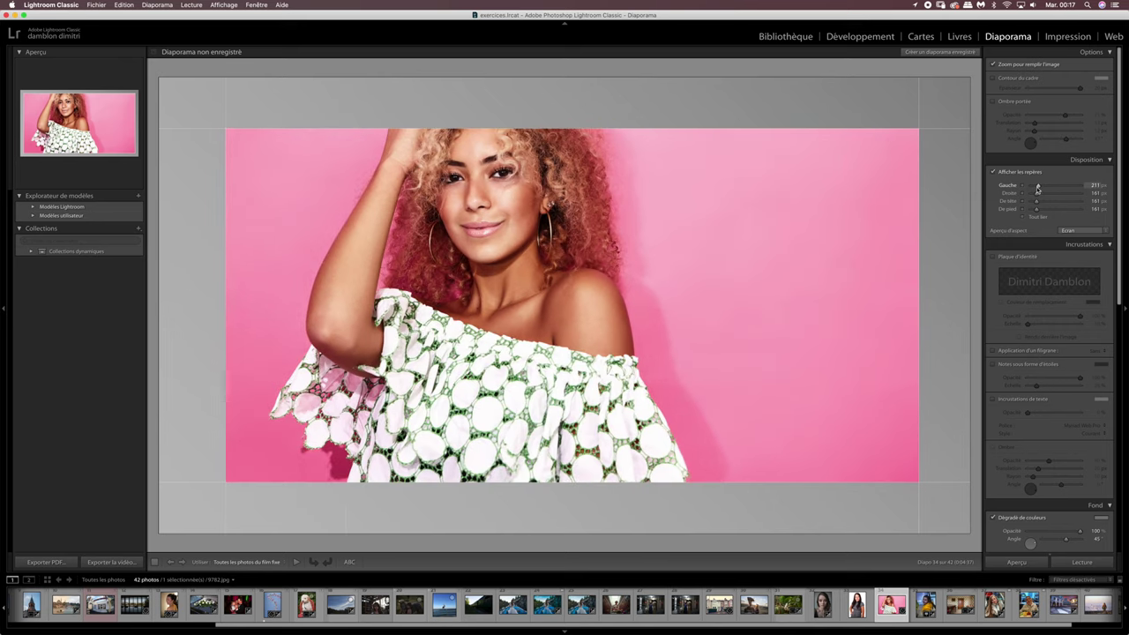
left_click(1042, 187)
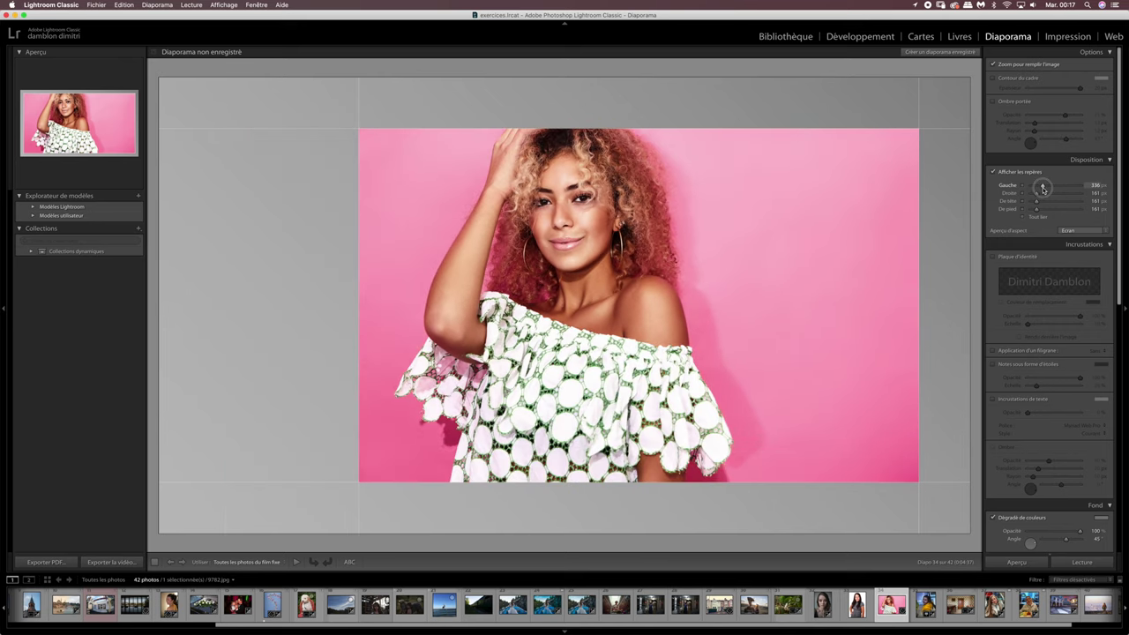
double_click(1039, 187)
left_click(1048, 187)
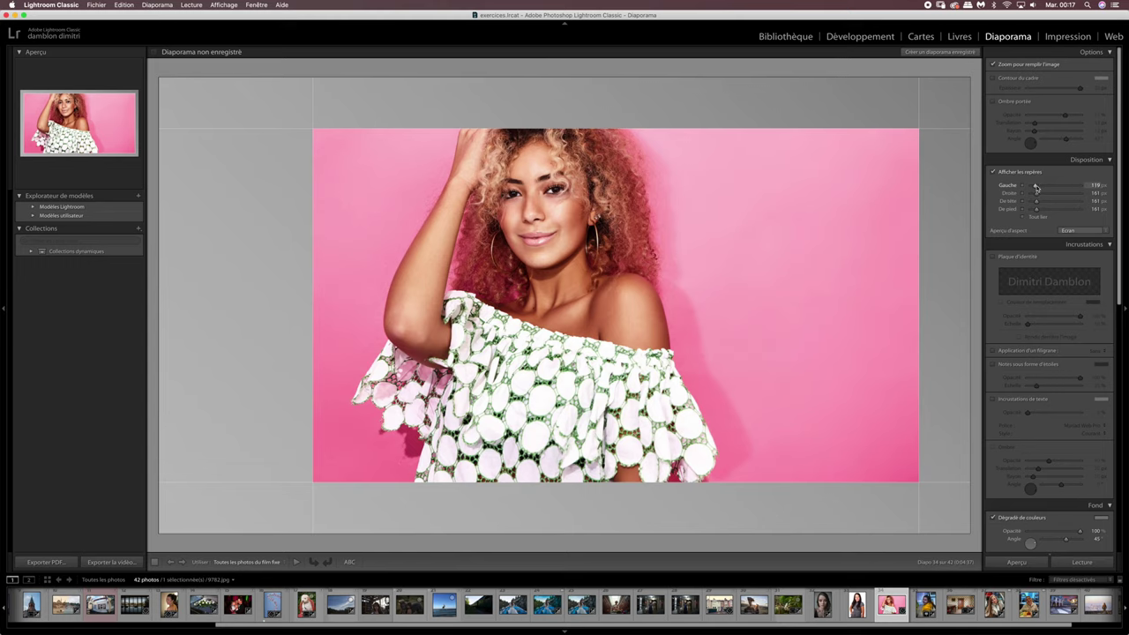
left_click(1035, 187)
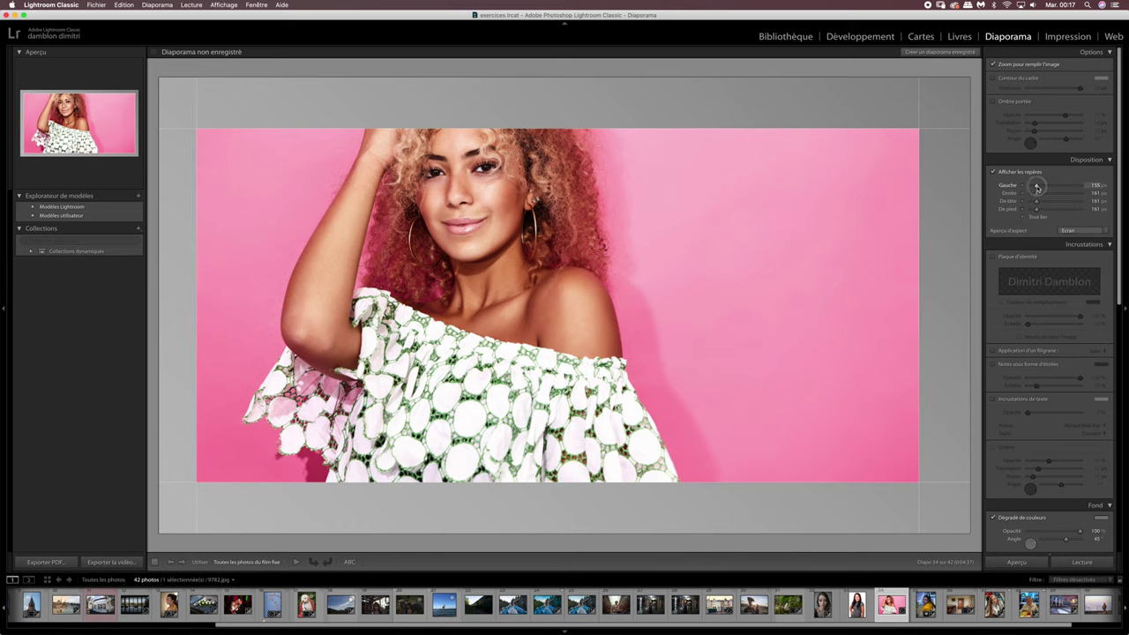
left_click(1042, 187)
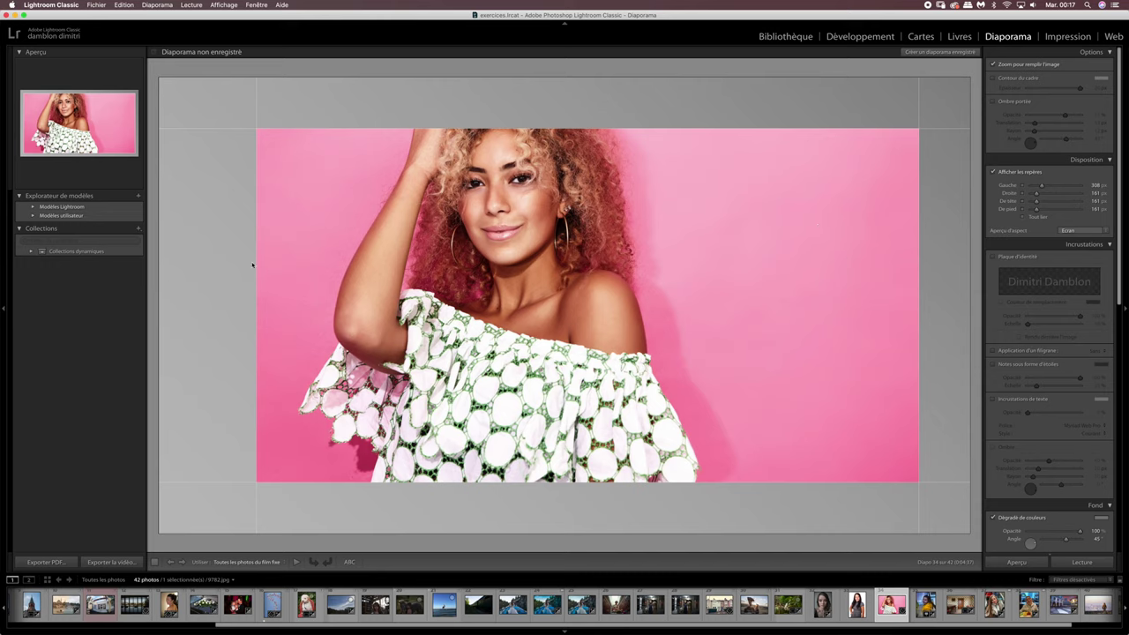
left_click_drag(1042, 186, 1051, 188)
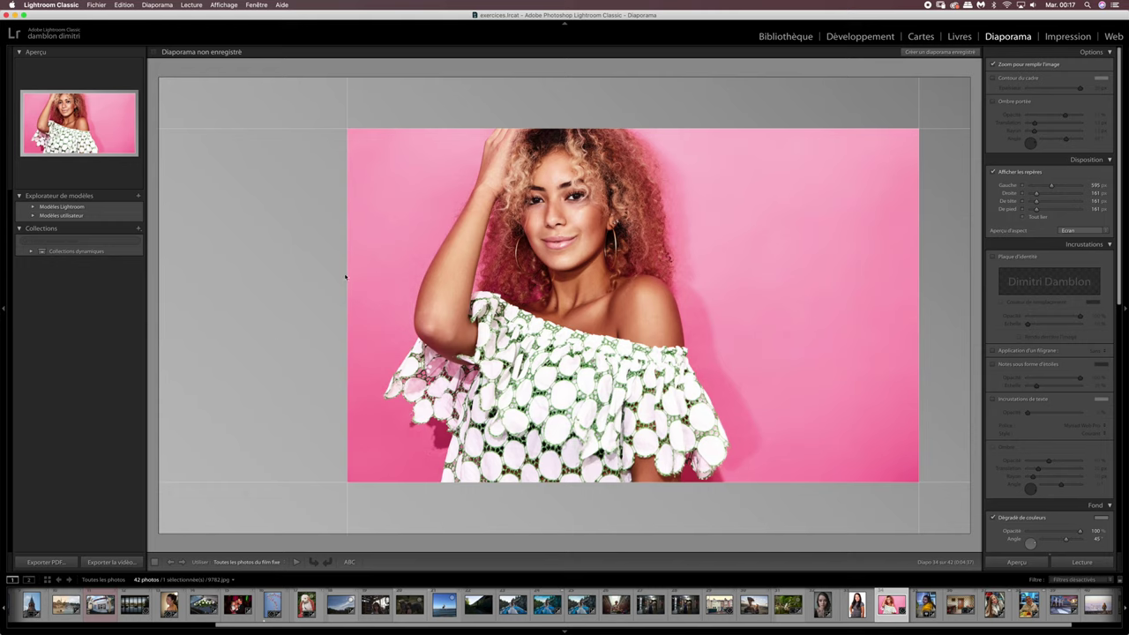
left_click_drag(1052, 185, 1014, 186)
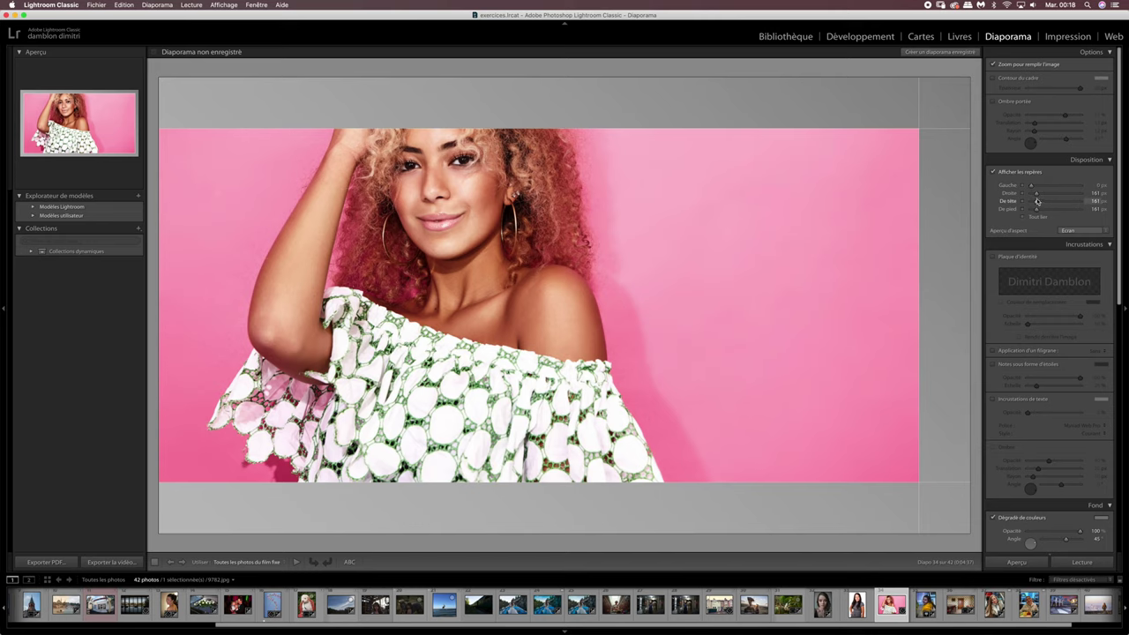
Reset the right, top and bottom margins to 0 and test a right margin.
double_click(1036, 194)
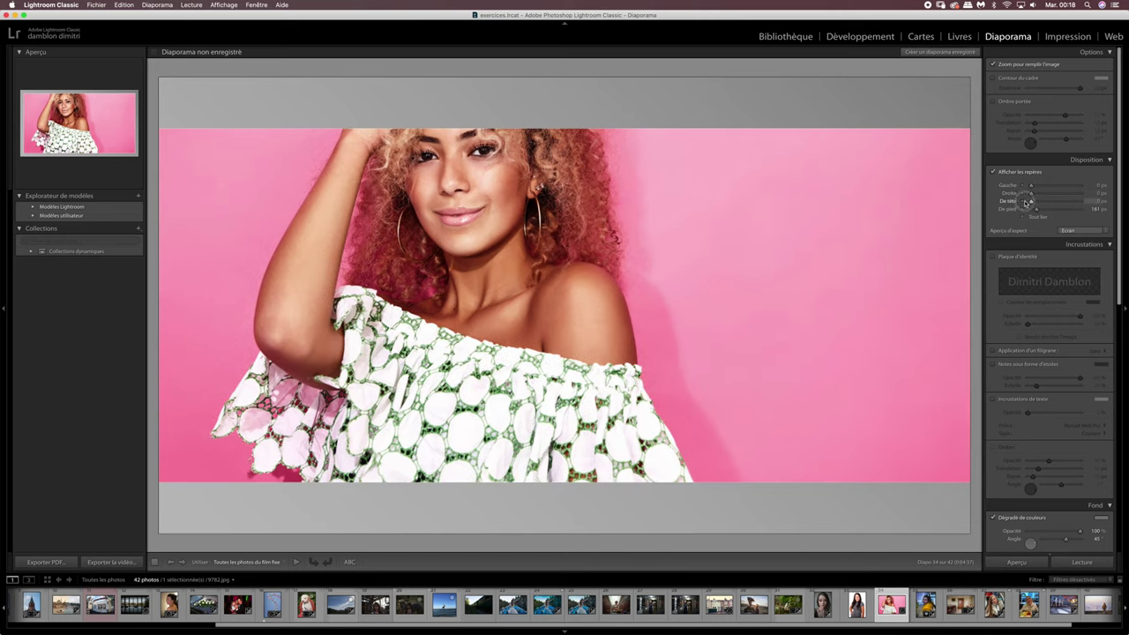
double_click(1036, 201)
double_click(1036, 210)
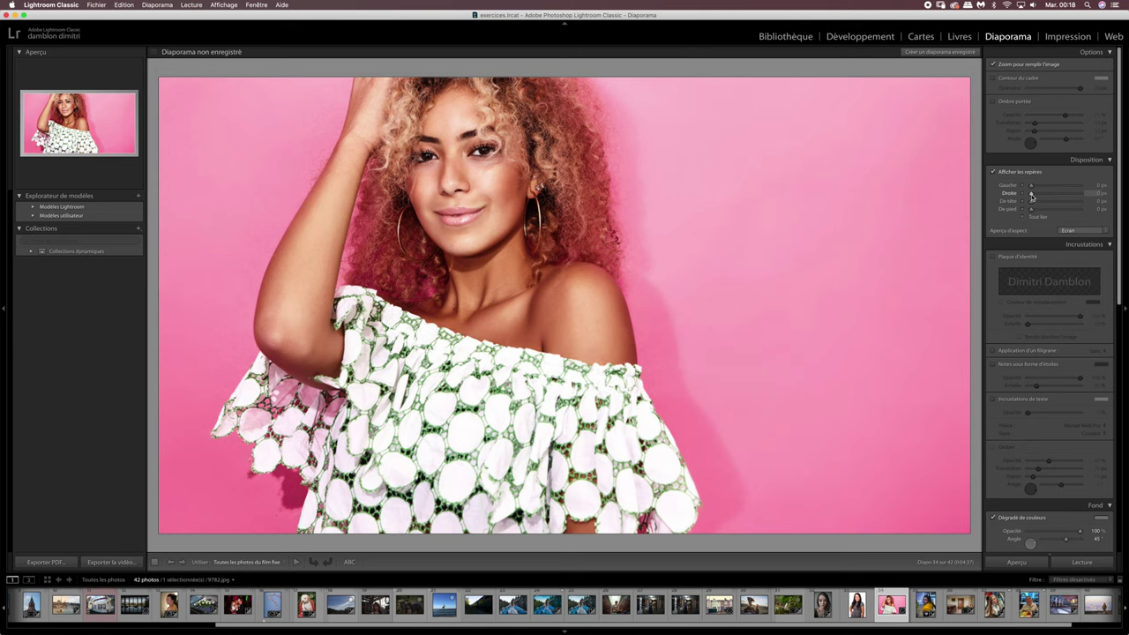
left_click_drag(1031, 194, 1051, 196)
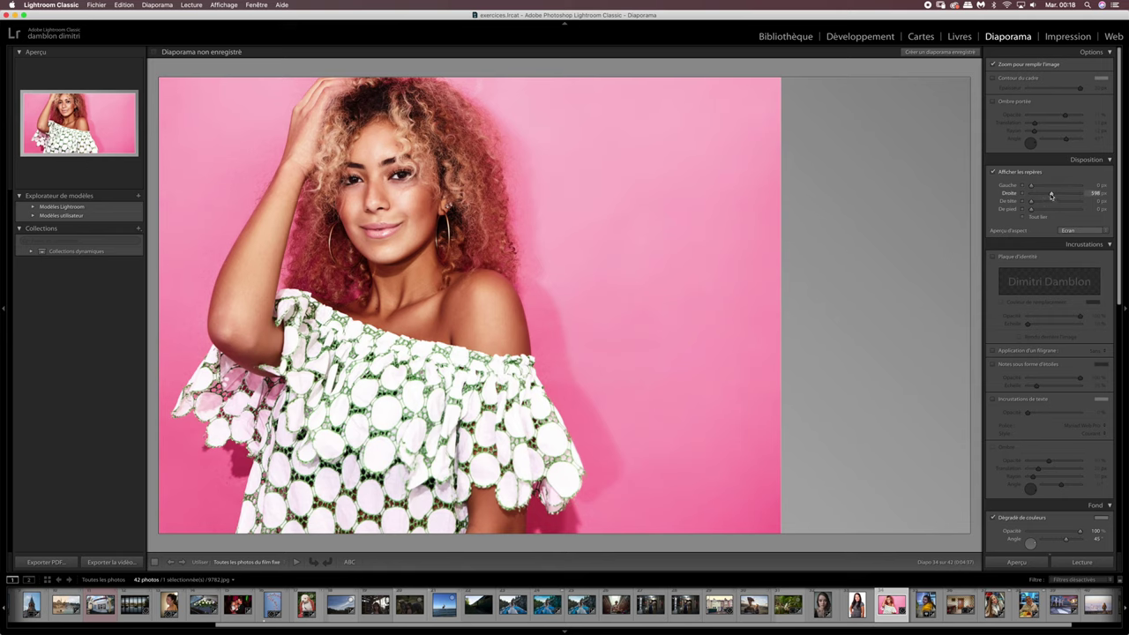
left_click_drag(1051, 193, 1033, 206)
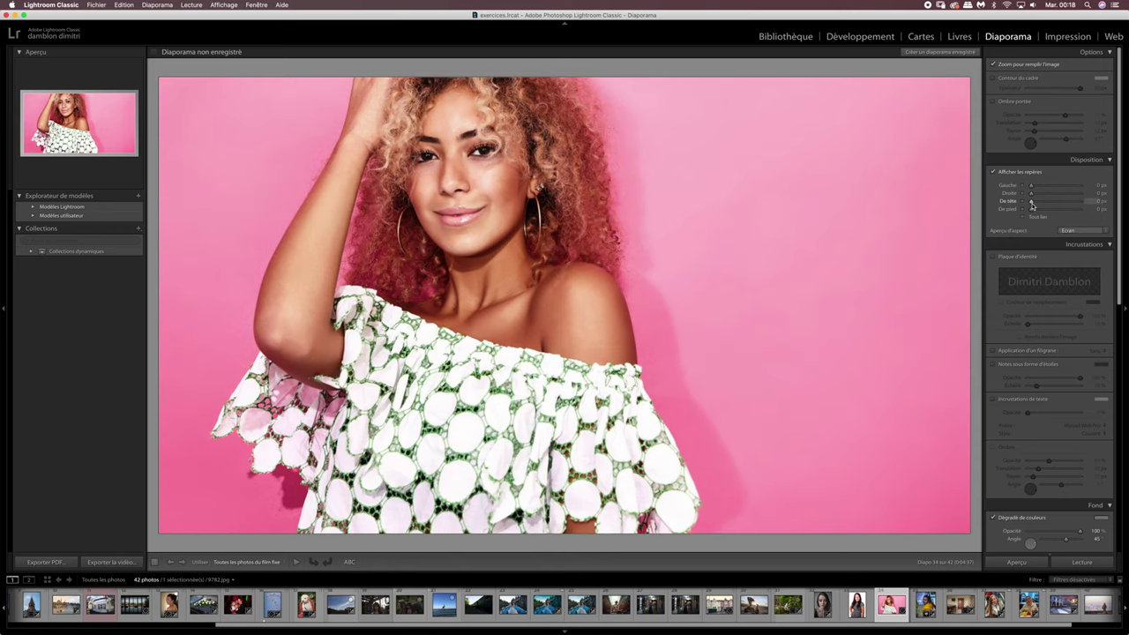
Add deep top and bottom margins, plus about 317 px left and 359 px right.
left_click_drag(1033, 205, 1041, 204)
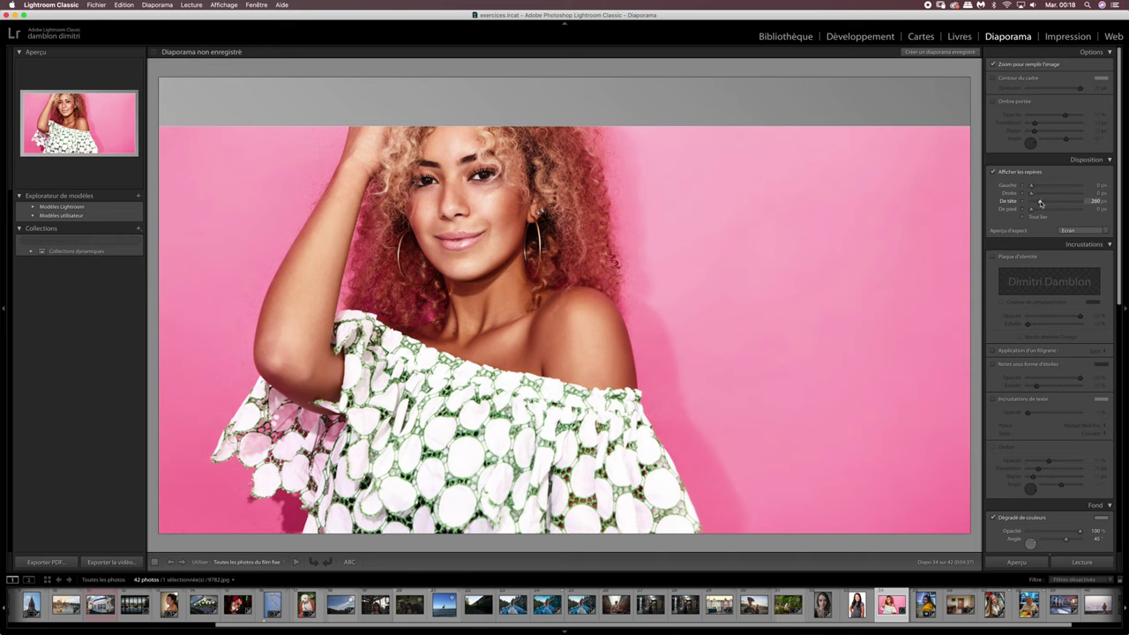
left_click_drag(1040, 204, 1023, 202)
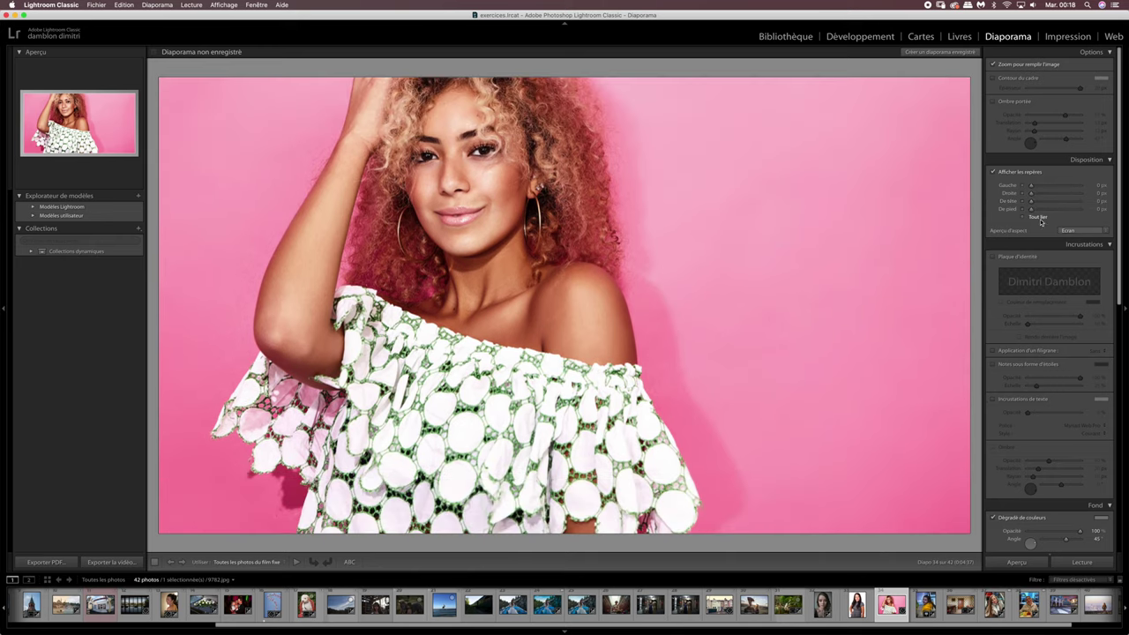
left_click_drag(1038, 212, 1022, 212)
mouse_move(1031, 185)
left_mouse_down()
mouse_move(1038, 209)
mouse_move(1042, 185)
mouse_move(1043, 213)
left_mouse_up()
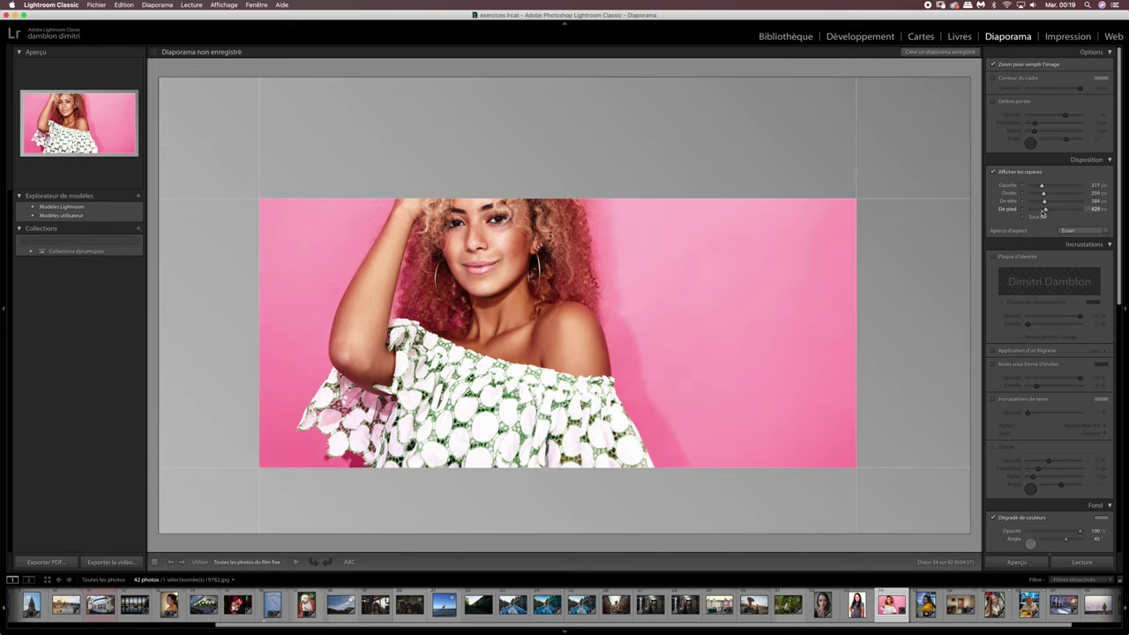
Widen the left, right, top and bottom margins, then shrink them back so the portrait refills the slide.
left_click_drag(1039, 186, 1043, 186)
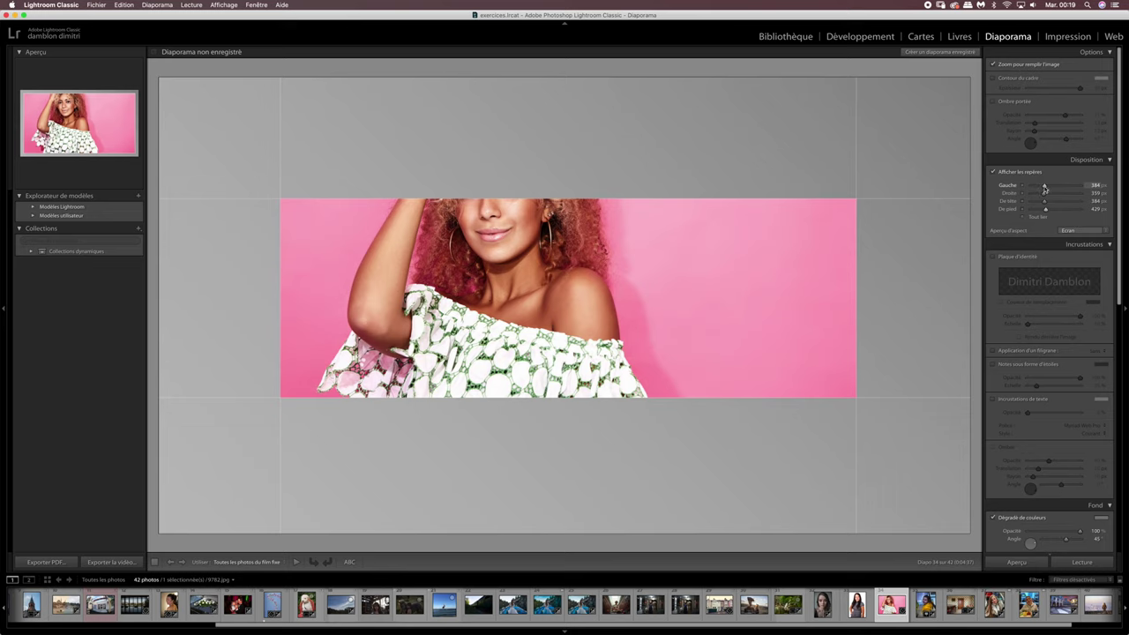
left_click_drag(1044, 186, 1048, 209)
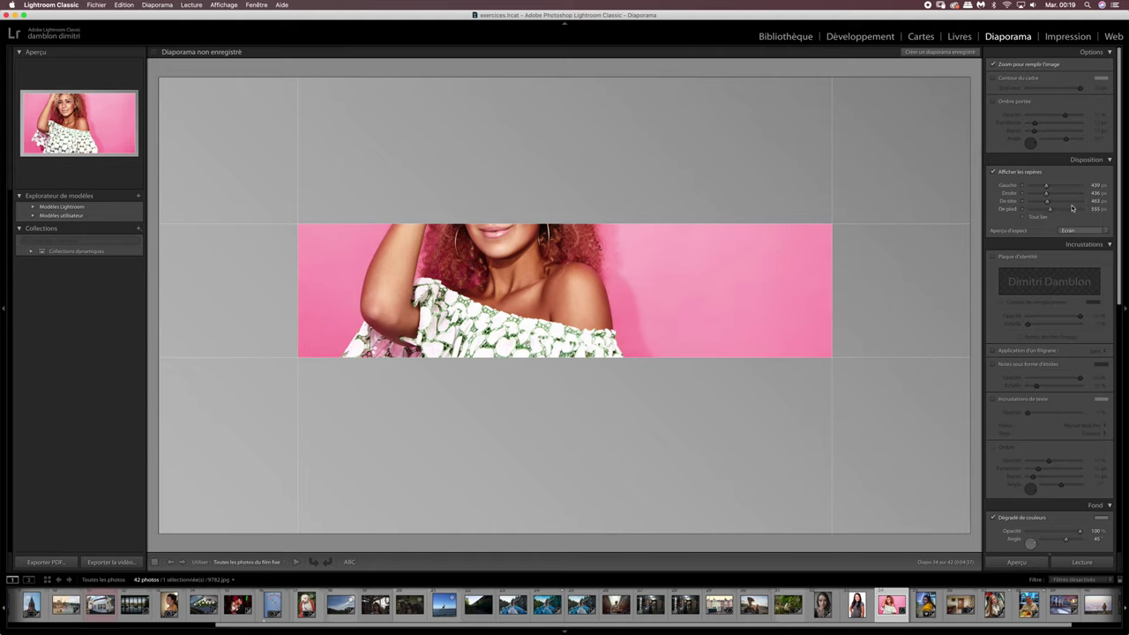
left_click_drag(1047, 185, 1056, 209)
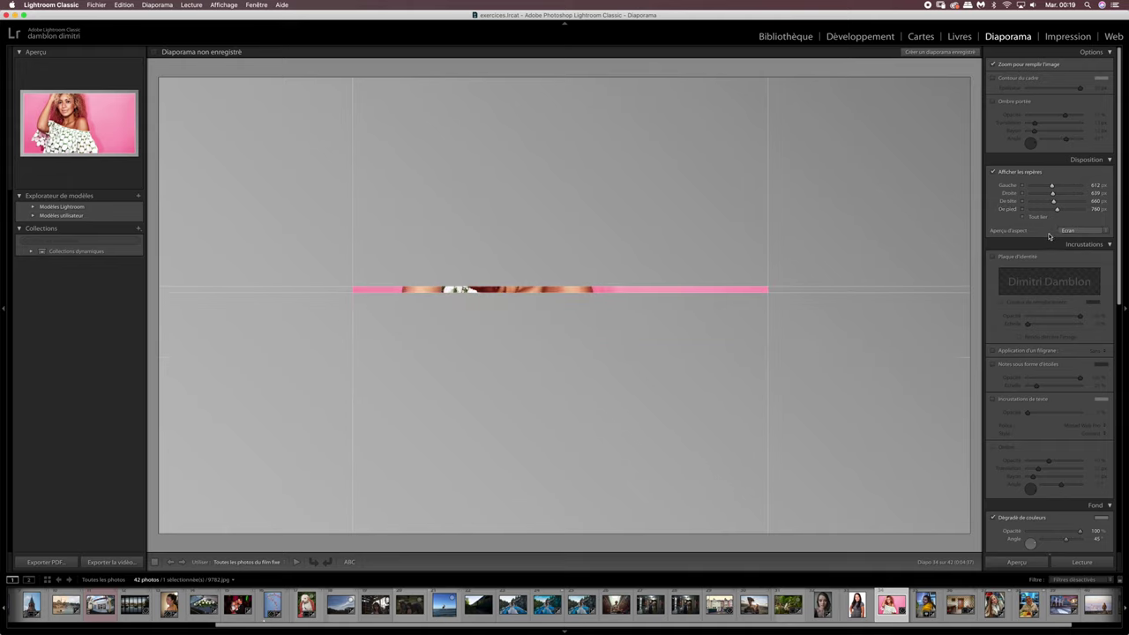
left_click_drag(1060, 202, 1050, 203)
mouse_move(1050, 203)
left_mouse_down()
mouse_move(1037, 185)
mouse_move(1023, 209)
mouse_move(1023, 185)
left_mouse_up()
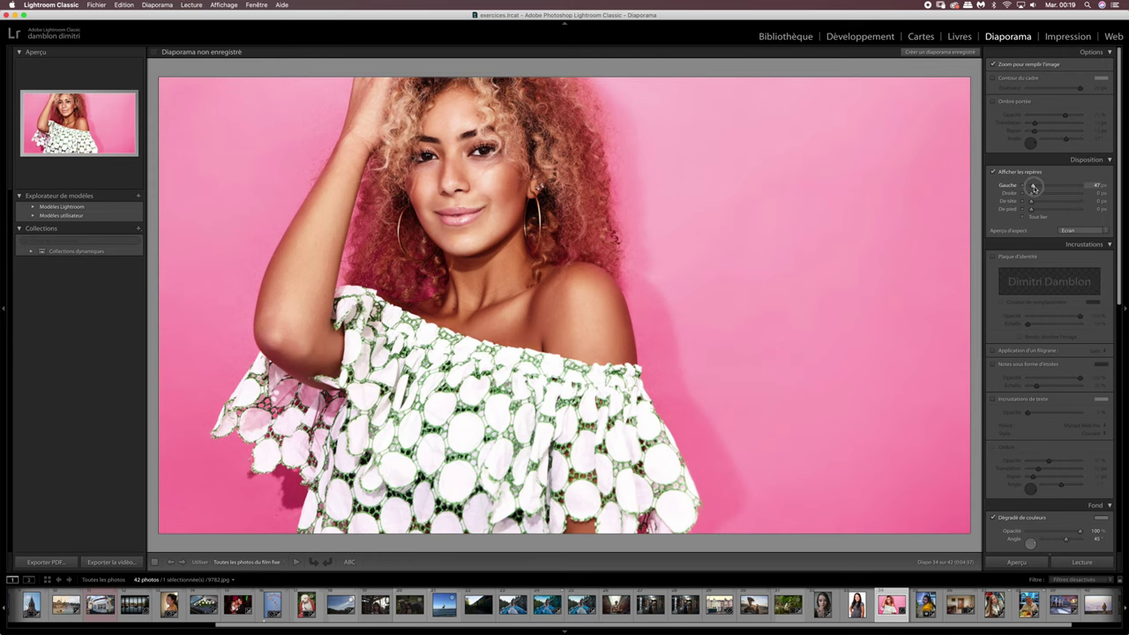
Adjust the left, right and bottom margins, leaving all four linked at 151 px.
left_click_drag(1023, 185, 1037, 194)
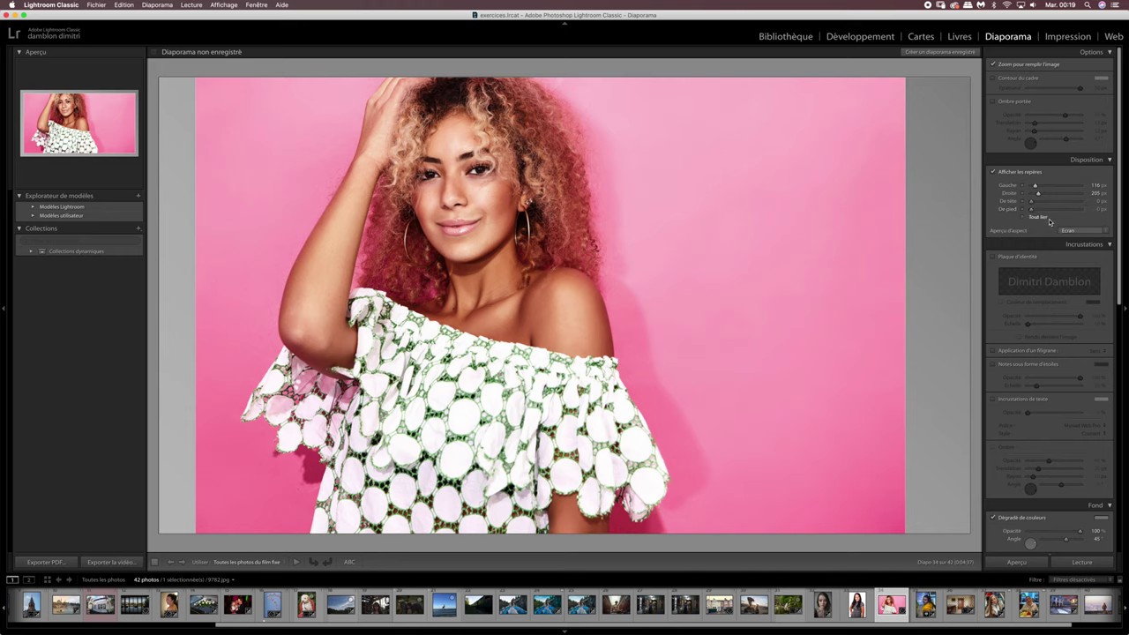
mouse_move(1039, 184)
left_mouse_down()
mouse_move(1042, 196)
mouse_move(1030, 194)
left_mouse_up()
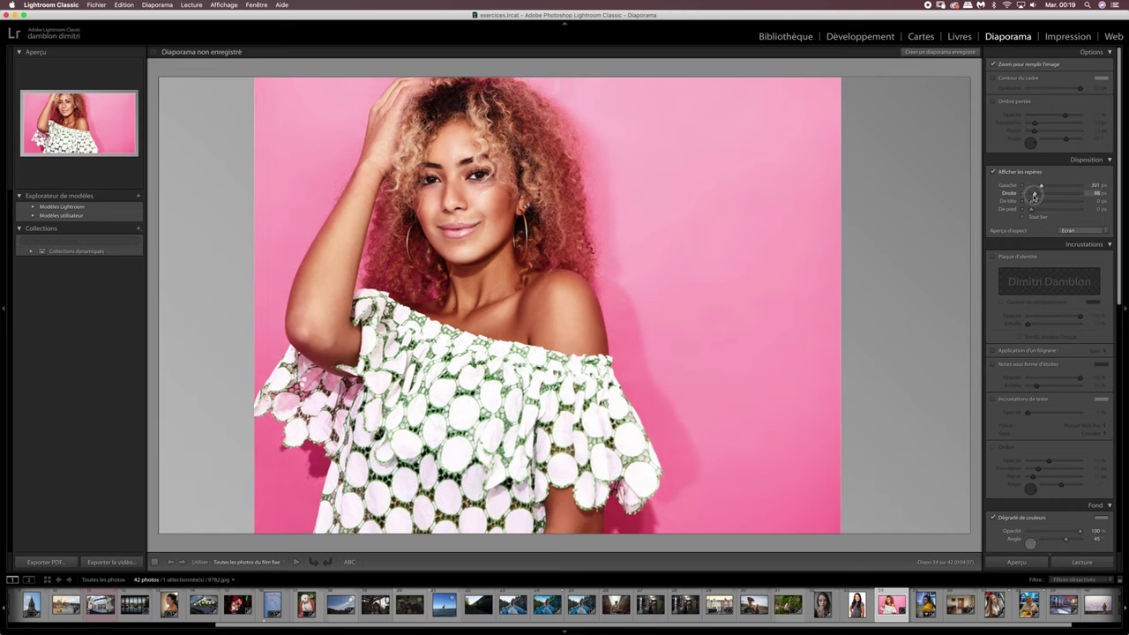
left_click_drag(1035, 187, 1041, 202)
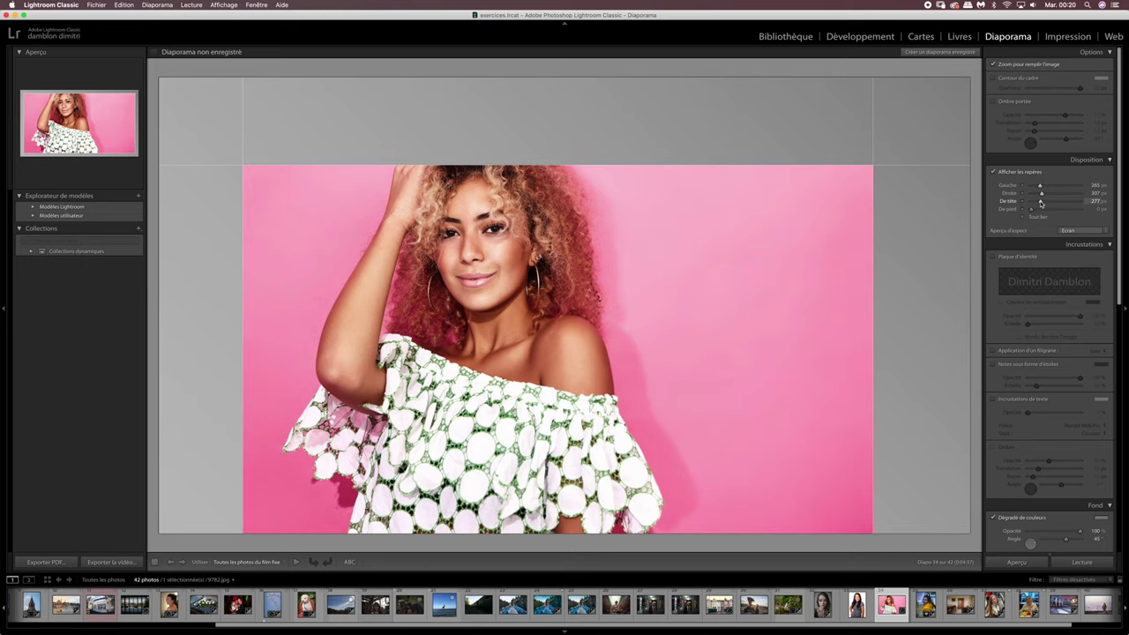
left_click_drag(1036, 209, 1038, 212)
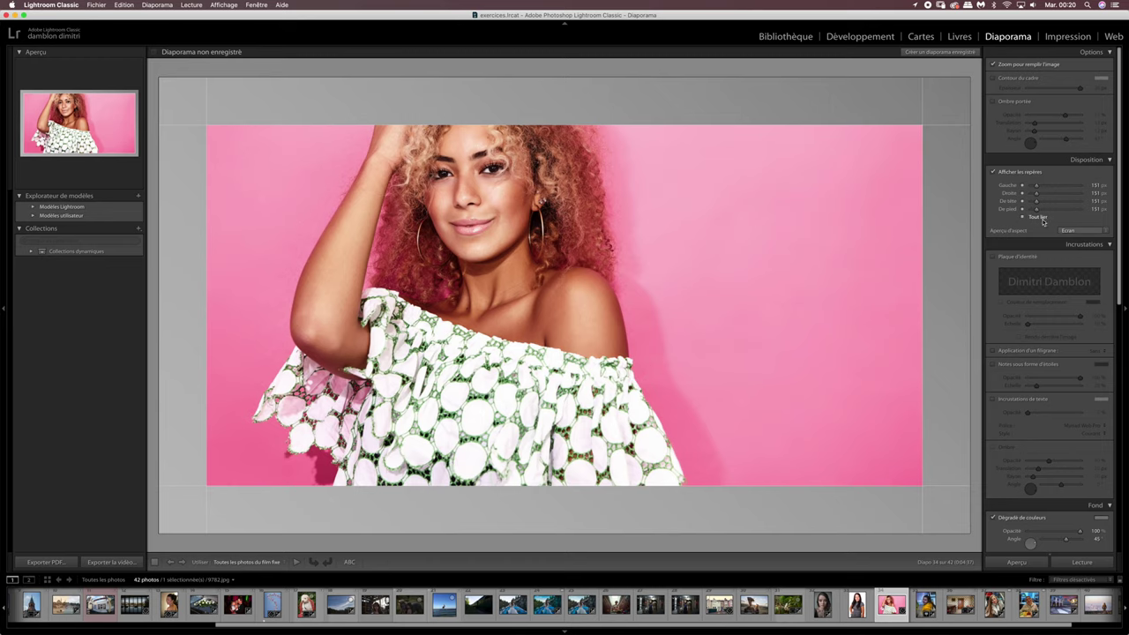
Try linked margins at 180 px, then left 370 px and right ~62 px, and relink all four.
left_click_drag(1037, 187, 1045, 189)
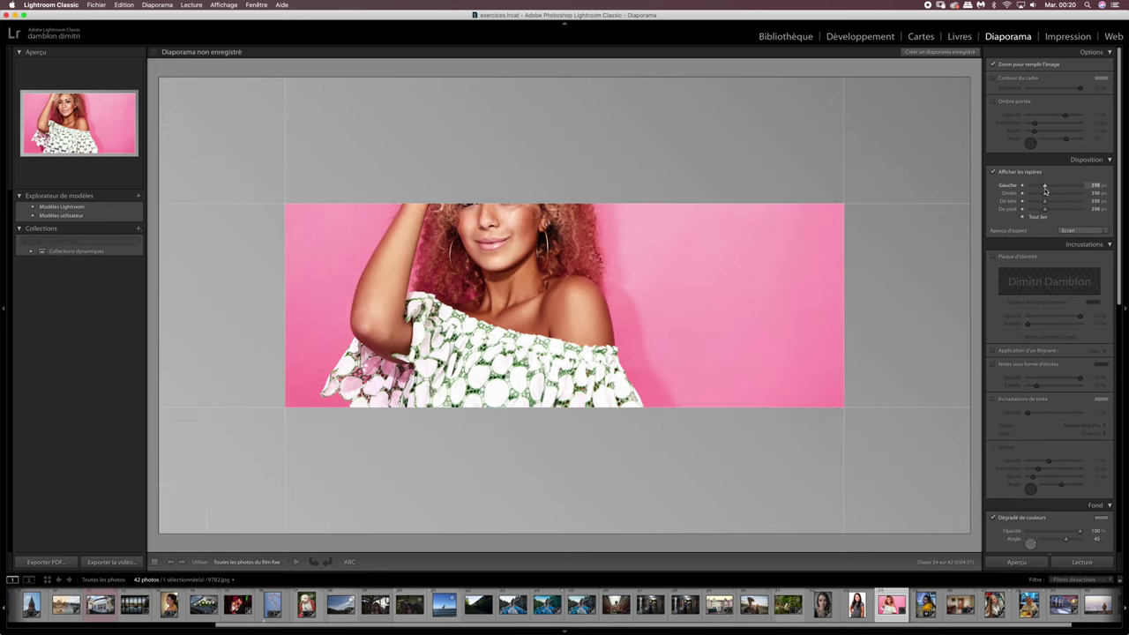
left_click_drag(1045, 189, 1038, 189)
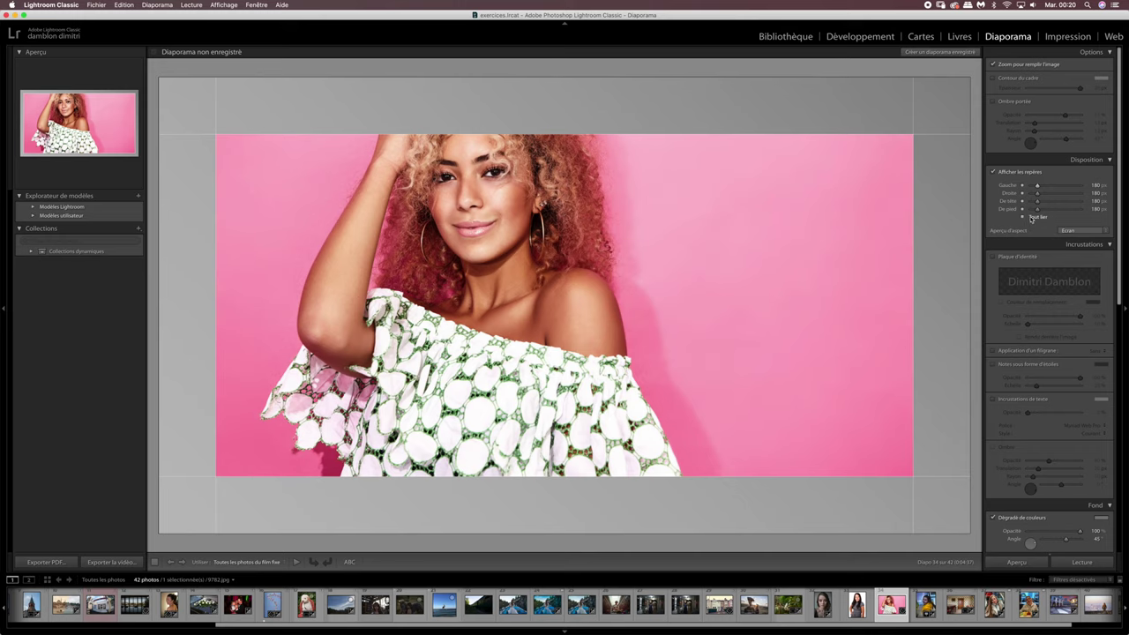
left_click_drag(1037, 187, 1044, 187)
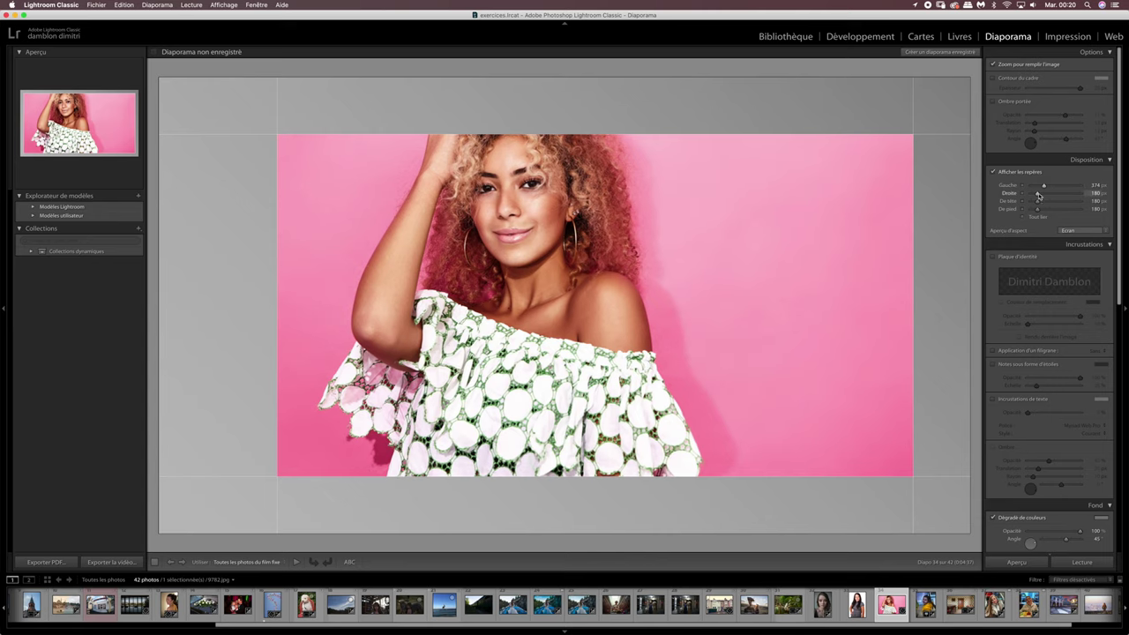
left_click_drag(1038, 195, 1043, 203)
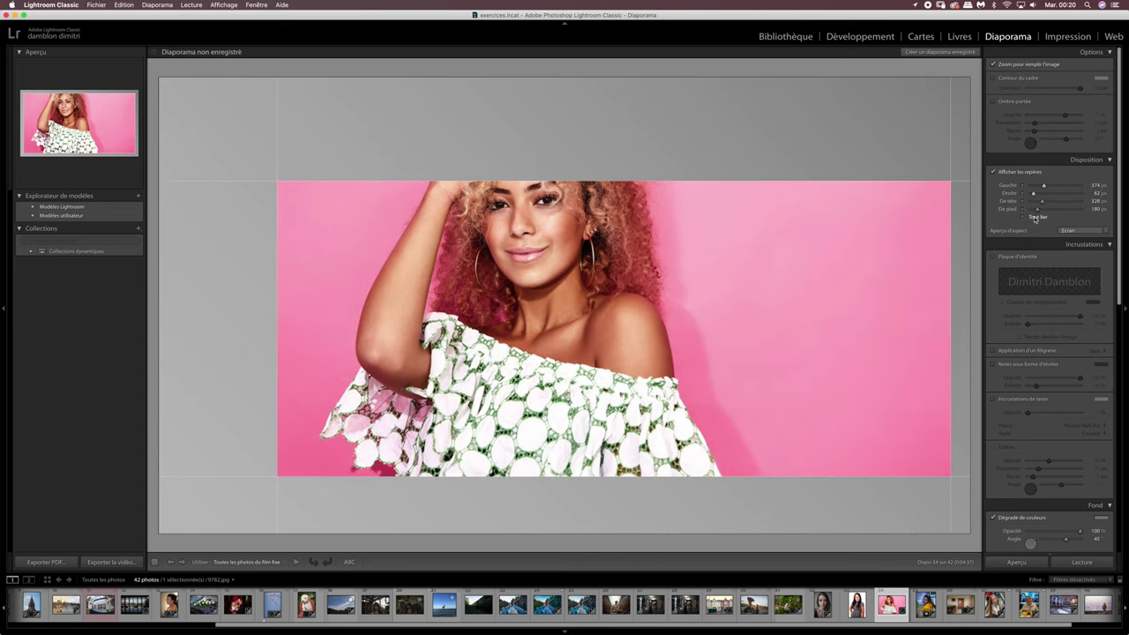
left_click(1033, 217)
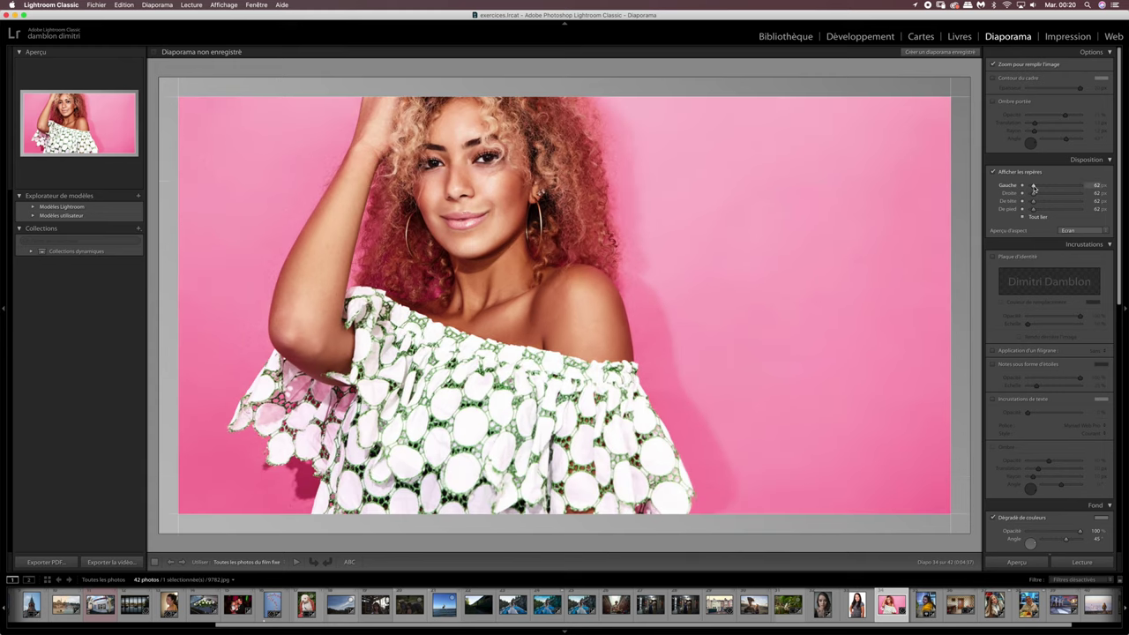
Drag the margin guides until all four linked margins equal 257 px.
left_click_drag(1037, 187, 1038, 188)
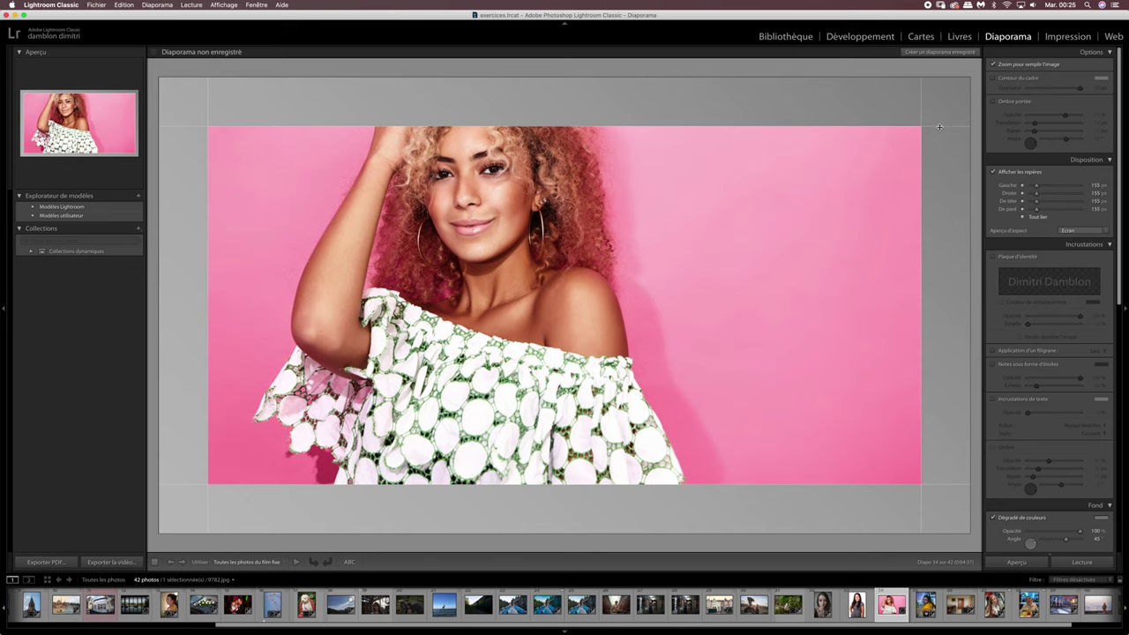
mouse_move(940, 125)
left_mouse_down()
mouse_move(940, 98)
mouse_move(929, 123)
mouse_move(918, 116)
mouse_move(937, 119)
mouse_move(940, 105)
left_mouse_up()
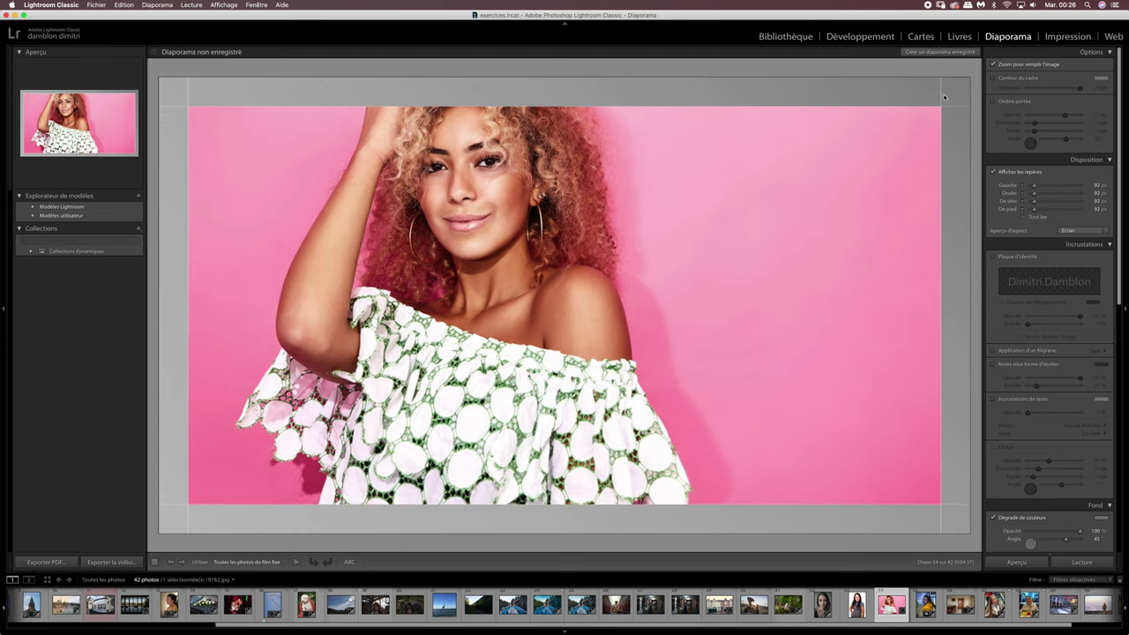
mouse_move(944, 97)
left_mouse_down()
mouse_move(955, 94)
mouse_move(942, 94)
left_mouse_up()
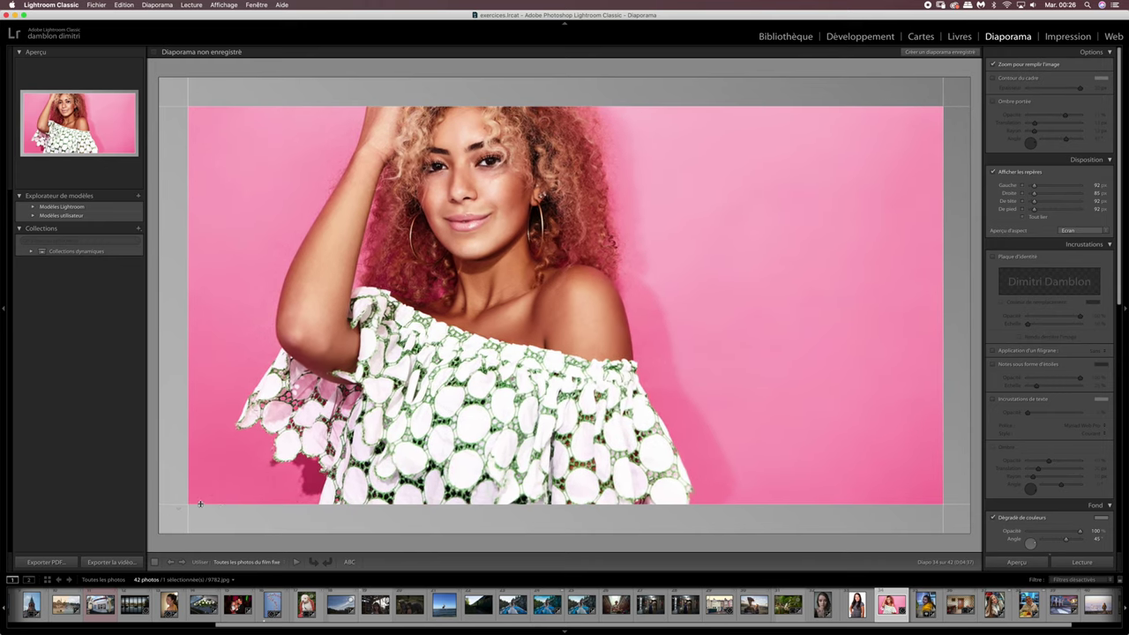
left_click_drag(177, 506, 177, 511)
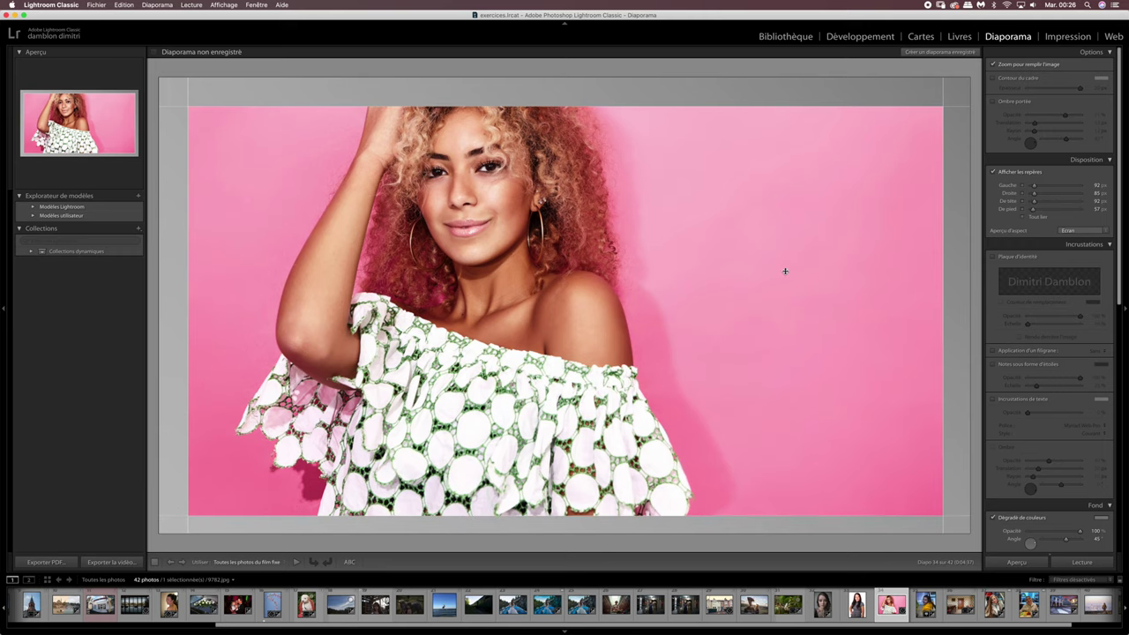
left_click(1032, 218)
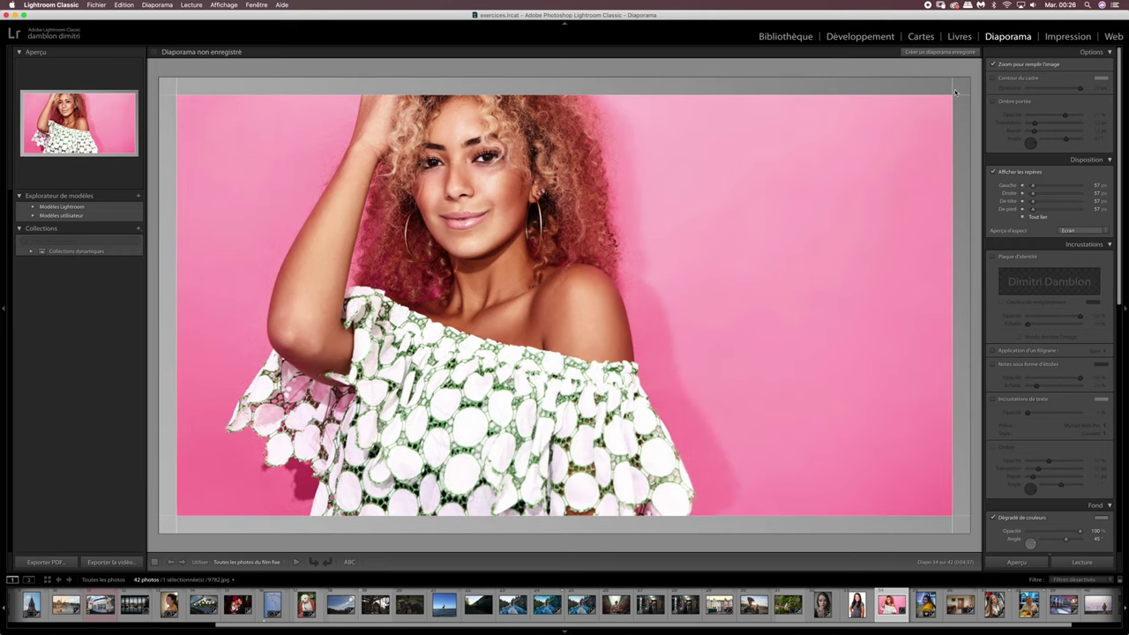
mouse_move(952, 88)
left_mouse_down()
mouse_move(876, 121)
mouse_move(816, 167)
mouse_move(877, 111)
mouse_move(814, 173)
mouse_move(888, 103)
left_mouse_up()
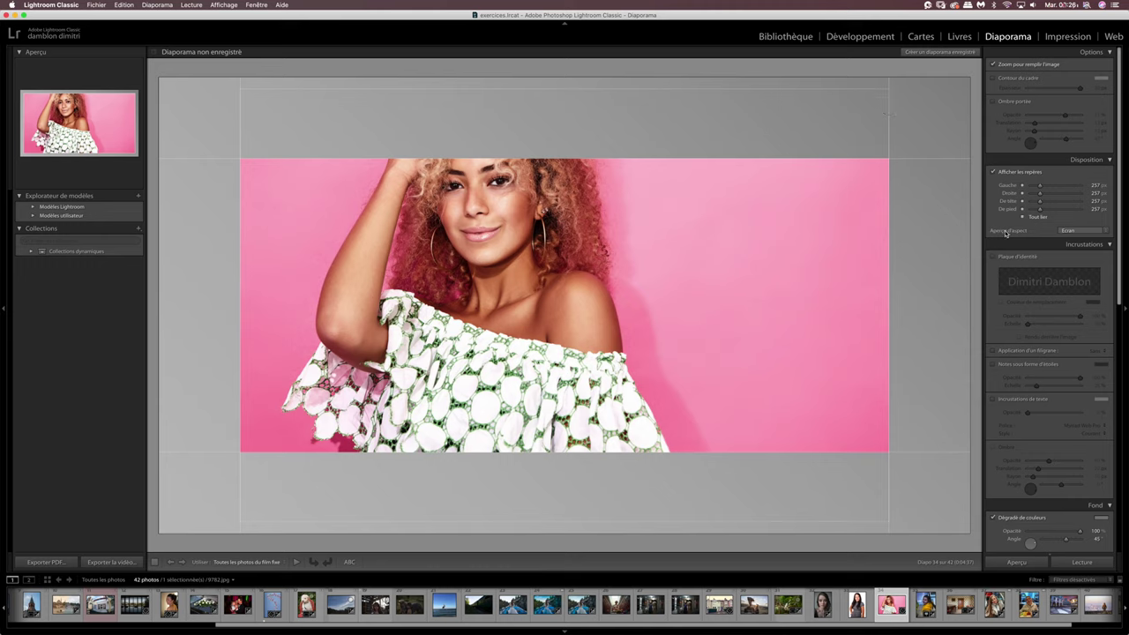
left_click(1071, 231)
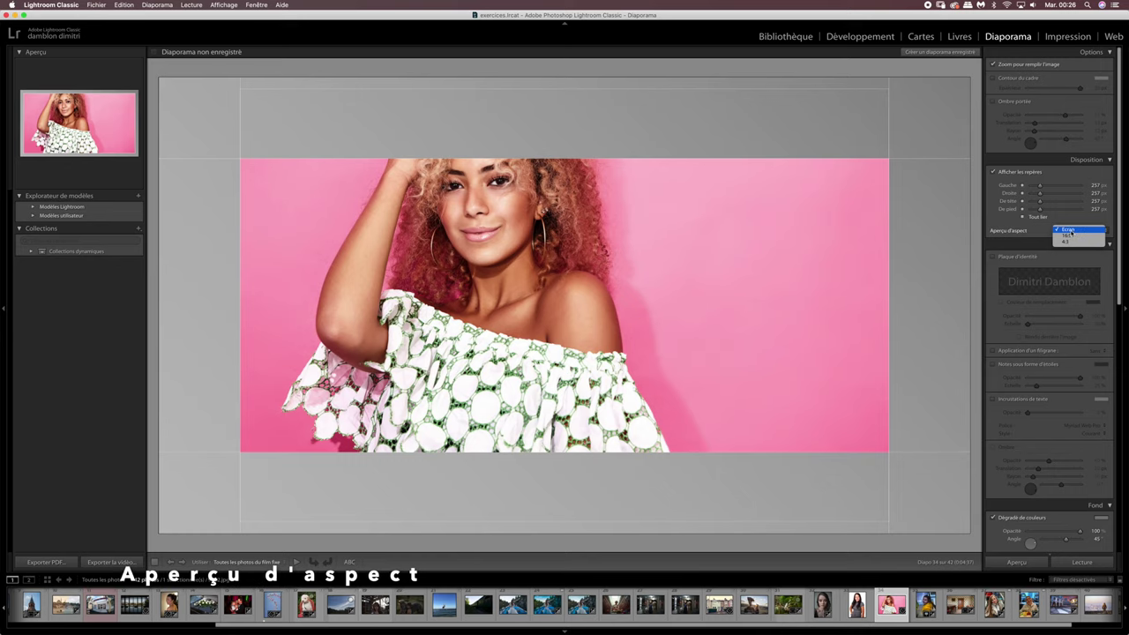
Compare 4:3 and Screen aspect previews, settling on a 16:9 aspect preview.
left_click(1066, 241)
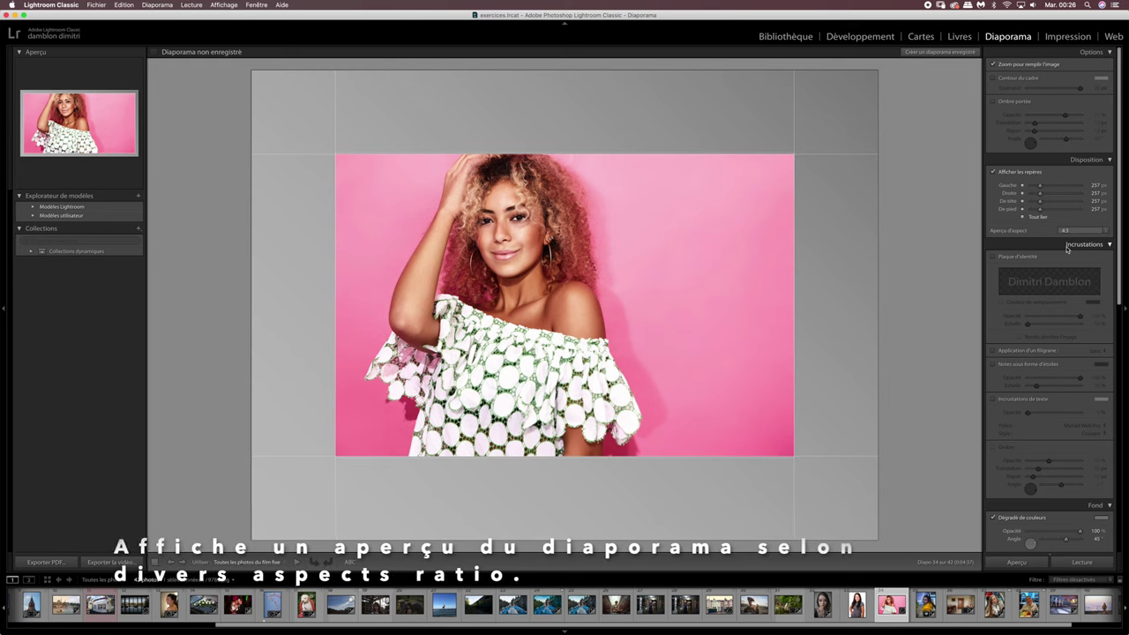
left_click(1068, 235)
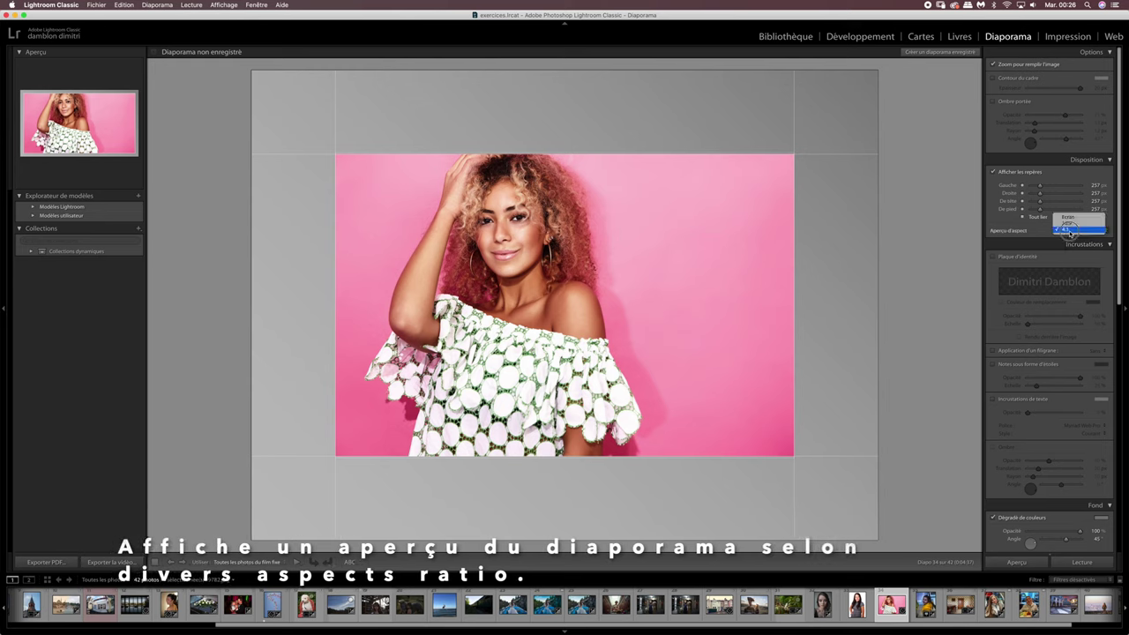
left_click(1068, 222)
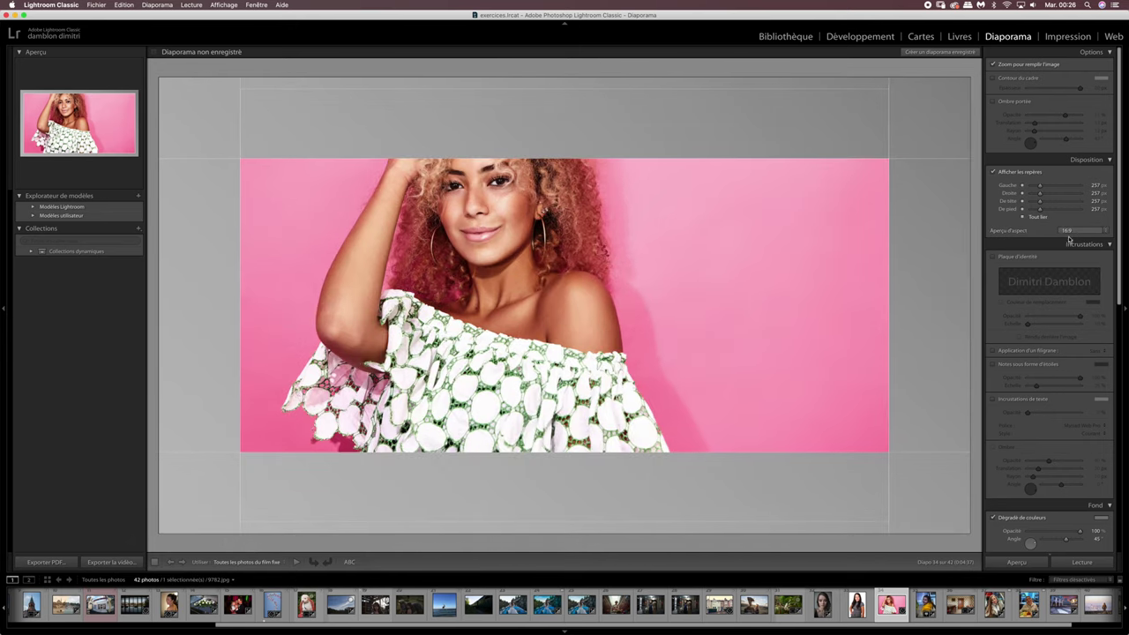
left_click(1069, 232)
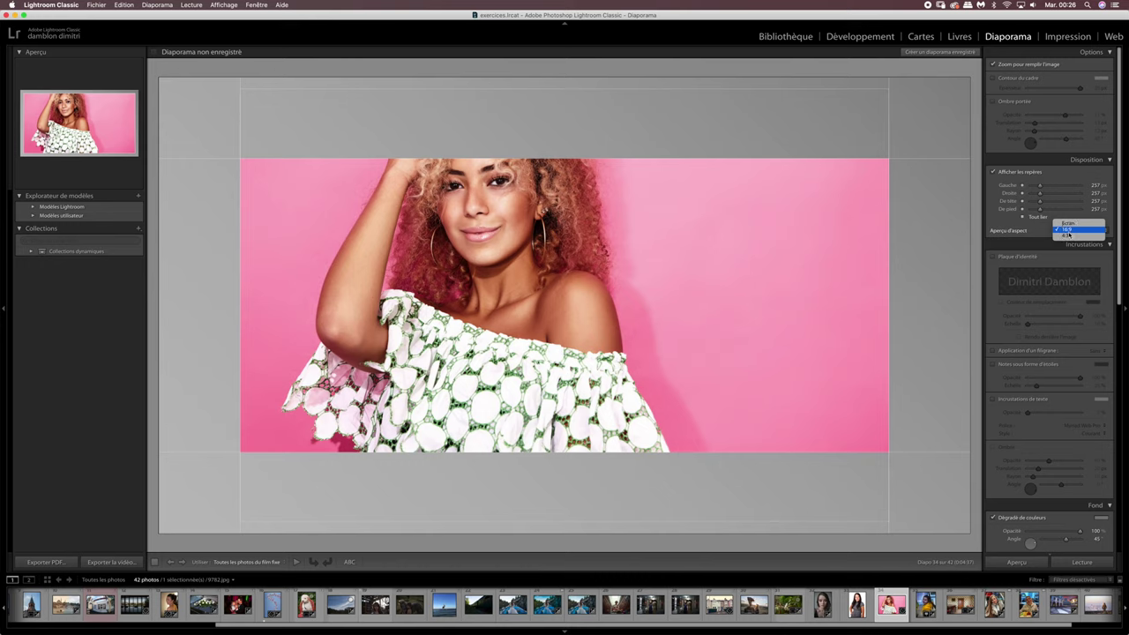
left_click(1067, 222)
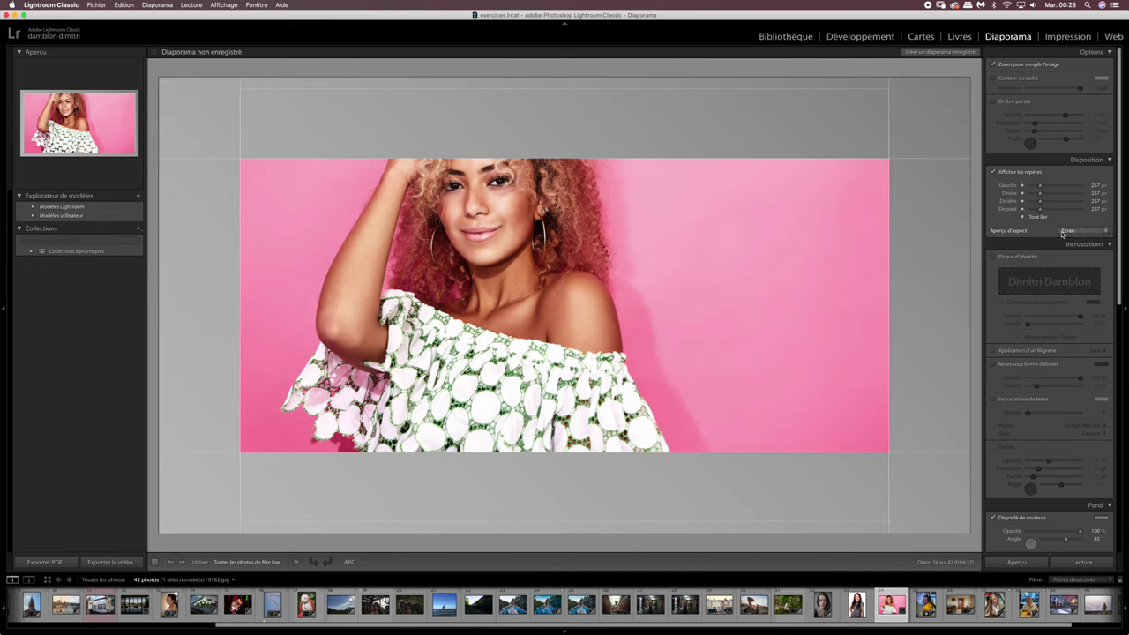
left_click(1076, 229)
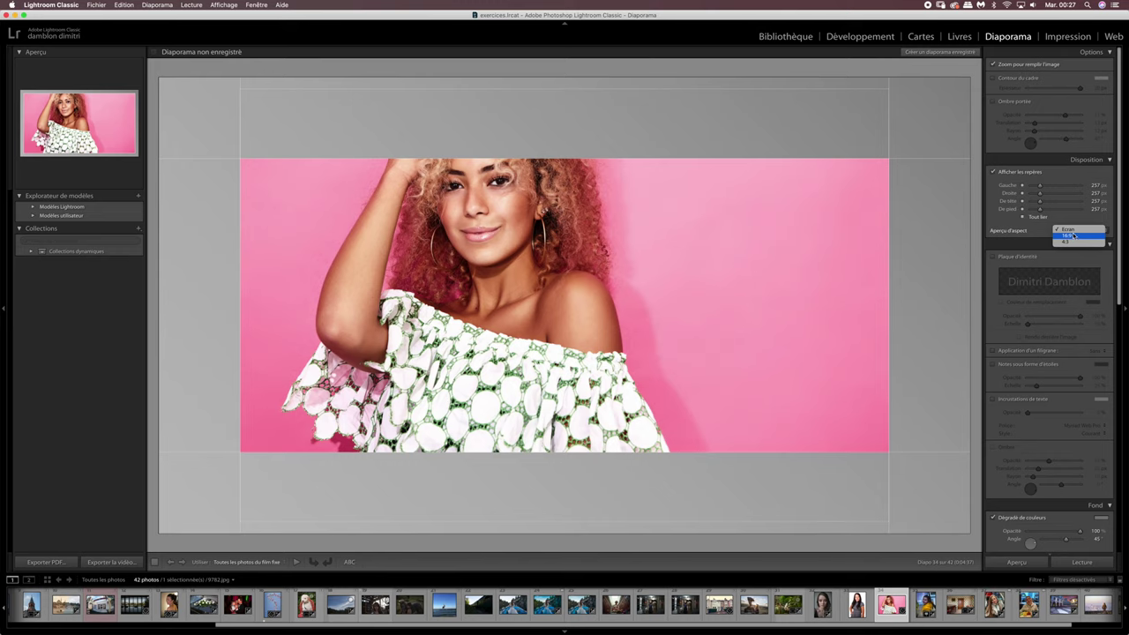
left_click(1074, 231)
left_click(1073, 233)
left_click(1073, 238)
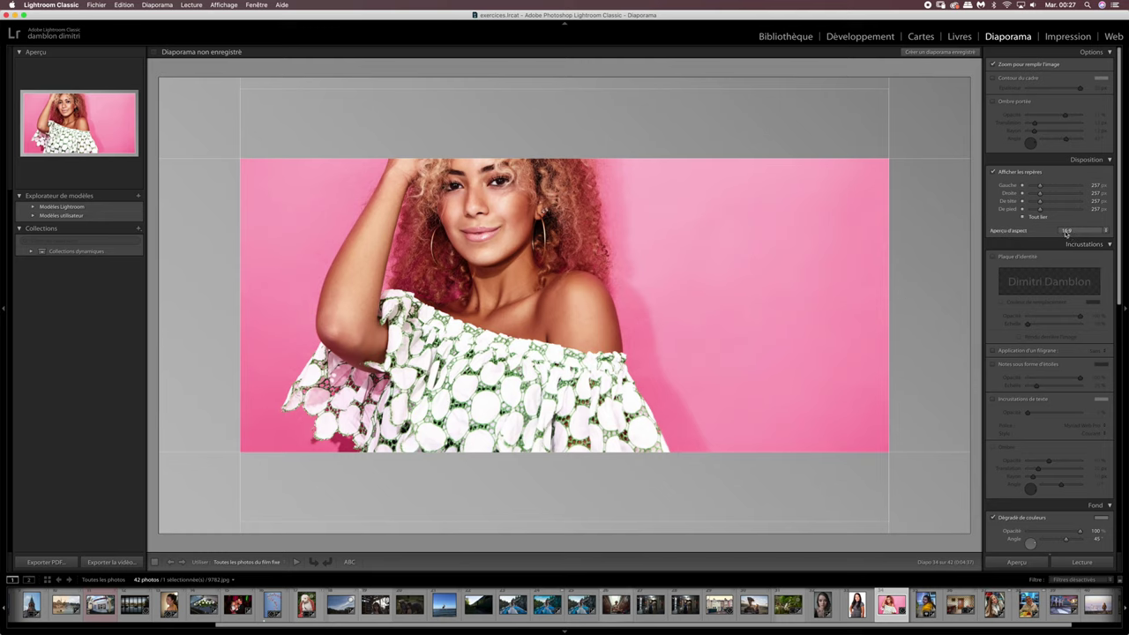
Enable the Identity Plate overlay in the Overlays section, showing the name top-left.
left_click(1110, 245)
left_click(1108, 246)
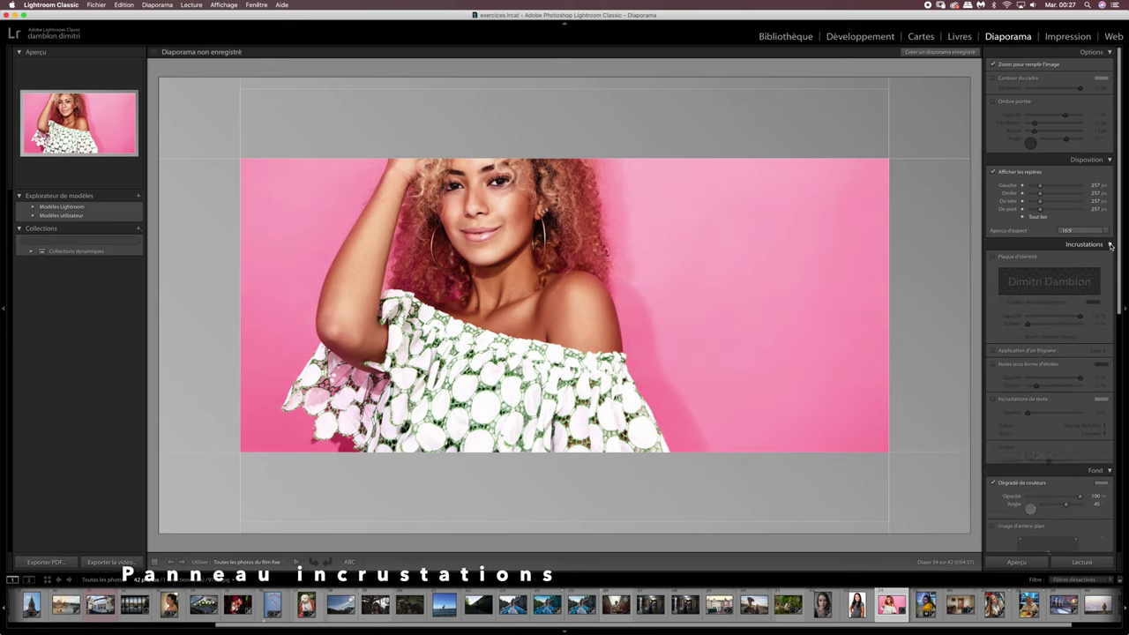
right_click(1065, 245)
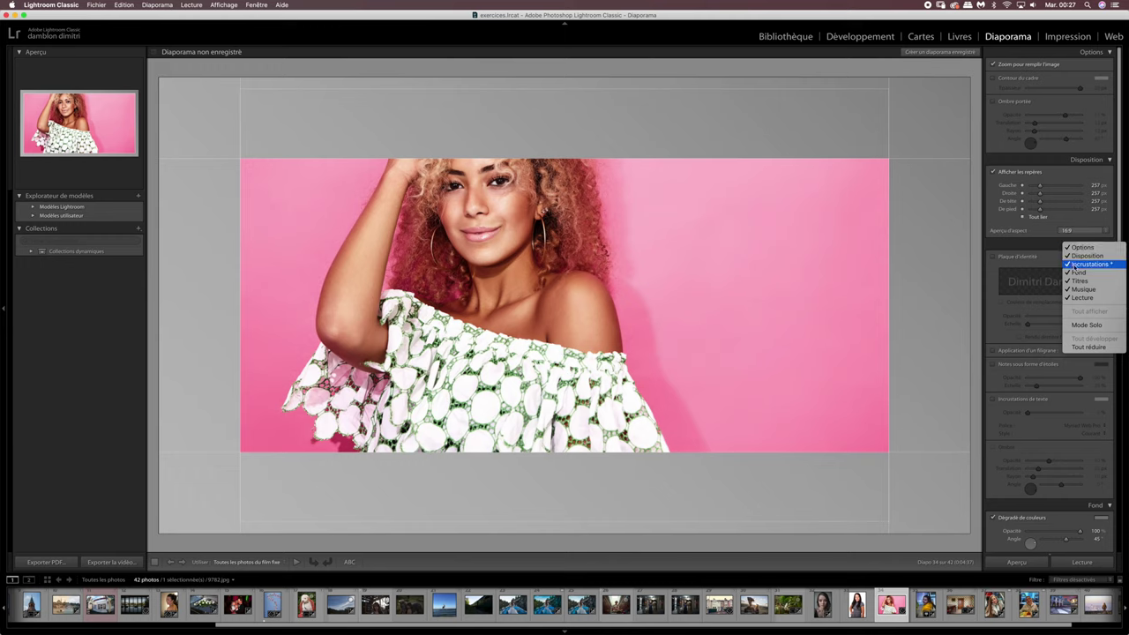
left_click(1017, 249)
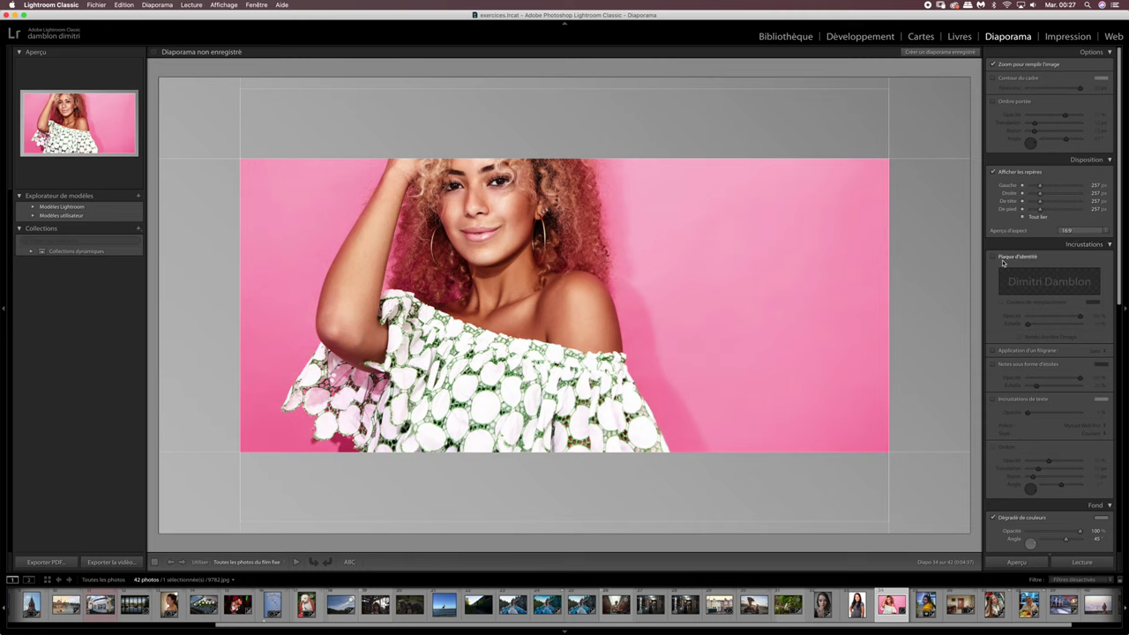
left_click(993, 257)
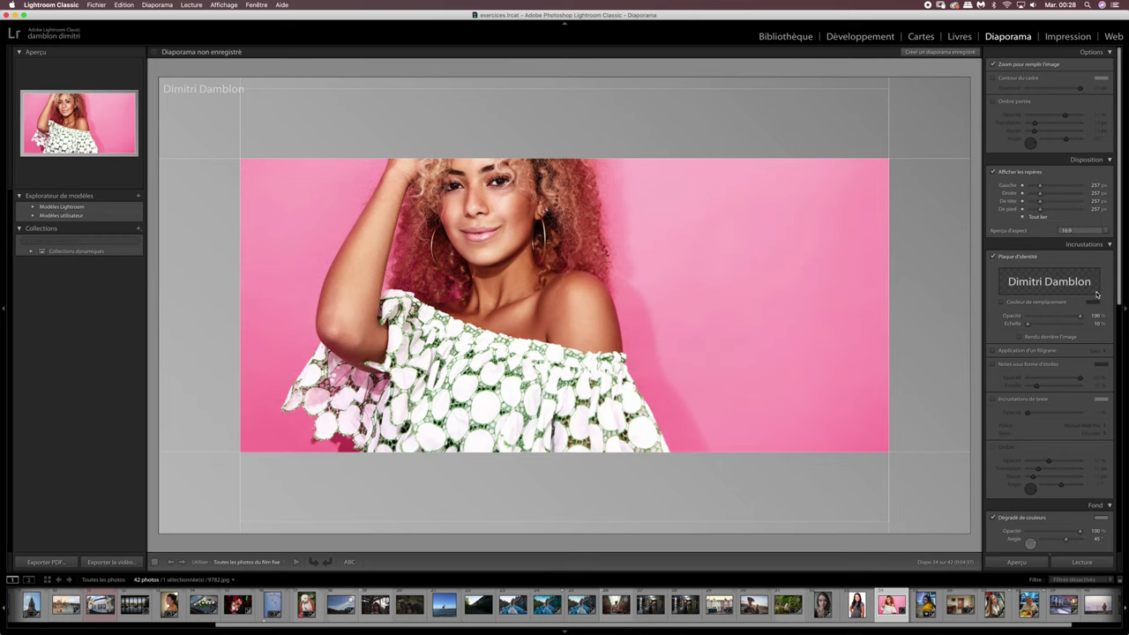
Edit the identity plate and replace its text with TEST.
left_click(1096, 294)
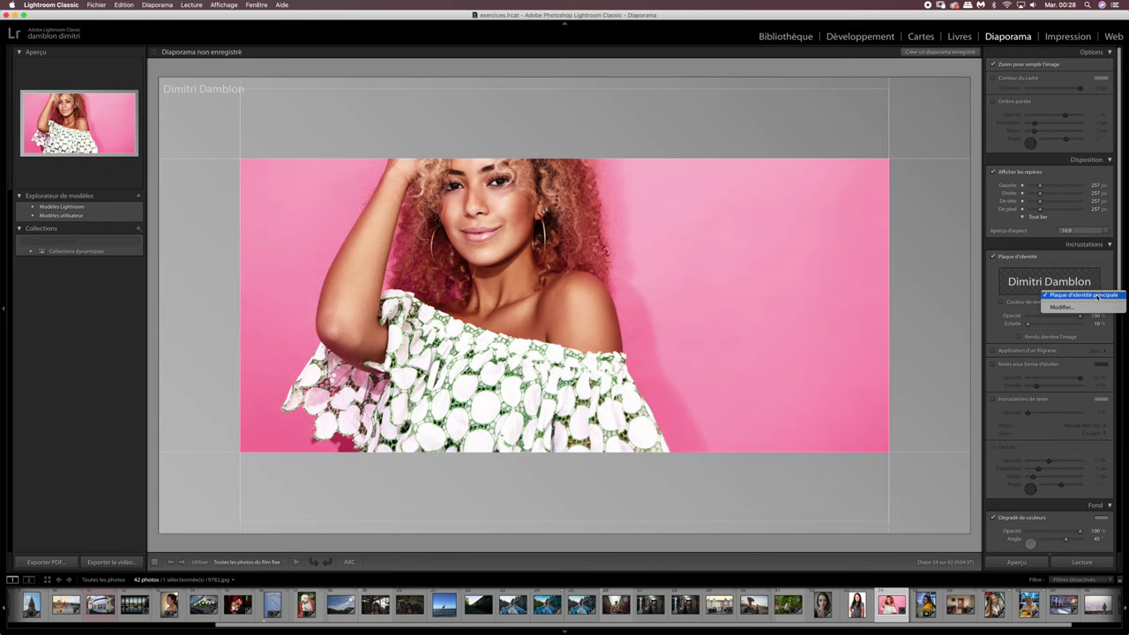
left_click(1067, 307)
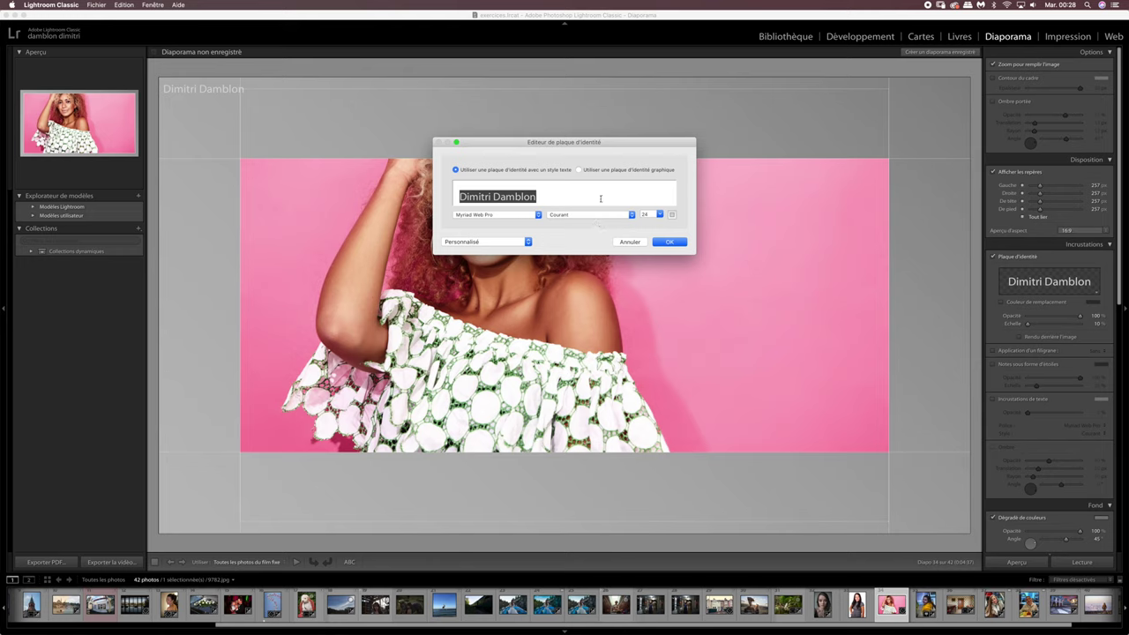
type("TEST")
left_click_drag(514, 205, 450, 199)
Keep regular style at size 24, colour the TEST text light green, and confirm.
left_click(536, 214)
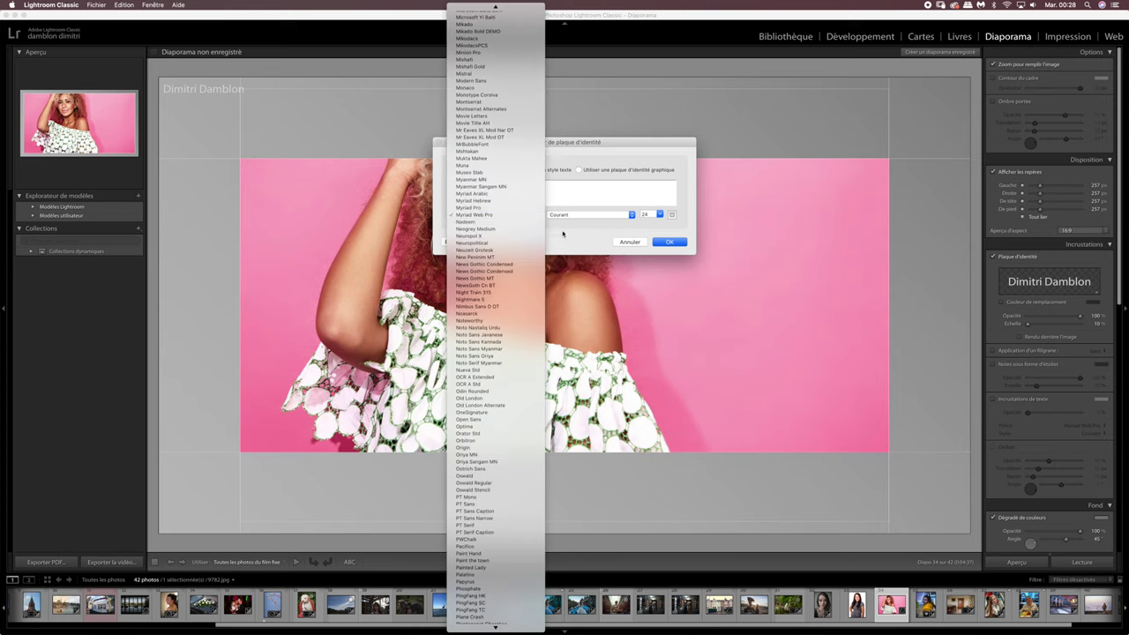
left_click(532, 216)
left_click(629, 214)
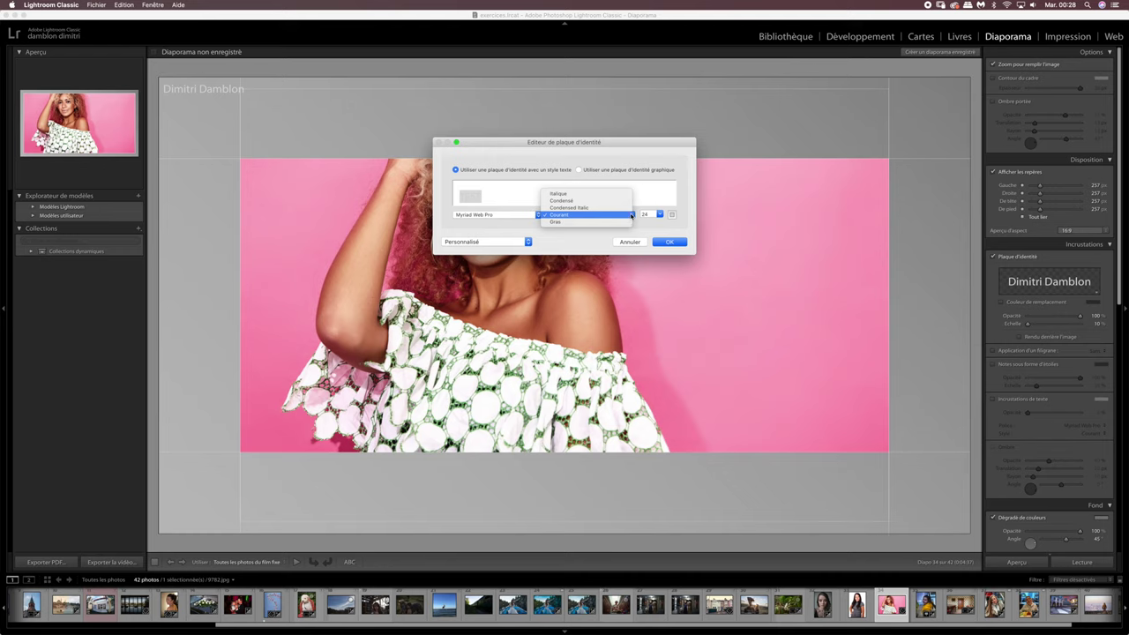
left_click(631, 216)
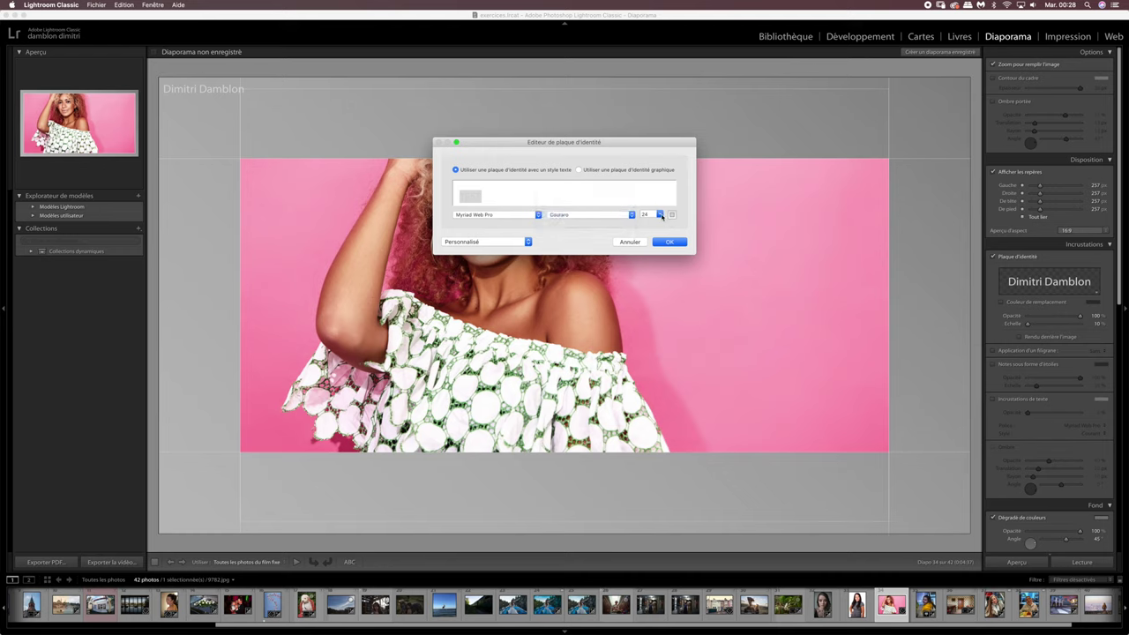
left_click(660, 214)
left_click(660, 215)
left_click(672, 215)
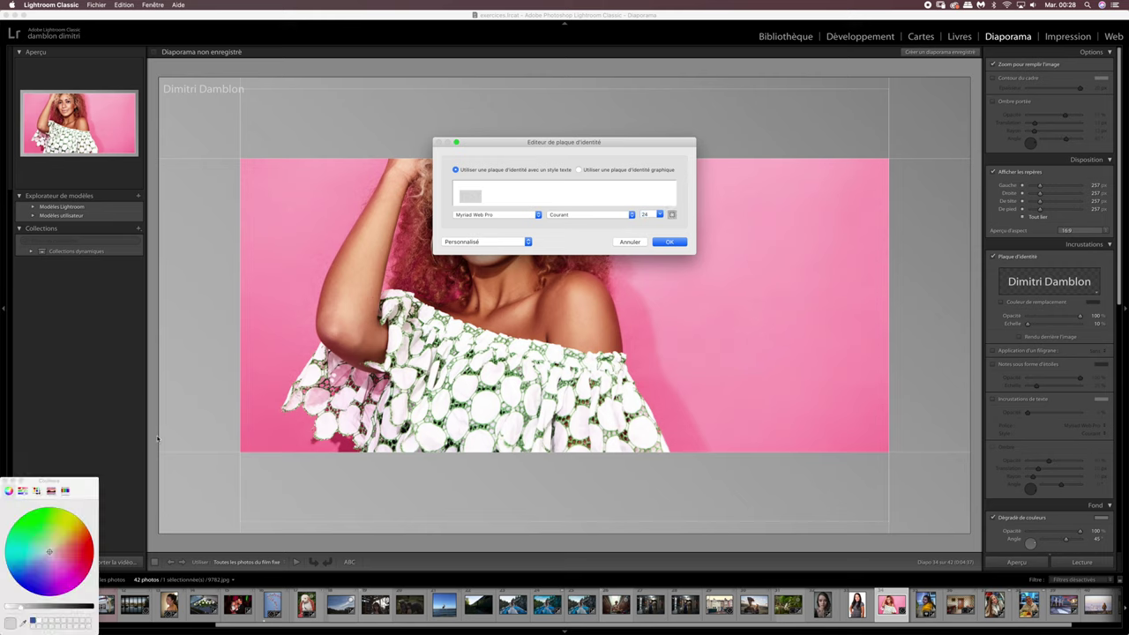
mouse_move(75, 485)
left_mouse_down()
mouse_move(323, 221)
mouse_move(350, 160)
left_mouse_up()
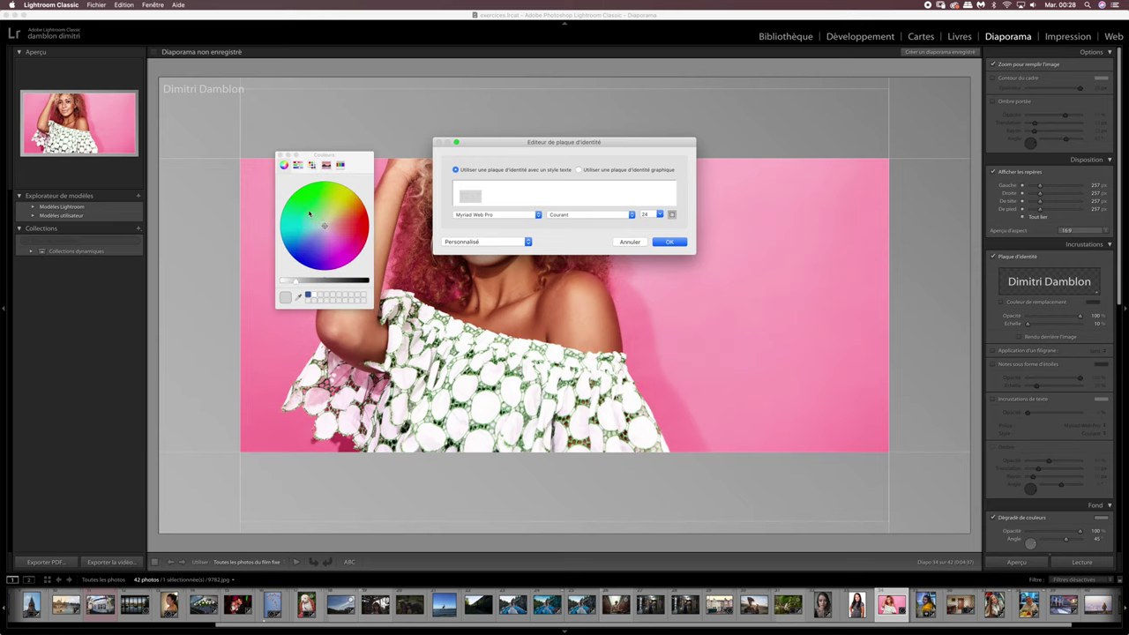
left_click(316, 208)
left_click(280, 156)
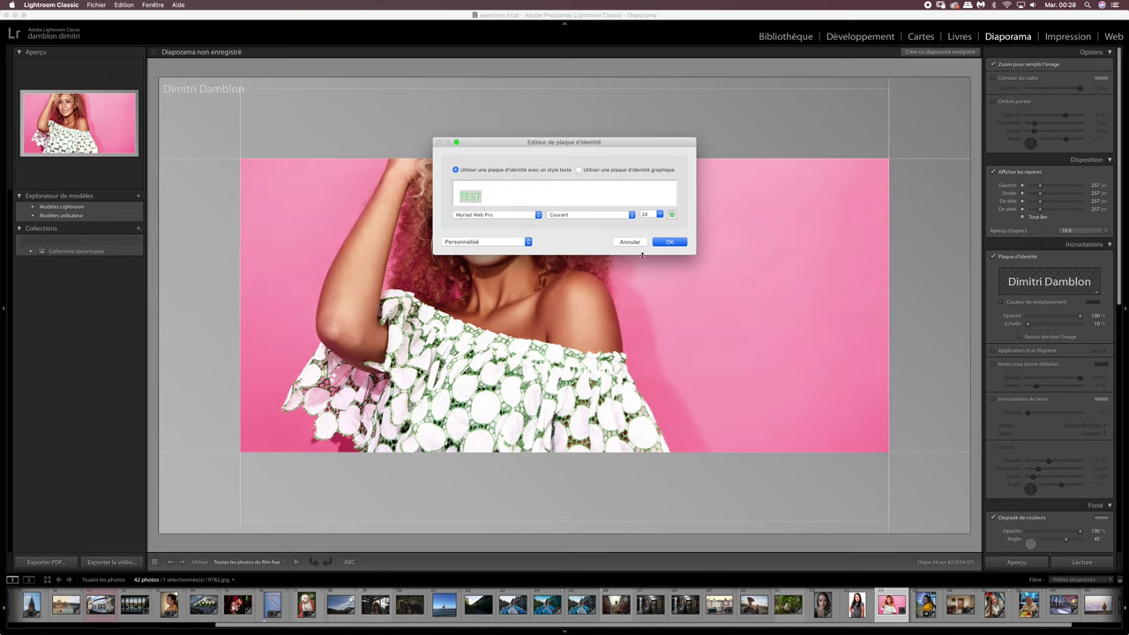
left_click(675, 240)
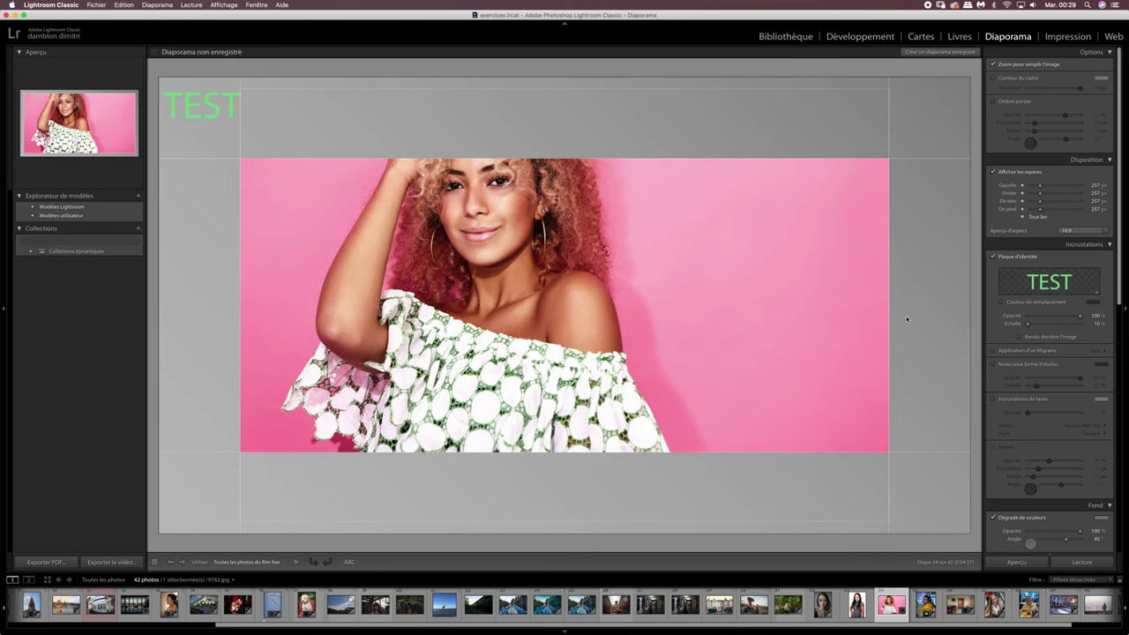
Switch back to the main name identity plate and enable Override Color.
left_click(993, 257)
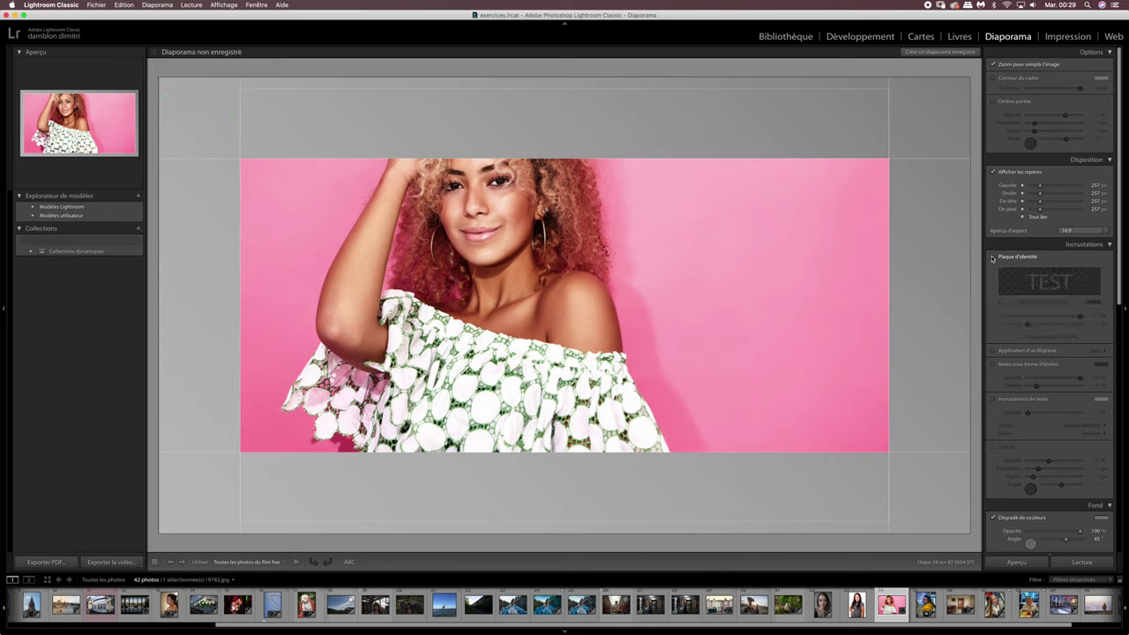
left_click(993, 257)
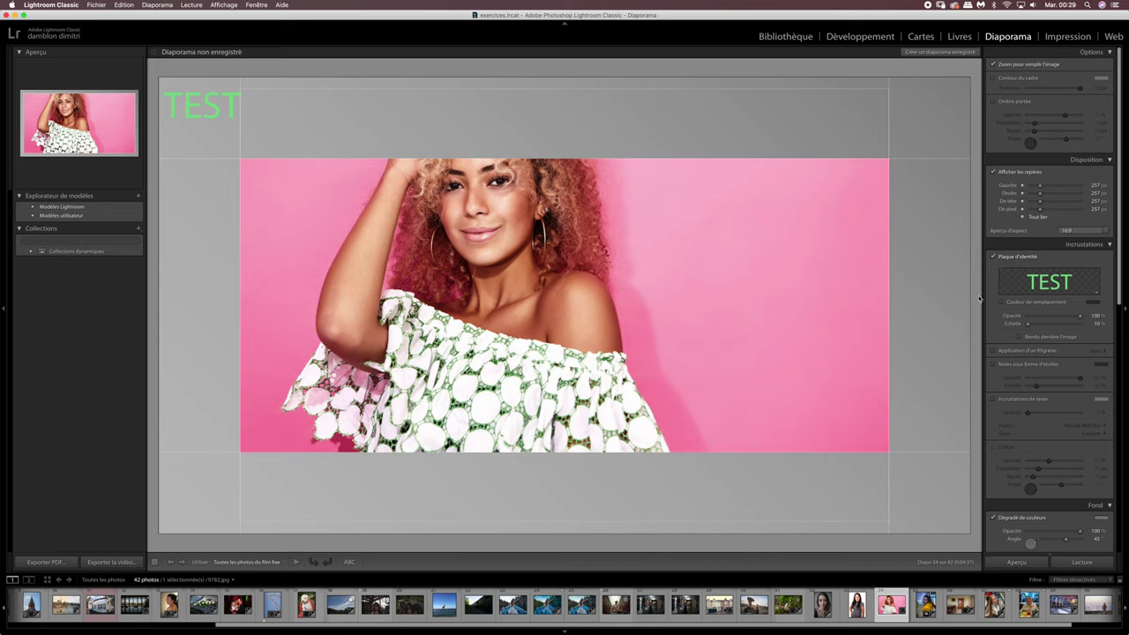
left_click(1096, 291)
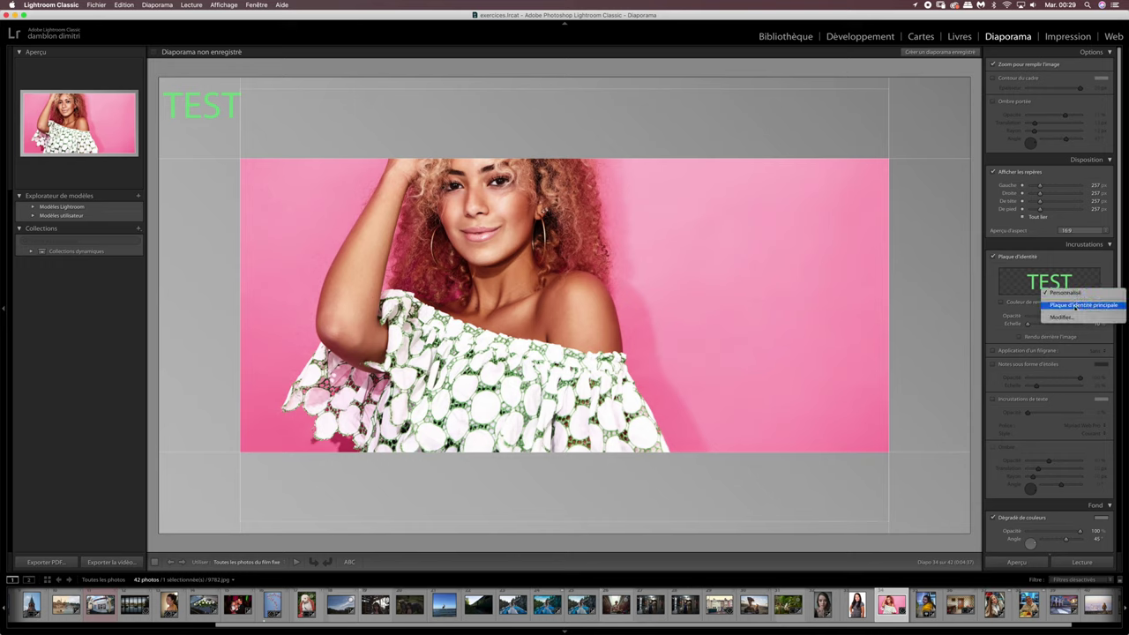
left_click(1076, 307)
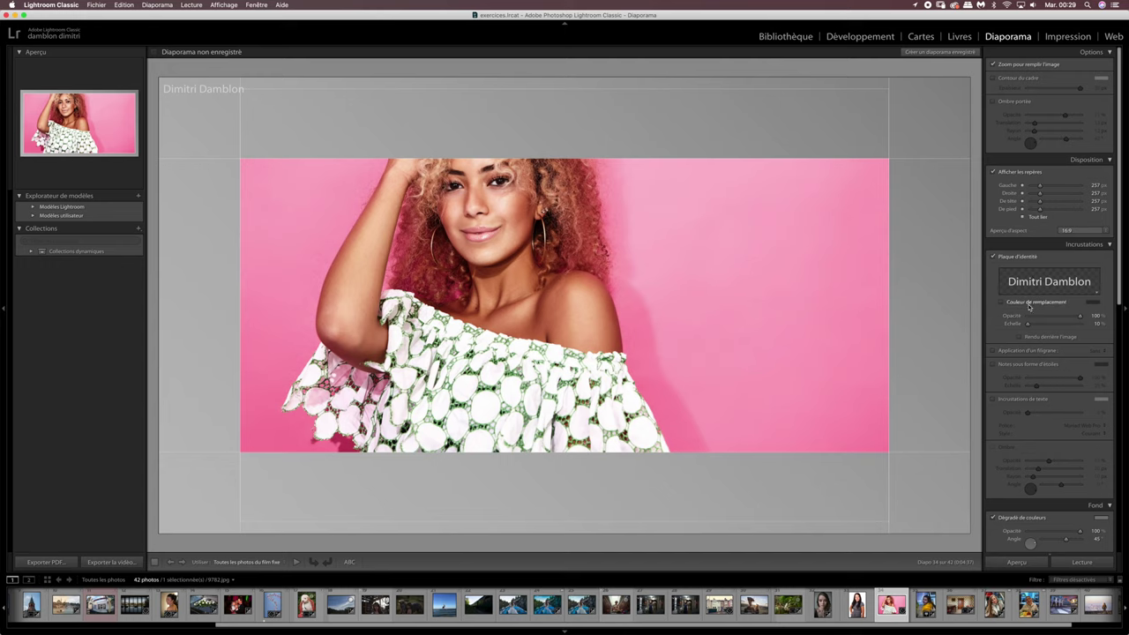
left_click(1002, 303)
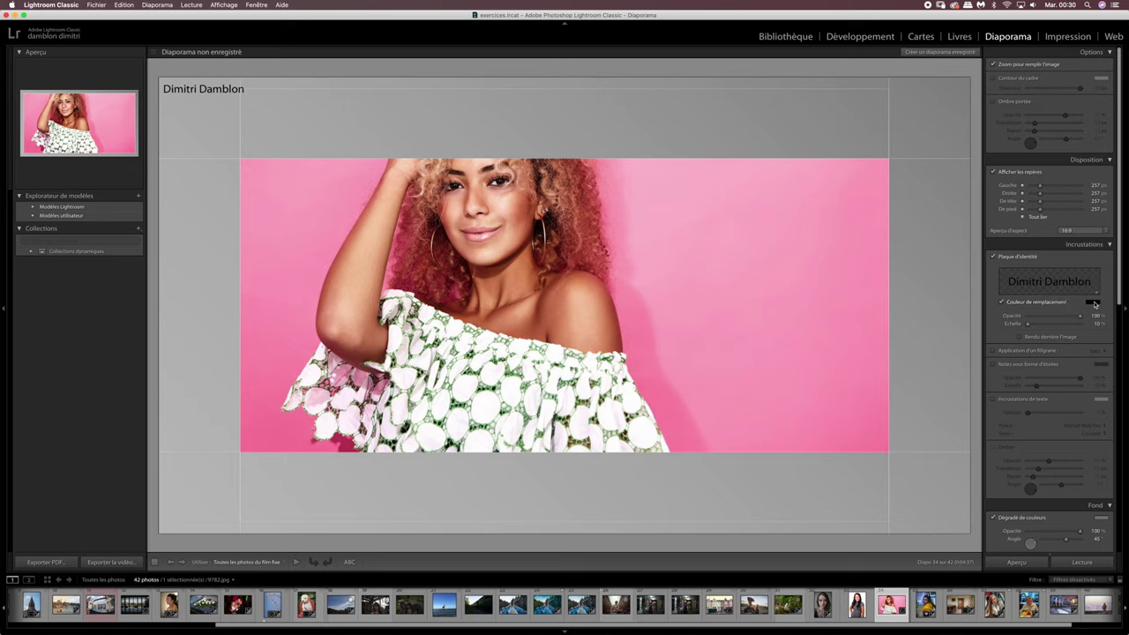
Try dark olive, bright green and blue-violet override colours for the identity plate.
left_click(1094, 304)
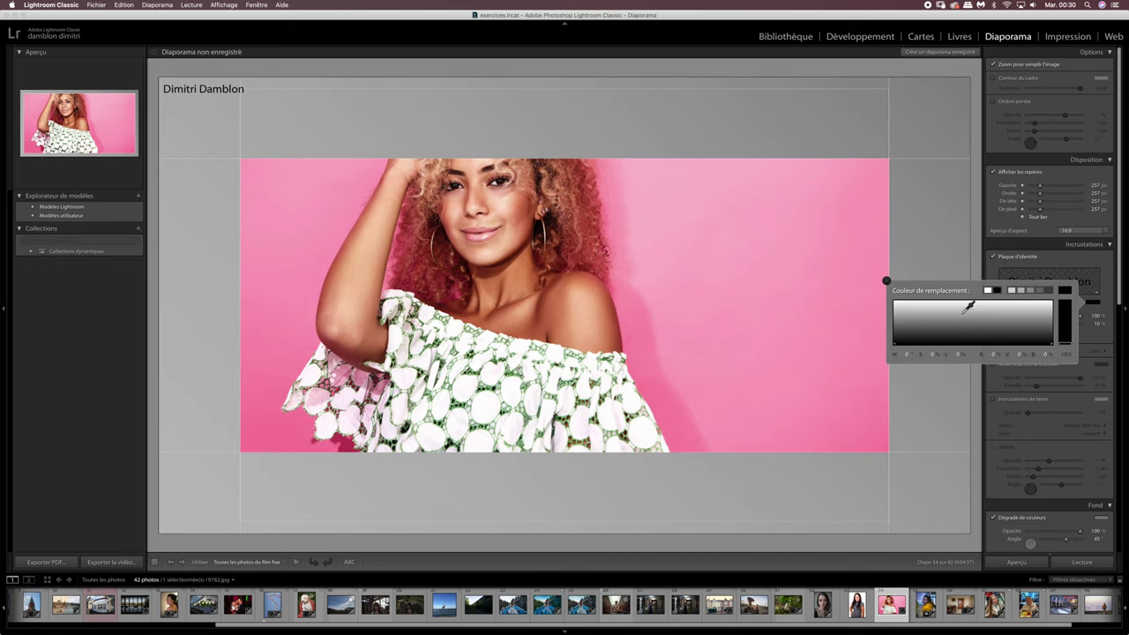
left_click_drag(925, 301, 925, 330)
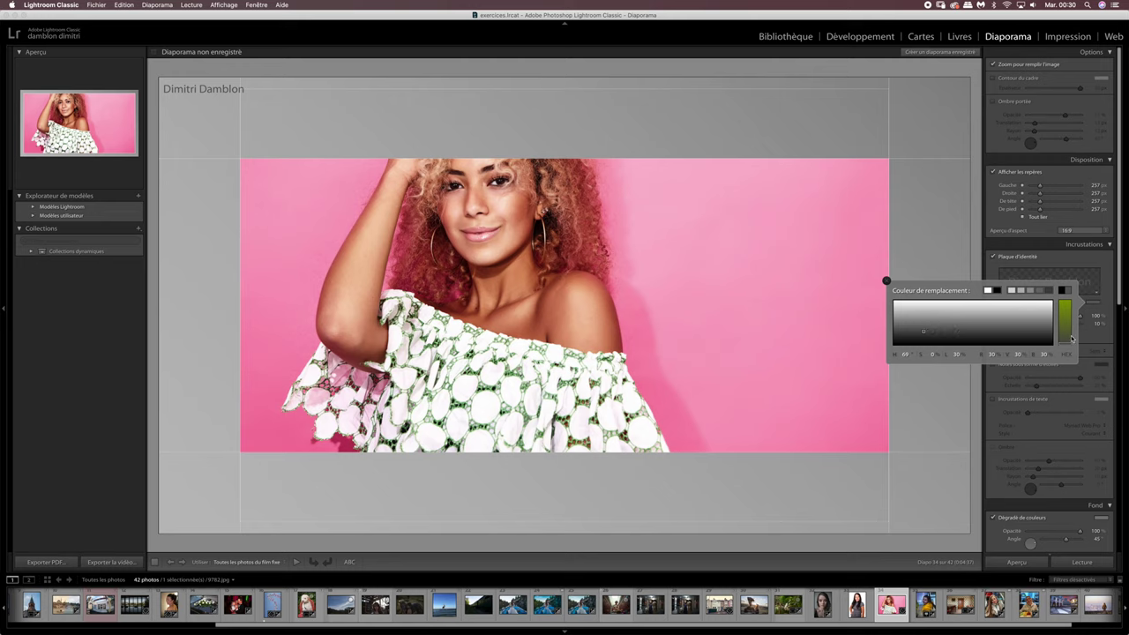
left_click_drag(1071, 339, 1075, 295)
left_click(944, 312)
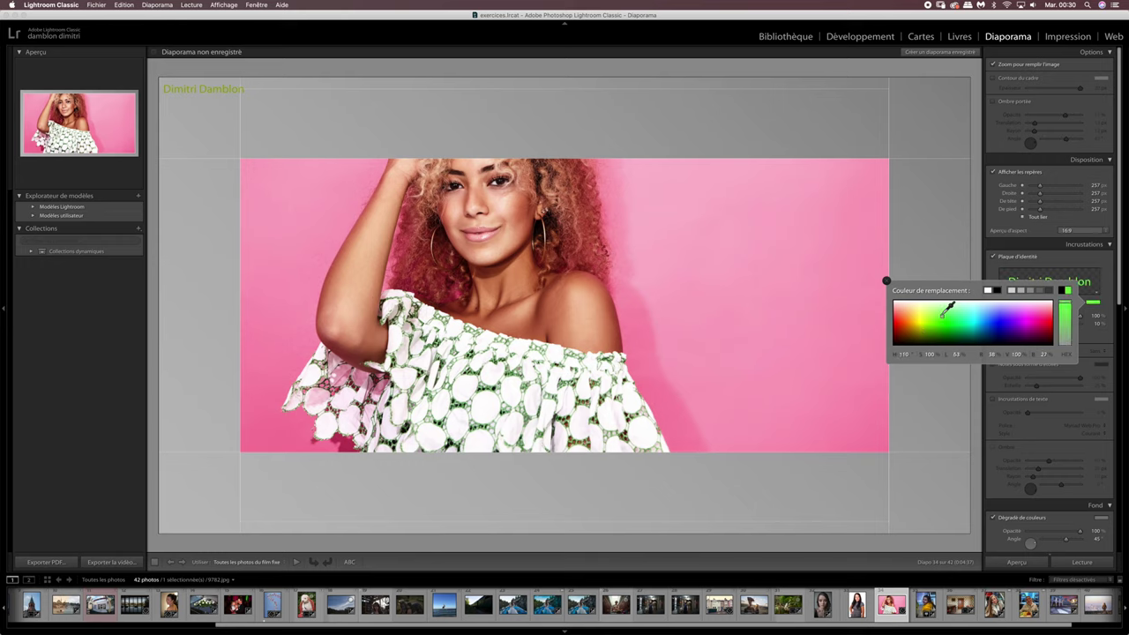
left_click(950, 312)
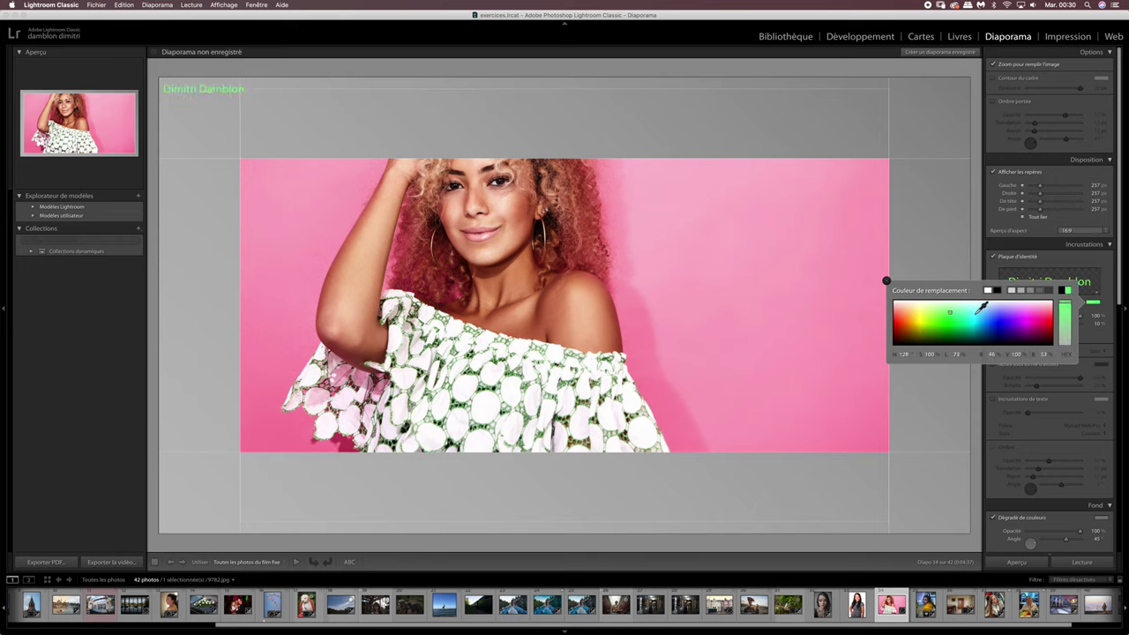
left_click(1004, 315)
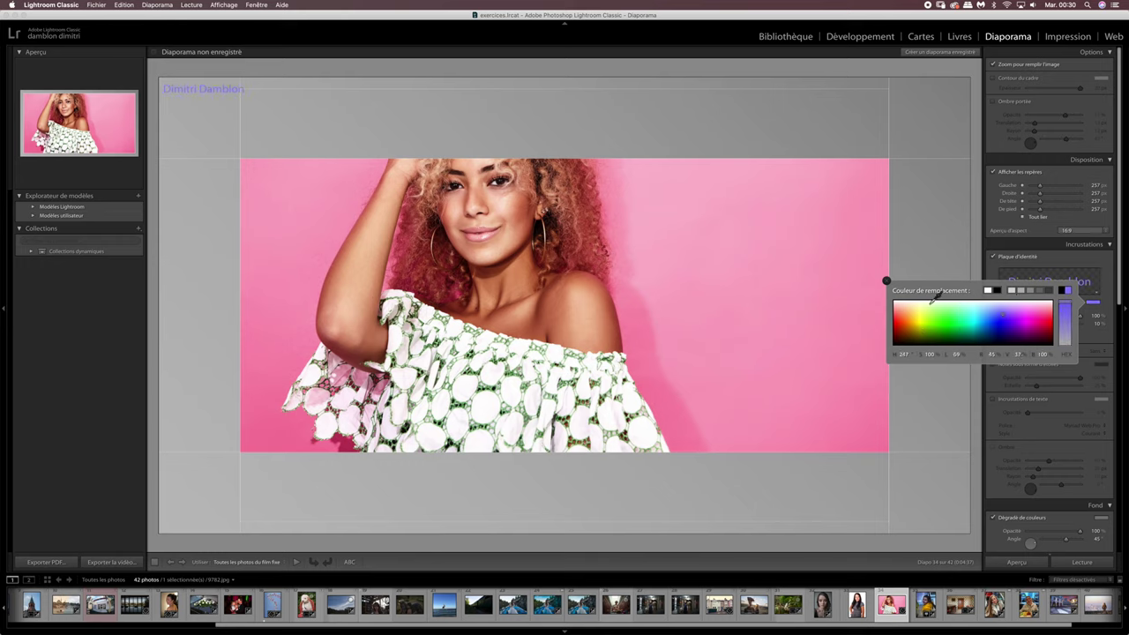
left_click(887, 281)
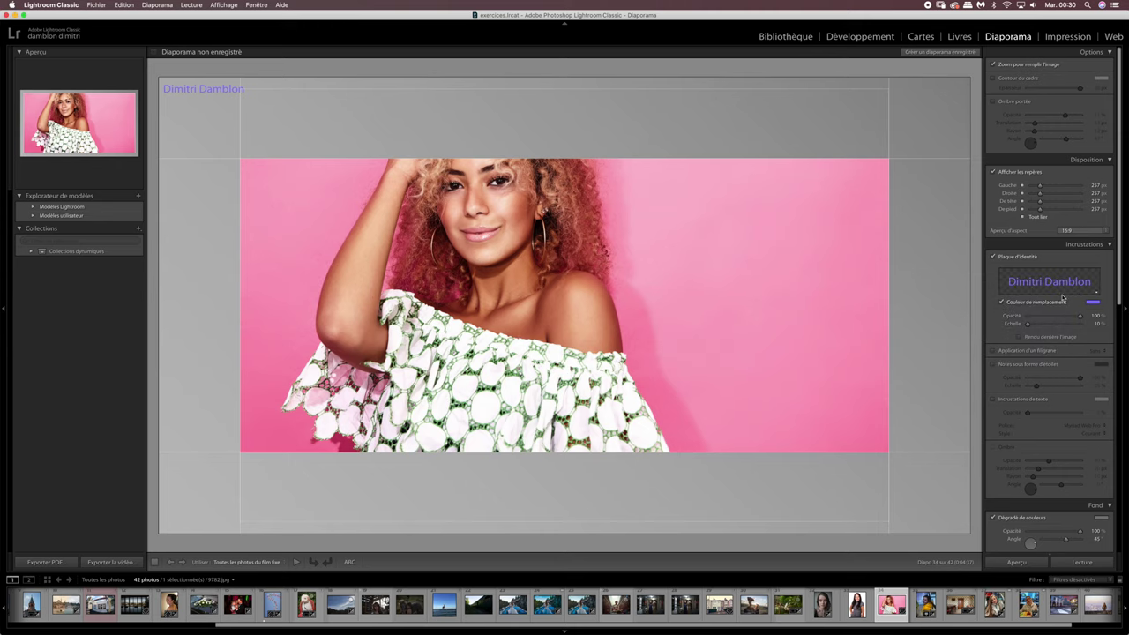
Set the override colour to cyan and toggle it off and on, leaving cyan active.
left_click(1092, 302)
left_click(980, 312)
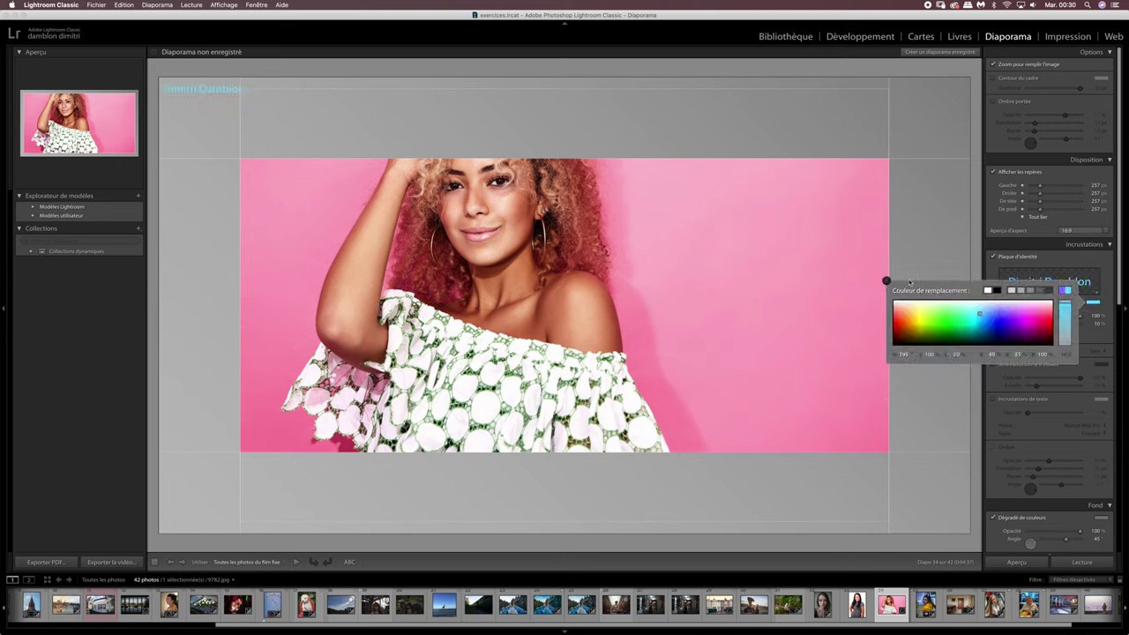
left_click(887, 281)
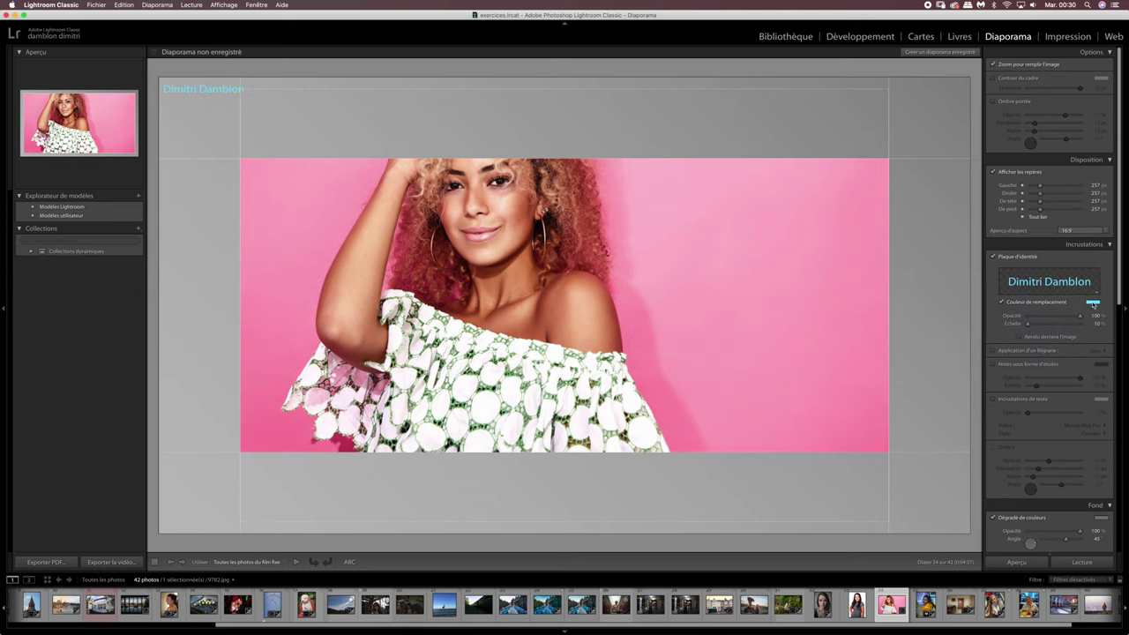
left_click(1093, 305)
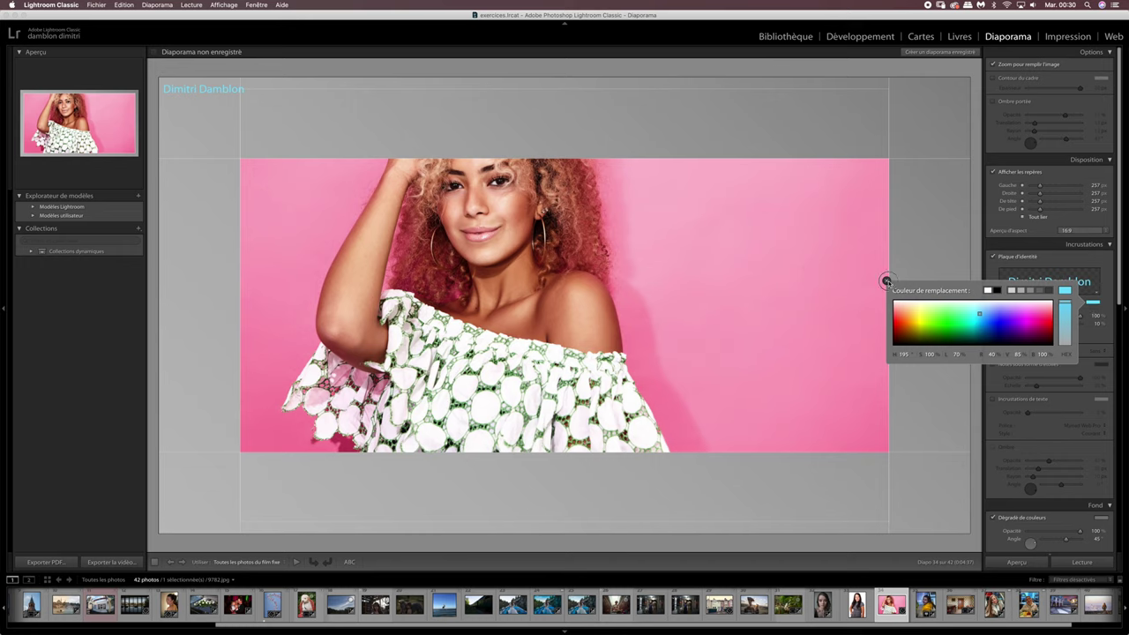
left_click(886, 280)
left_click(1002, 303)
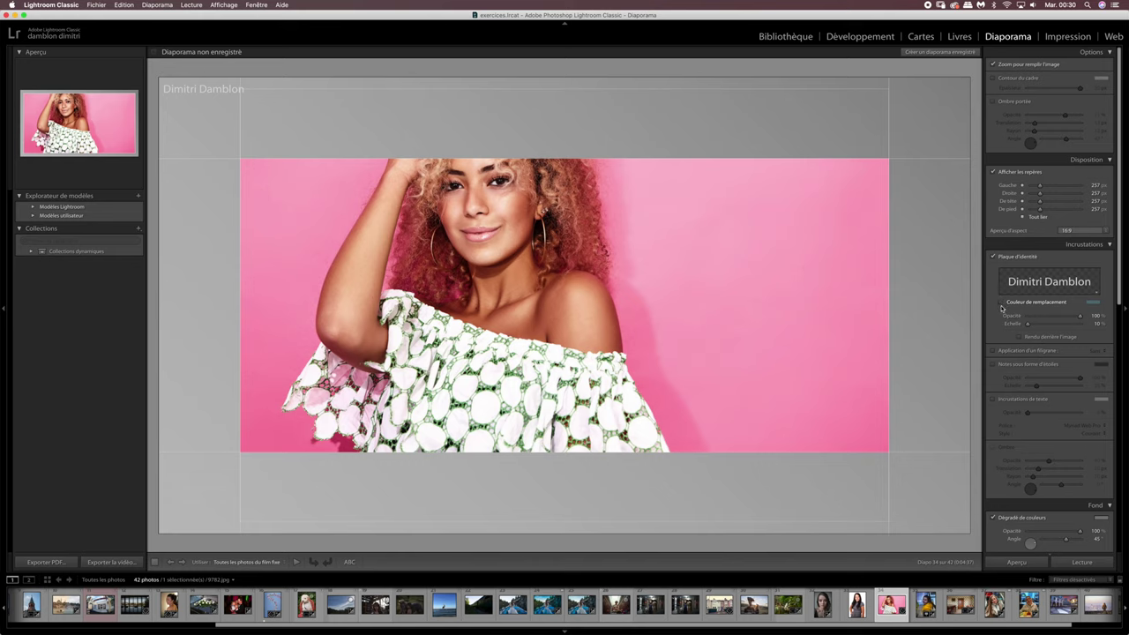
left_click(1004, 302)
left_click(1002, 303)
left_click(1003, 303)
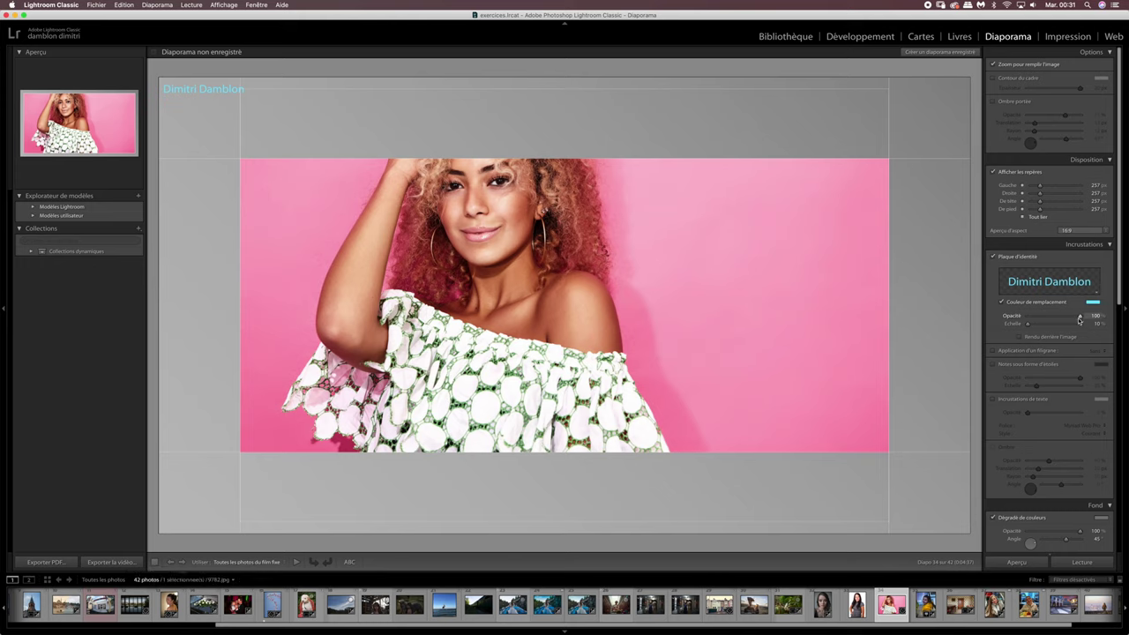
Set the cyan identity plate to about 57% opacity and about 81% scale.
left_click_drag(1080, 318, 1034, 318)
left_click_drag(1035, 317, 1080, 319)
mouse_move(1051, 315)
left_mouse_down()
mouse_move(1027, 315)
mouse_move(1057, 316)
left_mouse_up()
left_click_drag(1049, 328, 1046, 326)
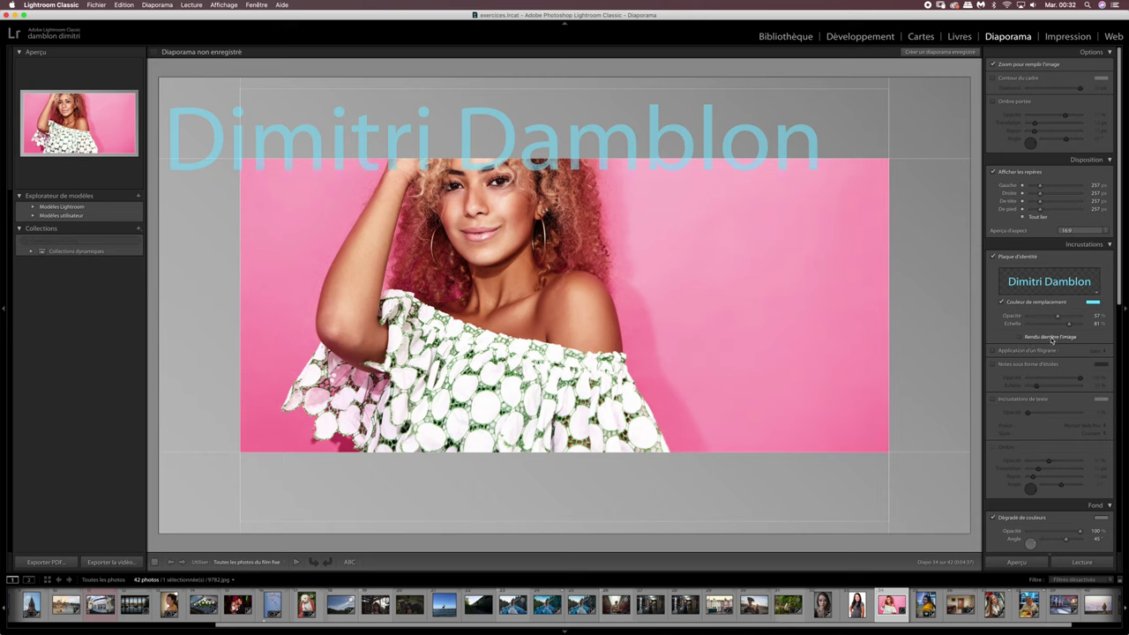
Toggle 'Rendu derrière l'image' to compare, finally leaving the identity plate behind the photo.
left_click(1020, 337)
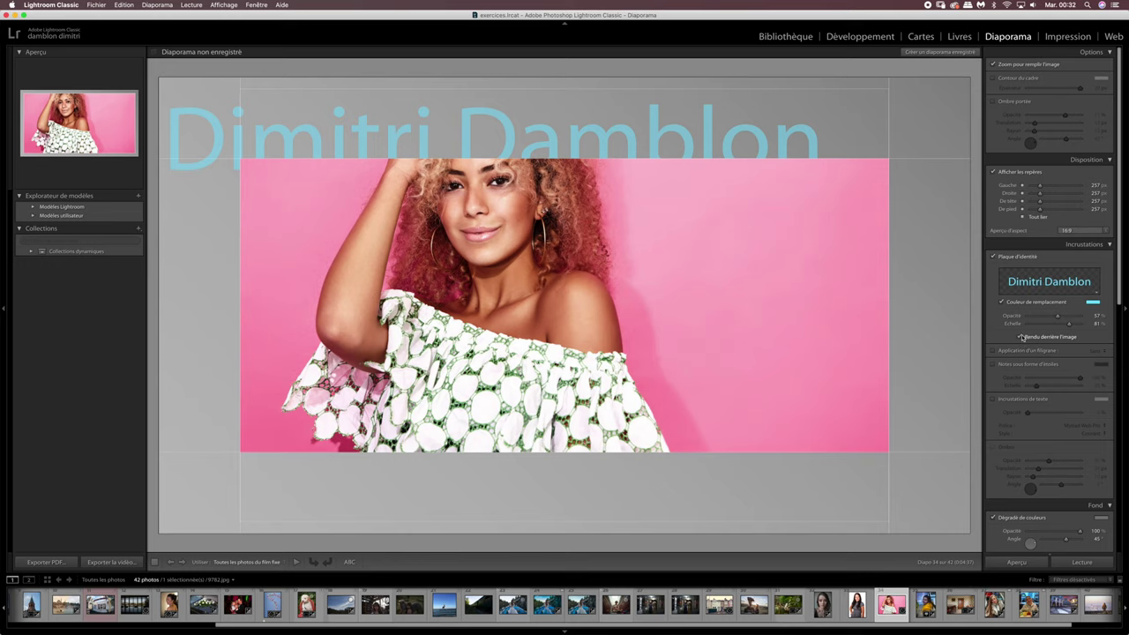
left_click(1021, 337)
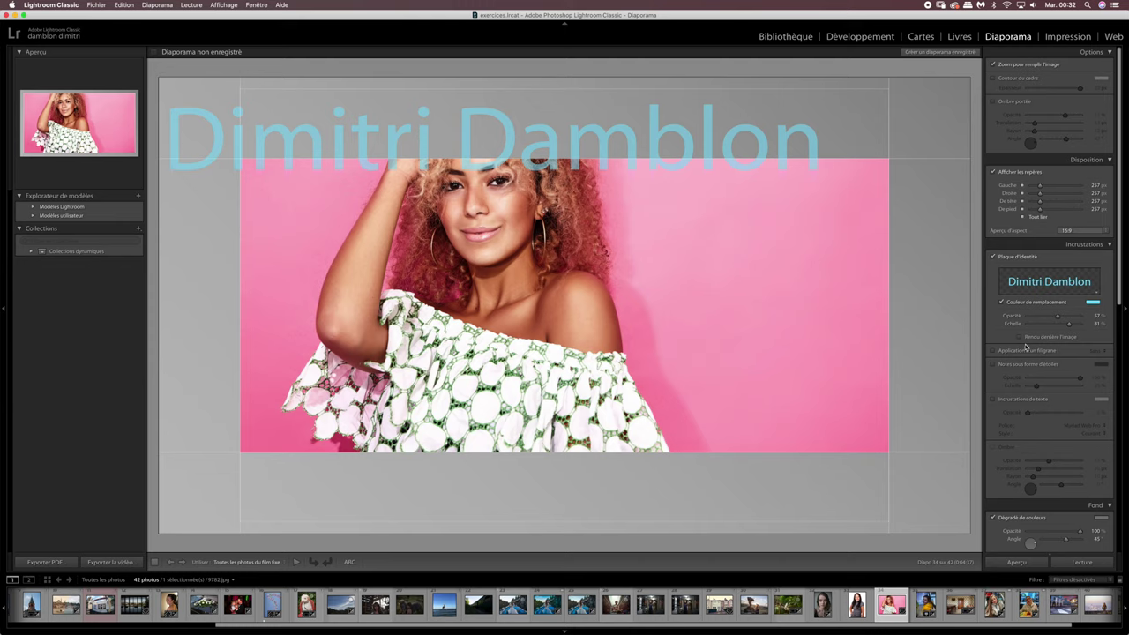
left_click(1023, 336)
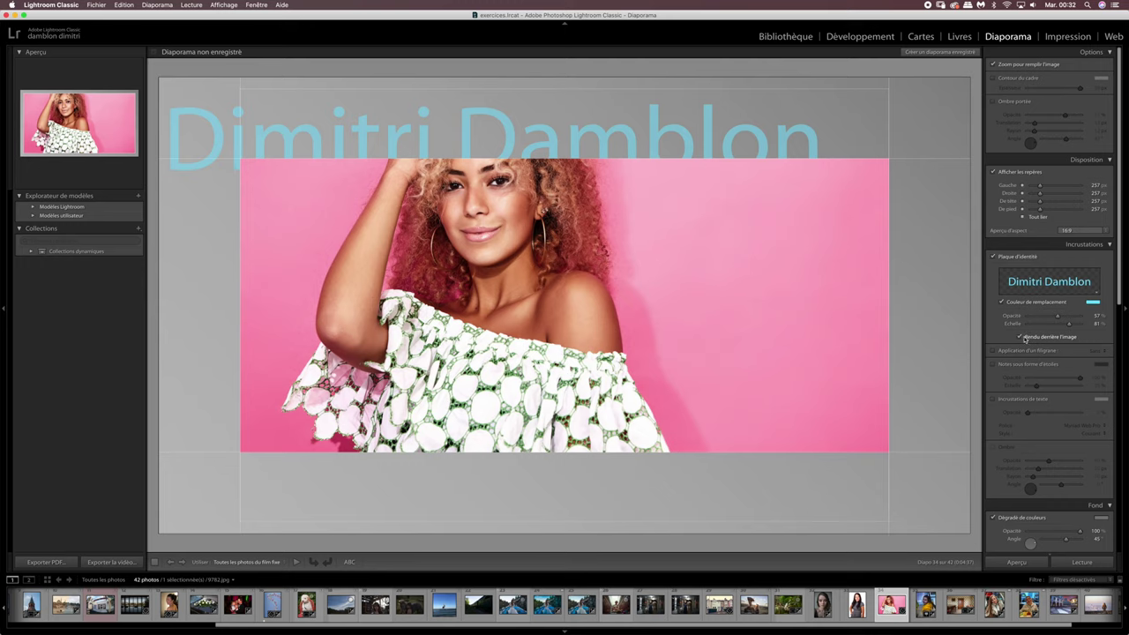
left_click(1021, 337)
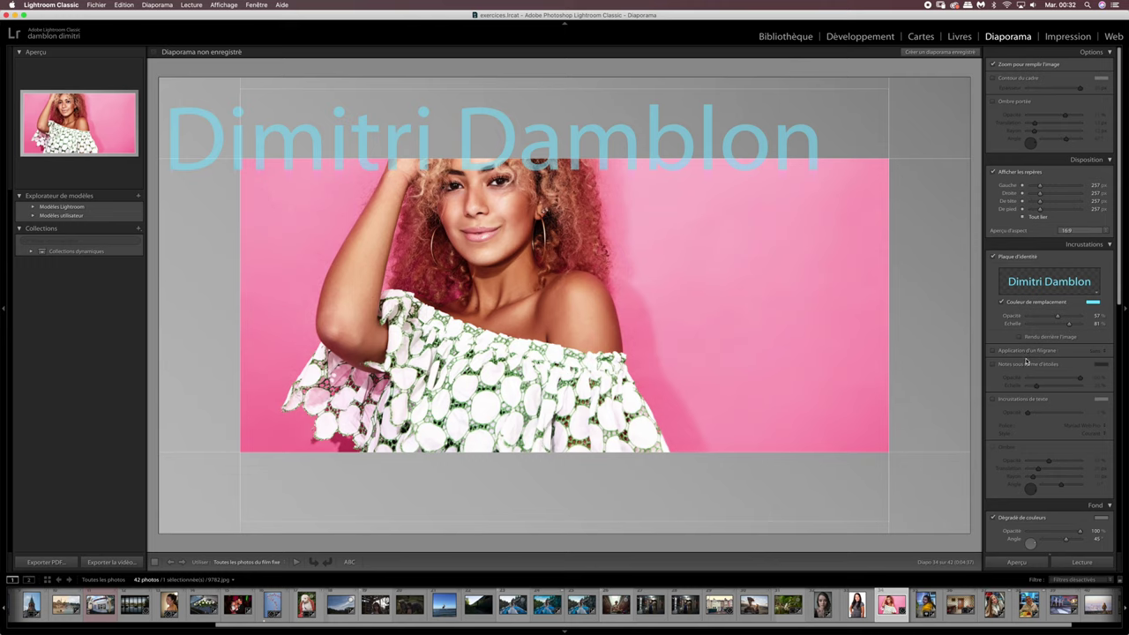
left_click(1021, 338)
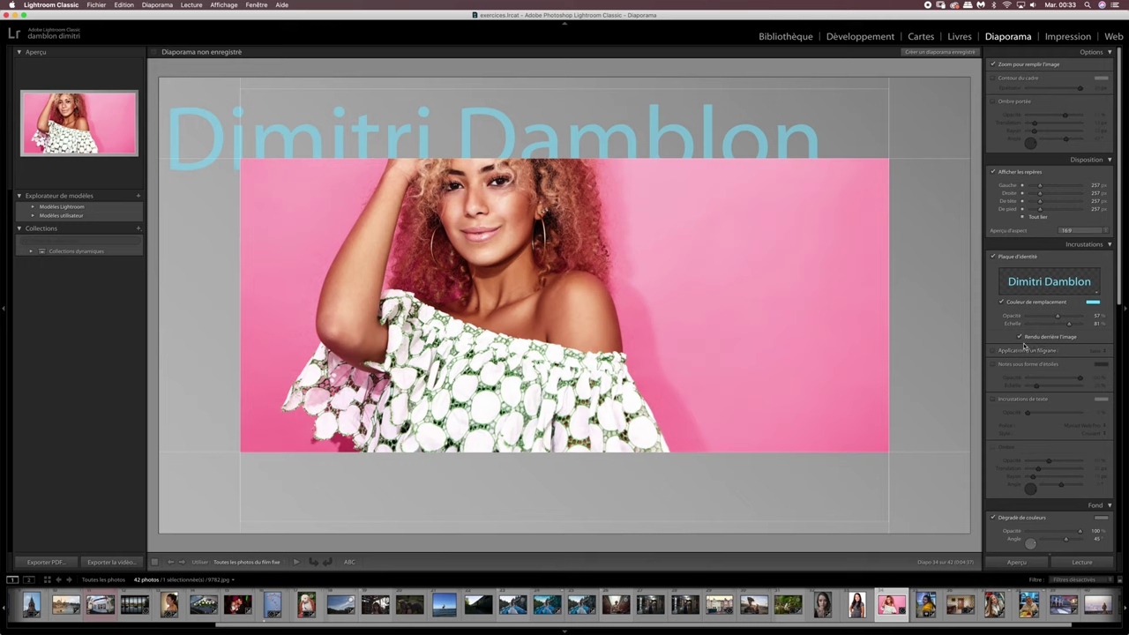
left_click(1020, 337)
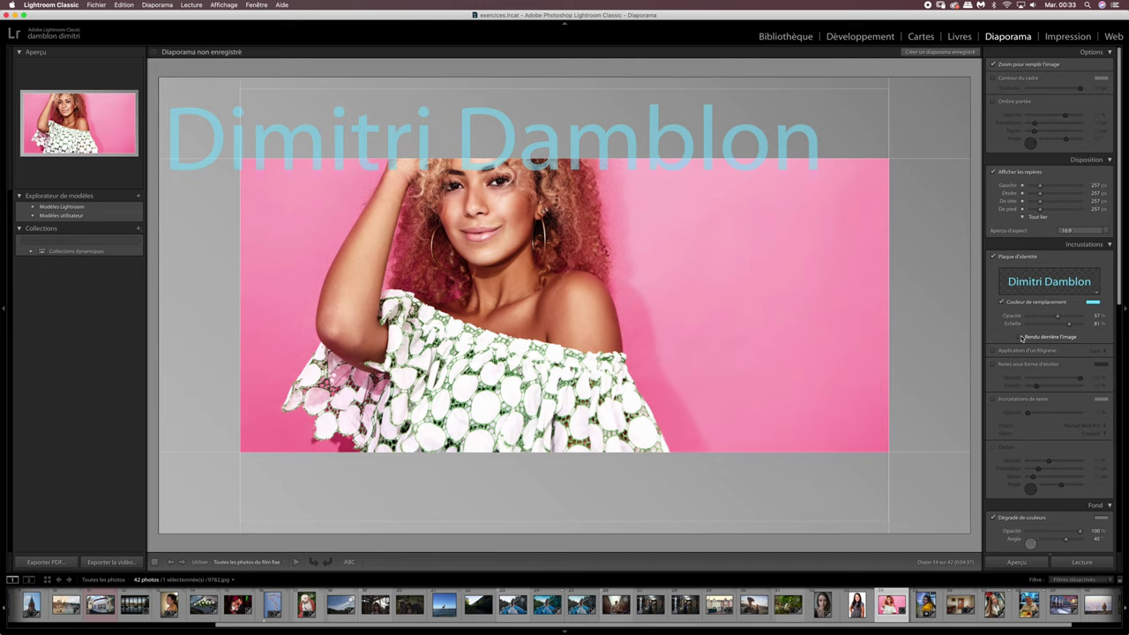
left_click(1020, 337)
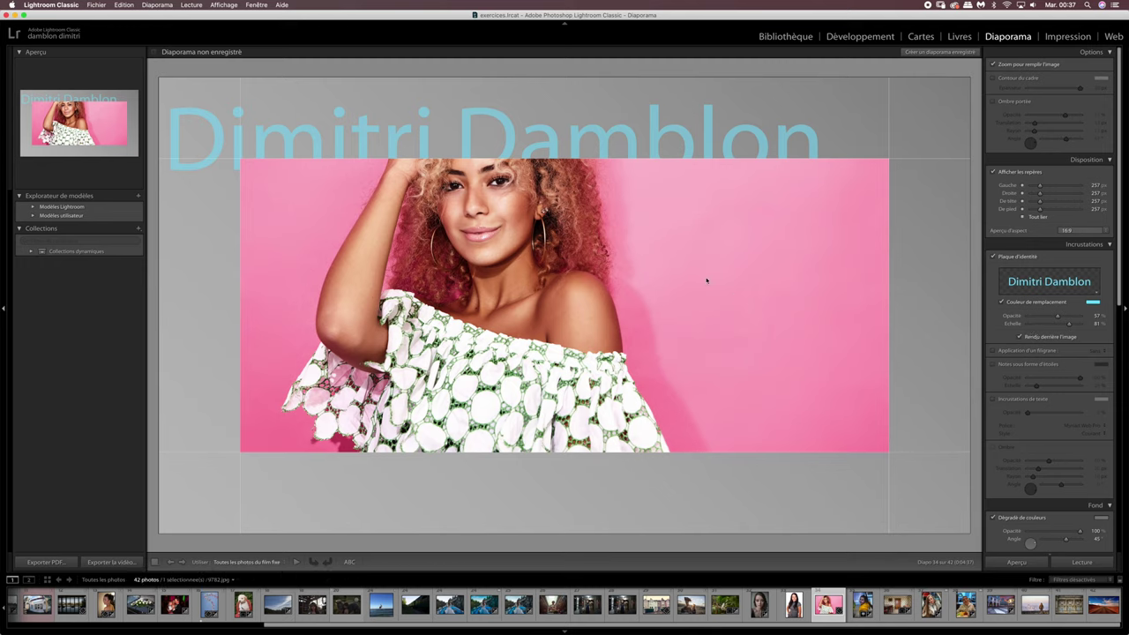
Select the identity plate on the slide and shrink it to about 75%.
left_click(509, 130)
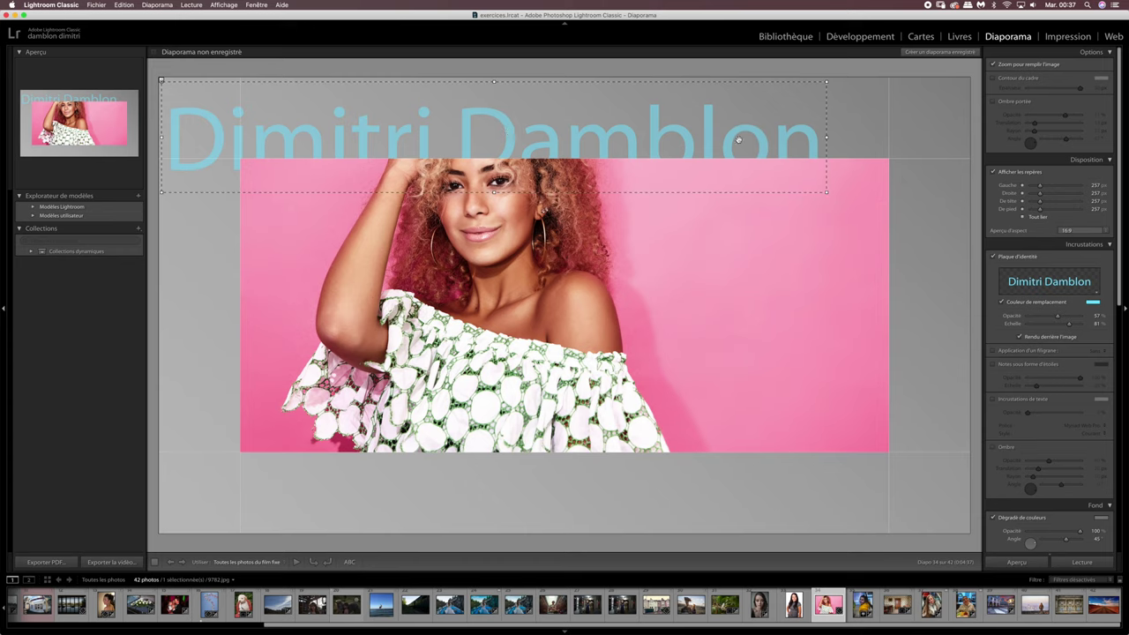
left_click_drag(827, 138, 808, 200)
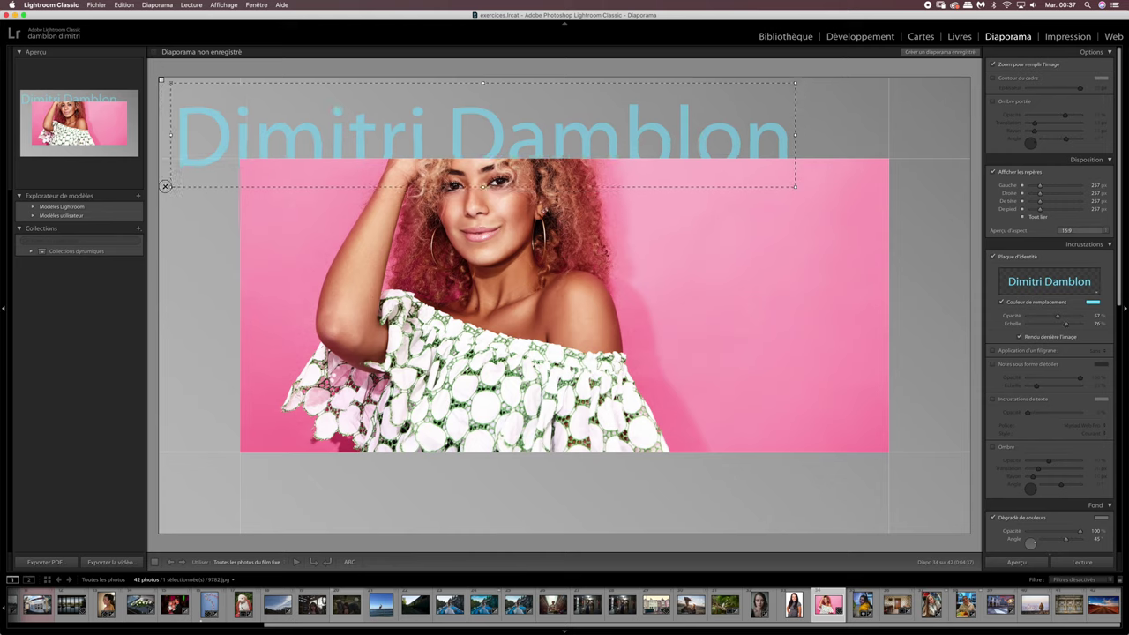
left_click_drag(168, 188, 218, 233)
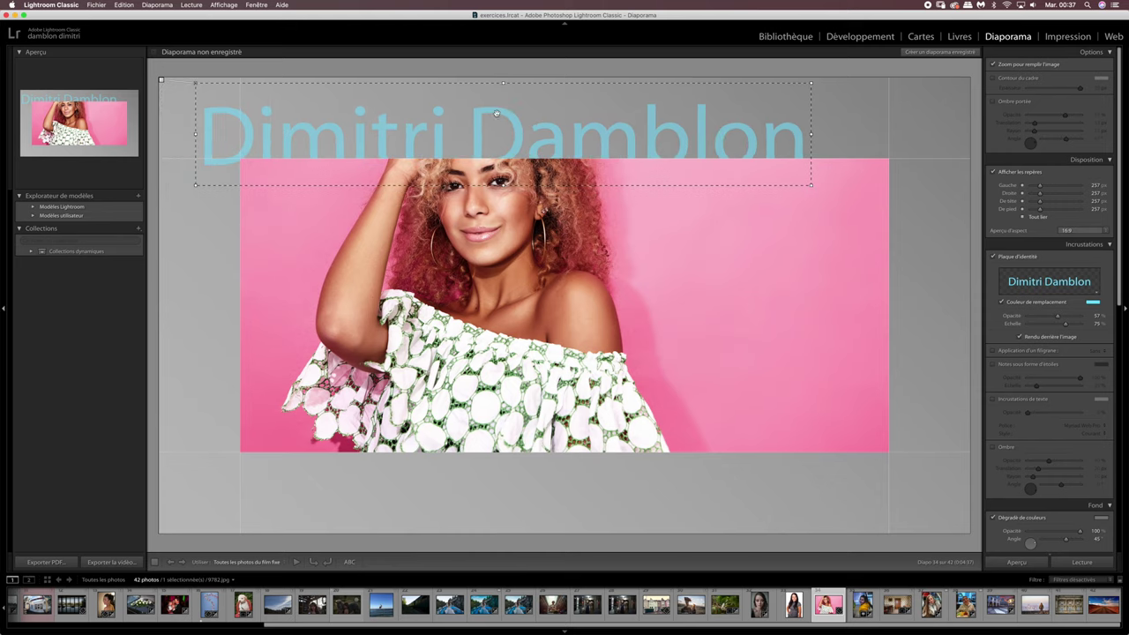
Reposition the identity plate, trying spots above, below and beside the photo.
mouse_move(517, 127)
left_mouse_down()
mouse_move(479, 315)
mouse_move(699, 381)
mouse_move(726, 368)
mouse_move(731, 156)
mouse_move(744, 157)
mouse_move(540, 155)
mouse_move(492, 217)
left_mouse_up()
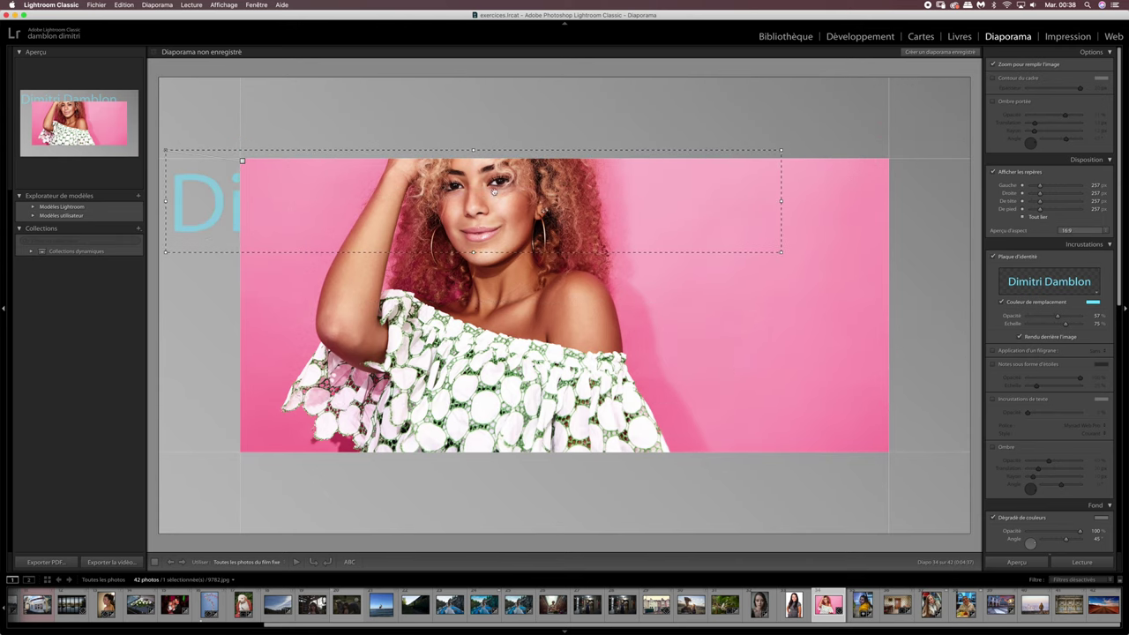
left_click_drag(224, 196, 240, 146)
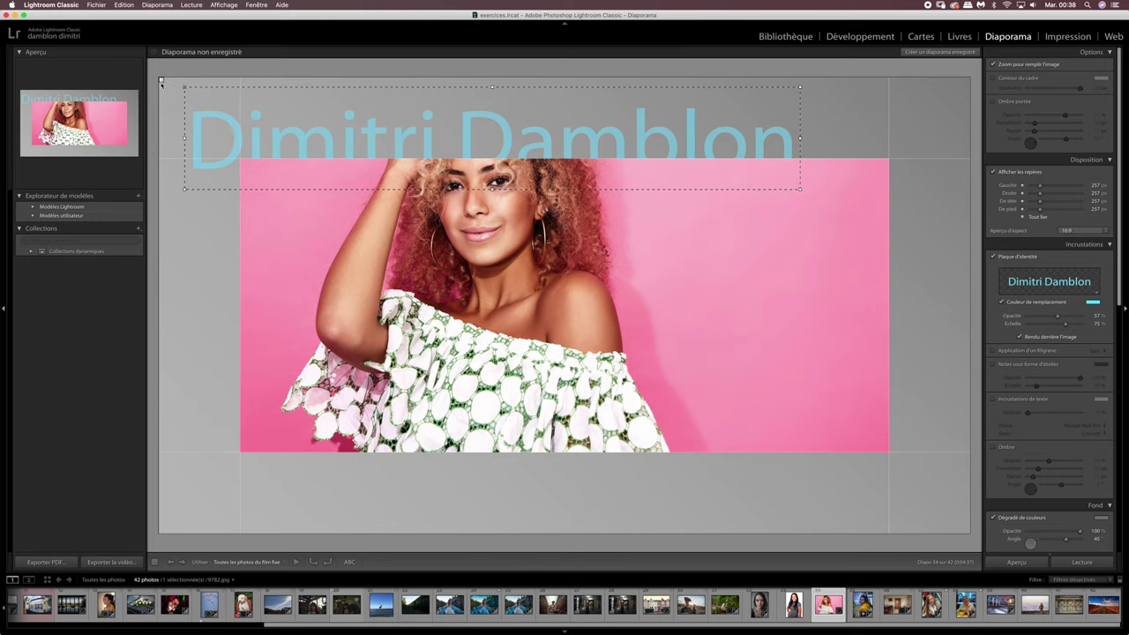
mouse_move(278, 119)
left_mouse_down()
mouse_move(368, 123)
mouse_move(487, 154)
mouse_move(629, 130)
mouse_move(616, 131)
left_mouse_up()
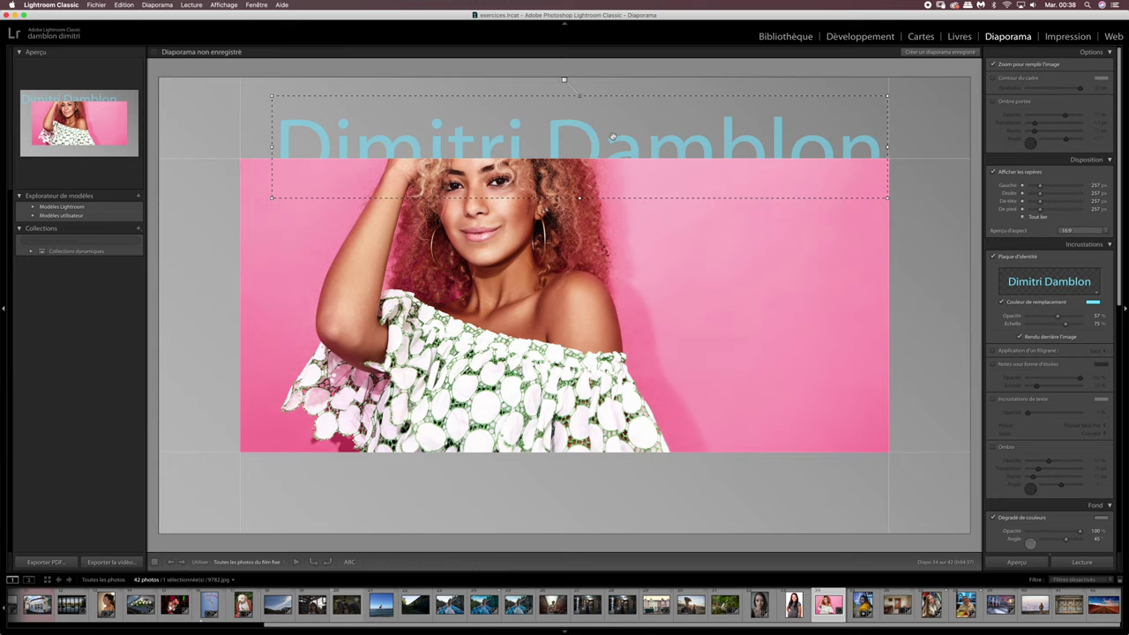
left_click_drag(558, 137, 531, 460)
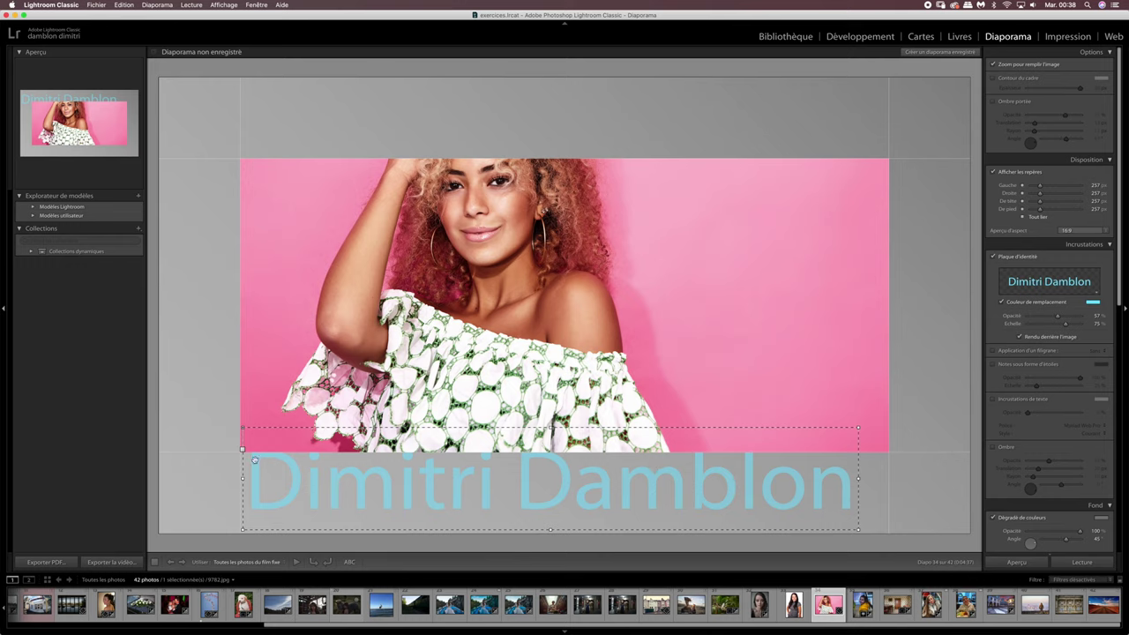
left_click_drag(320, 486, 251, 219)
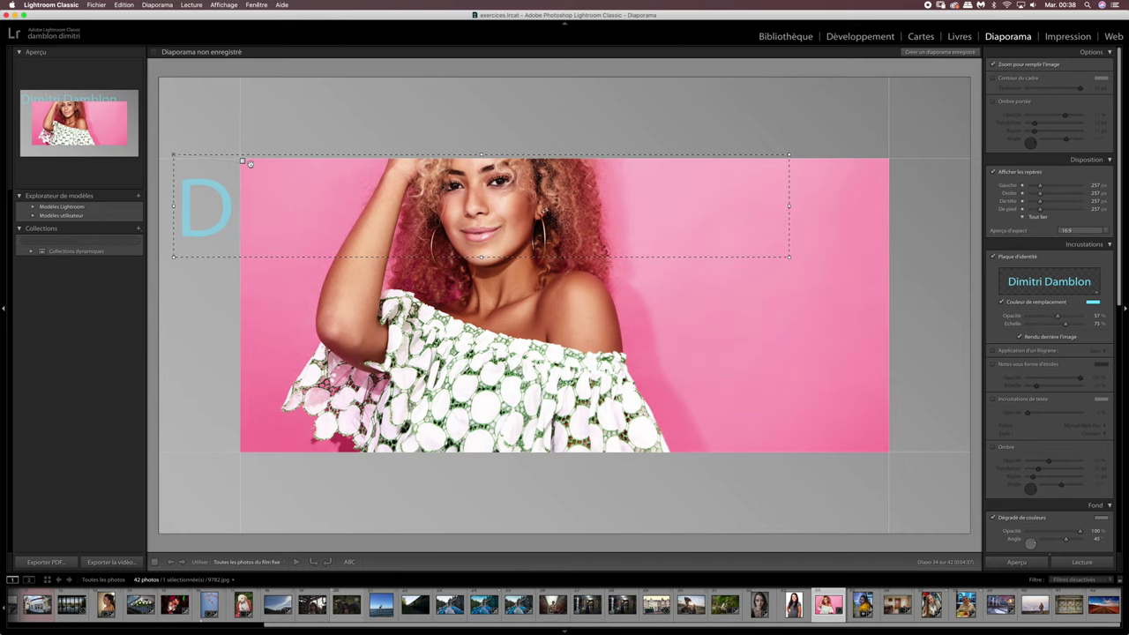
left_click_drag(408, 197, 481, 117)
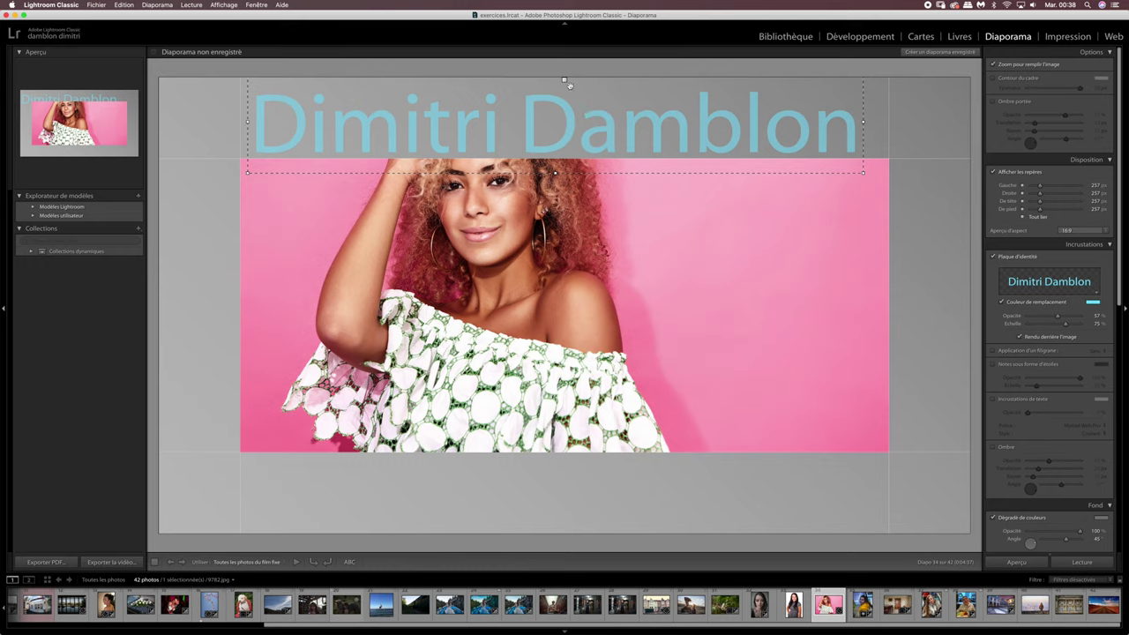
left_click_drag(634, 124, 560, 162)
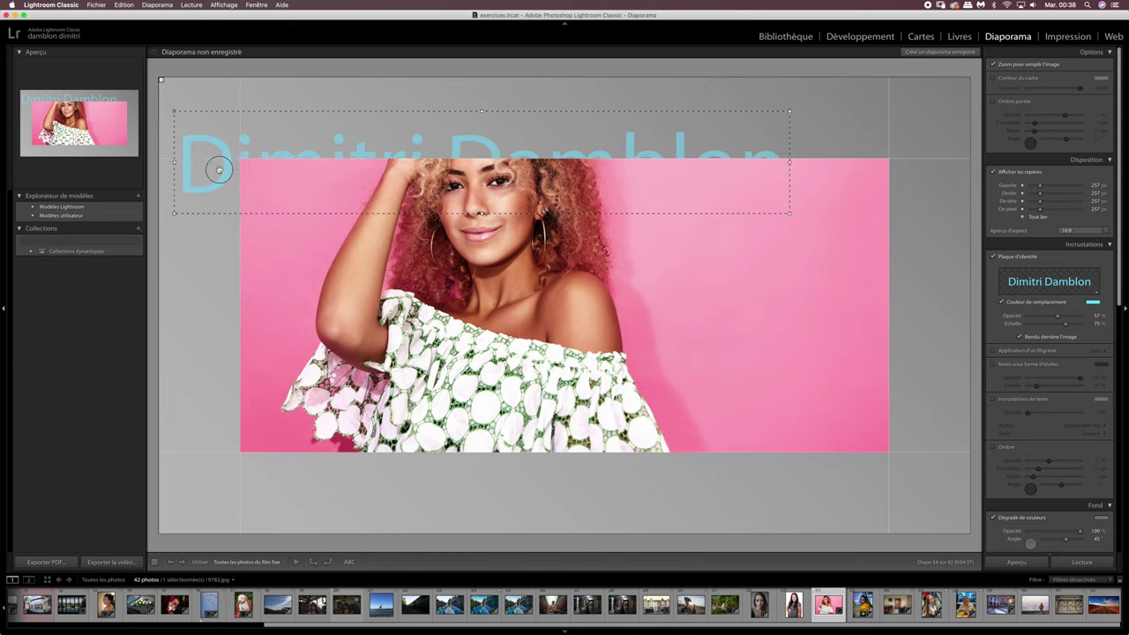
left_click_drag(215, 166, 238, 327)
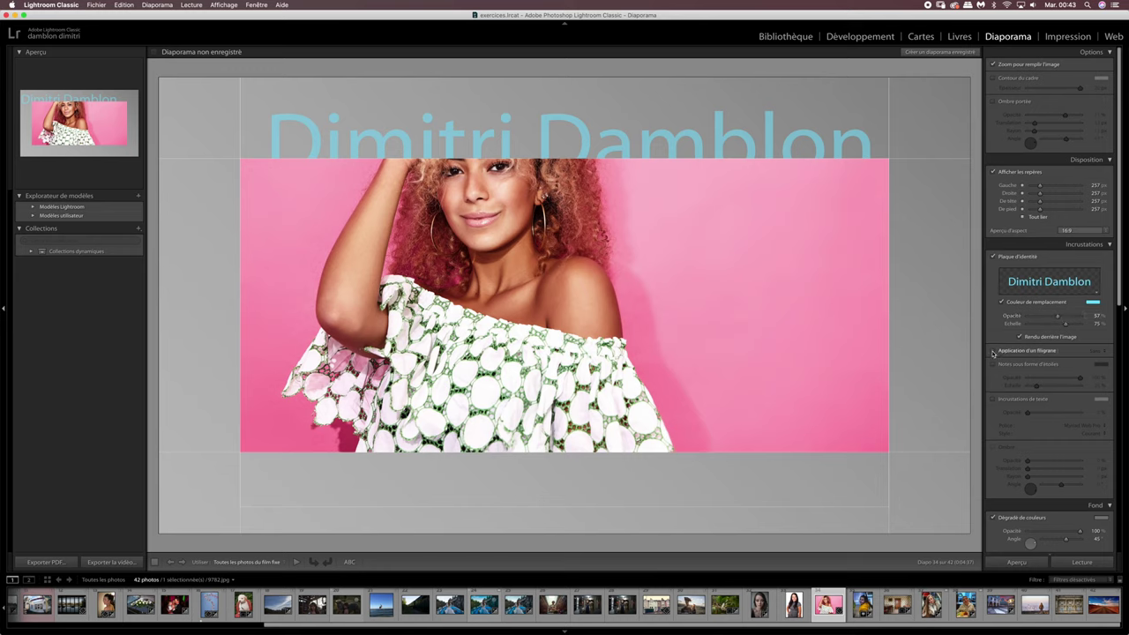
Enable 'Application d'un filigrane' with the saved personal watermark preset, toggling to compare.
left_click(993, 351)
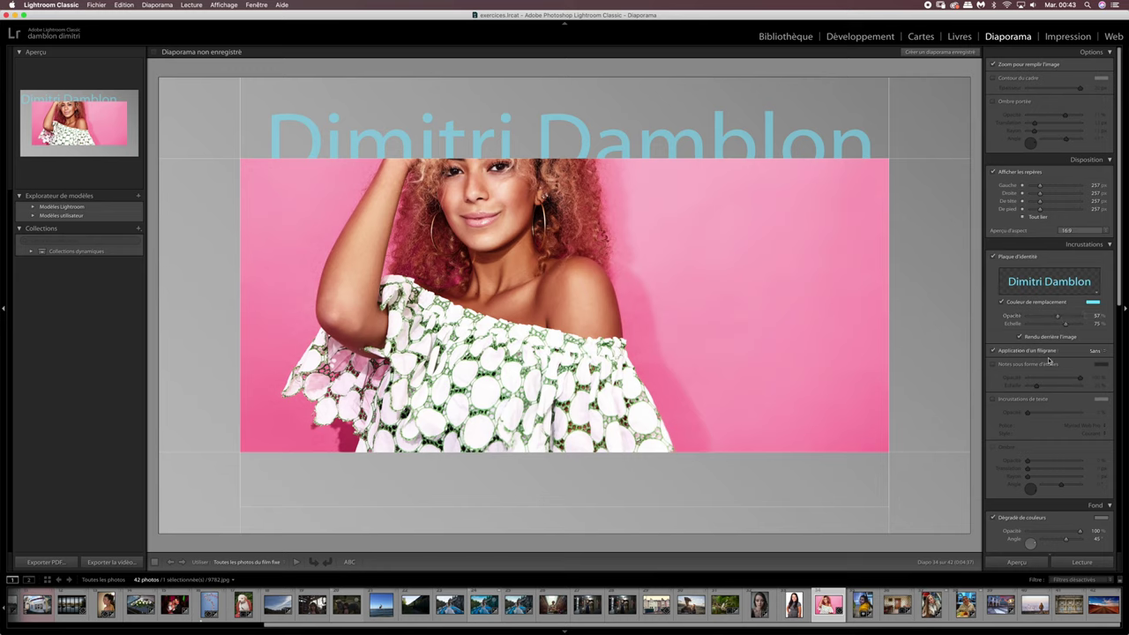
left_click(1095, 351)
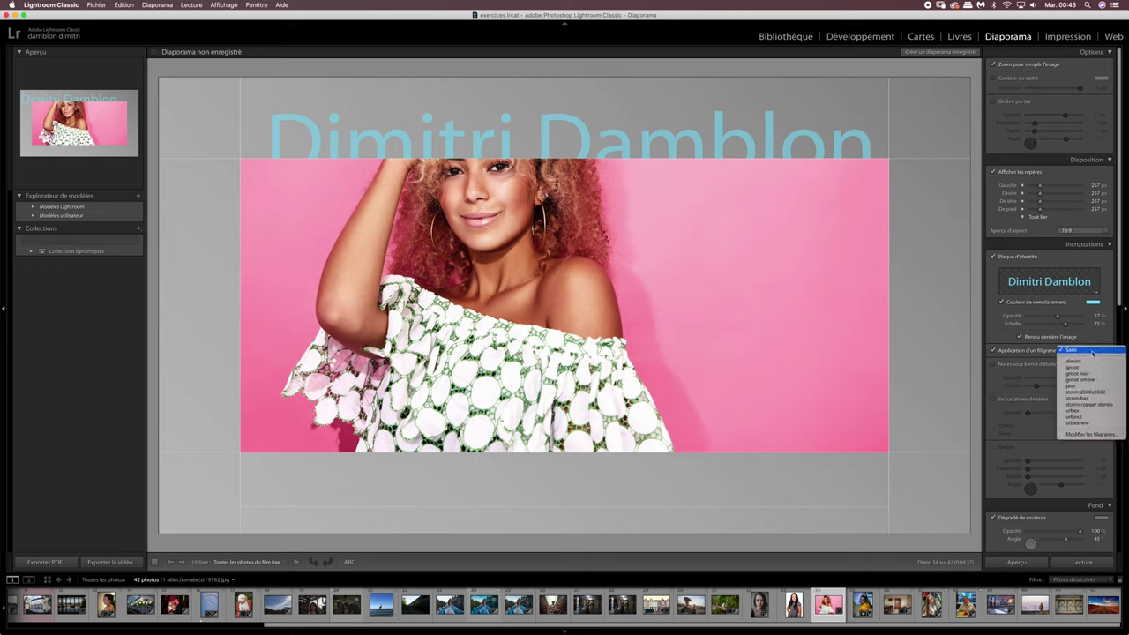
left_click(1082, 362)
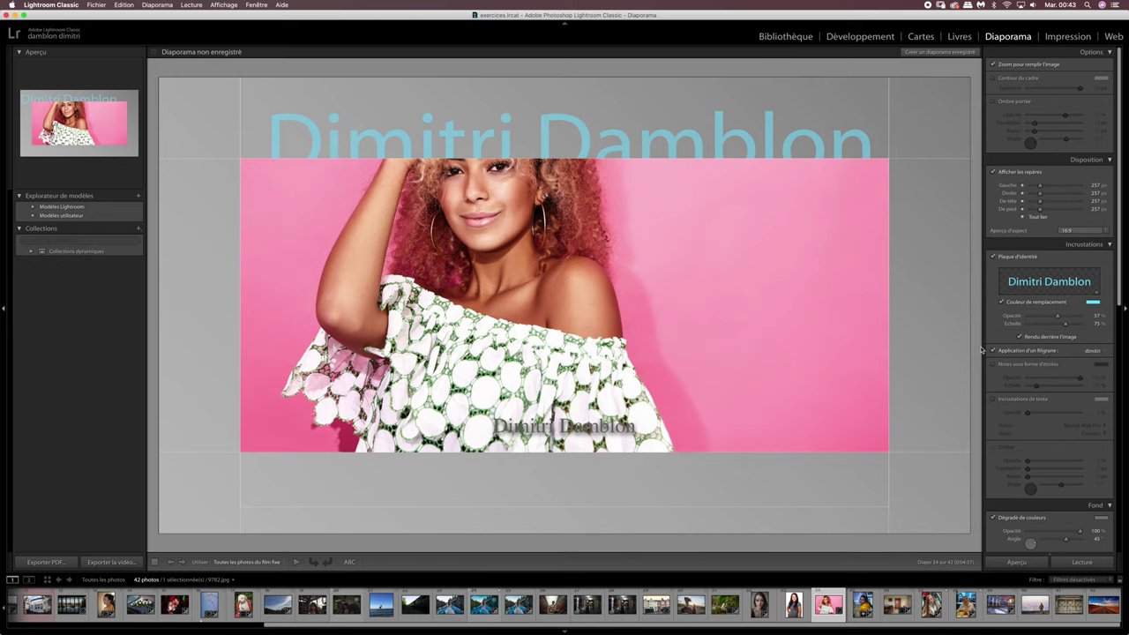
left_click(993, 350)
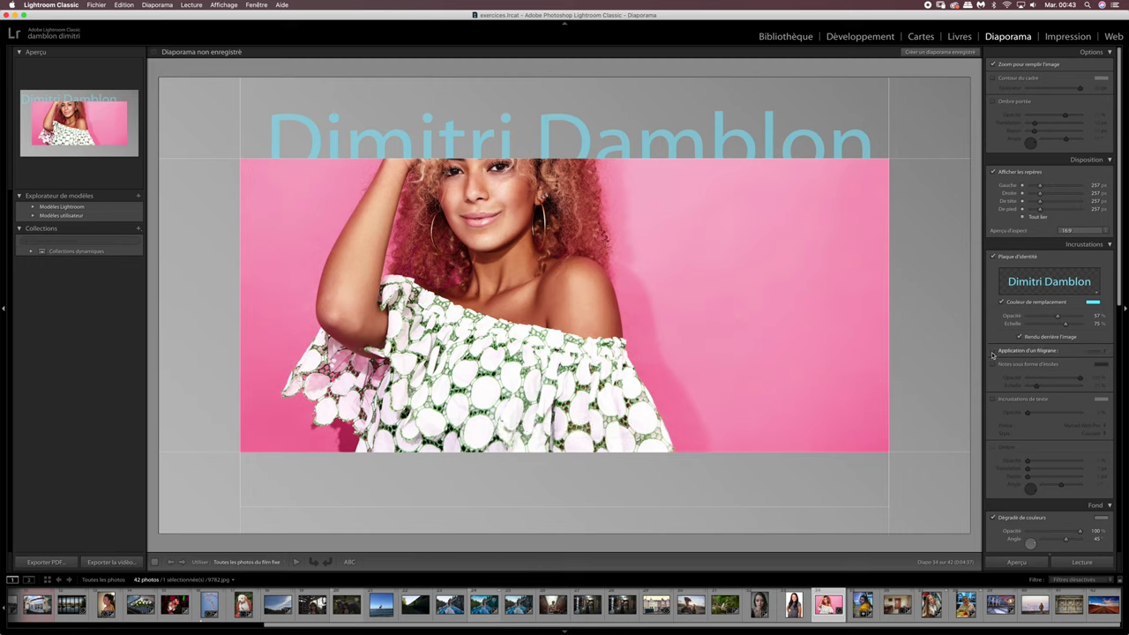
left_click(993, 351)
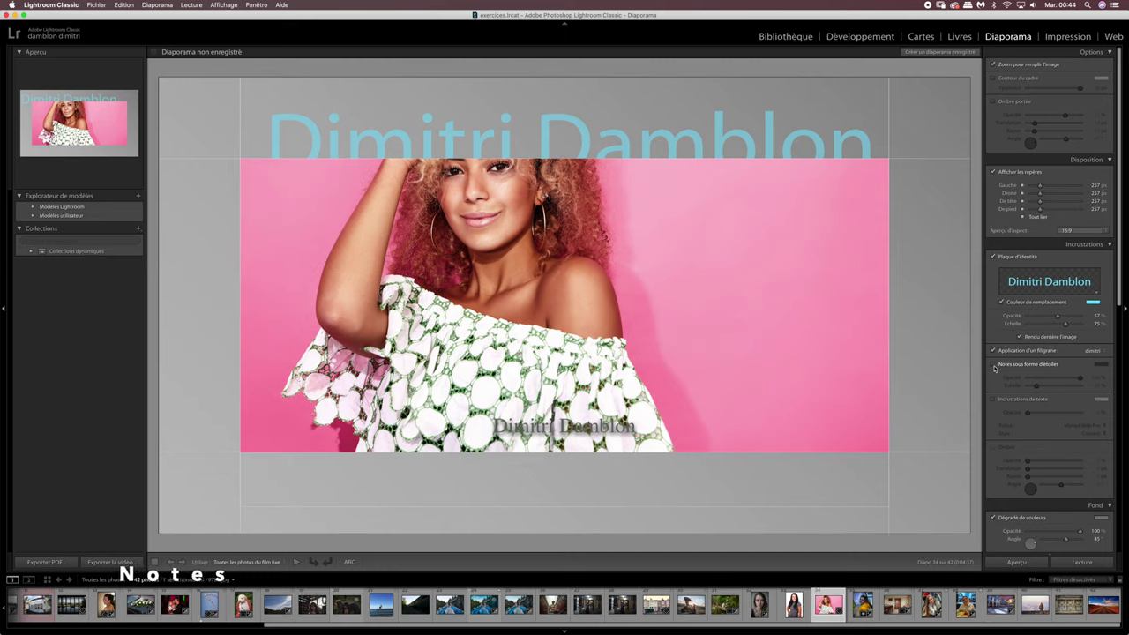
Check 'Notes sous forme d'étoiles' to show star ratings on the slide.
left_click(993, 364)
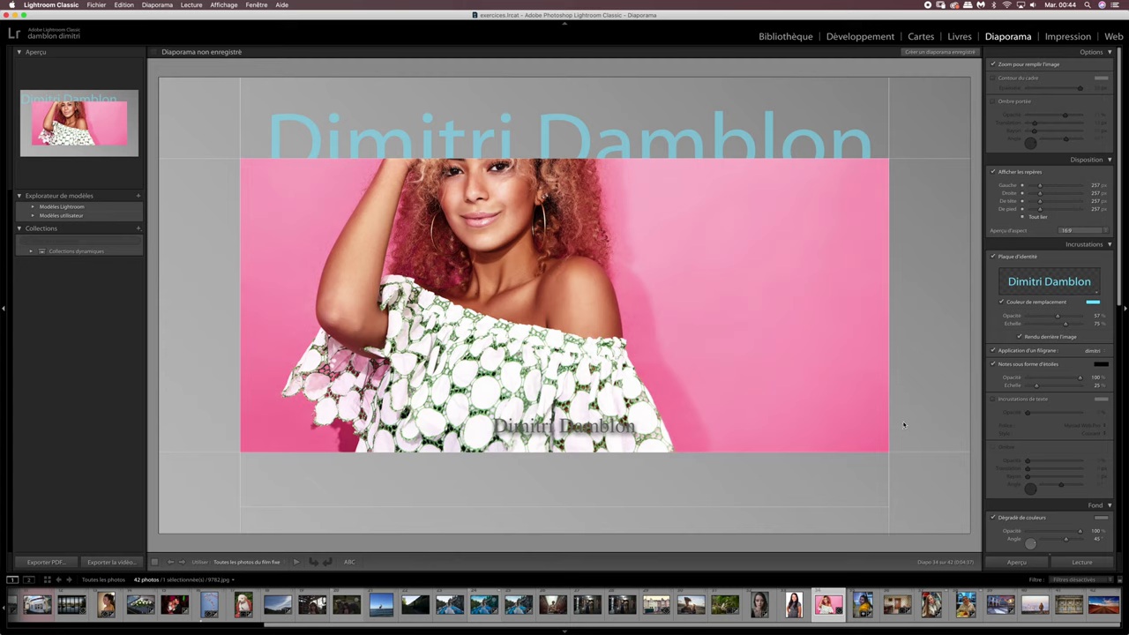
Rate the pink-background portrait three stars in Bibliothèque, then hide Notes sous forme d'étoiles in Diaporama.
left_click(787, 39)
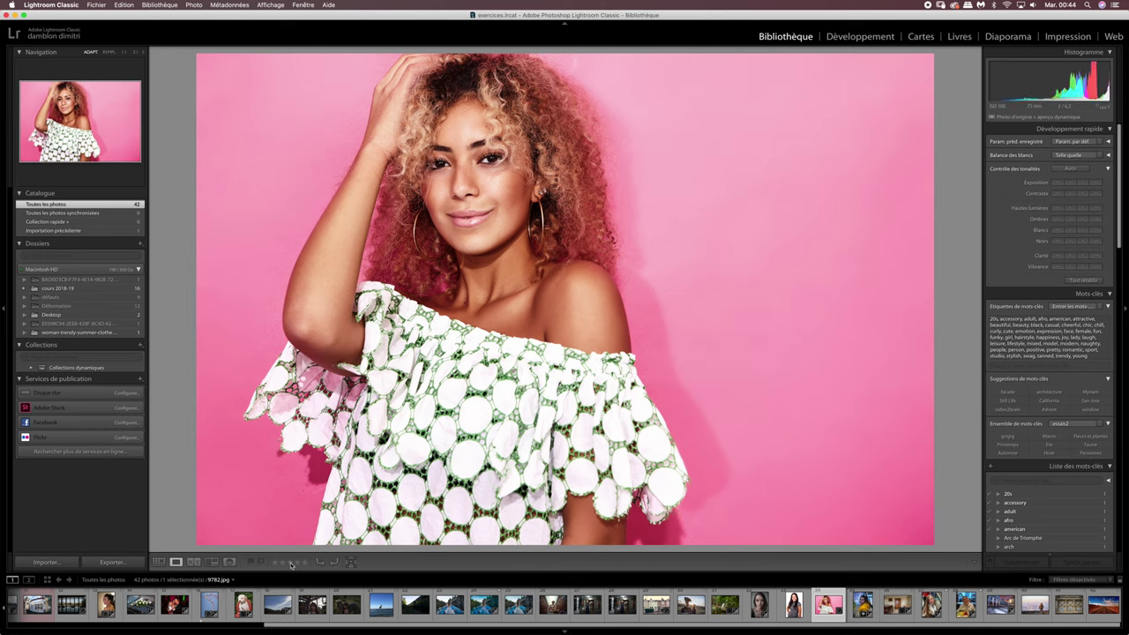
left_click(290, 561)
left_click(1005, 38)
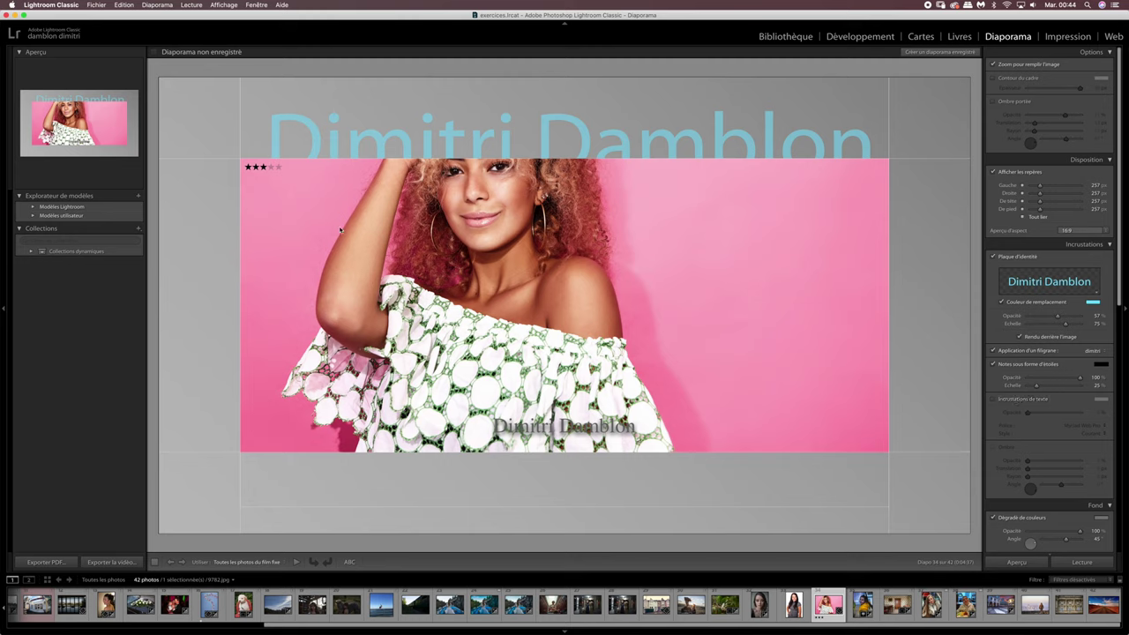
left_click(993, 364)
Show star ratings on the slide and colour them yellow-green.
left_click(993, 364)
left_click(1099, 364)
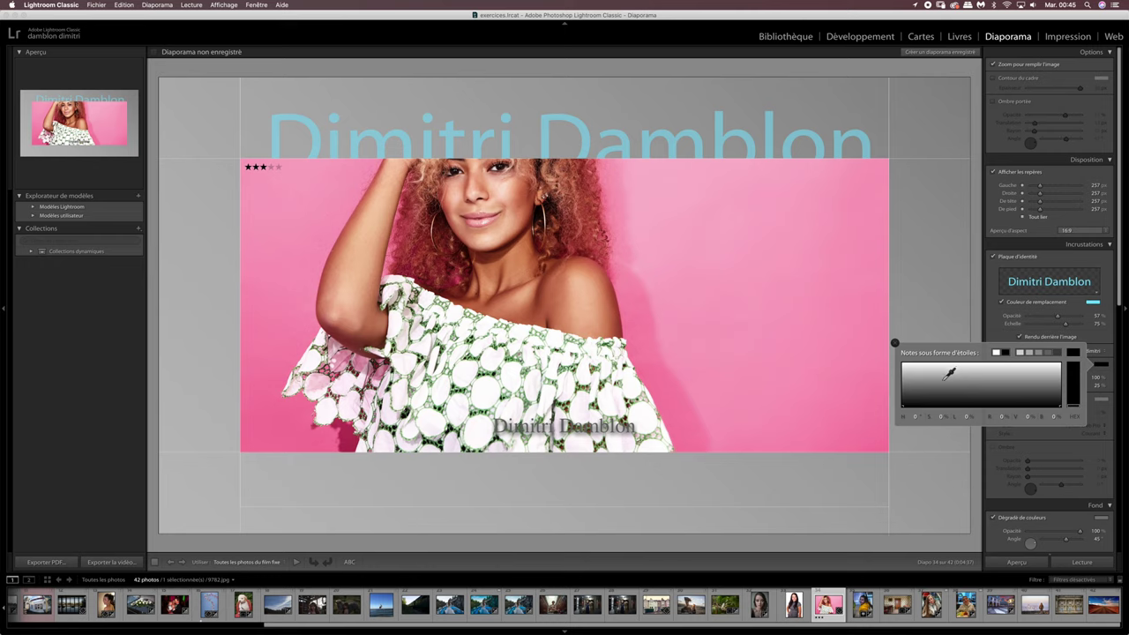
left_click_drag(937, 366, 951, 388)
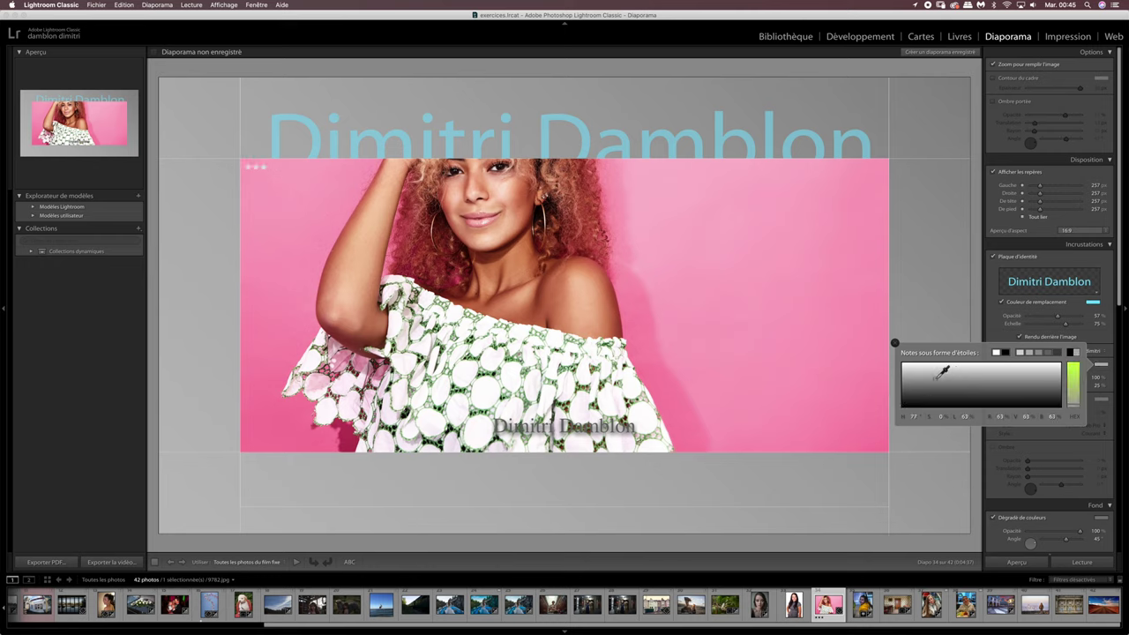
left_click(946, 394)
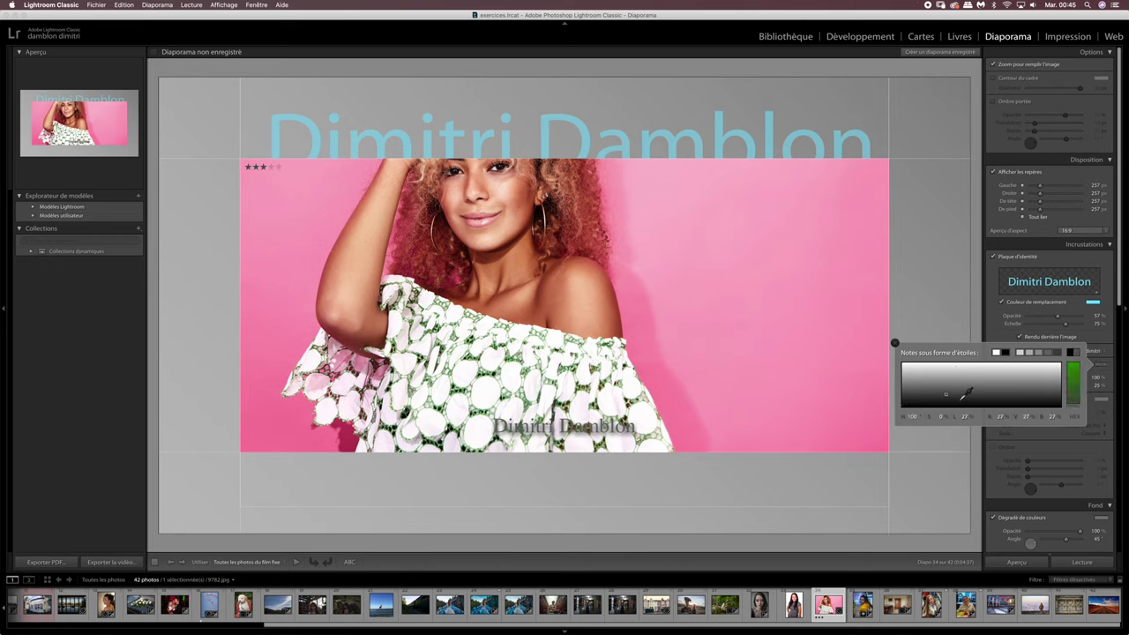
left_click_drag(1083, 397, 1076, 363)
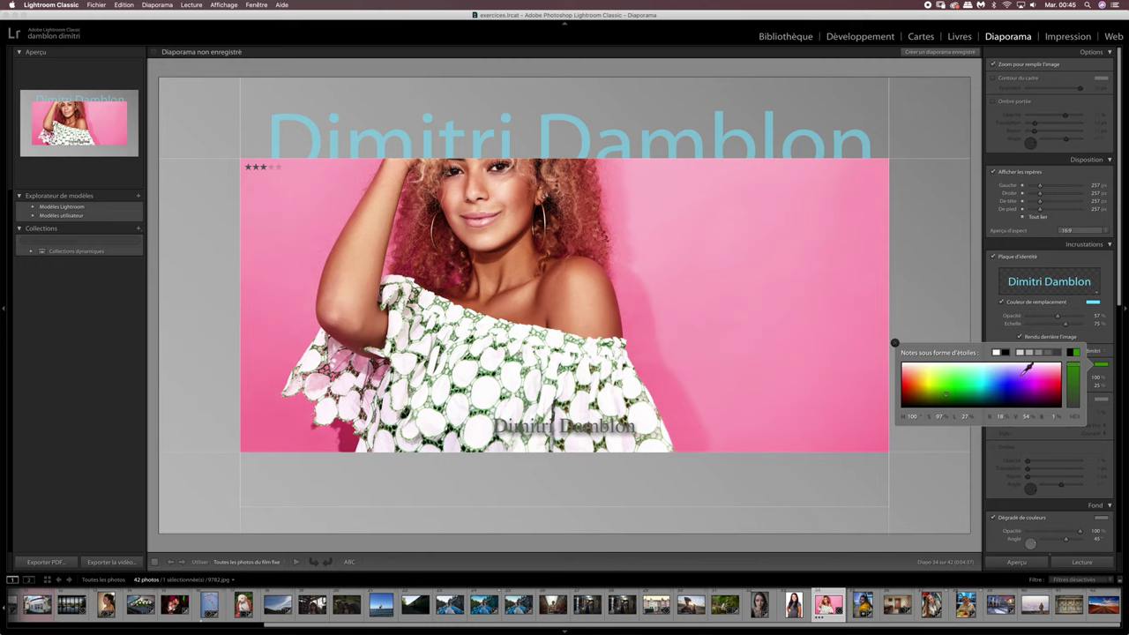
left_click_drag(974, 379, 941, 375)
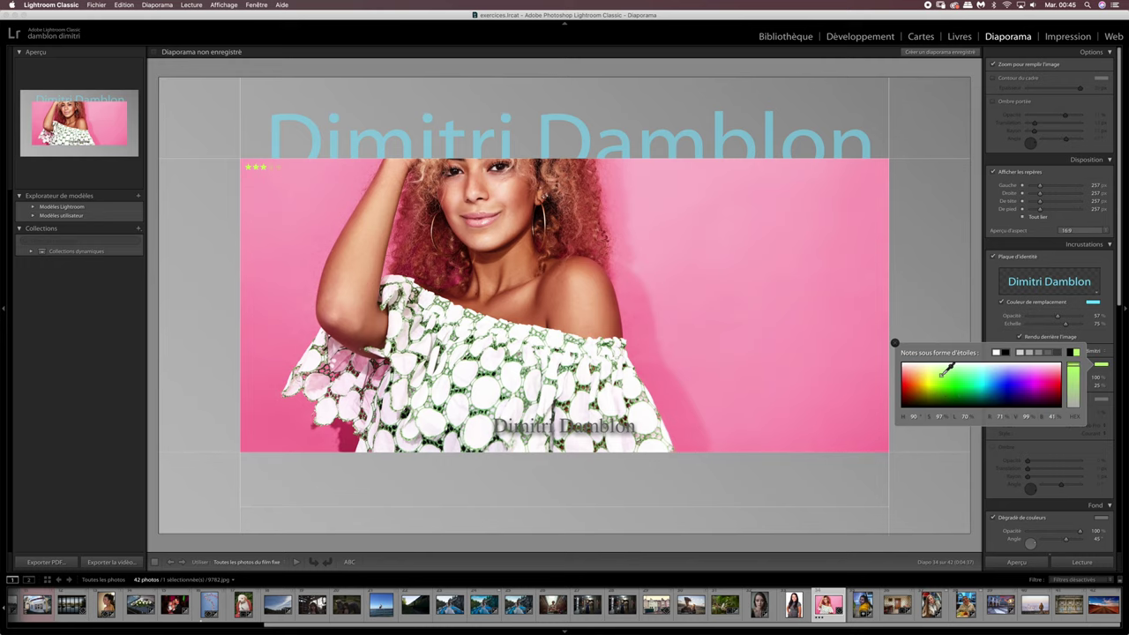
left_click(894, 342)
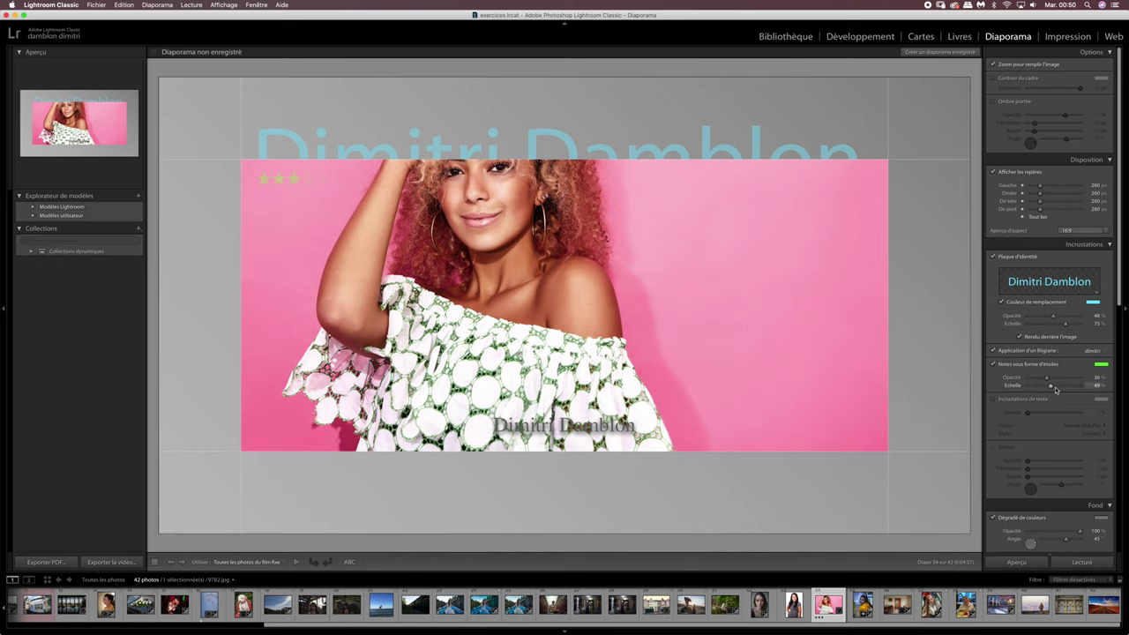
Set the rating stars to 100% opacity and enlarge them to 53% scale.
left_click_drag(1046, 378, 1035, 380)
left_click_drag(1036, 379, 1079, 379)
left_click_drag(1080, 379, 1108, 380)
left_click_drag(1054, 385, 1054, 388)
Nudge the identity plate right, shrink the stars to 45% at 36% opacity, and enable text overlays.
left_click(277, 174)
left_click_drag(277, 175, 349, 168)
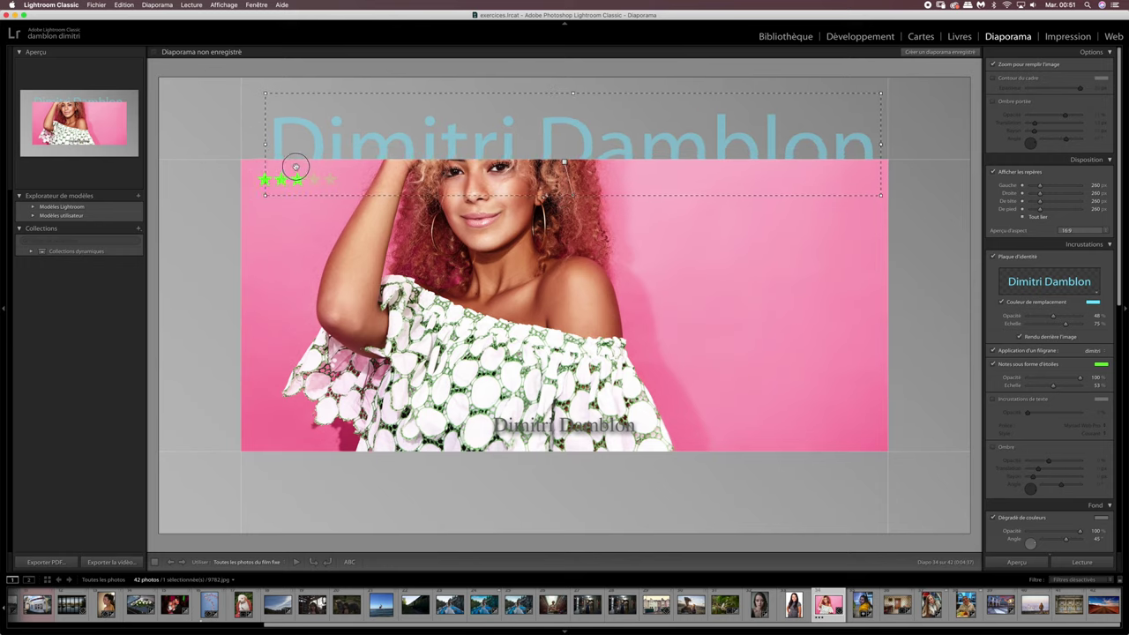
left_click(276, 174)
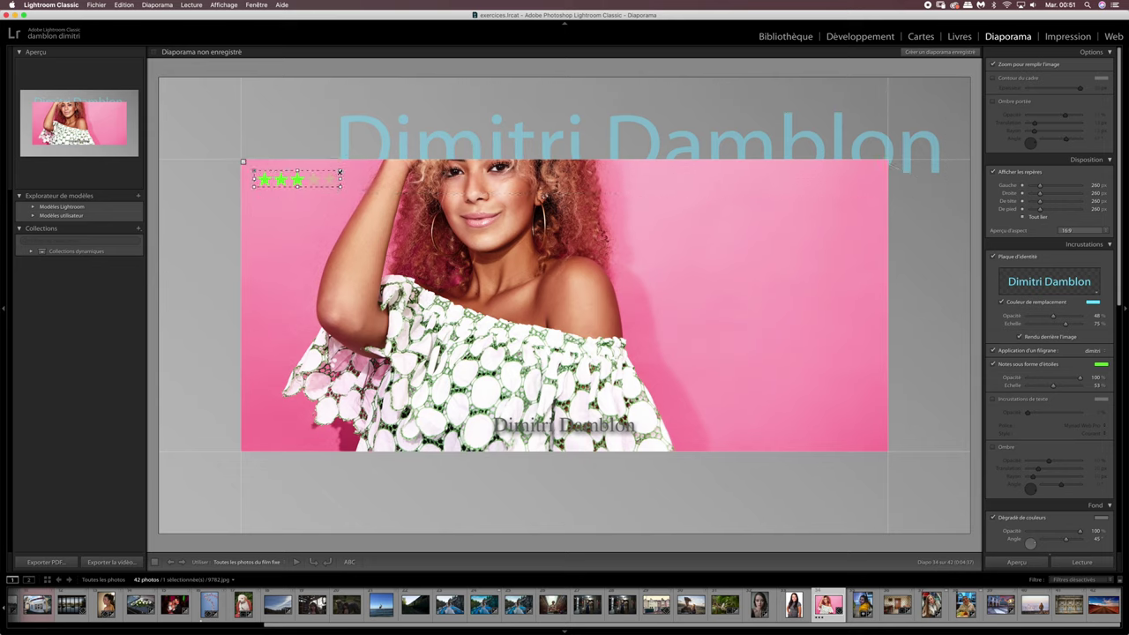
left_click_drag(275, 181, 226, 331)
mouse_move(225, 331)
left_mouse_down()
mouse_move(323, 451)
mouse_move(379, 471)
mouse_move(542, 411)
mouse_move(643, 462)
mouse_move(490, 332)
mouse_move(371, 296)
left_mouse_up()
left_click_drag(370, 280, 286, 291)
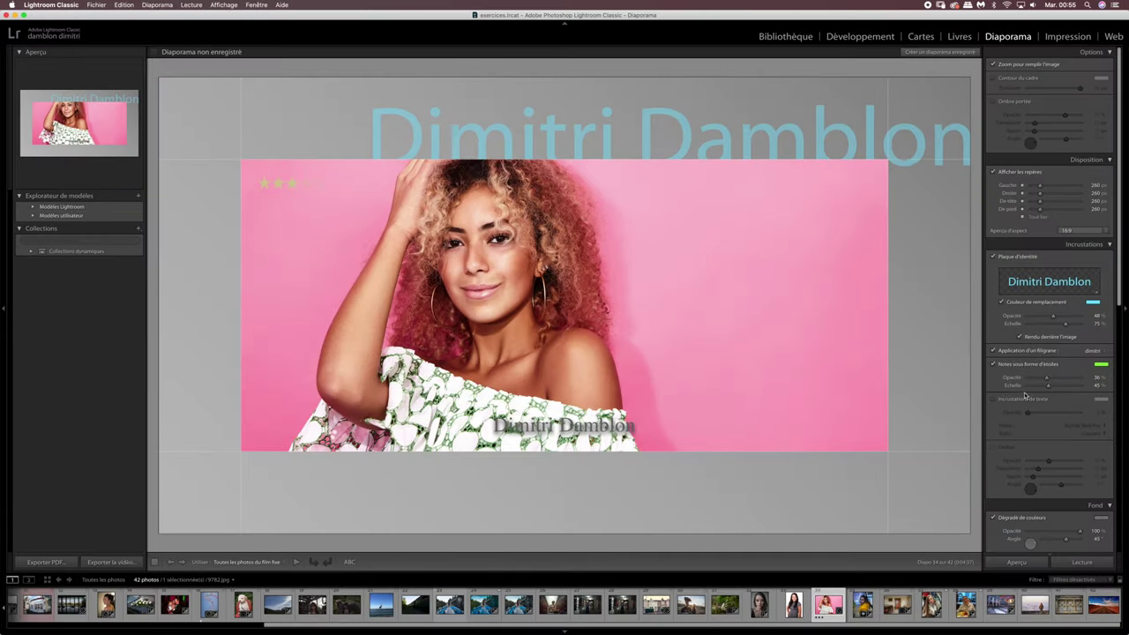
left_click(994, 398)
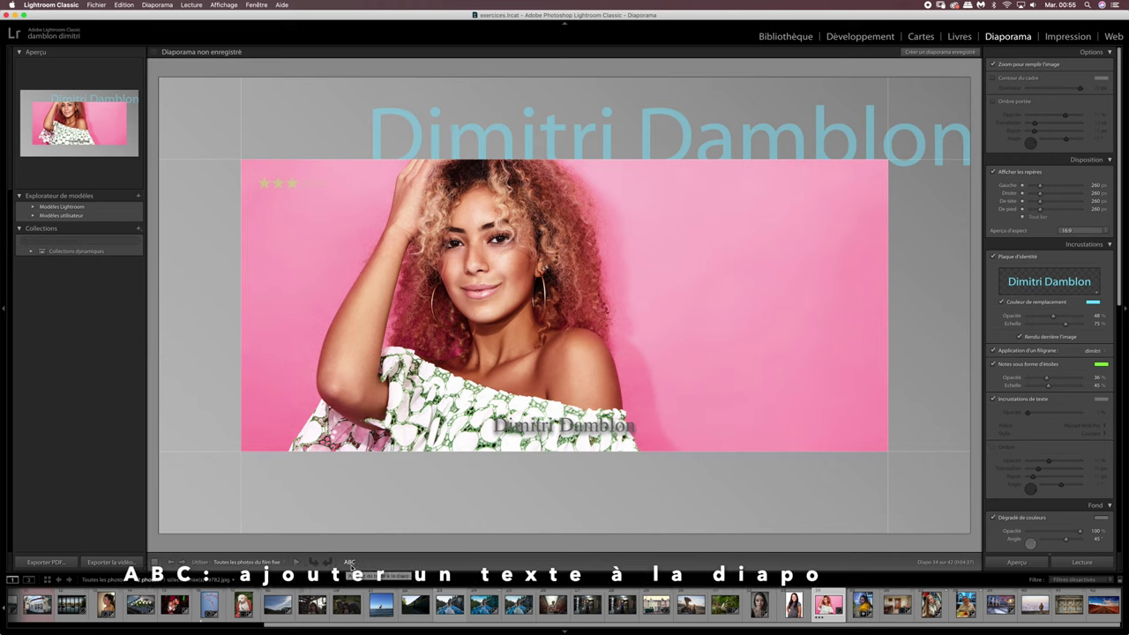
Add a custom text overlay reading 'Texte perso' in white Myriad Web Pro.
left_click(349, 563)
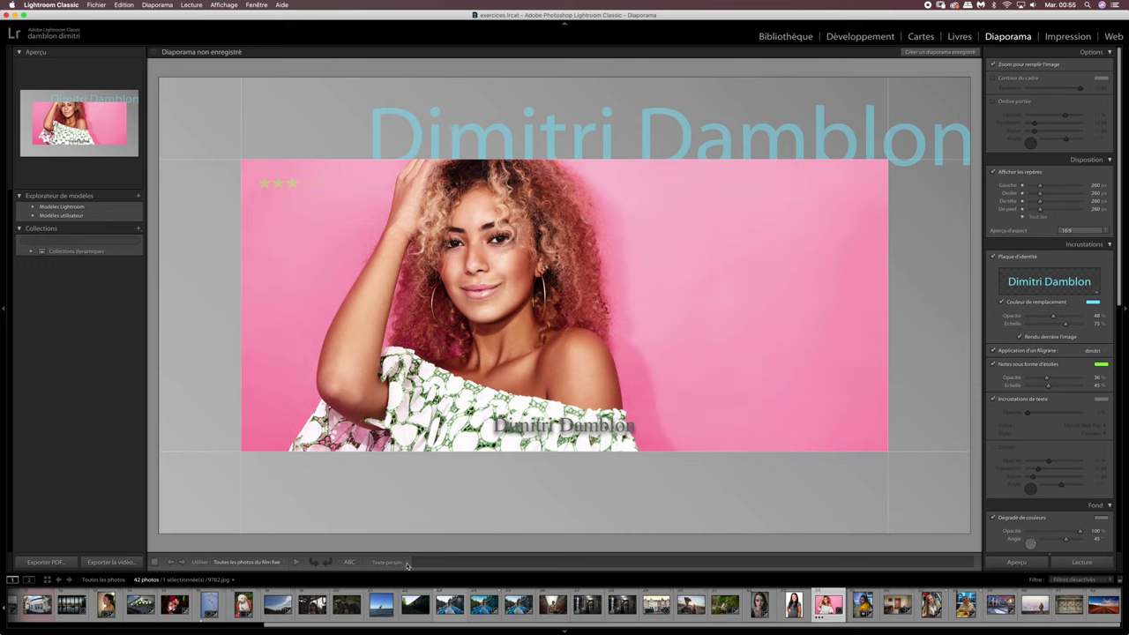
left_click(407, 565)
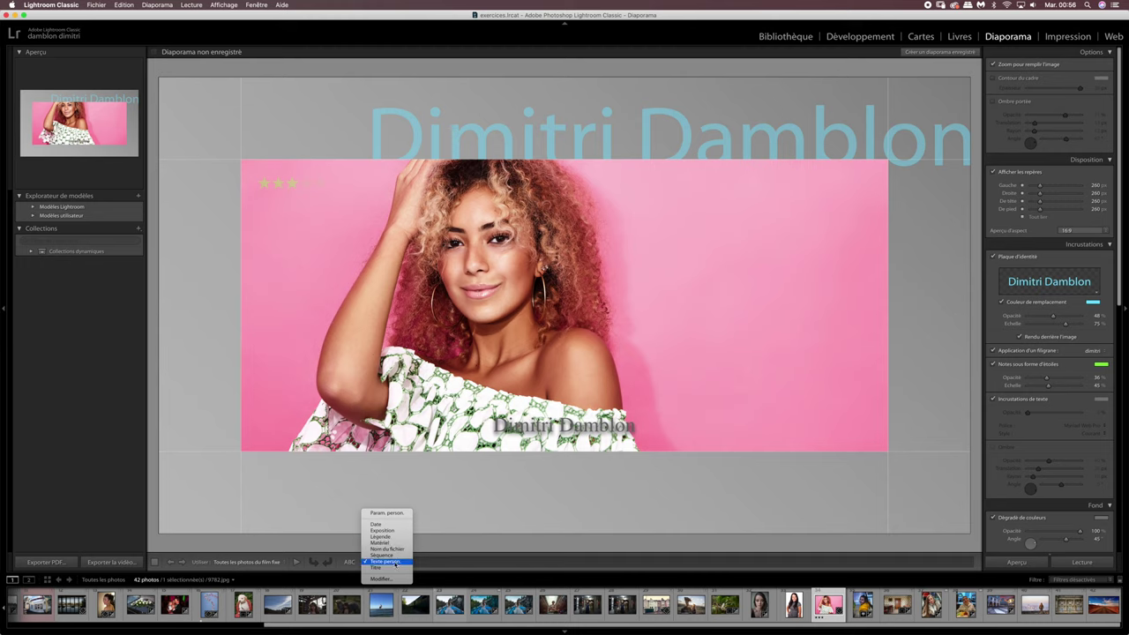
left_click(386, 561)
type("Texte perso")
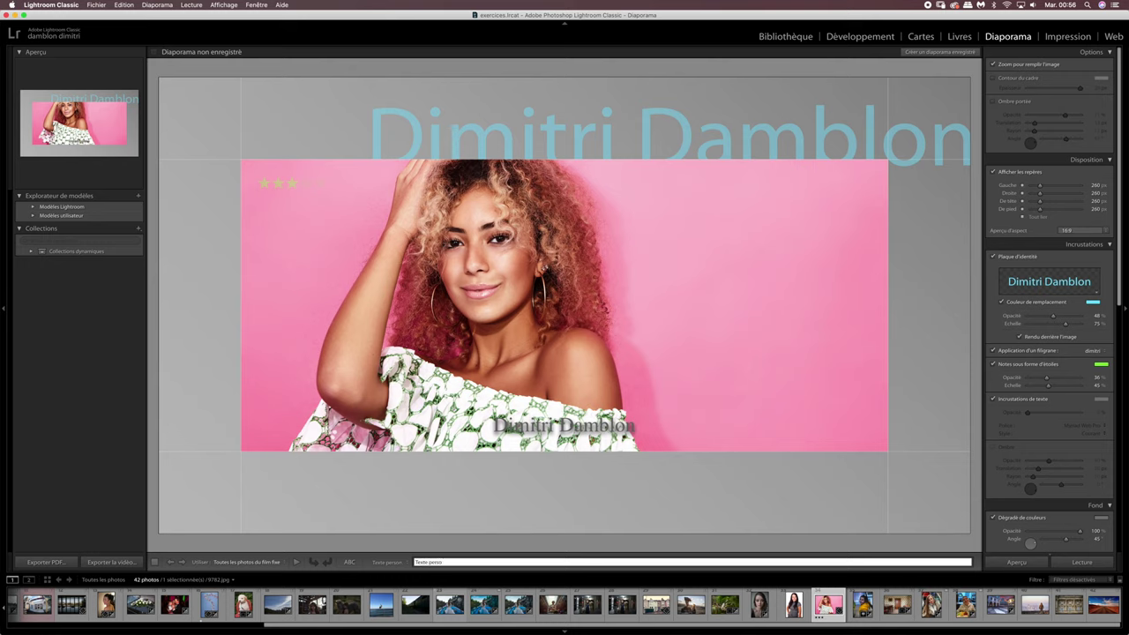
key("Return")
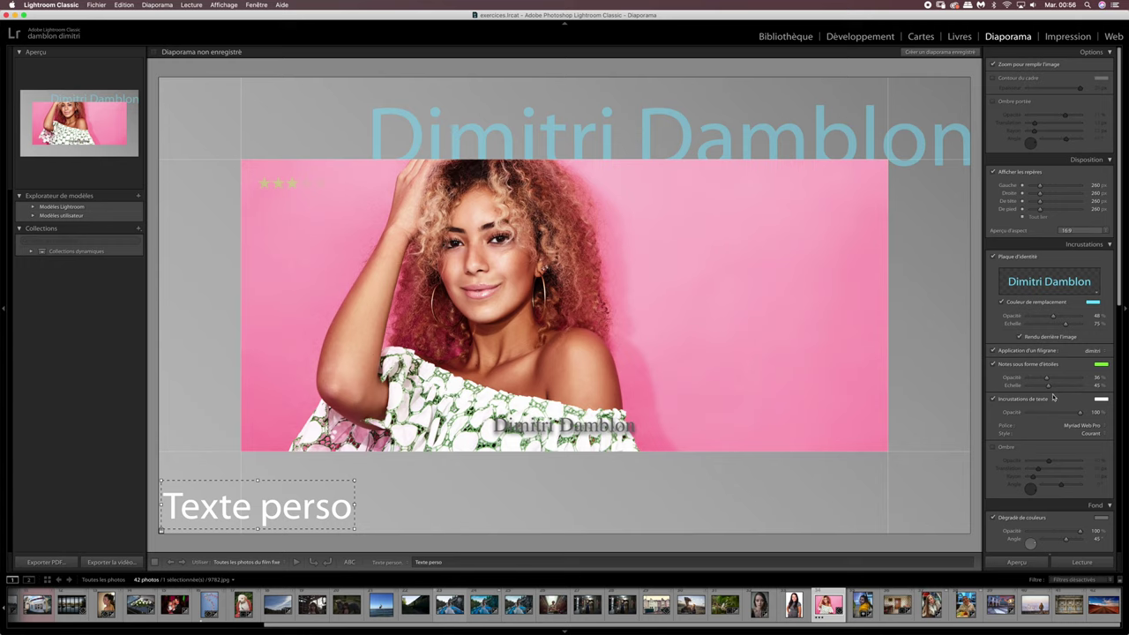
left_click(993, 400)
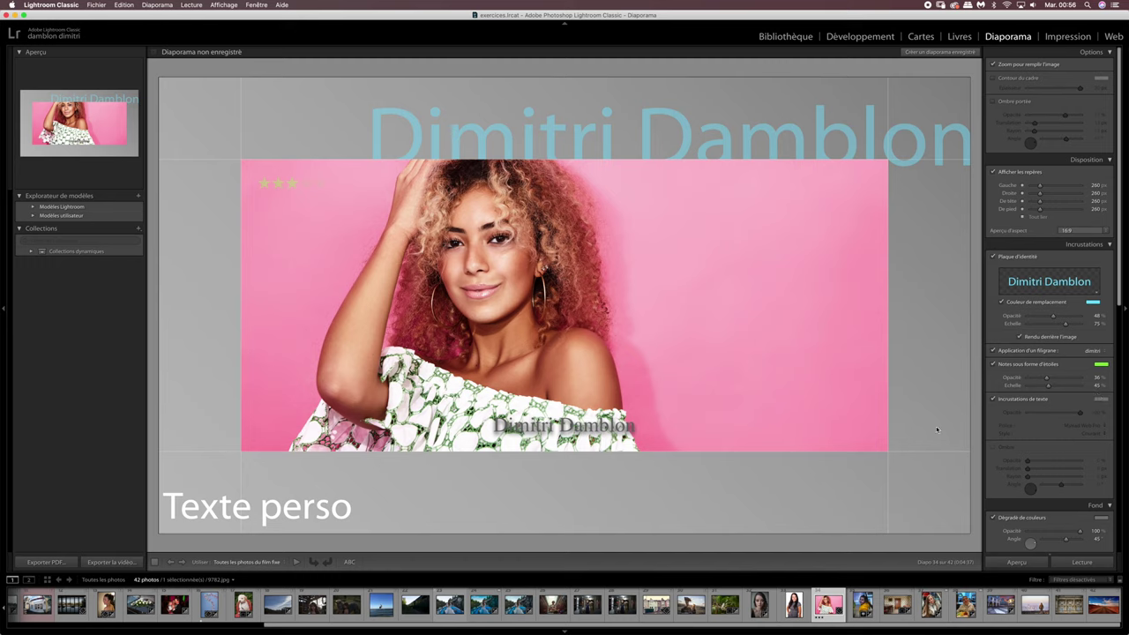
Colour the Texte perso overlay yellow and keep its opacity at 100%.
left_click(325, 517)
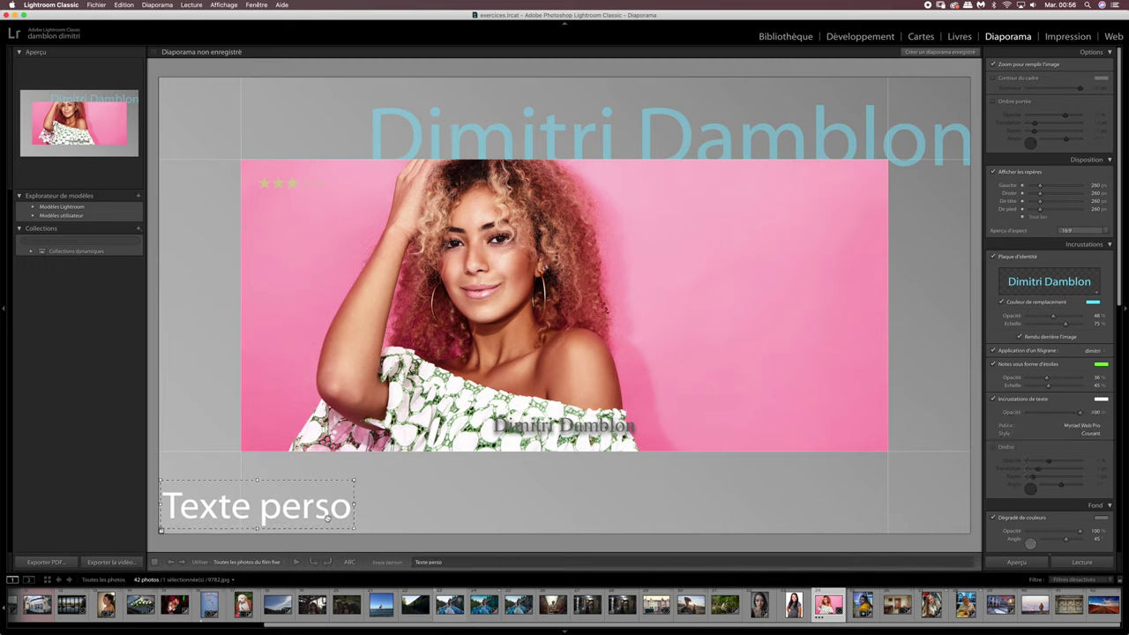
left_click(1101, 399)
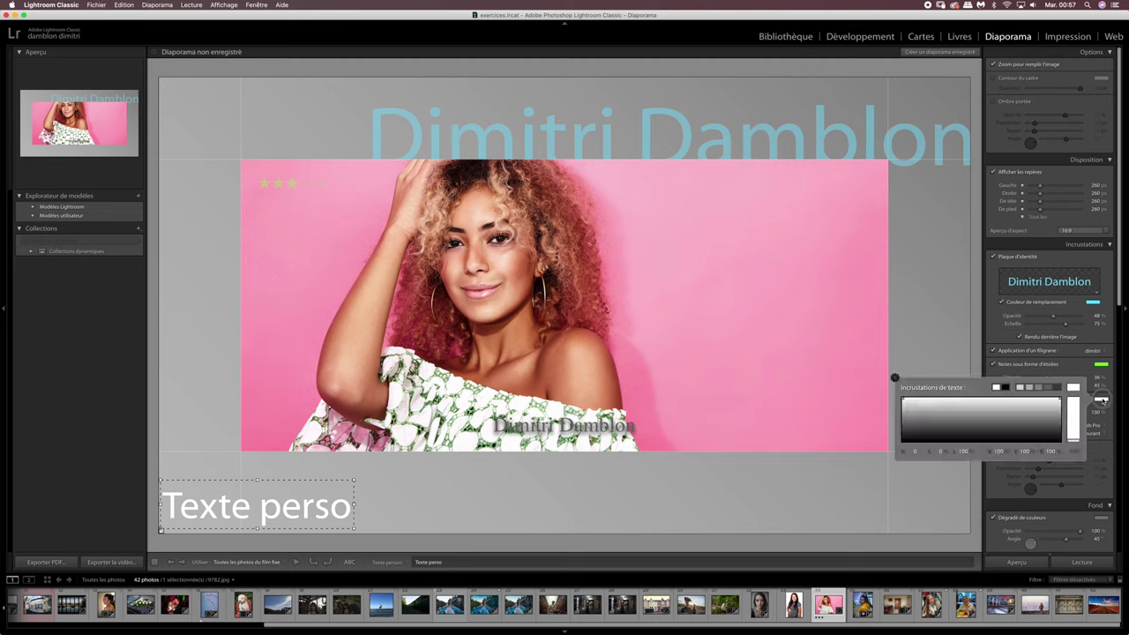
mouse_move(1025, 409)
left_mouse_down()
mouse_move(961, 399)
mouse_move(954, 429)
left_mouse_up()
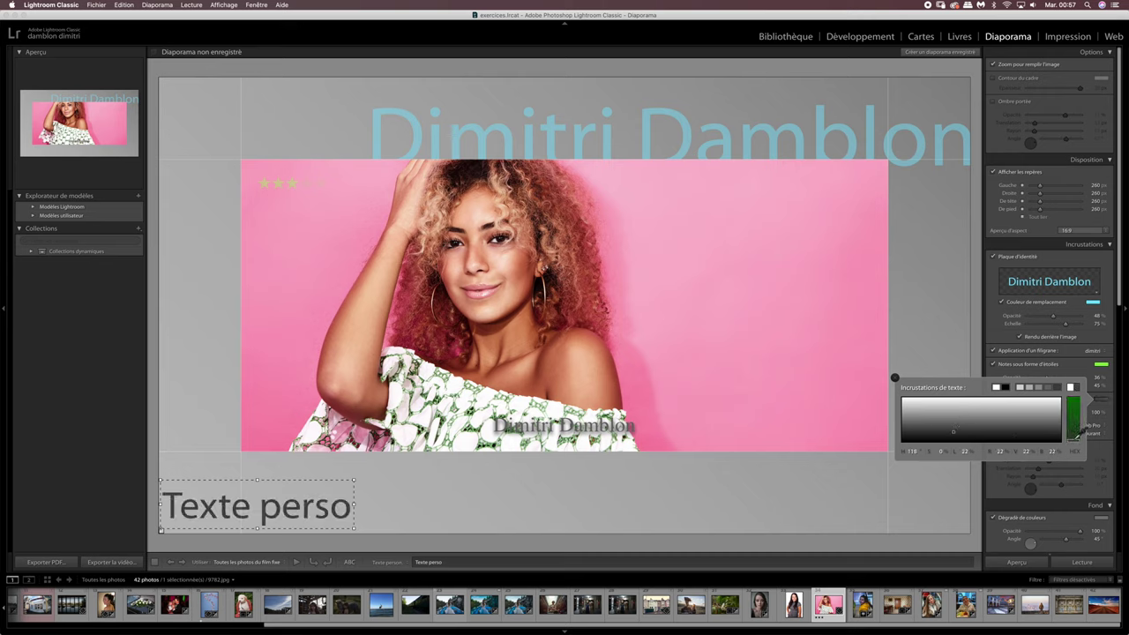
left_click_drag(1073, 436, 1073, 400)
left_click_drag(965, 411, 926, 414)
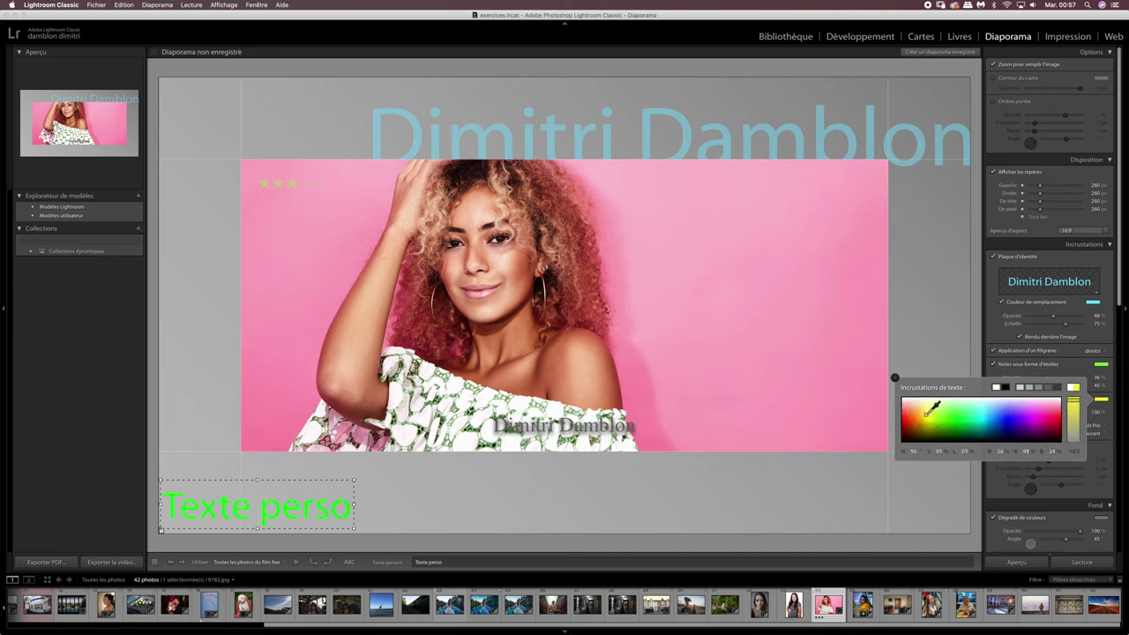
left_click(895, 378)
mouse_move(1079, 412)
left_mouse_down()
mouse_move(1040, 414)
mouse_move(1049, 413)
left_mouse_up()
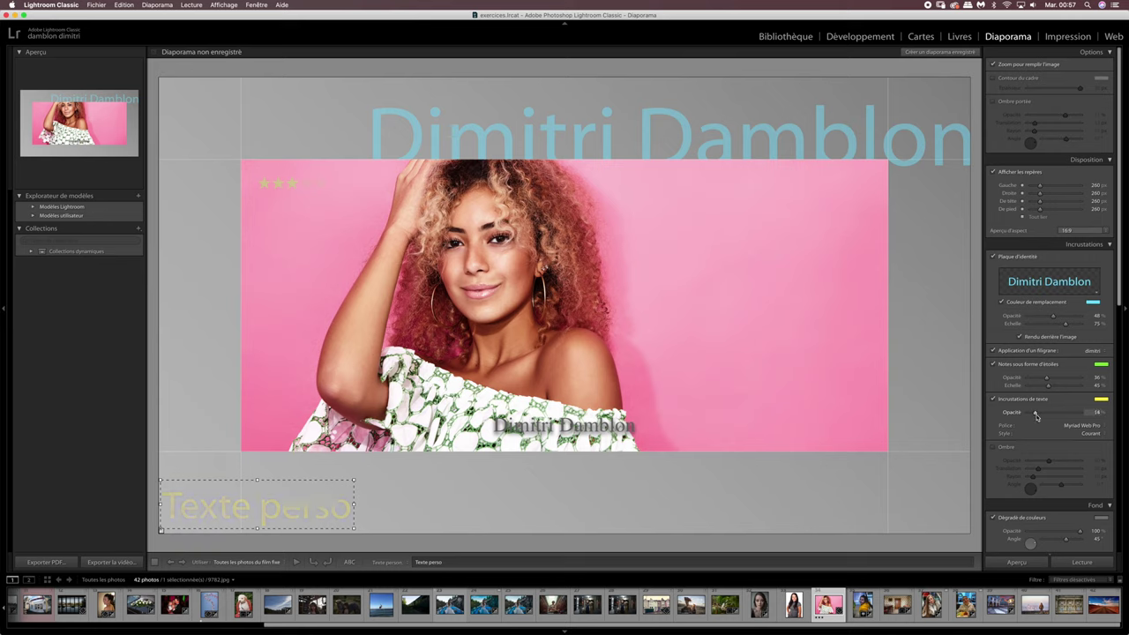
double_click(1060, 417)
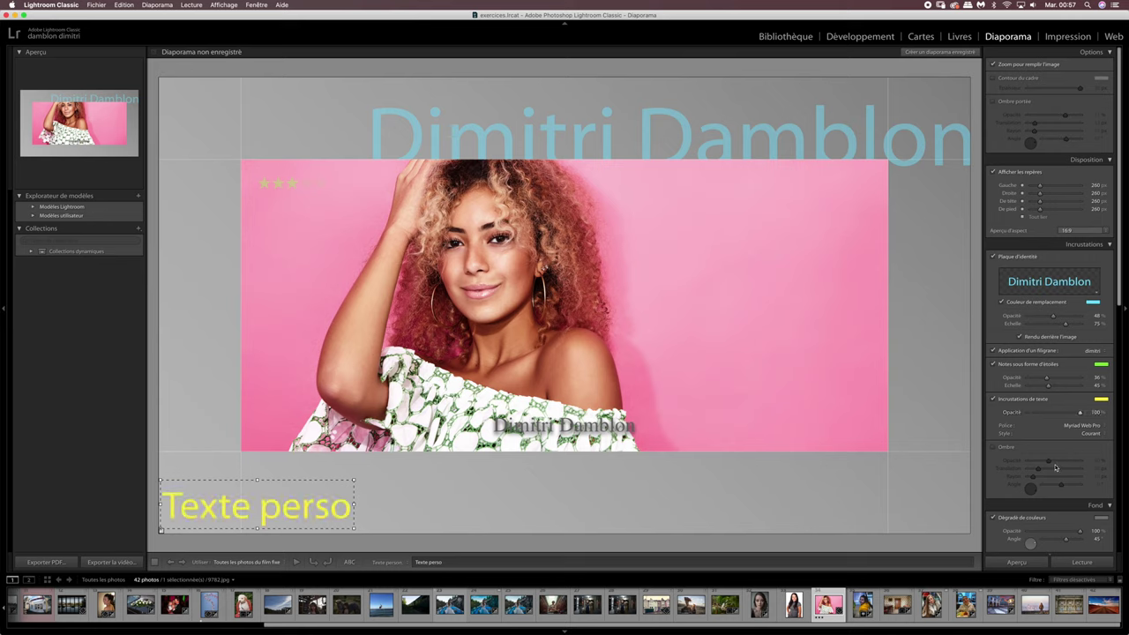
Set the overlay font to Helvetica with Oblique style after trying Monaco and Matane.
left_click(1085, 427)
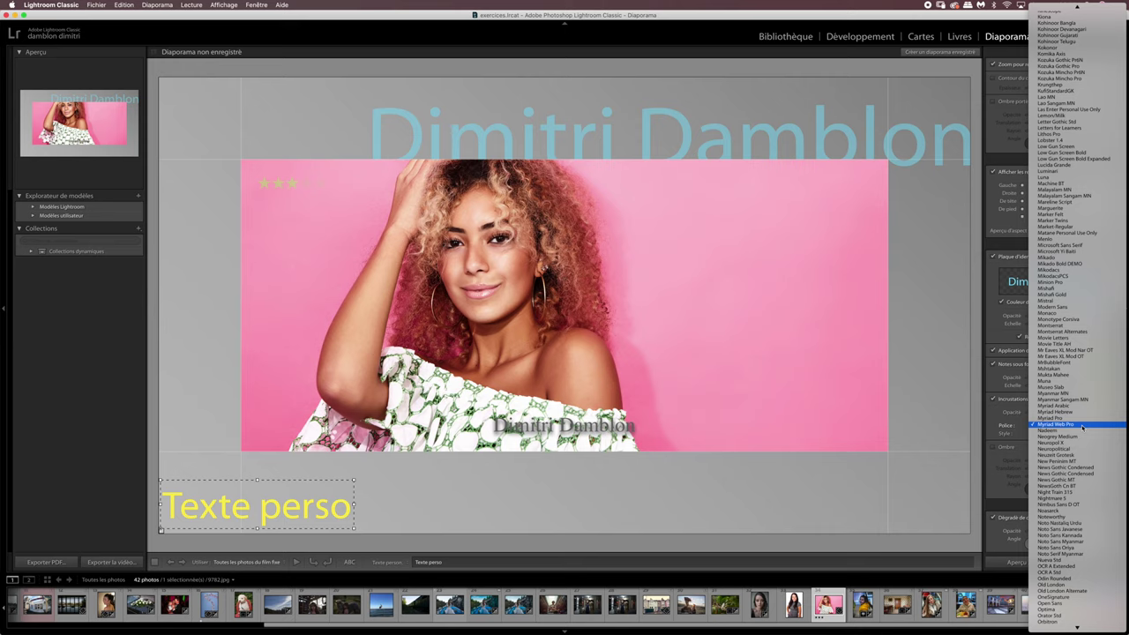
left_click(1069, 362)
left_click(1076, 381)
left_click(1076, 375)
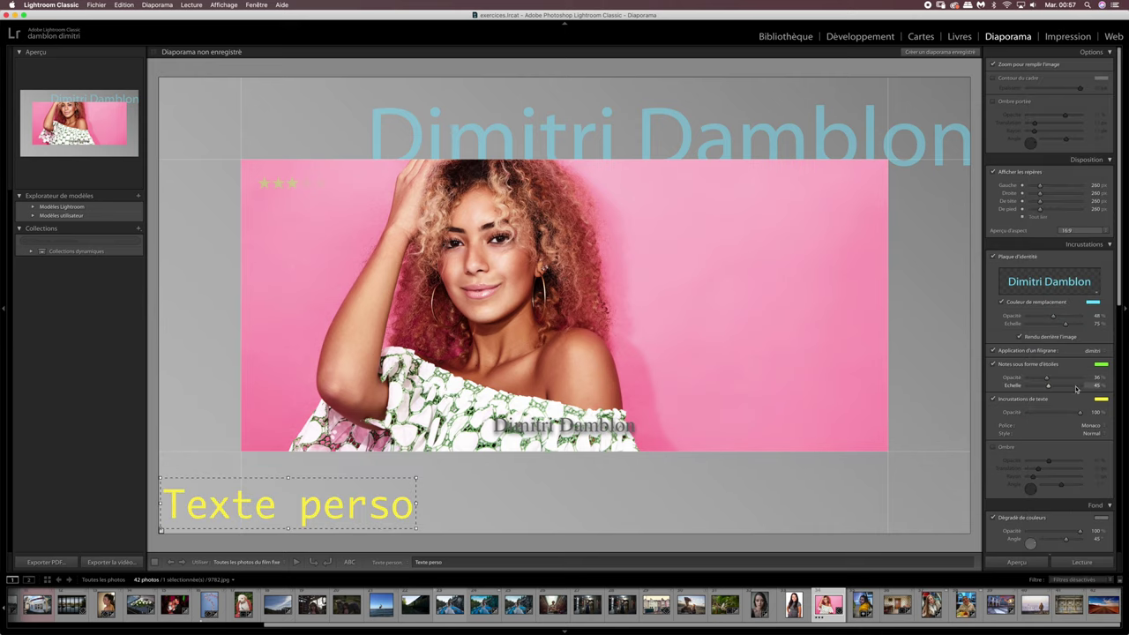
left_click(1088, 428)
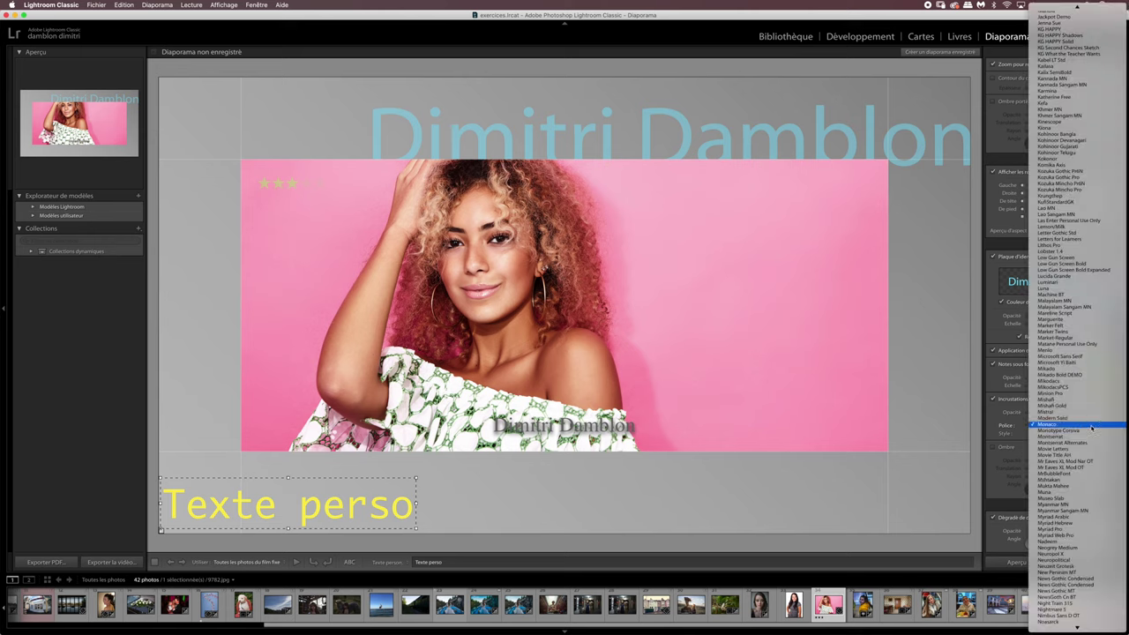
left_click(1074, 343)
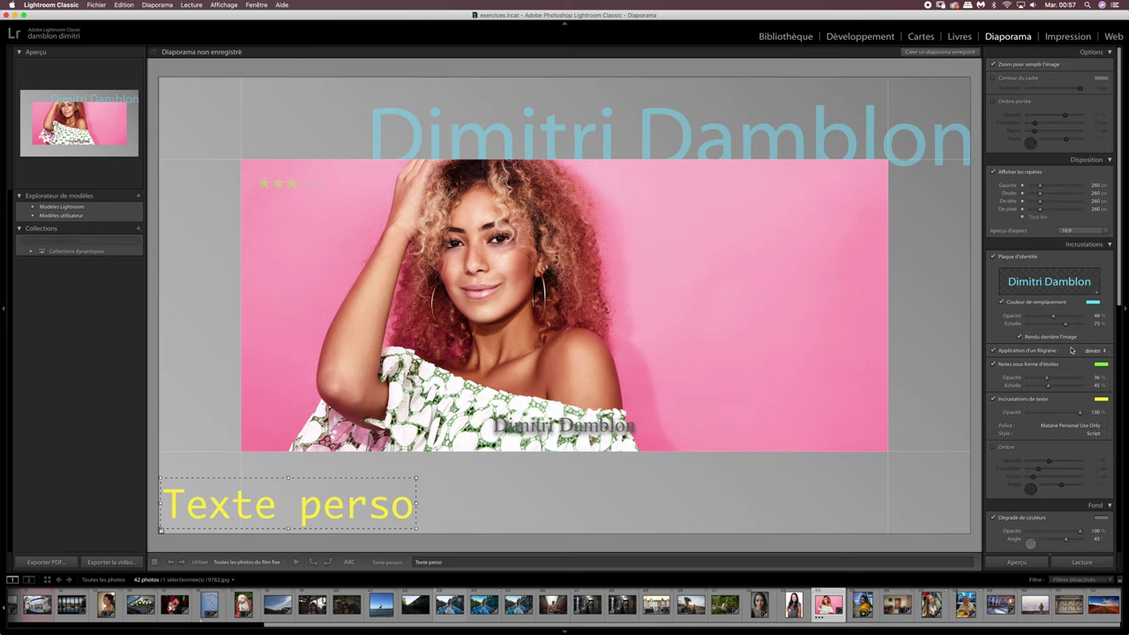
left_click(1094, 433)
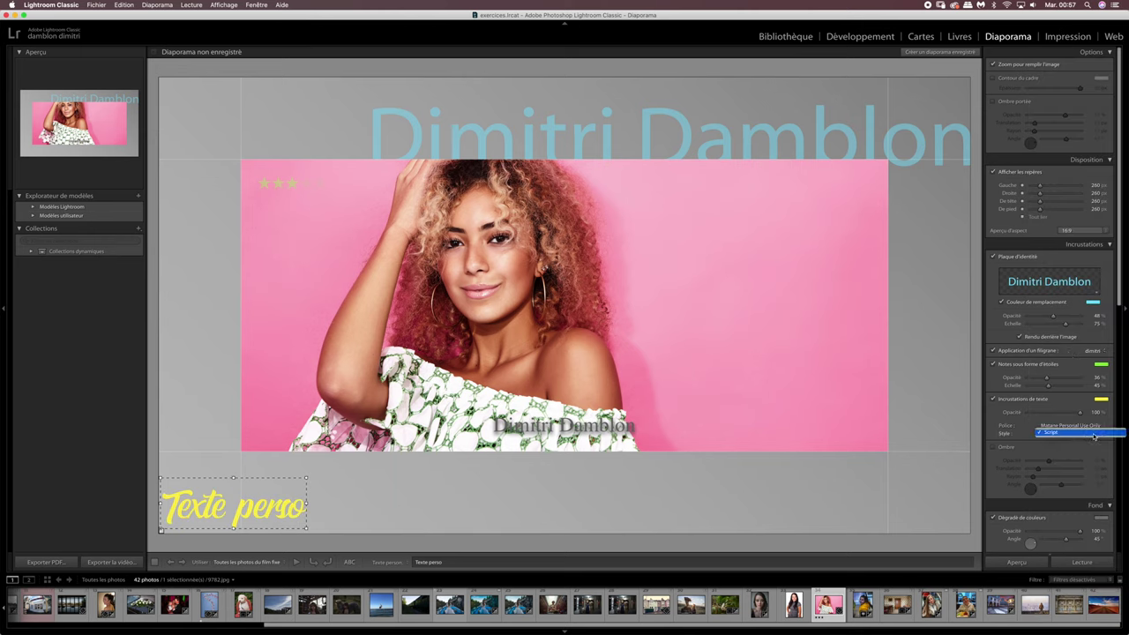
left_click(1094, 437)
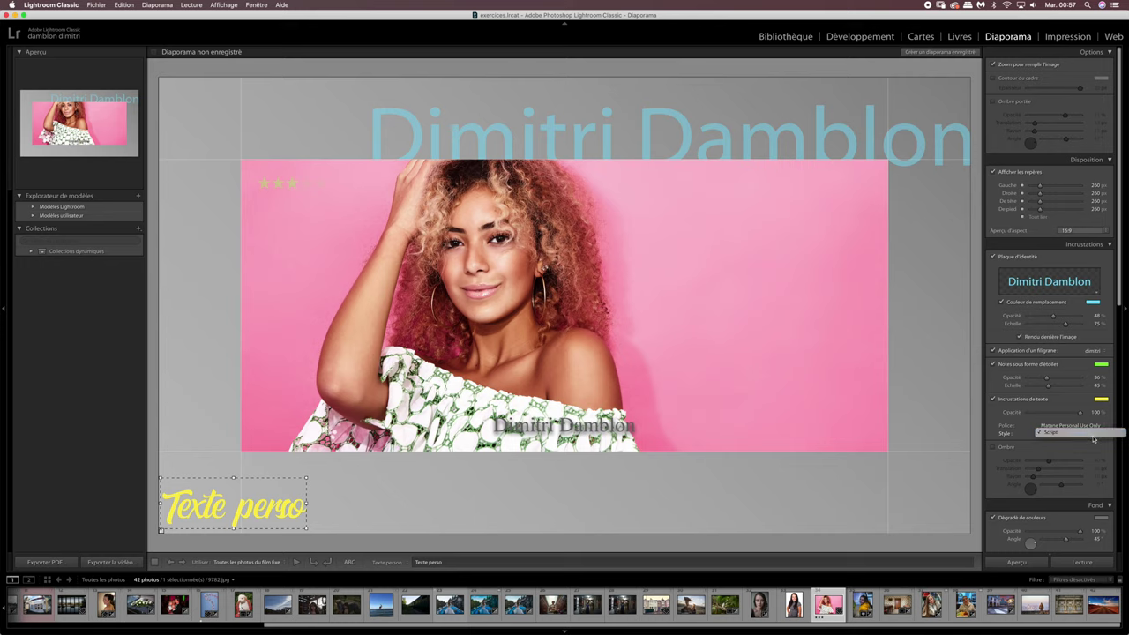
left_click(1070, 426)
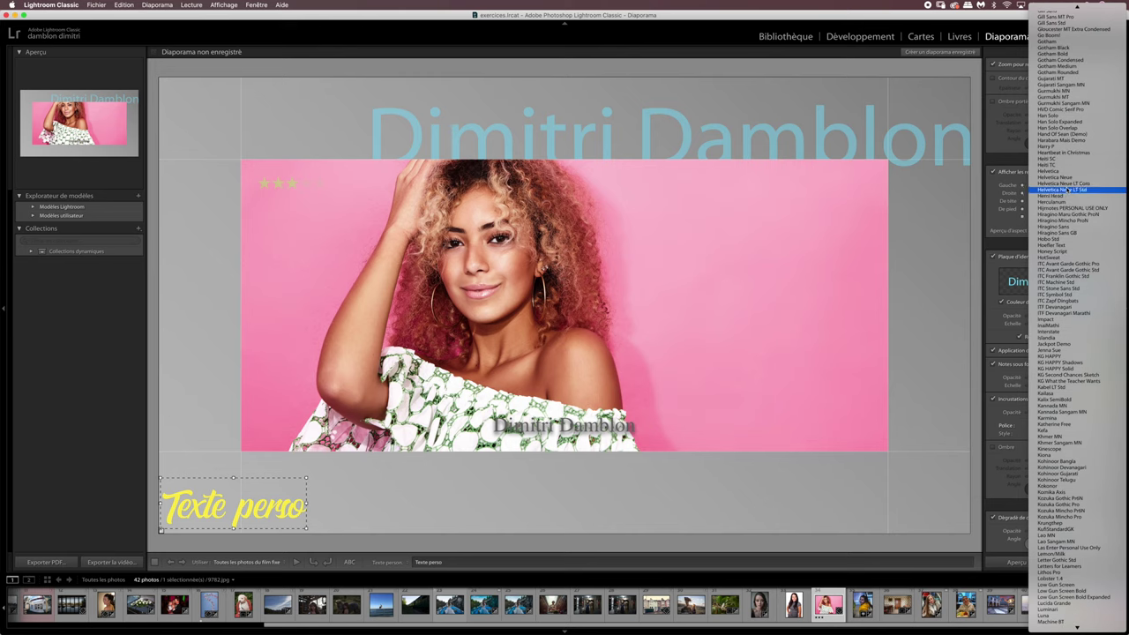
left_click(1058, 172)
left_click(1085, 432)
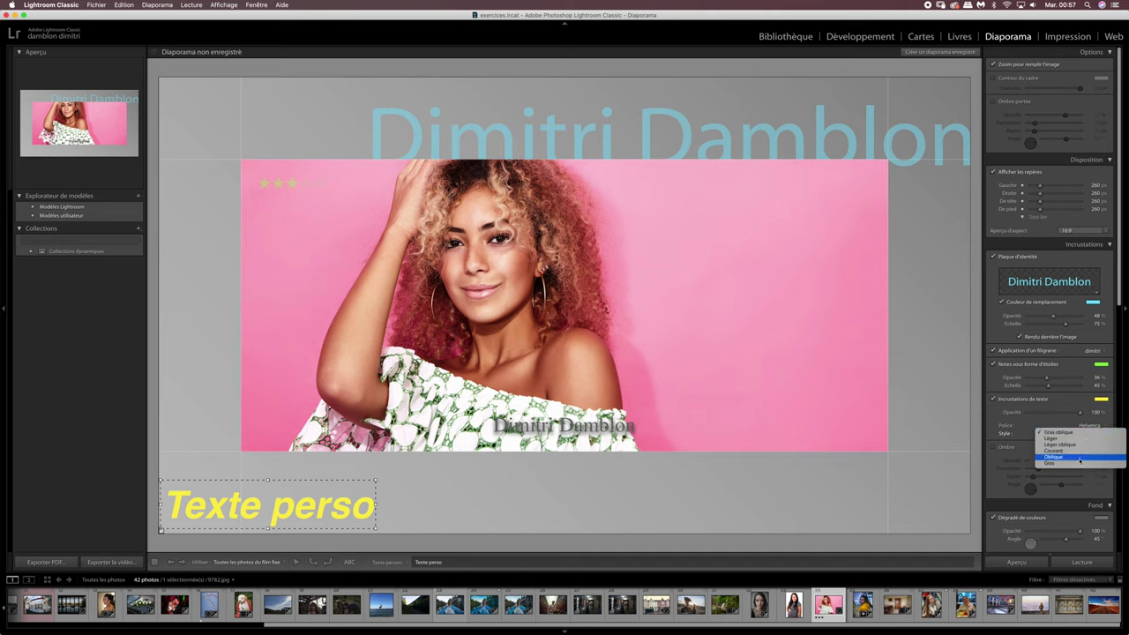
left_click(1080, 459)
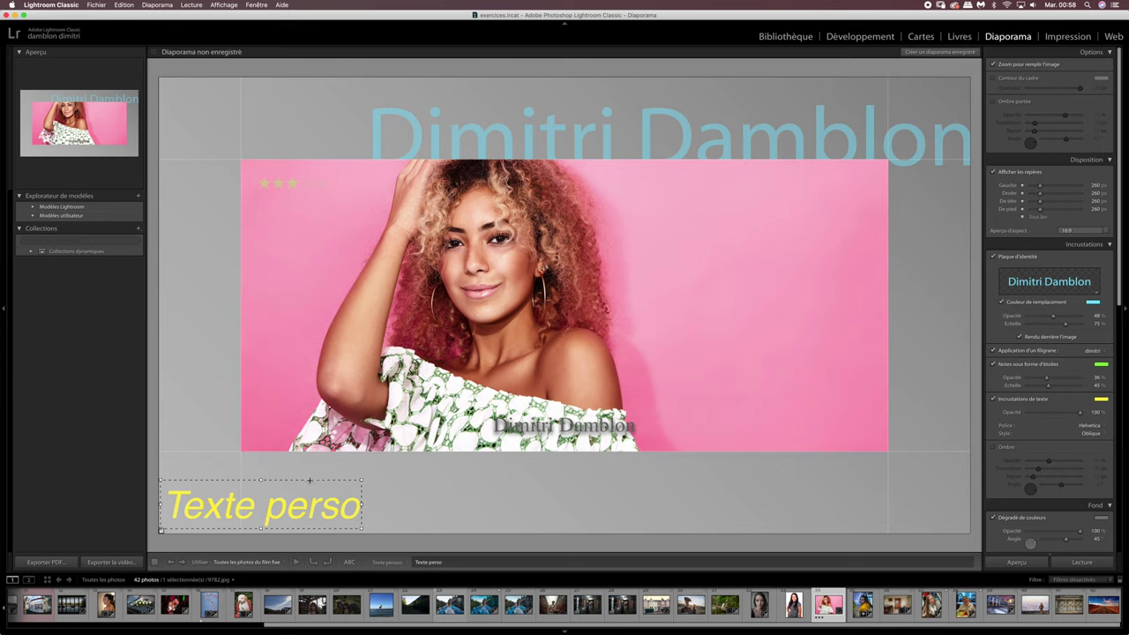
Move the Texte perso overlay onto the photo's right side and make it smaller.
left_click_drag(309, 507, 665, 470)
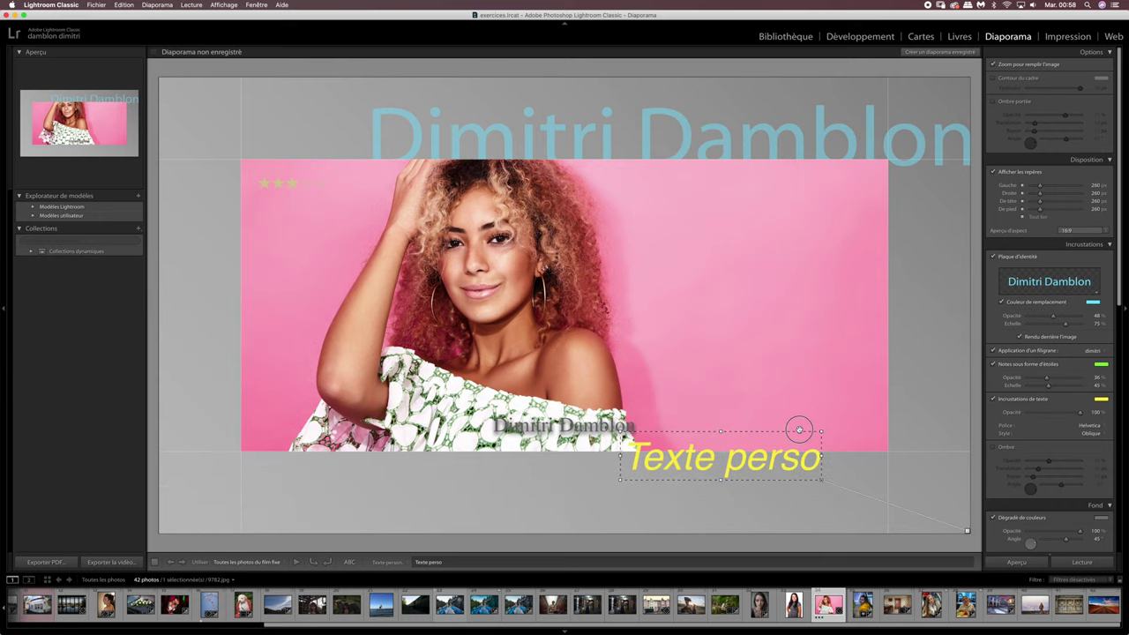
left_click_drag(665, 471, 678, 304)
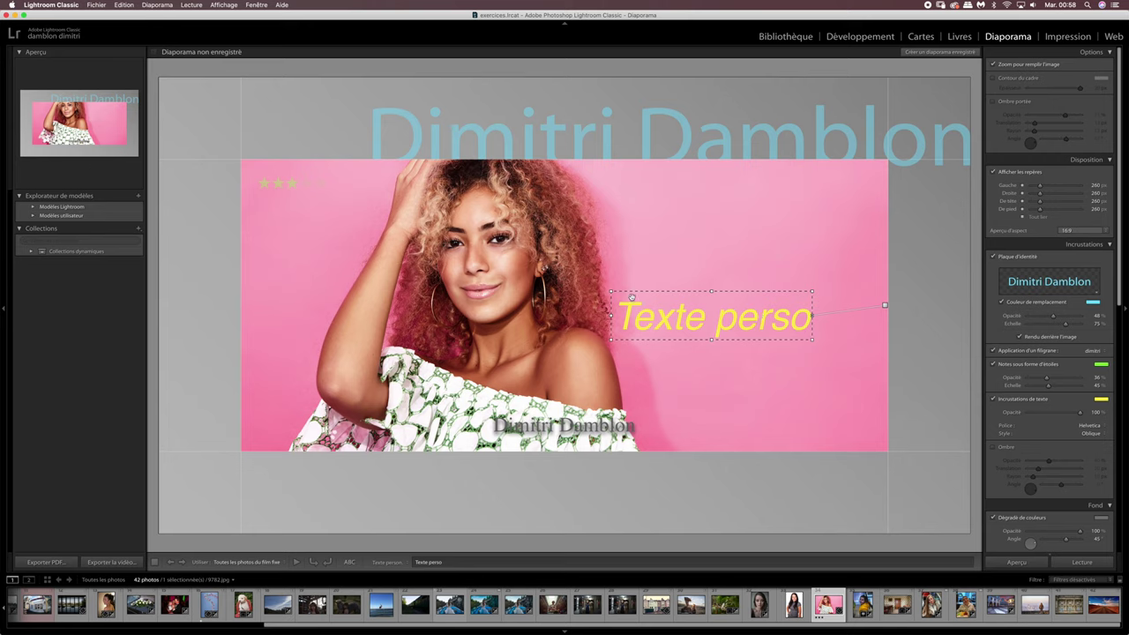
left_click_drag(609, 294, 664, 300)
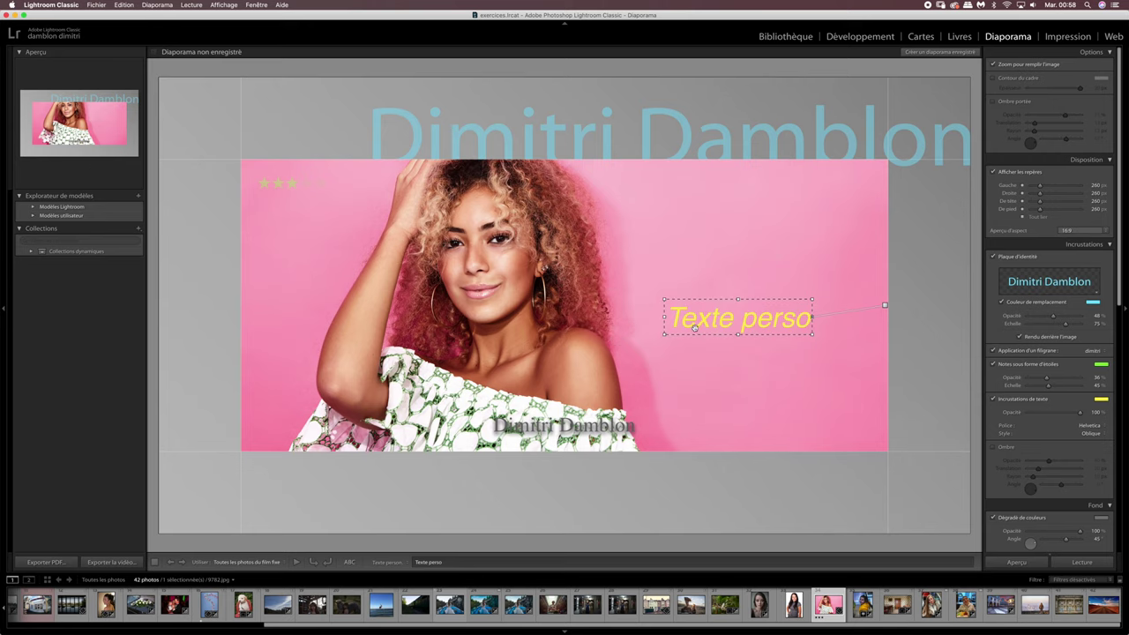
left_click_drag(812, 332, 805, 331)
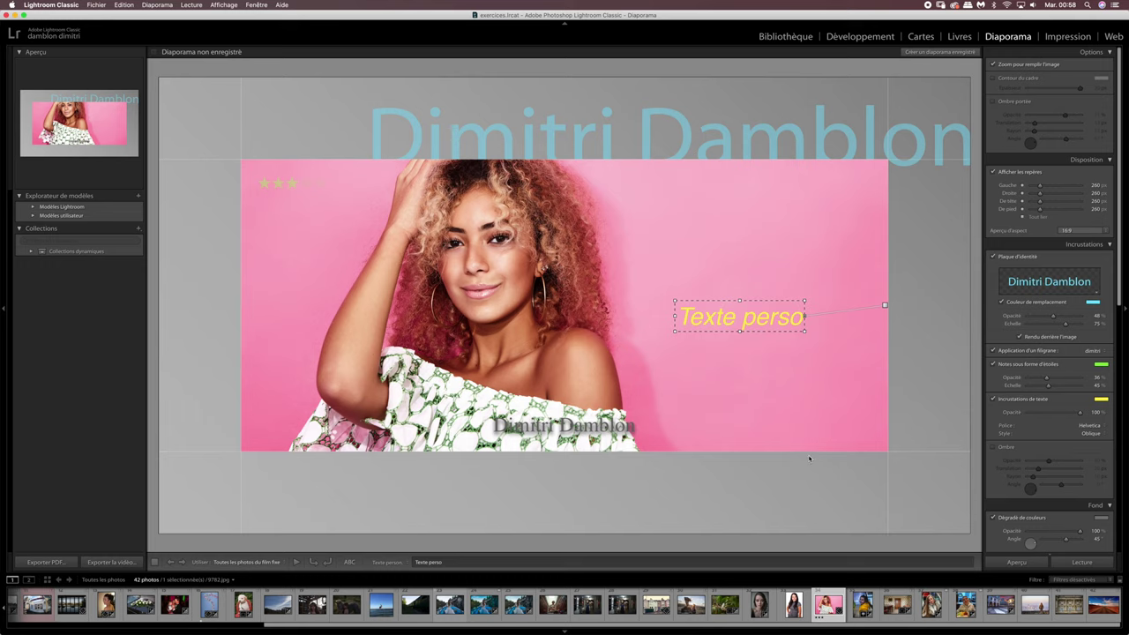
Add a second white custom text overlay reading 'test' over the photo's left side.
left_click(660, 482)
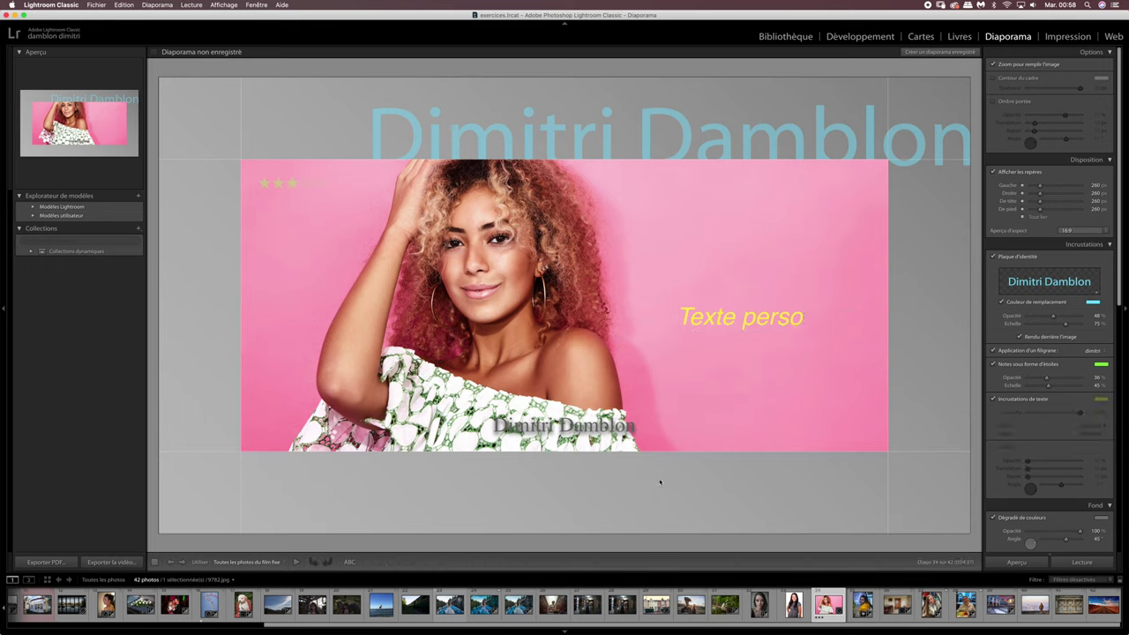
left_click(349, 562)
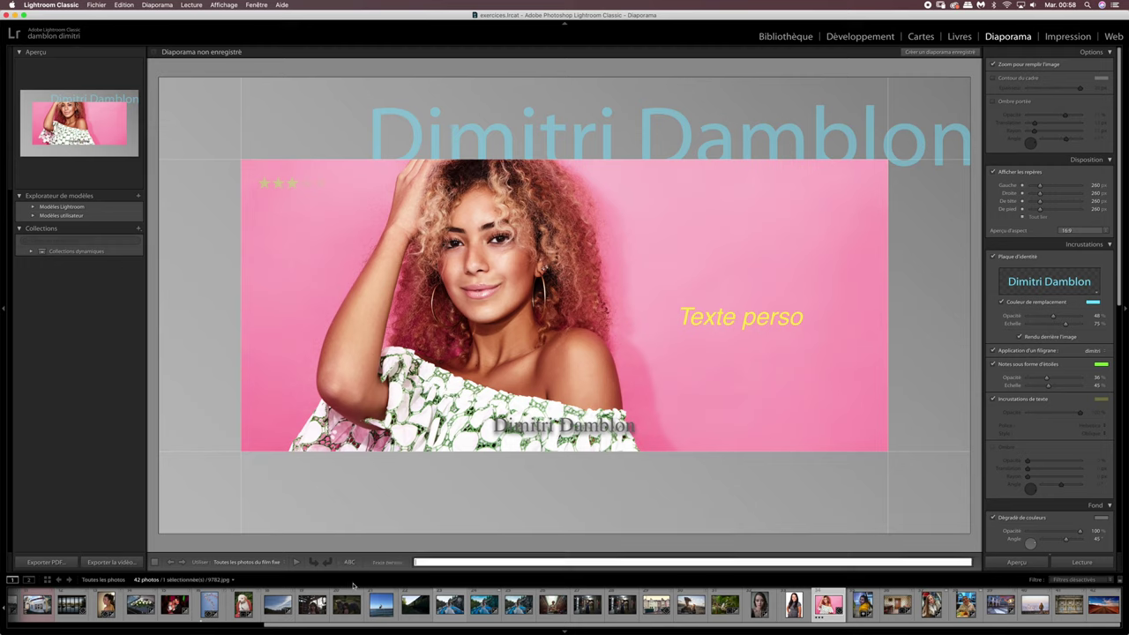
left_click(401, 565)
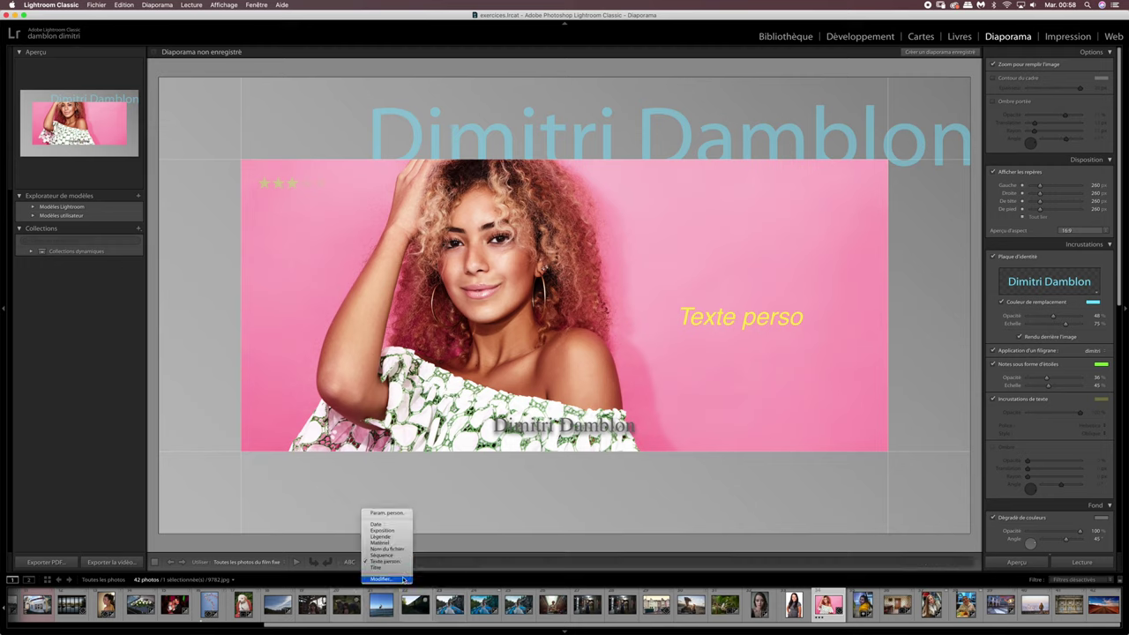
left_click(394, 561)
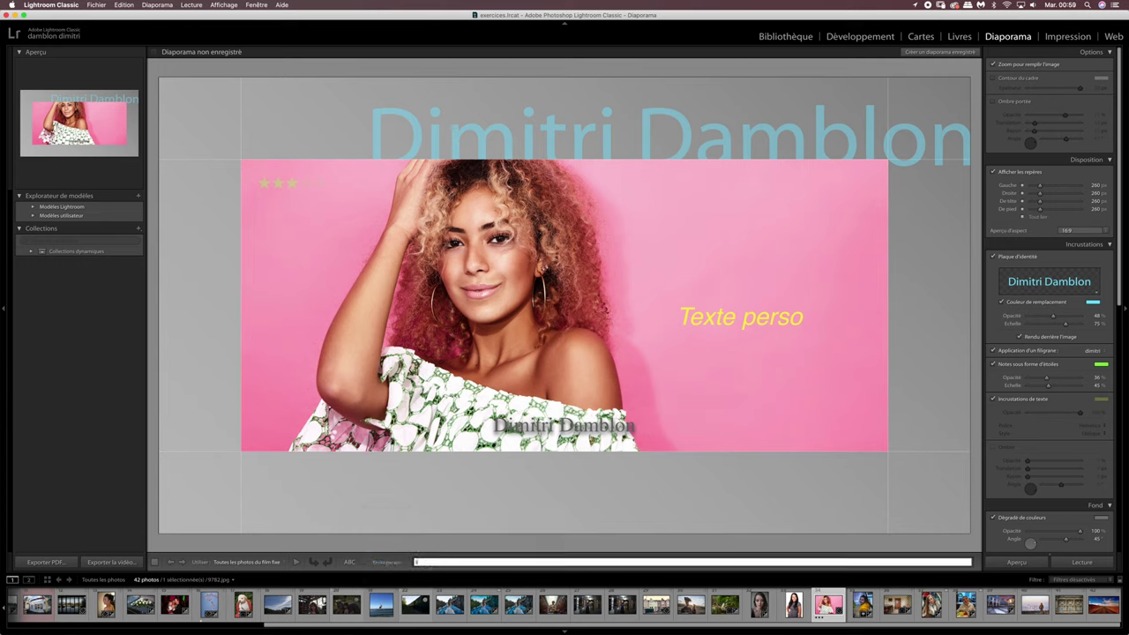
type("test")
key("Return")
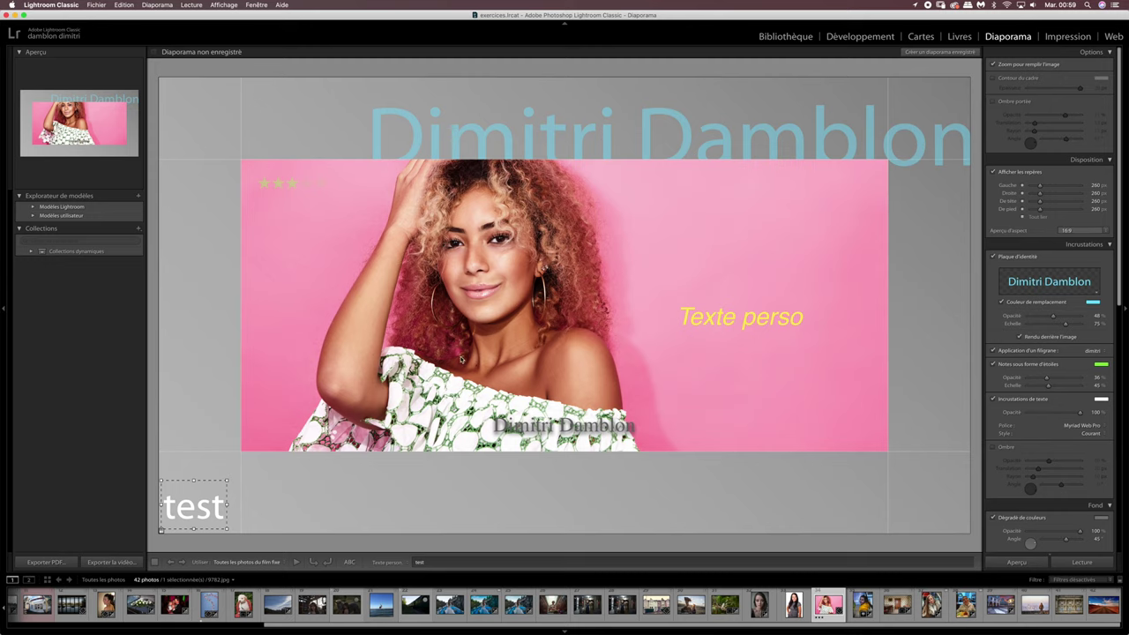
mouse_move(199, 504)
left_mouse_down()
mouse_move(246, 499)
mouse_move(328, 304)
left_mouse_up()
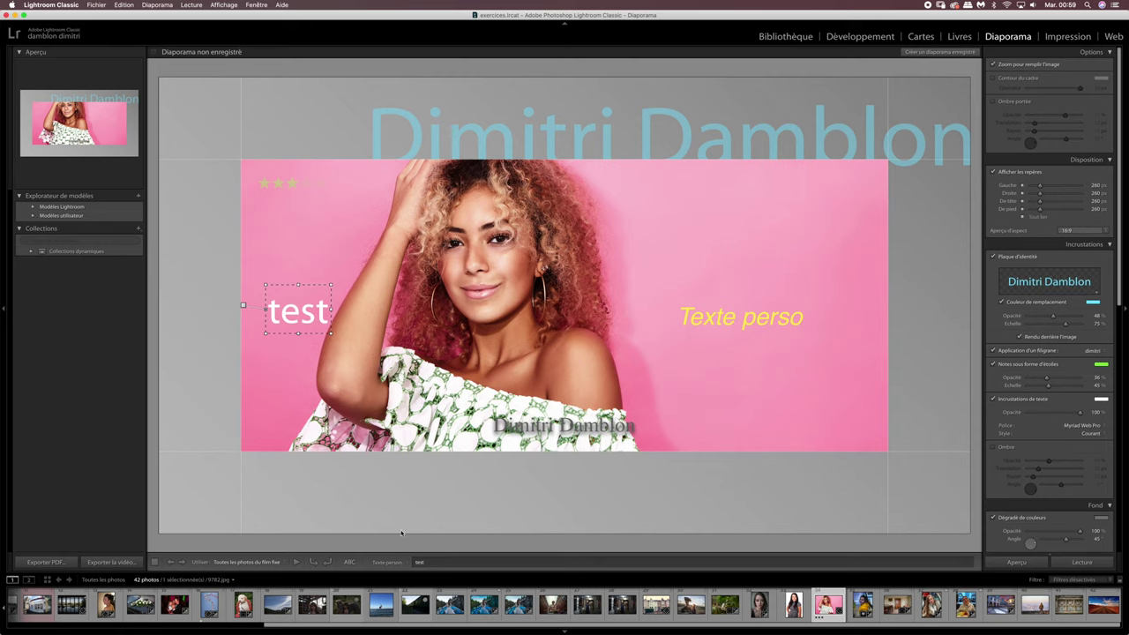
left_click(386, 562)
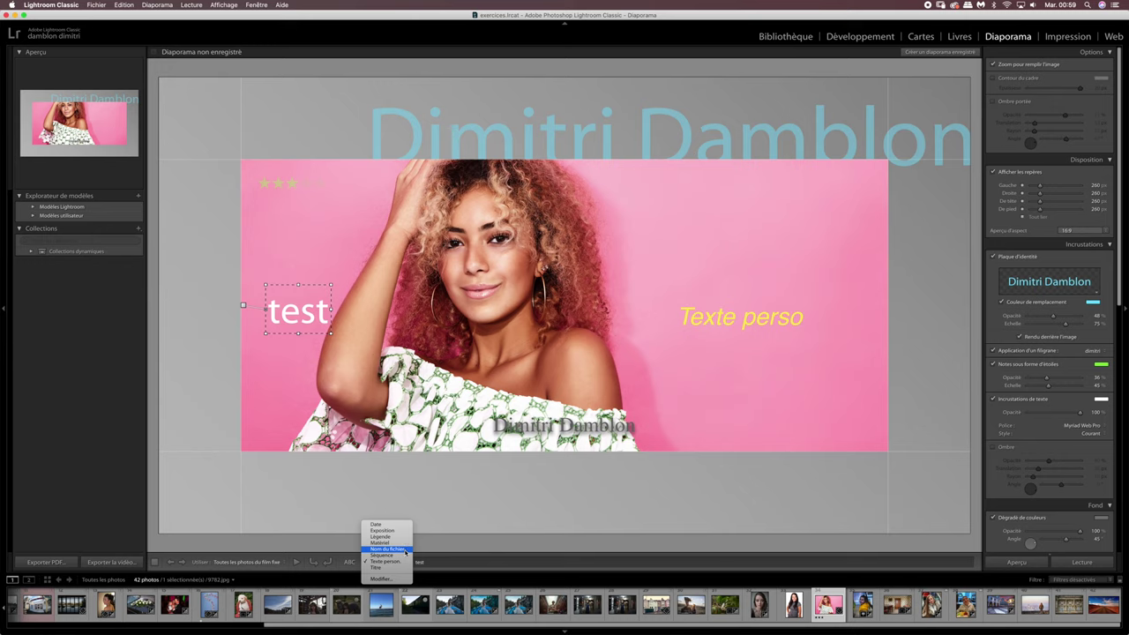
Make the second overlay show the photo's Légende after trying Nom du fichier, Matériel, Exposition, then lower Texte perso.
left_click(406, 550)
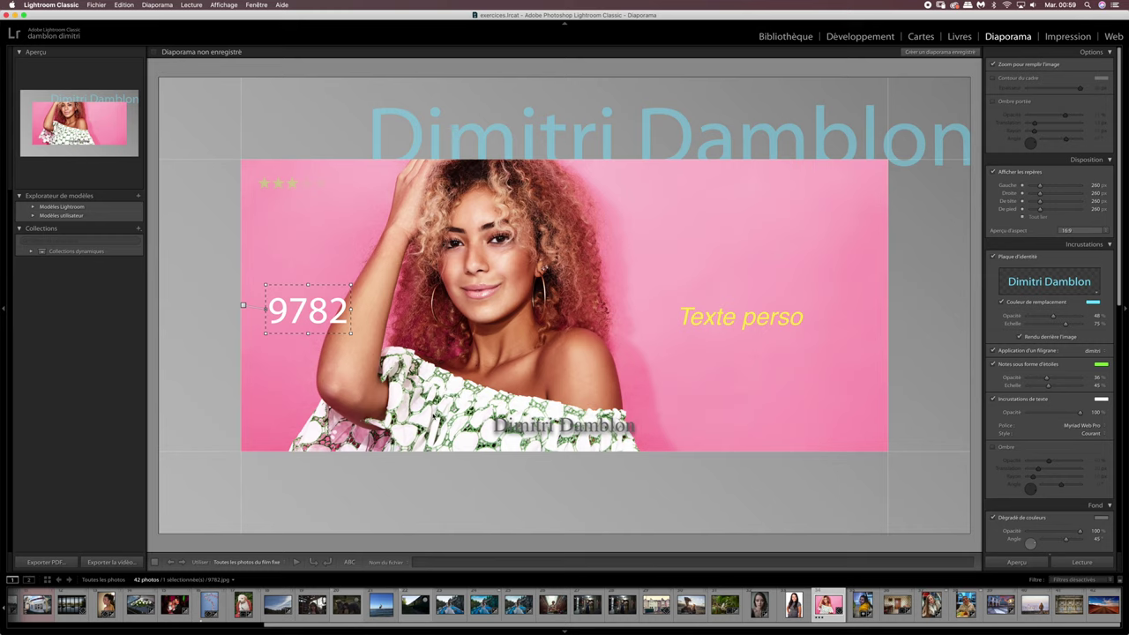
left_click(403, 563)
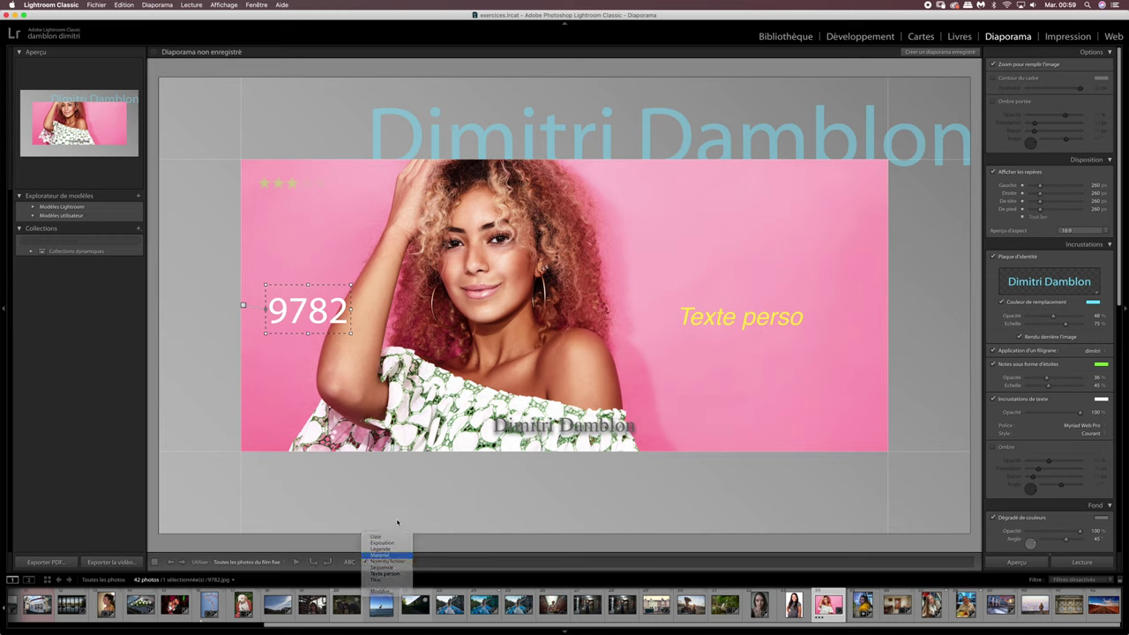
left_click(398, 555)
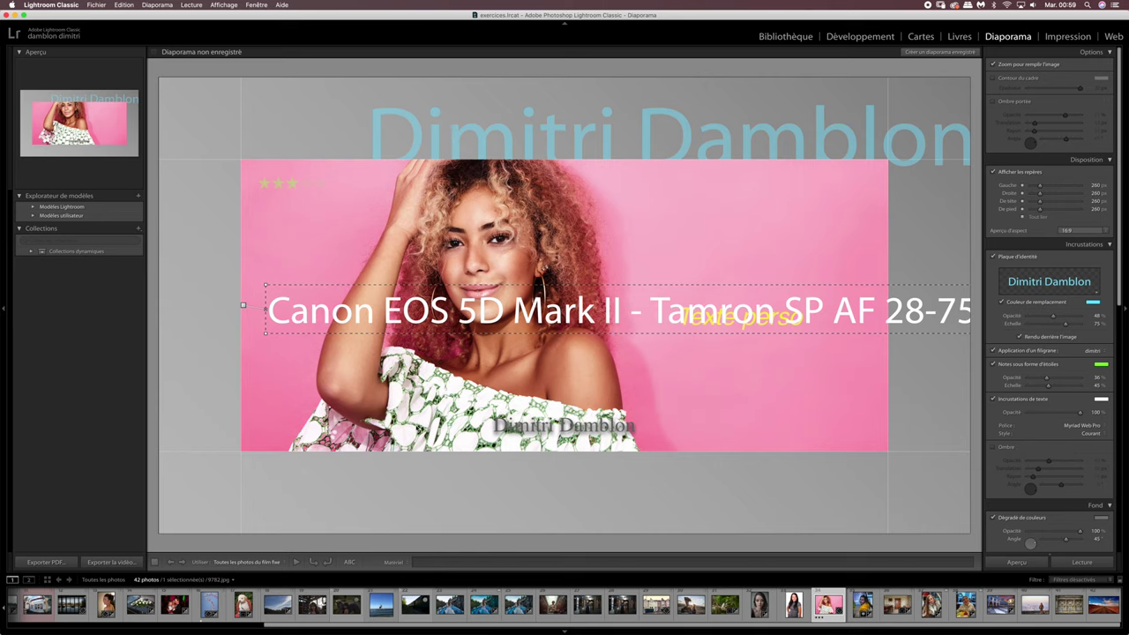
left_click(406, 565)
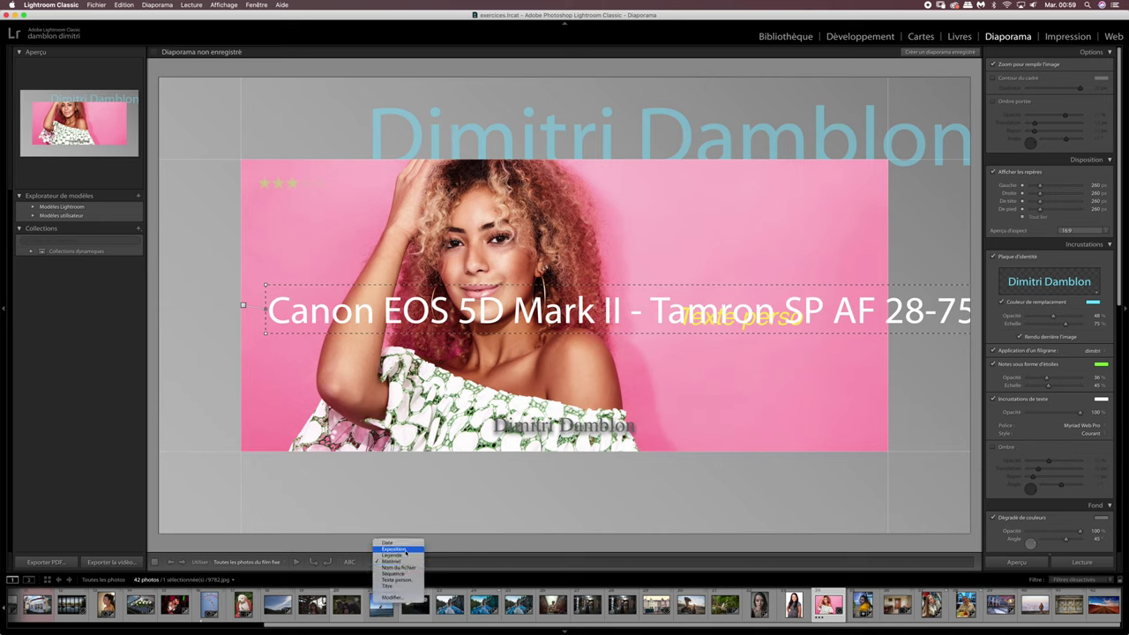
left_click(397, 578)
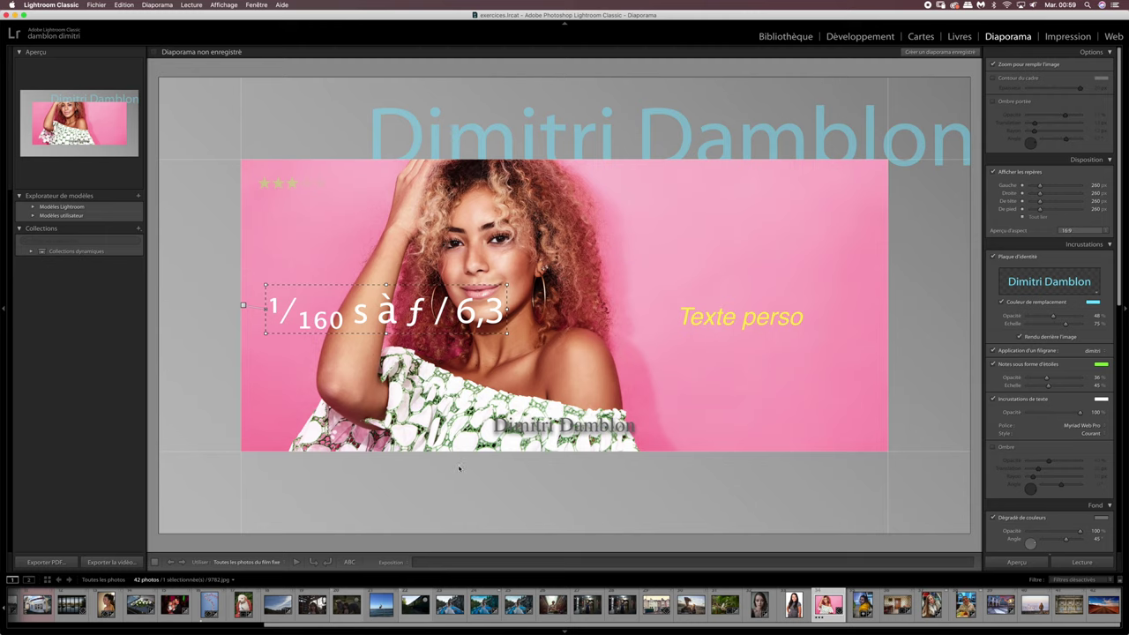
left_click(406, 561)
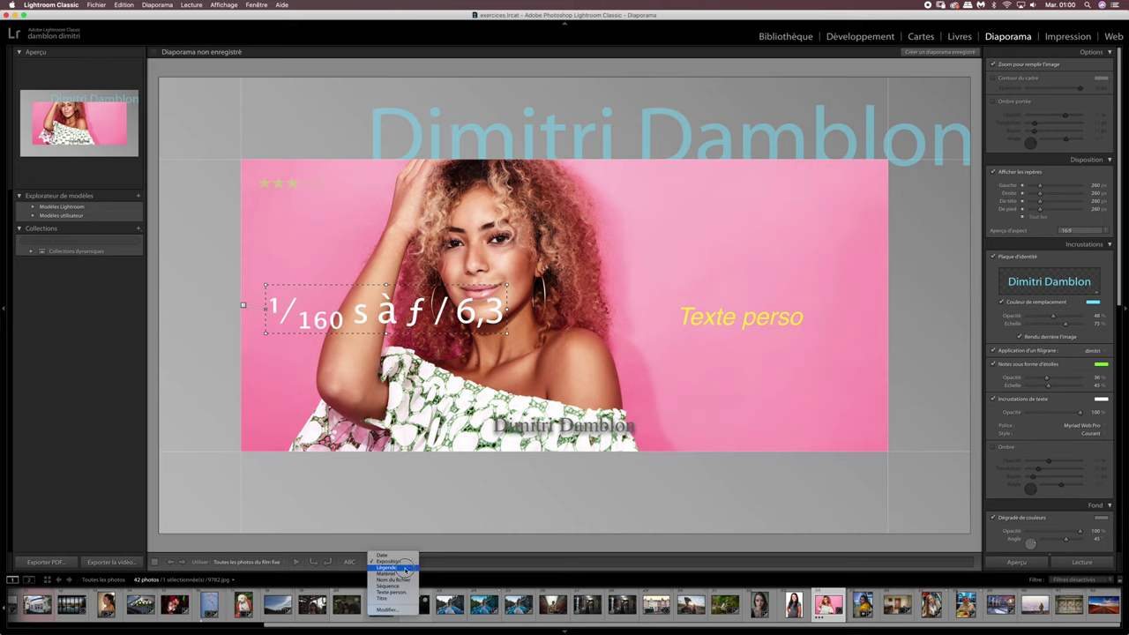
left_click(407, 567)
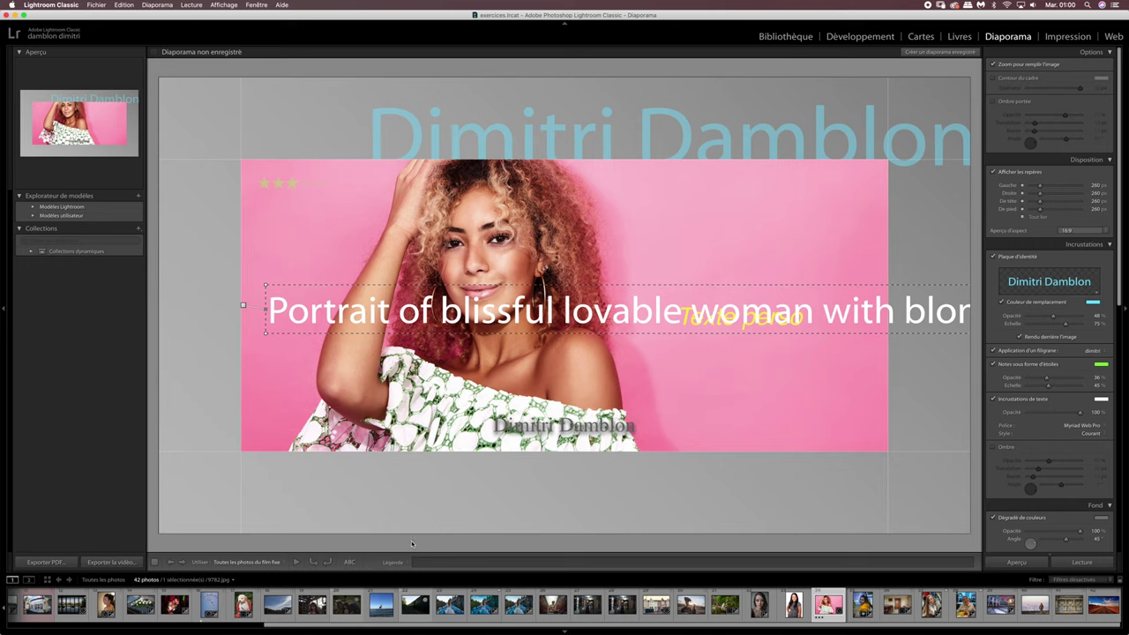
left_click_drag(739, 318, 717, 391)
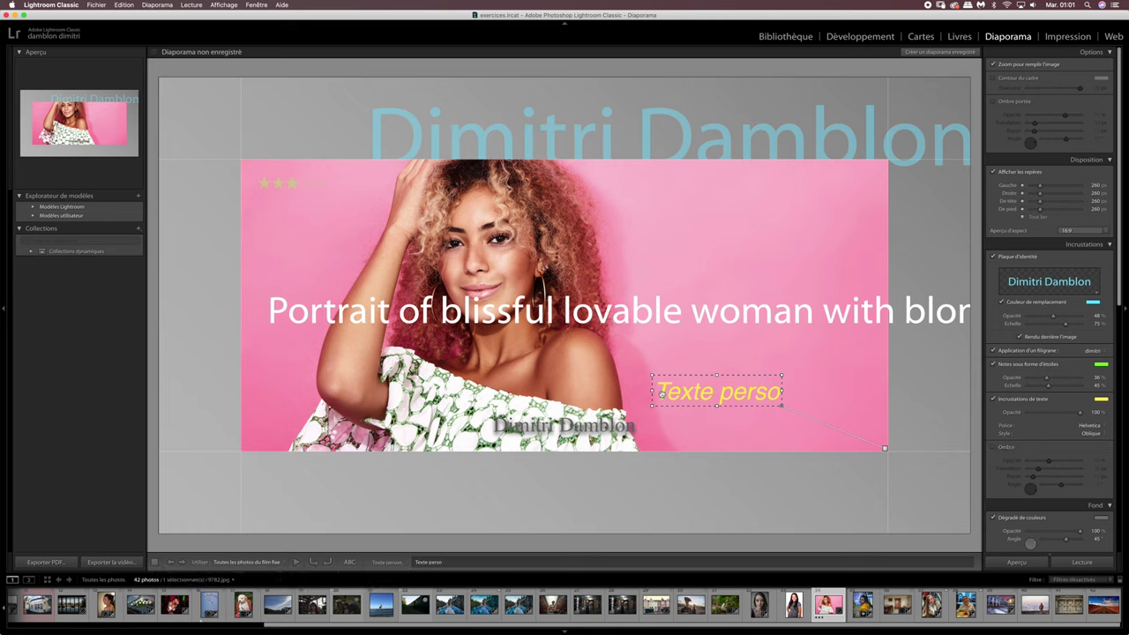
Add a text drop shadow at 47% opacity and 145° angle, then hide the identity plate.
left_click(994, 448)
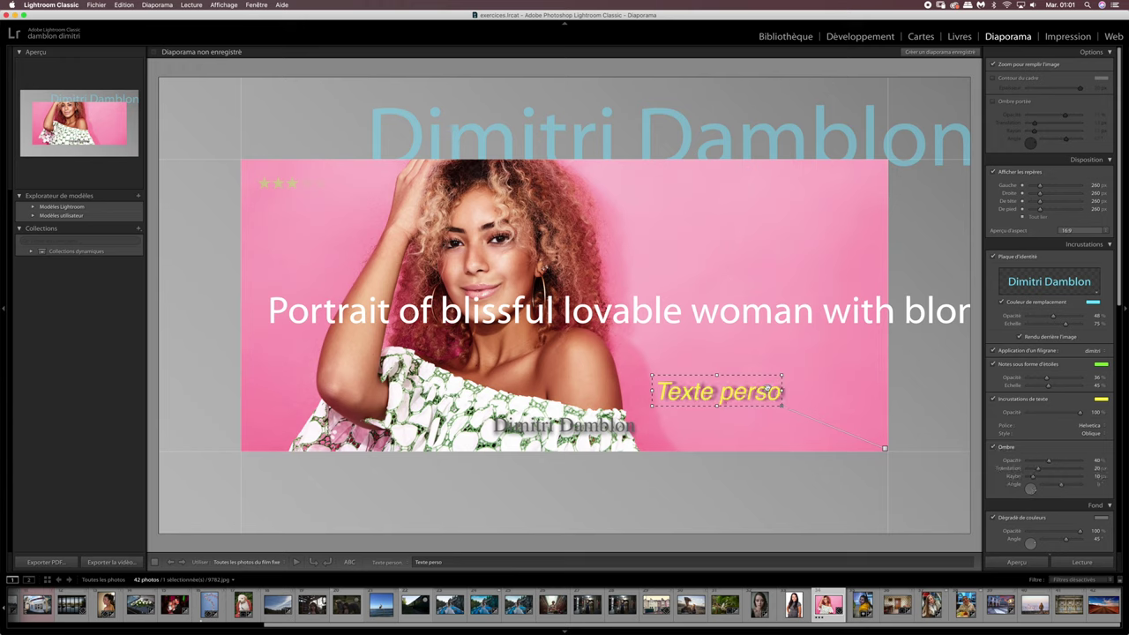
left_click_drag(1049, 461, 1041, 463)
left_click_drag(1041, 463, 1064, 471)
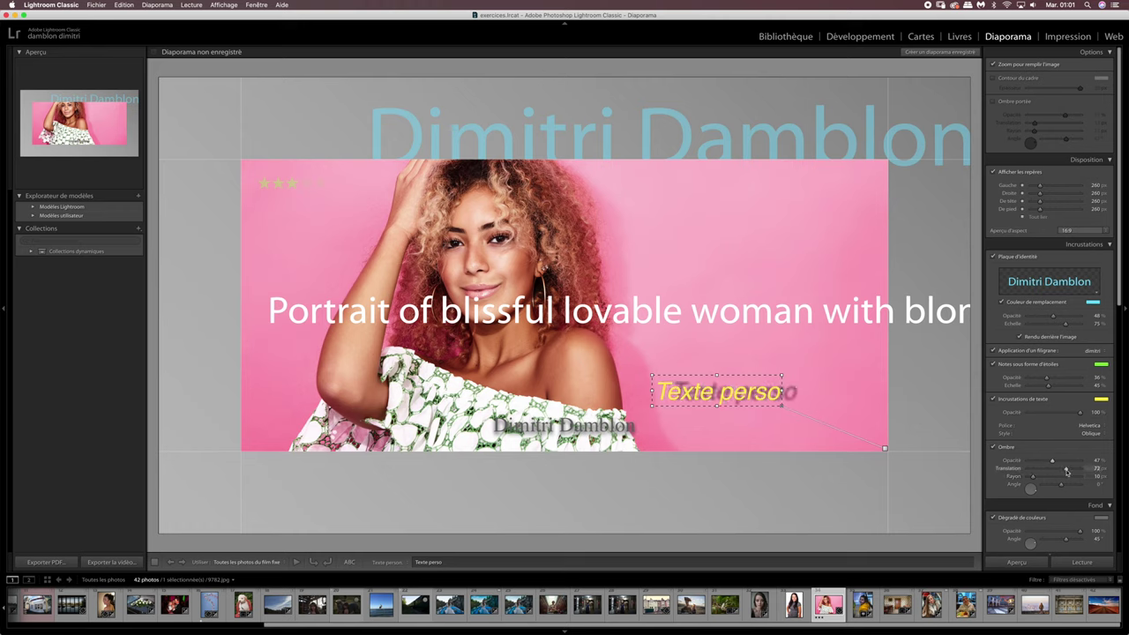
mouse_move(1064, 471)
left_mouse_down()
mouse_move(1033, 471)
mouse_move(1034, 481)
left_mouse_up()
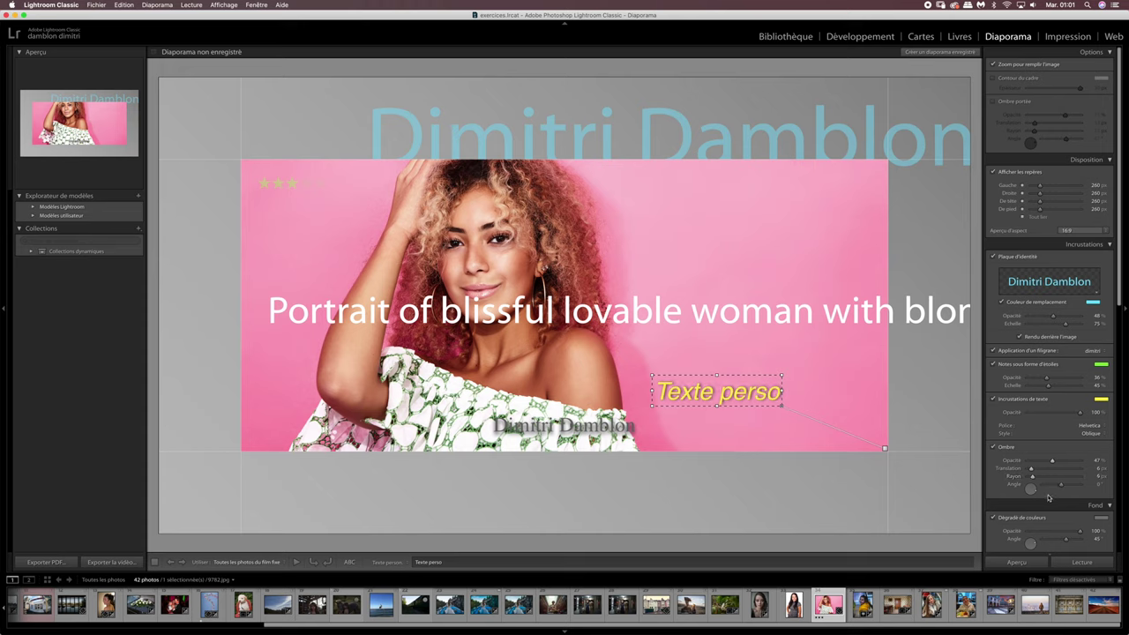
left_click_drag(1061, 485, 1053, 486)
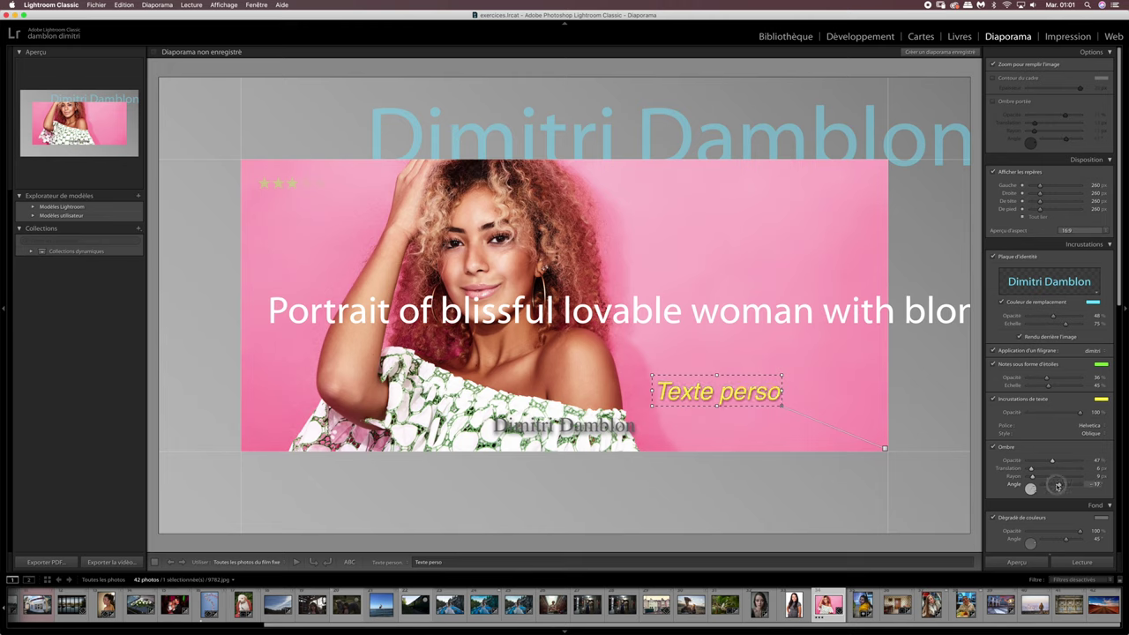
left_click_drag(1054, 486, 1062, 486)
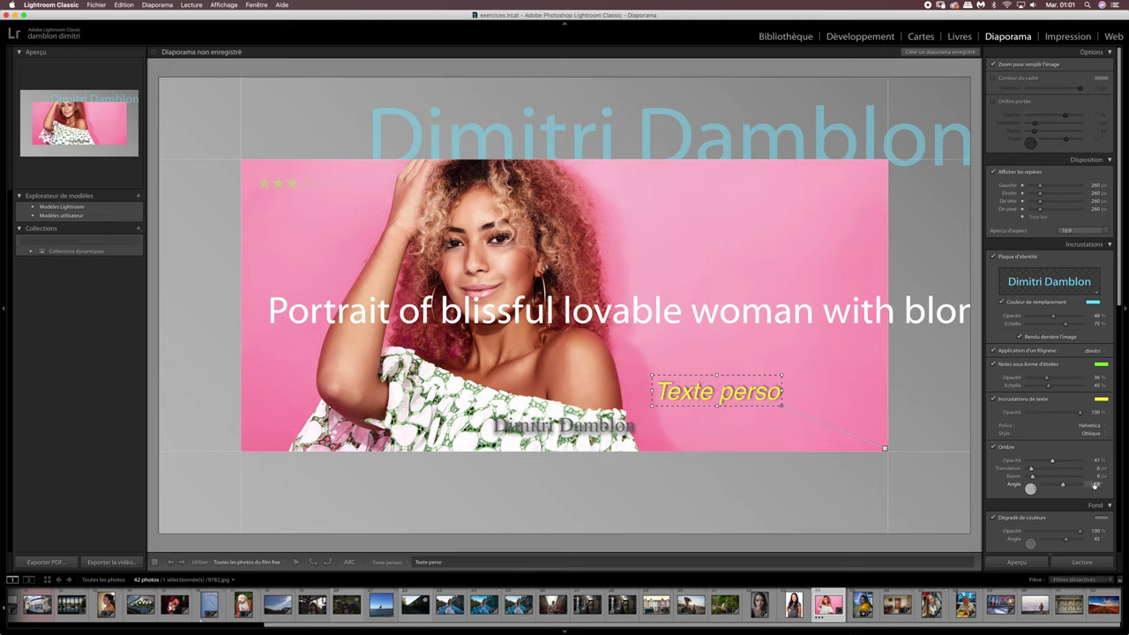
left_click_drag(1038, 491, 1030, 488)
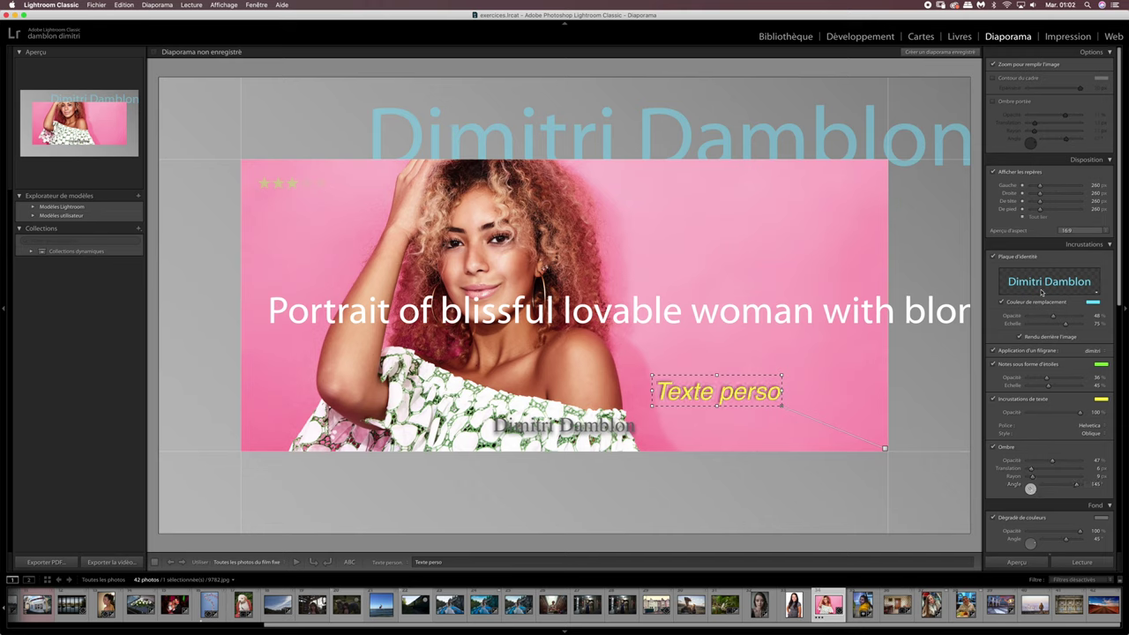
left_click(993, 256)
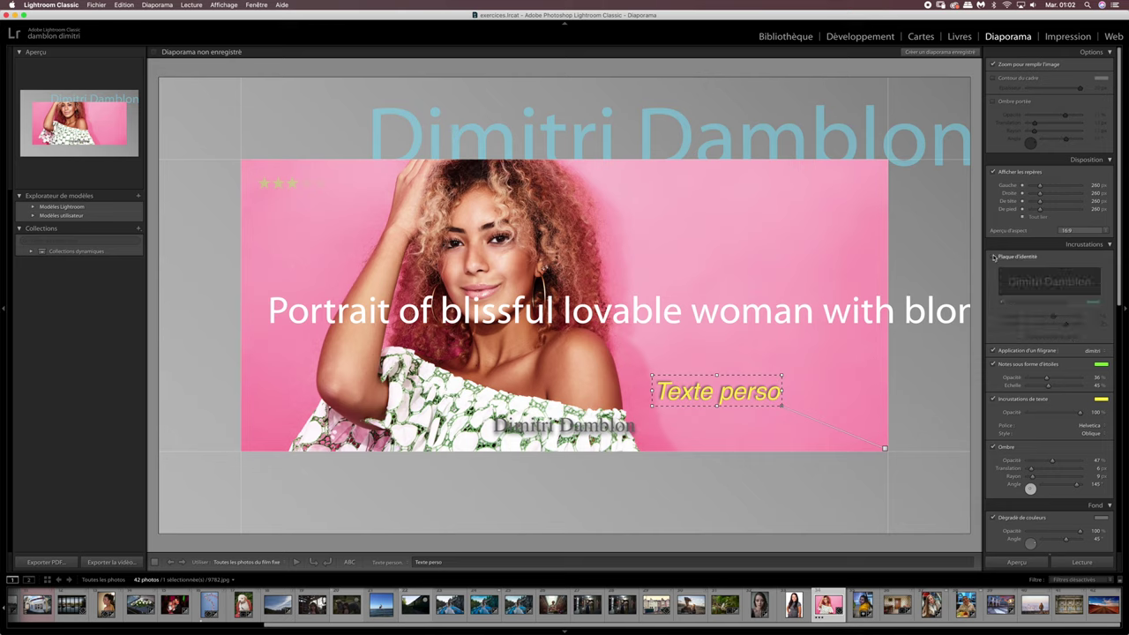
left_click(993, 257)
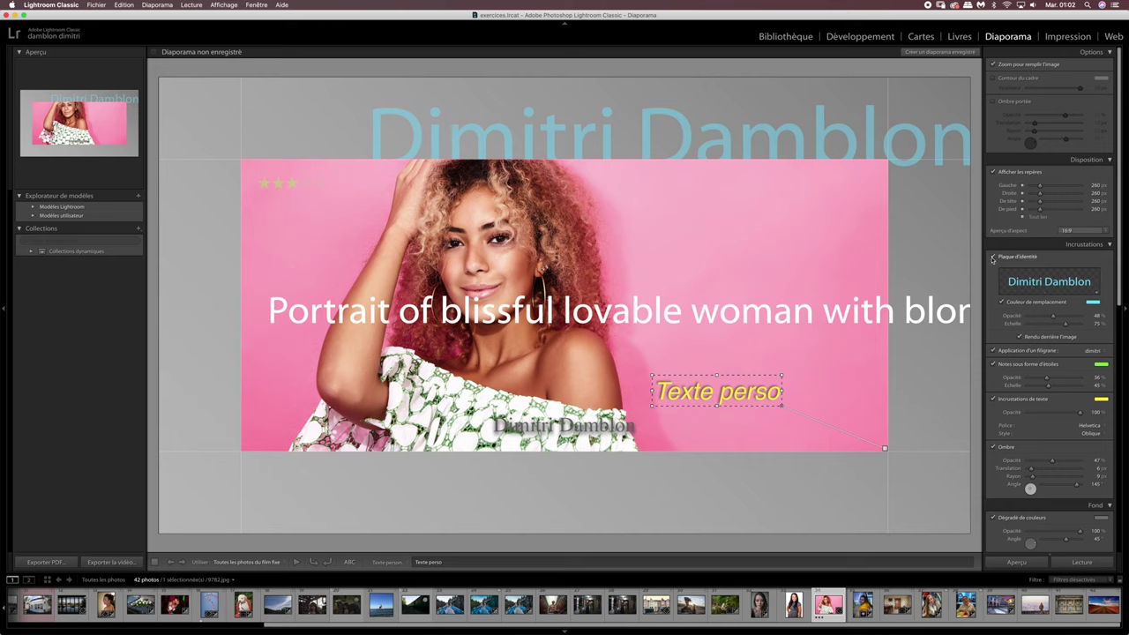
left_click(993, 351)
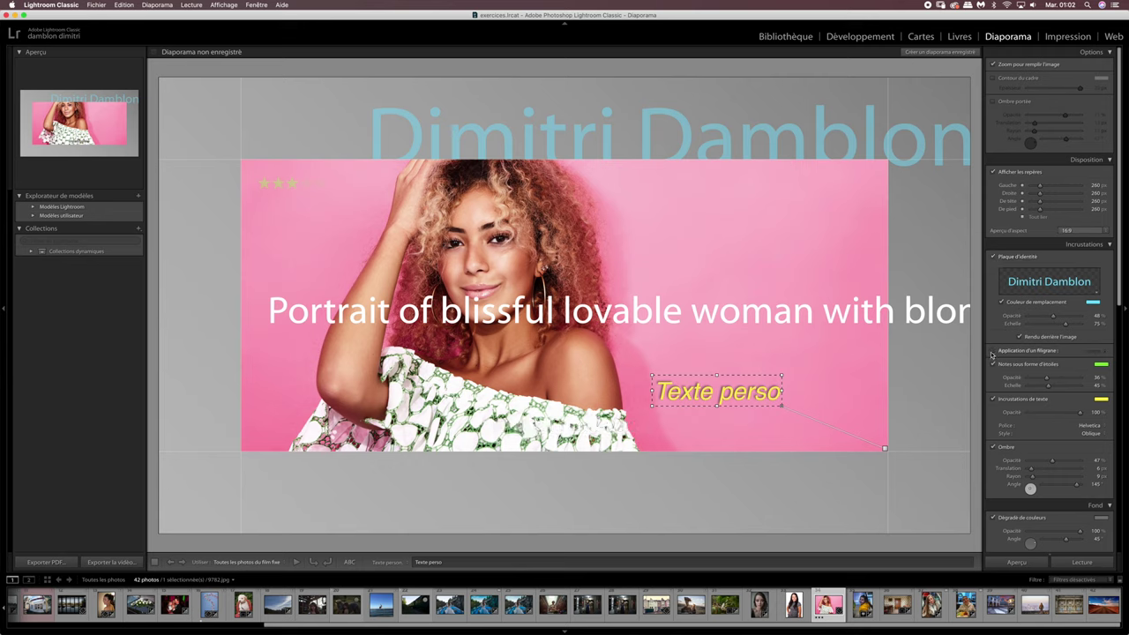
left_click(994, 351)
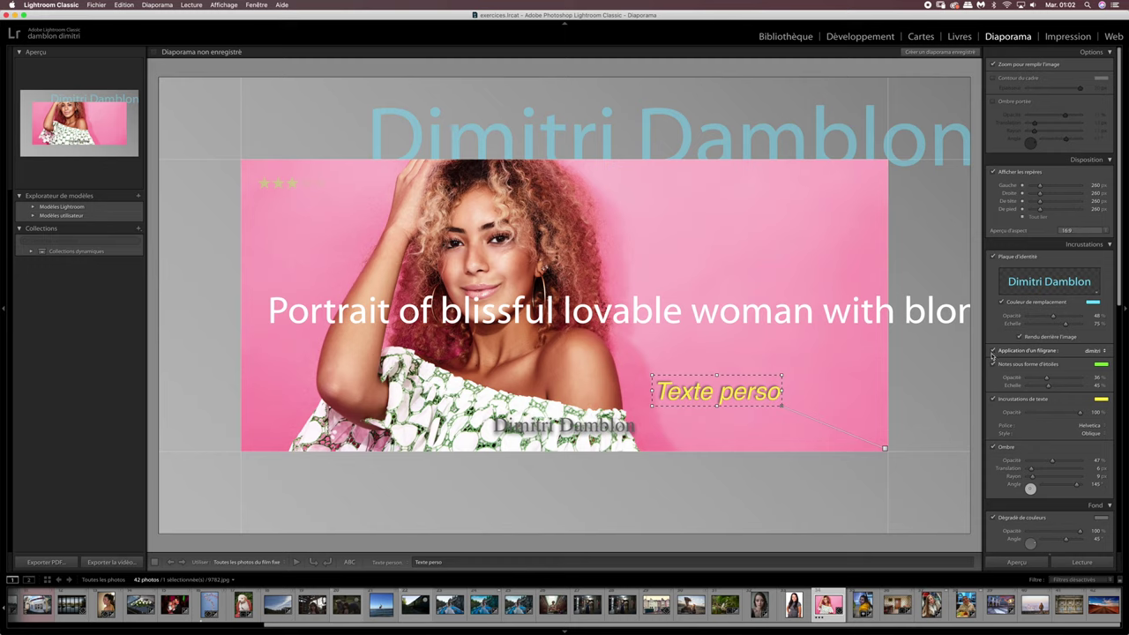
left_click(993, 364)
left_click(993, 364)
left_click(993, 400)
left_click(993, 399)
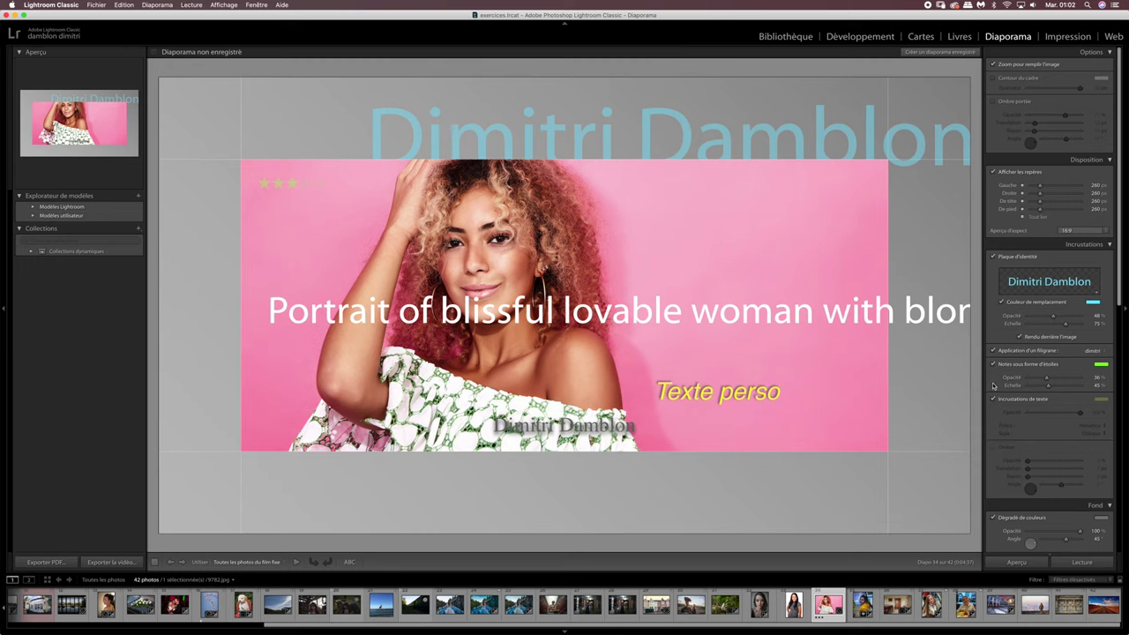
left_click_drag(1113, 311, 1106, 430)
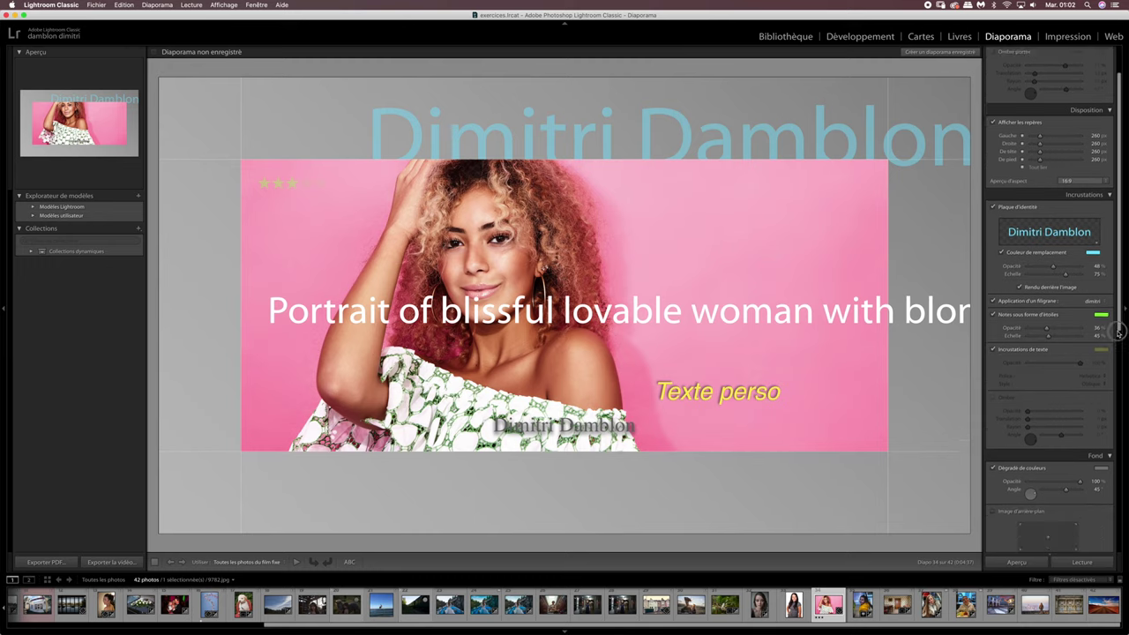
scroll(1106, 430, "down", 1)
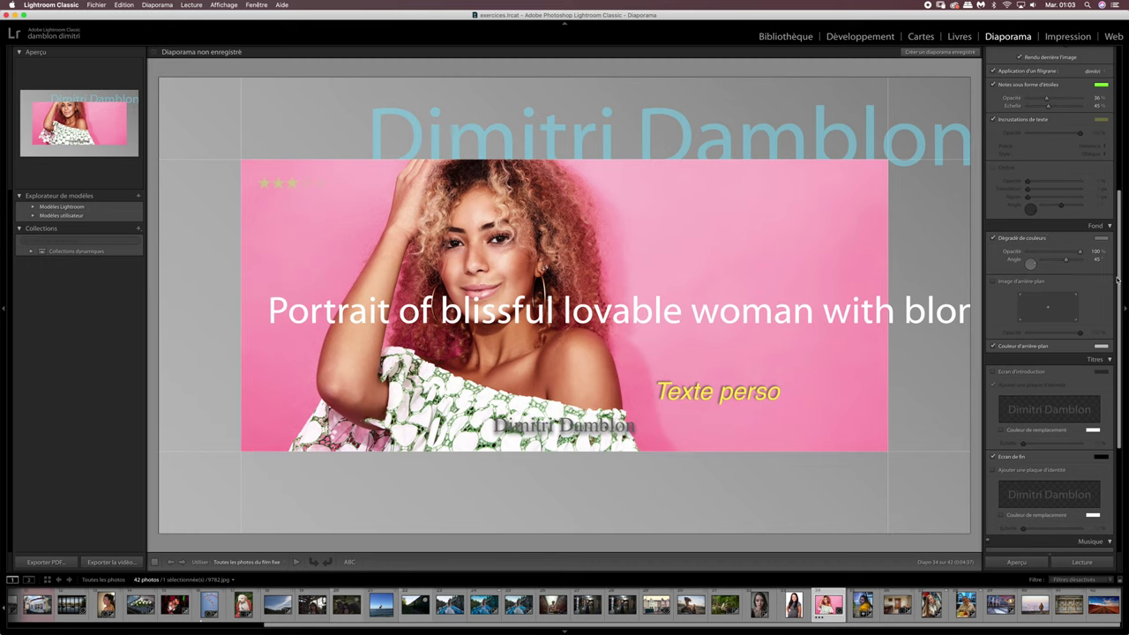
scroll(1049, 184, "up", 10)
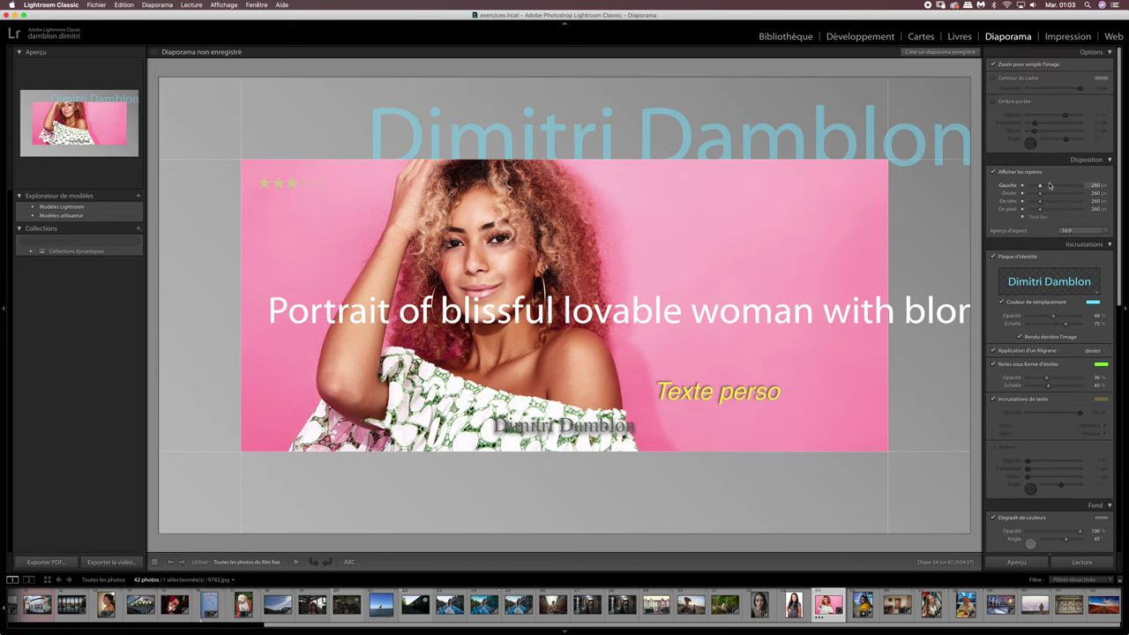
Drag the linked Left margin slider until all four margins read 291 px.
left_click_drag(1040, 185, 1021, 188)
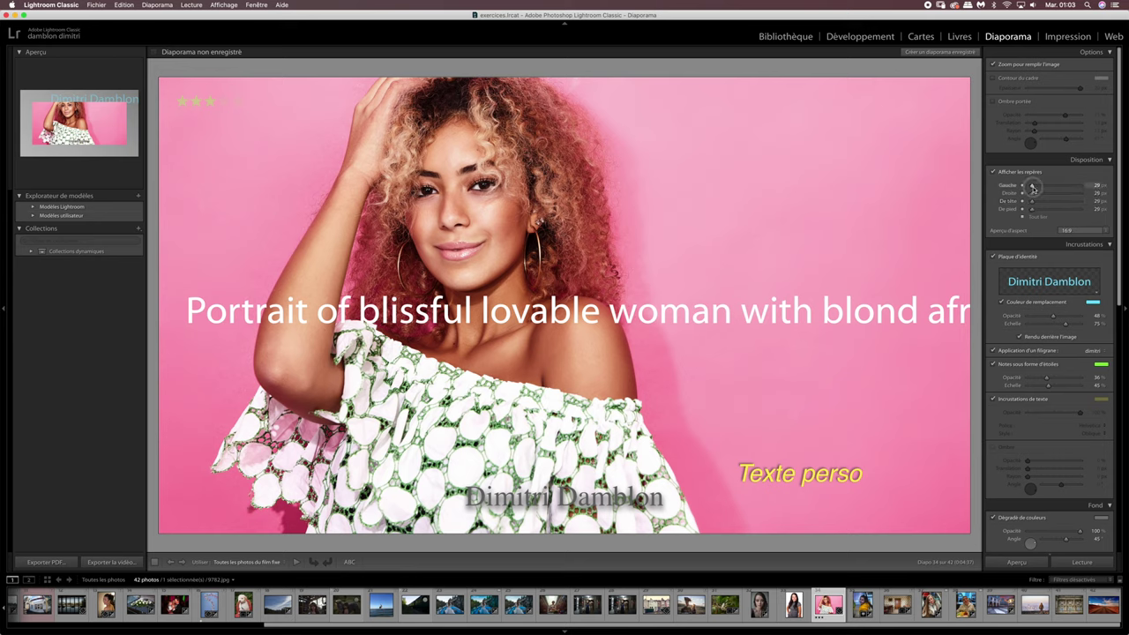
left_click_drag(1034, 187, 1041, 189)
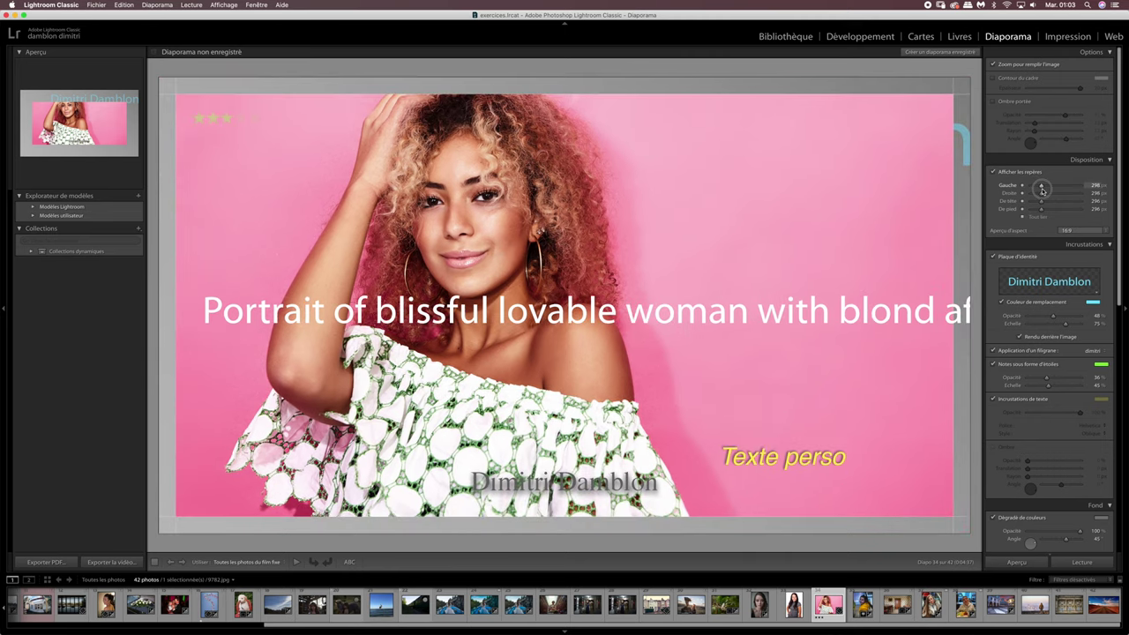
left_click_drag(1042, 188, 1042, 188)
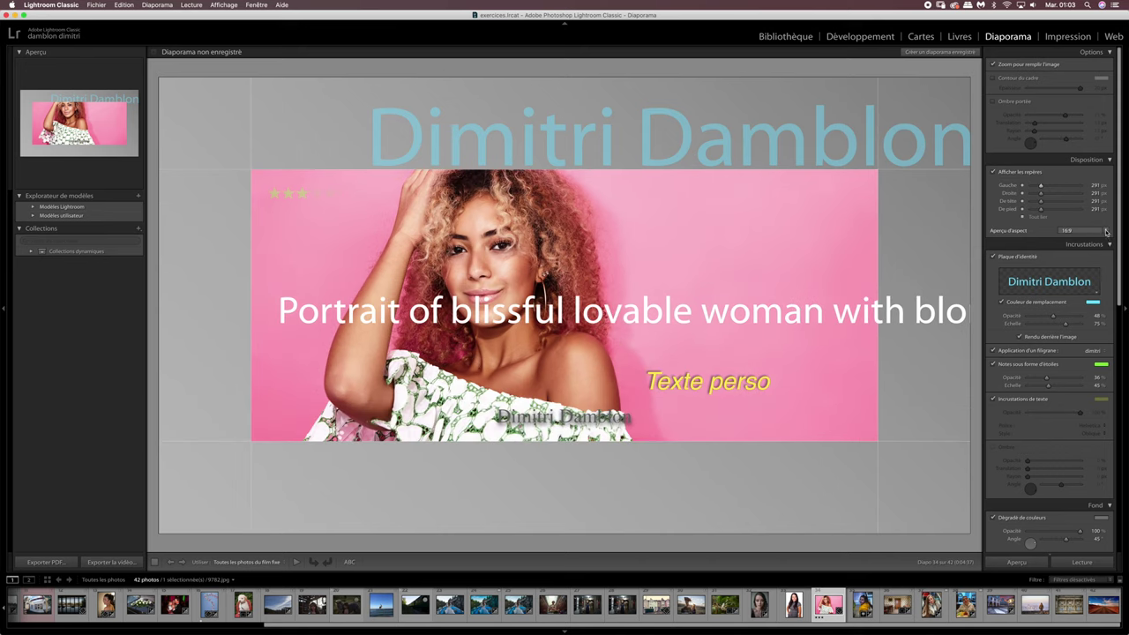
scroll(1113, 291, "down", 3)
scroll(1109, 326, "down", 3)
scroll(1107, 362, "down", 2)
scroll(1103, 393, "down", 2)
scroll(1098, 380, "up", 1)
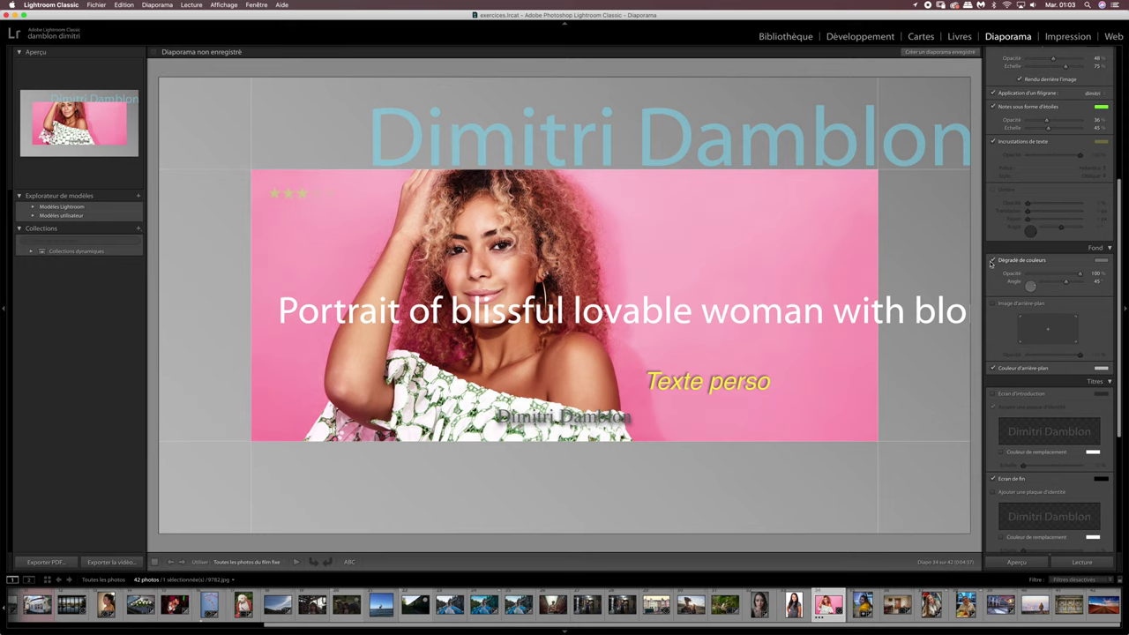
Uncheck Color Wash so the slide sits on a plain grey background.
left_click(994, 262)
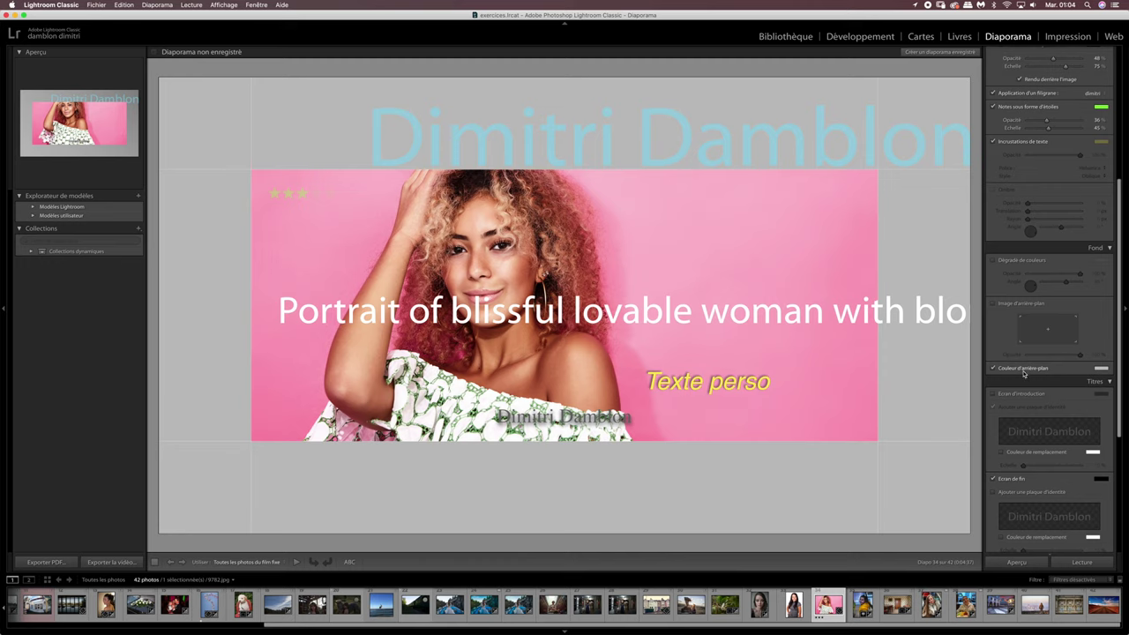
left_click(1102, 369)
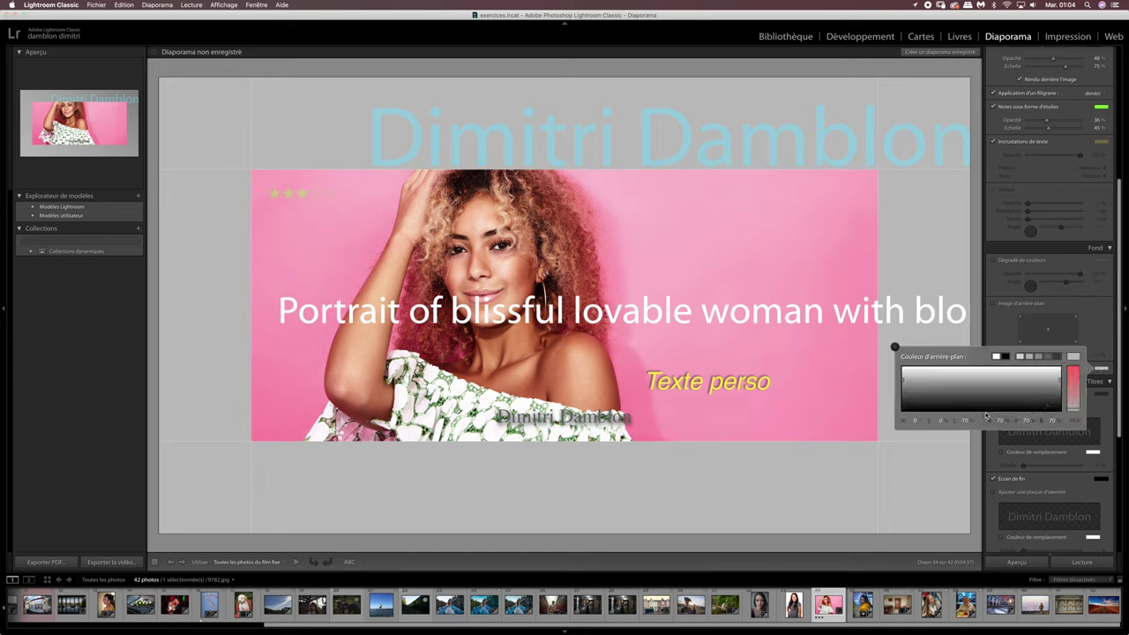
Try white, black and green, then set the slide background colour to bright yellow.
left_click(943, 376)
left_click_drag(947, 374, 949, 401)
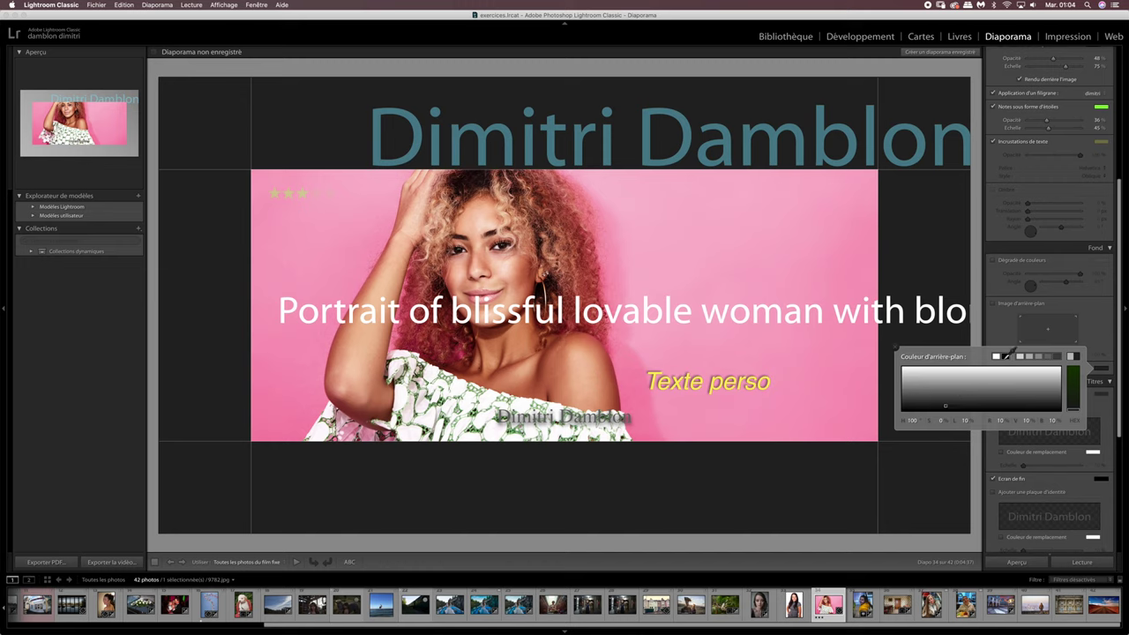
left_click(997, 357)
left_click(1004, 356)
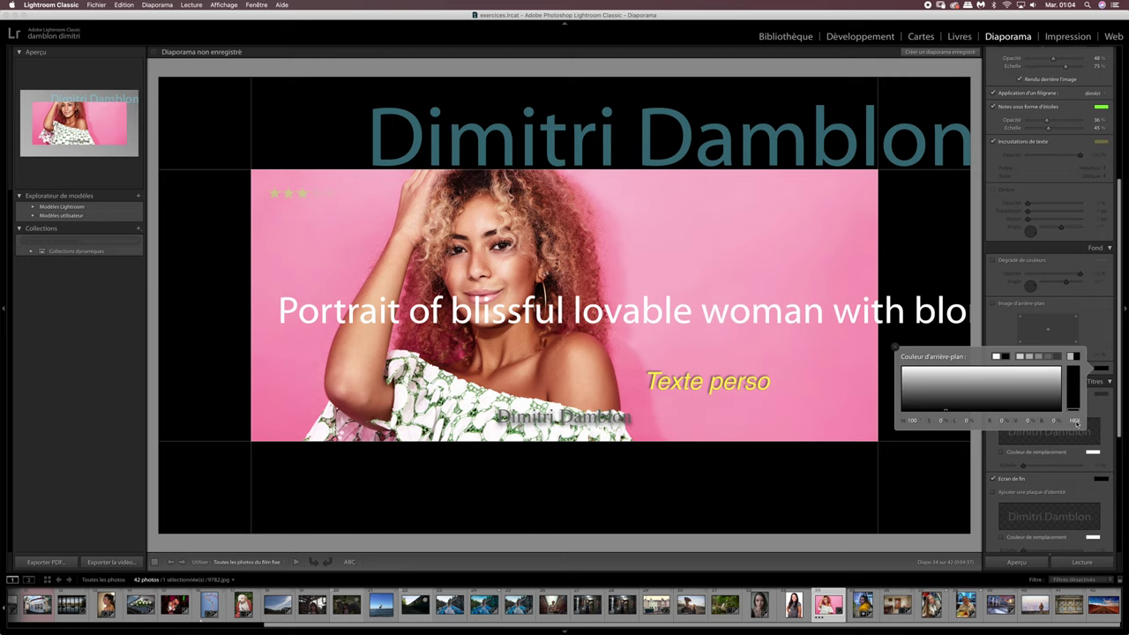
left_click(1074, 404)
left_click_drag(1075, 403, 1075, 369)
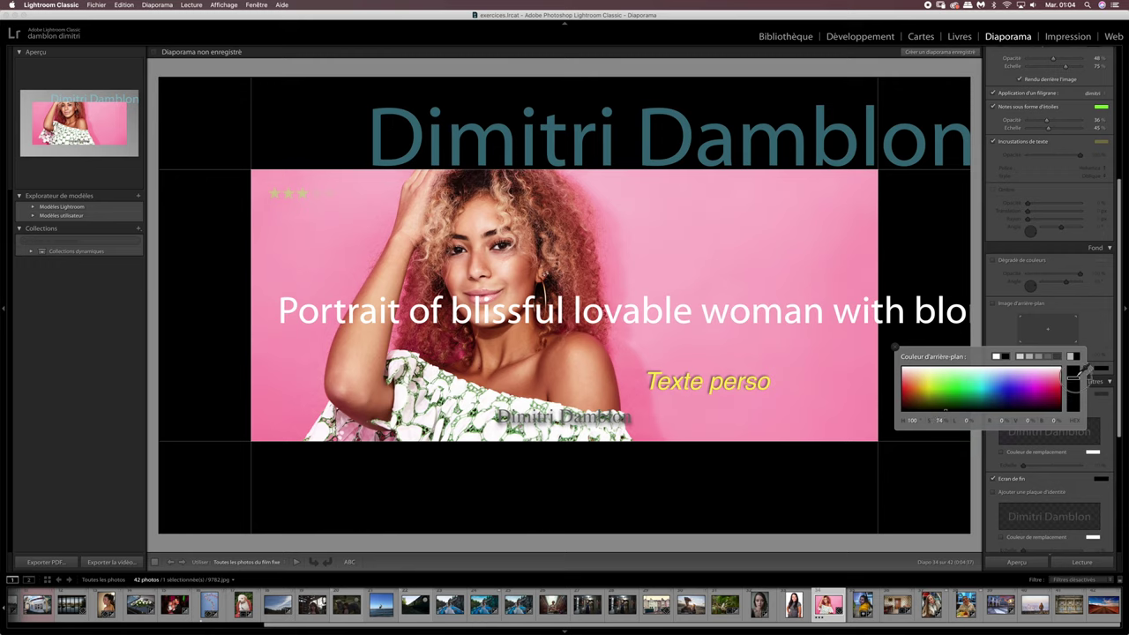
left_click(967, 384)
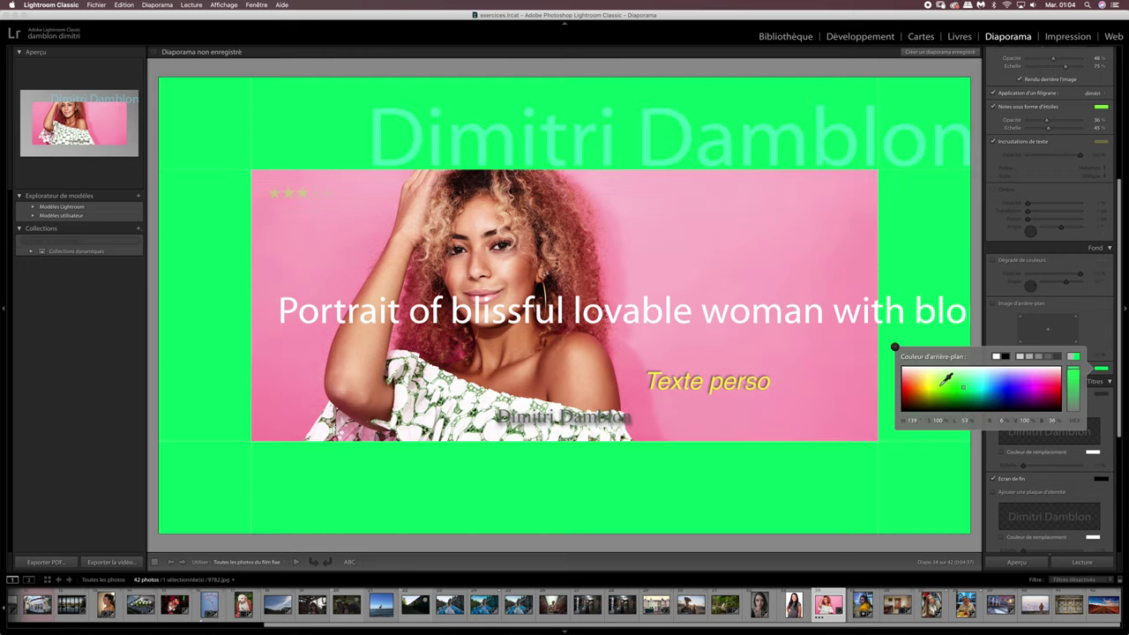
left_click(935, 387)
left_click_drag(925, 386, 963, 377)
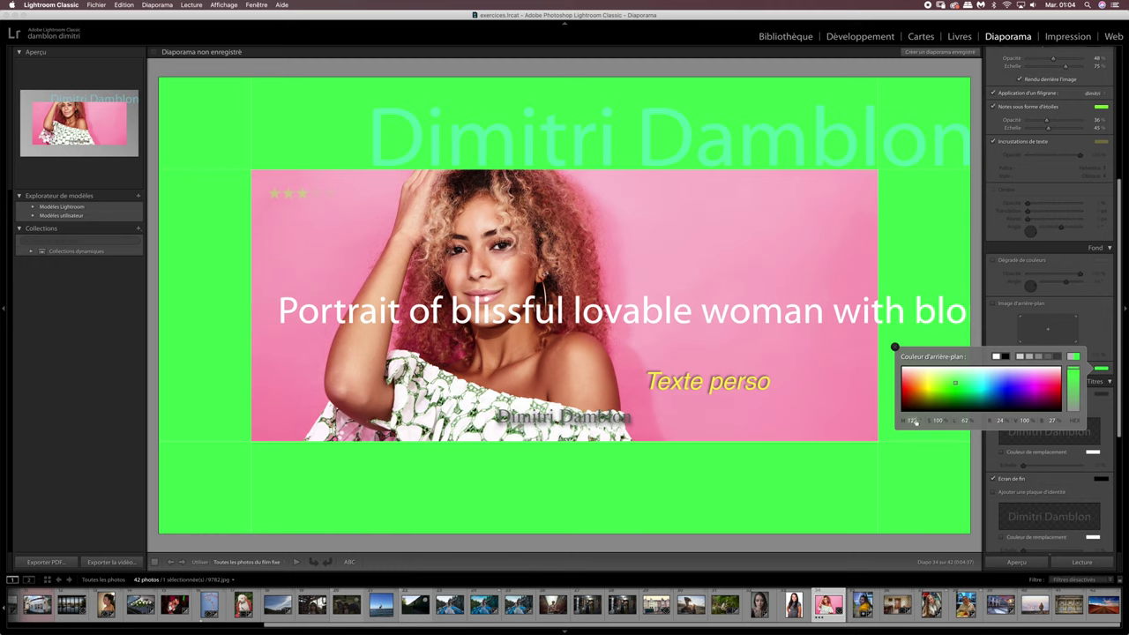
left_click_drag(916, 422, 951, 424)
left_click_drag(946, 384, 928, 383)
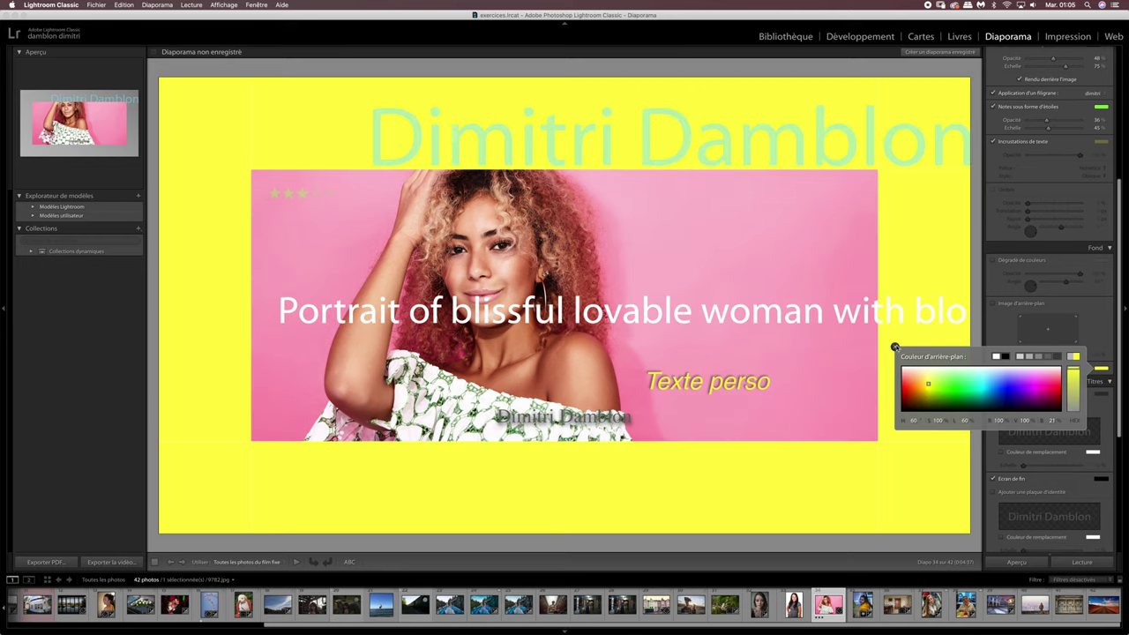
left_click(895, 347)
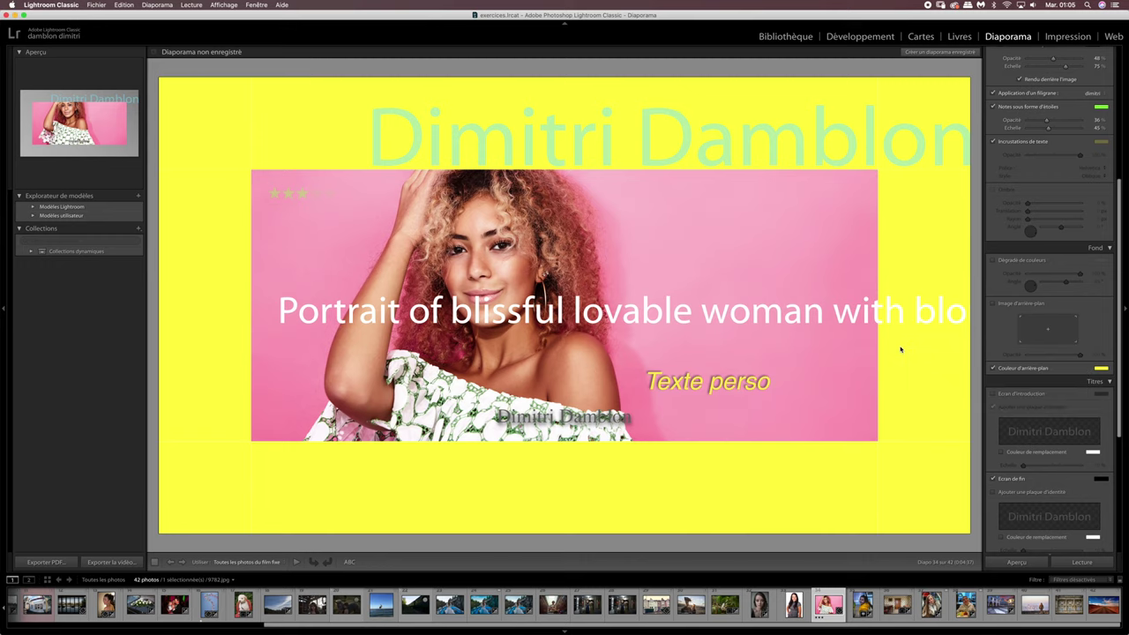
Change the background colour to dark green and switch Color Wash back on.
left_click(994, 367)
left_click(993, 368)
left_click(994, 368)
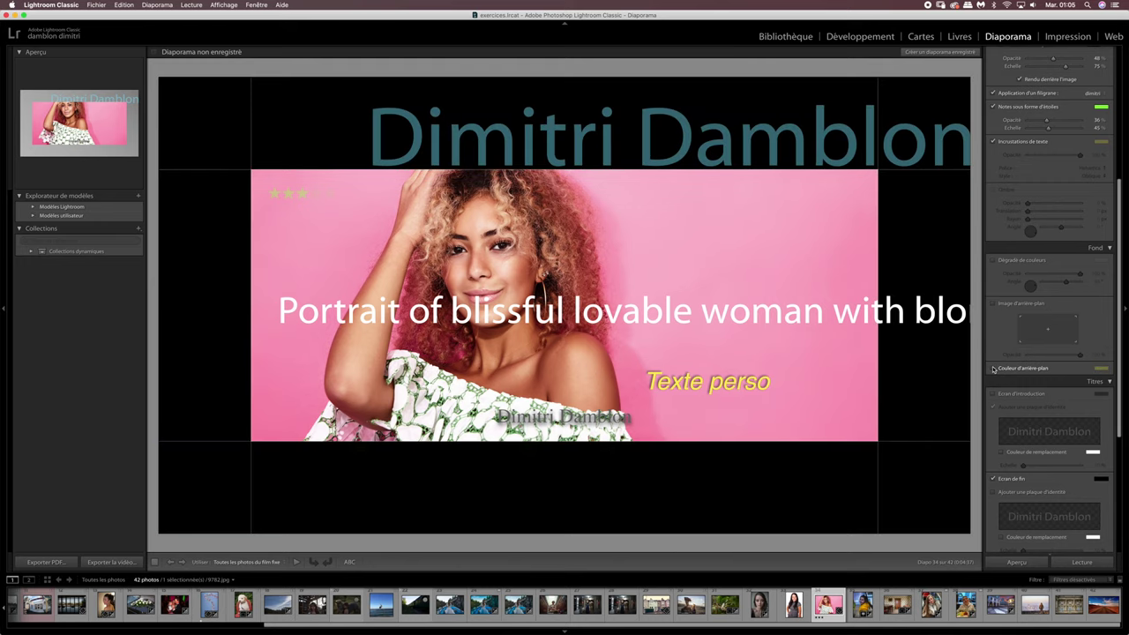
left_click(993, 368)
left_click(1101, 368)
left_click_drag(1011, 378, 976, 403)
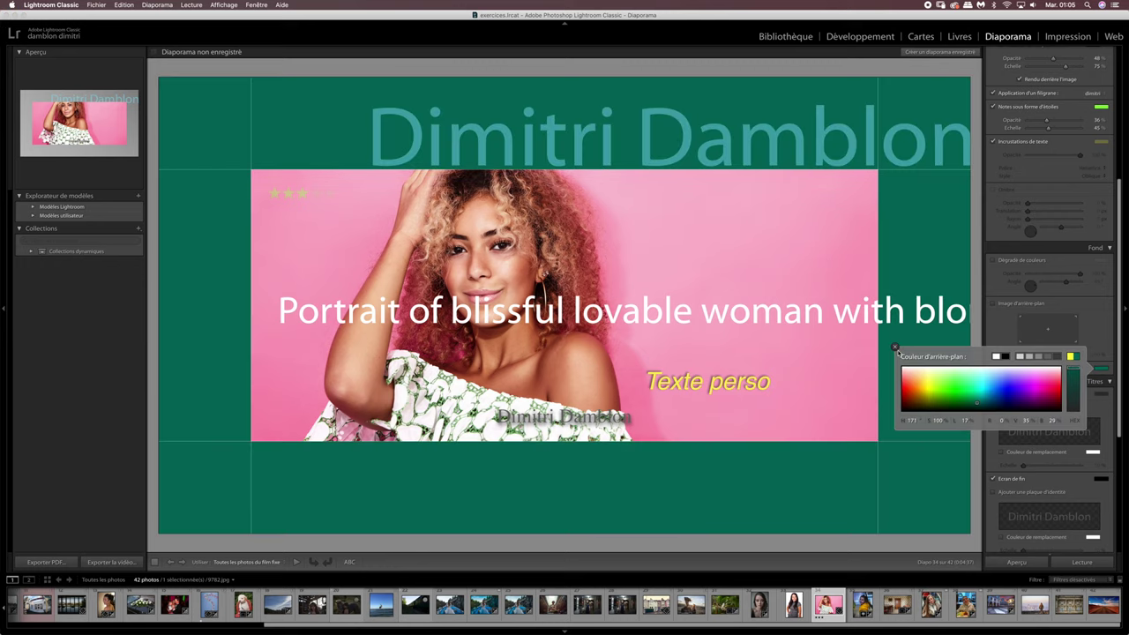
left_click(895, 347)
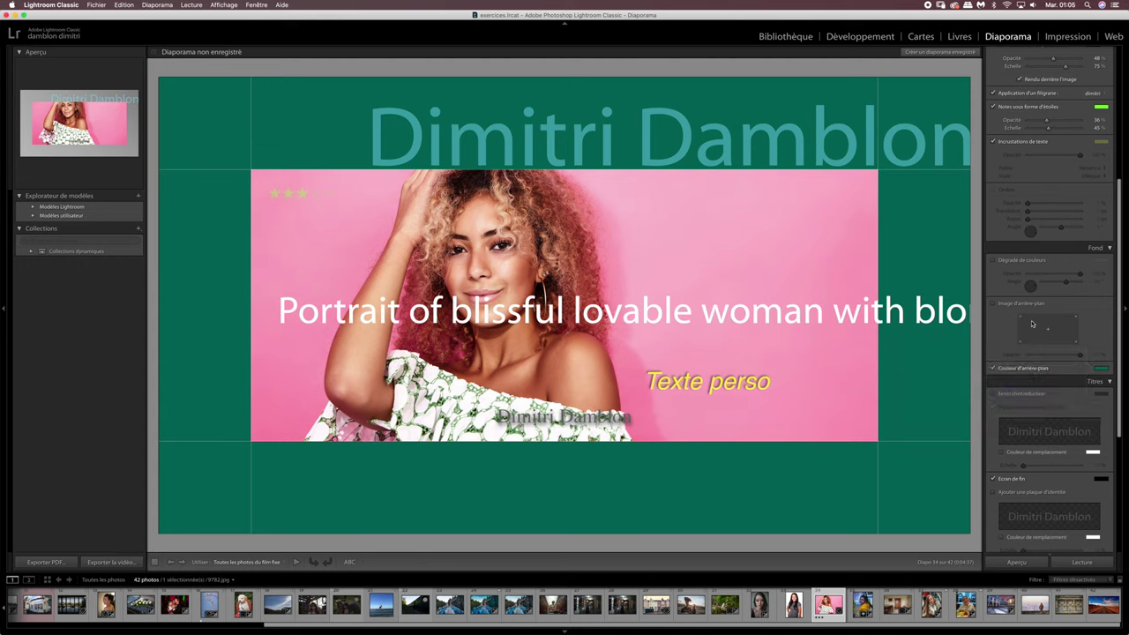
left_click(997, 261)
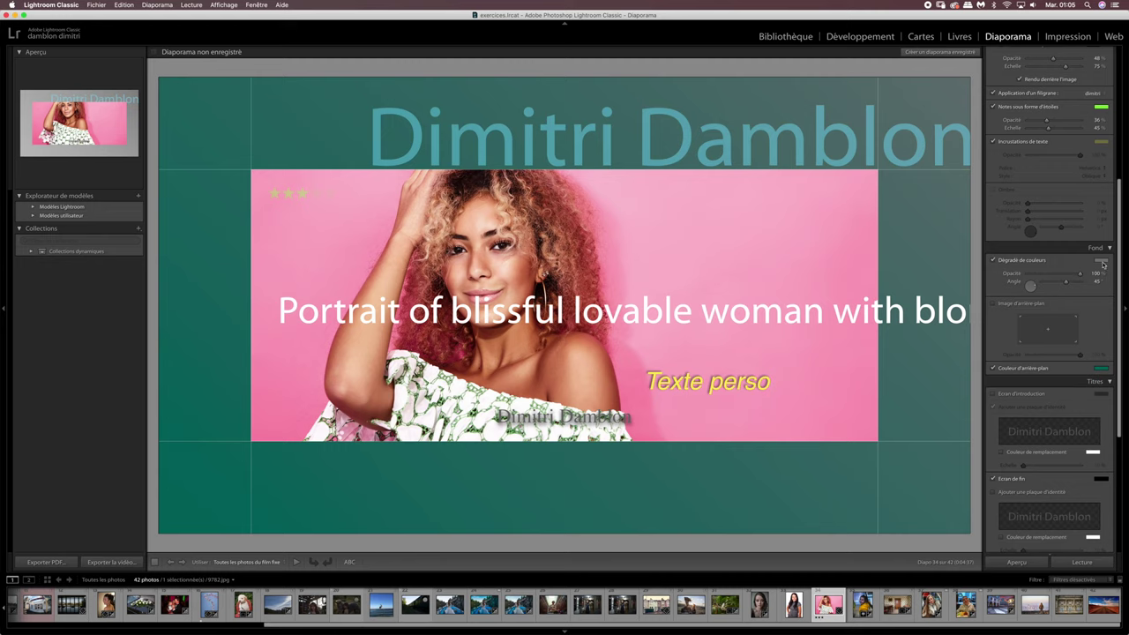
Set the Color Wash gradient colour to a saturated red over the dark green.
left_click(1101, 261)
left_click_drag(1016, 279, 999, 269)
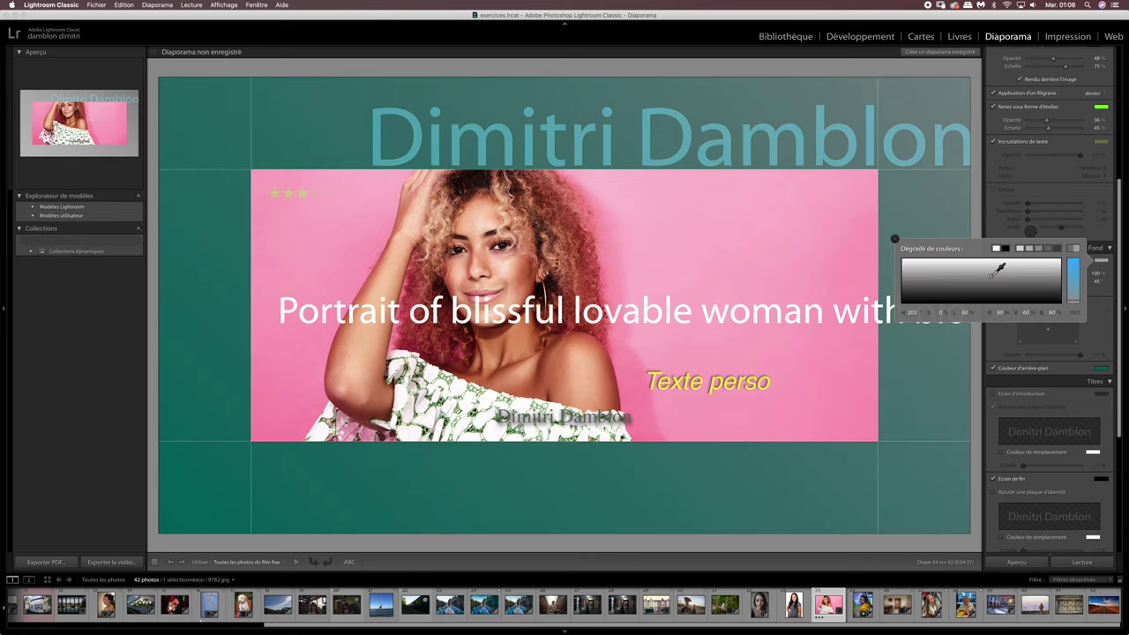
left_click_drag(1074, 295, 1078, 250)
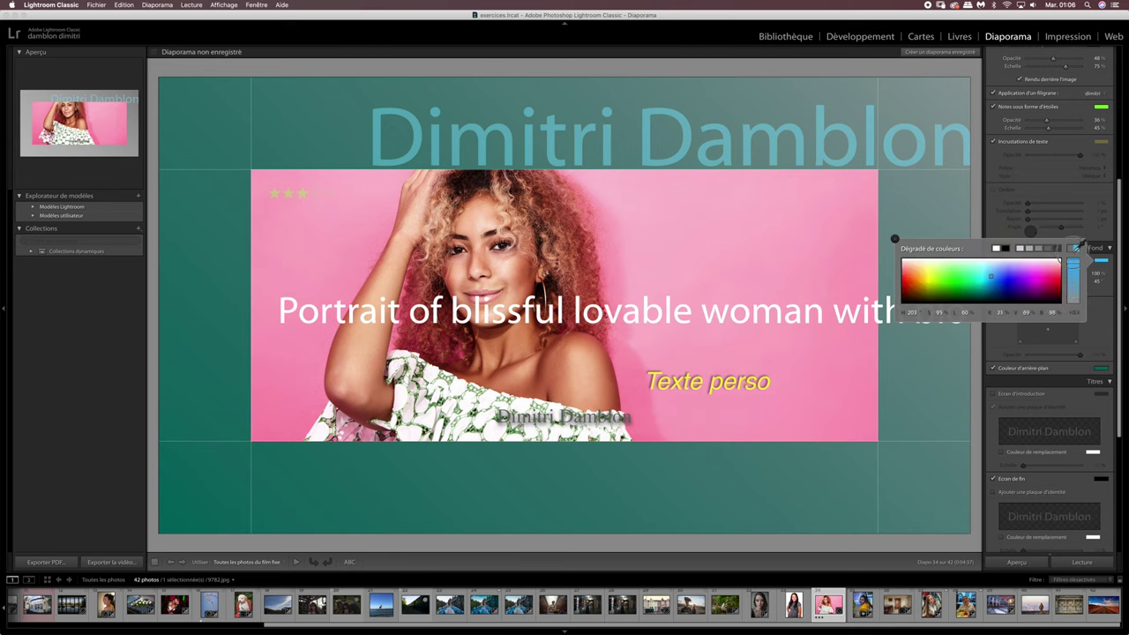
left_click(915, 279)
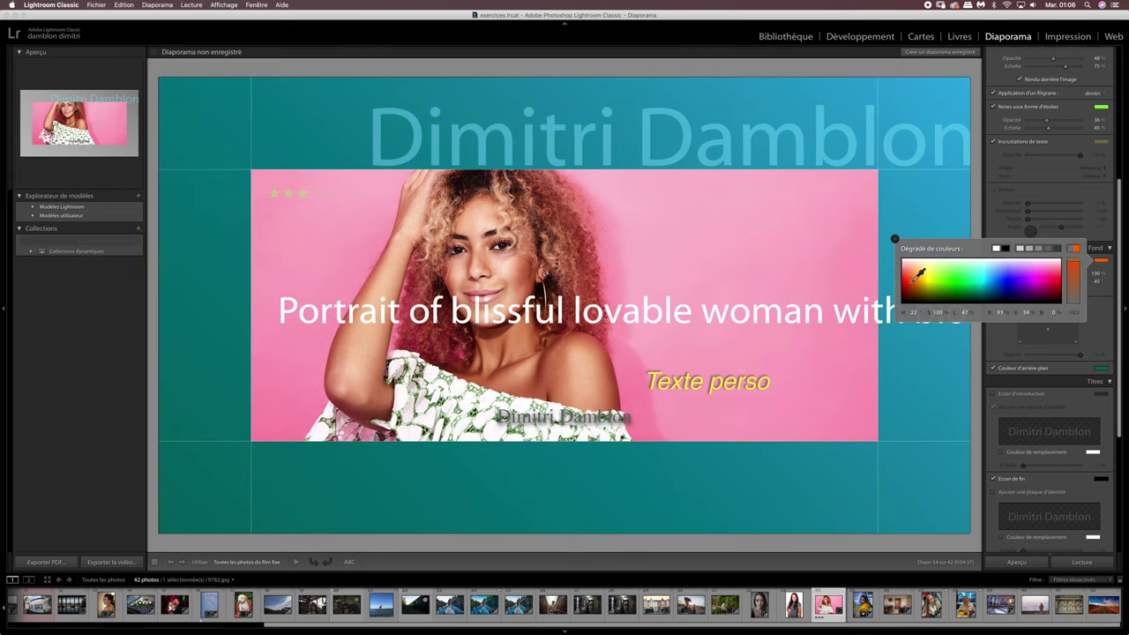
left_click_drag(918, 281, 913, 276)
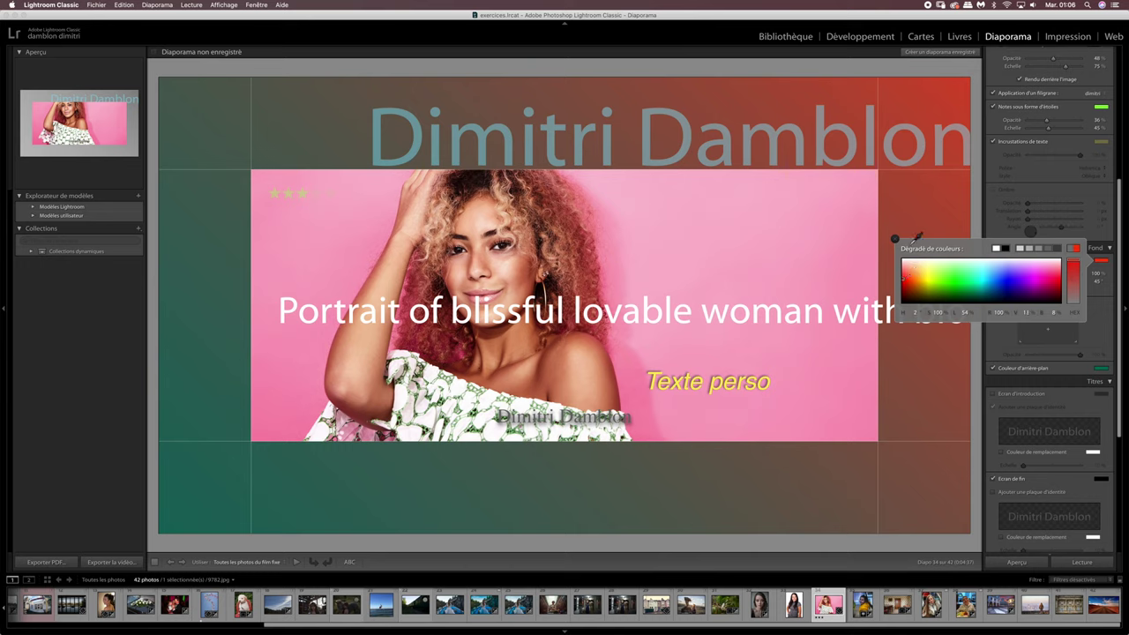
left_click(895, 238)
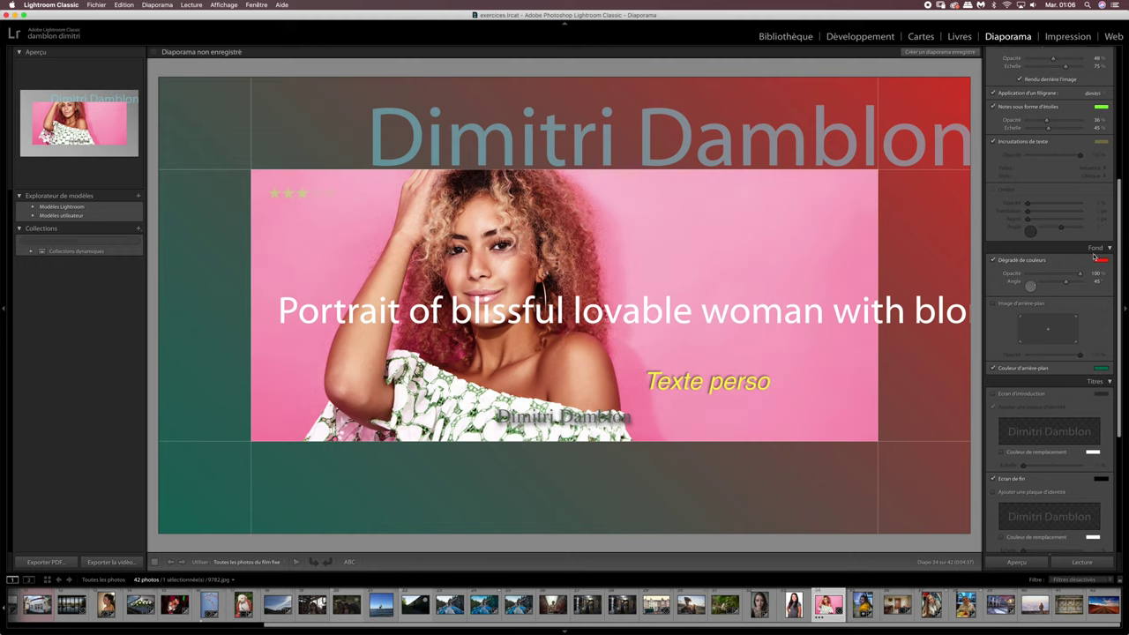
Set the solid background colour to cyan.
left_click(1101, 368)
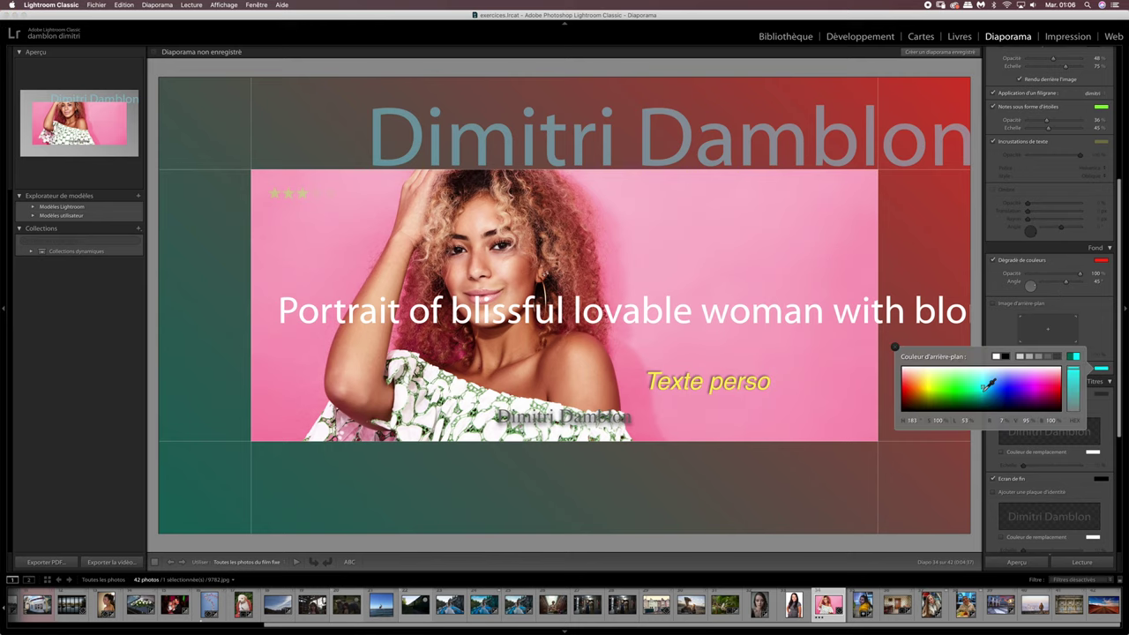
left_click(986, 386)
left_click(896, 348)
Change the gradient colour to magenta and lower its opacity.
left_click(1101, 260)
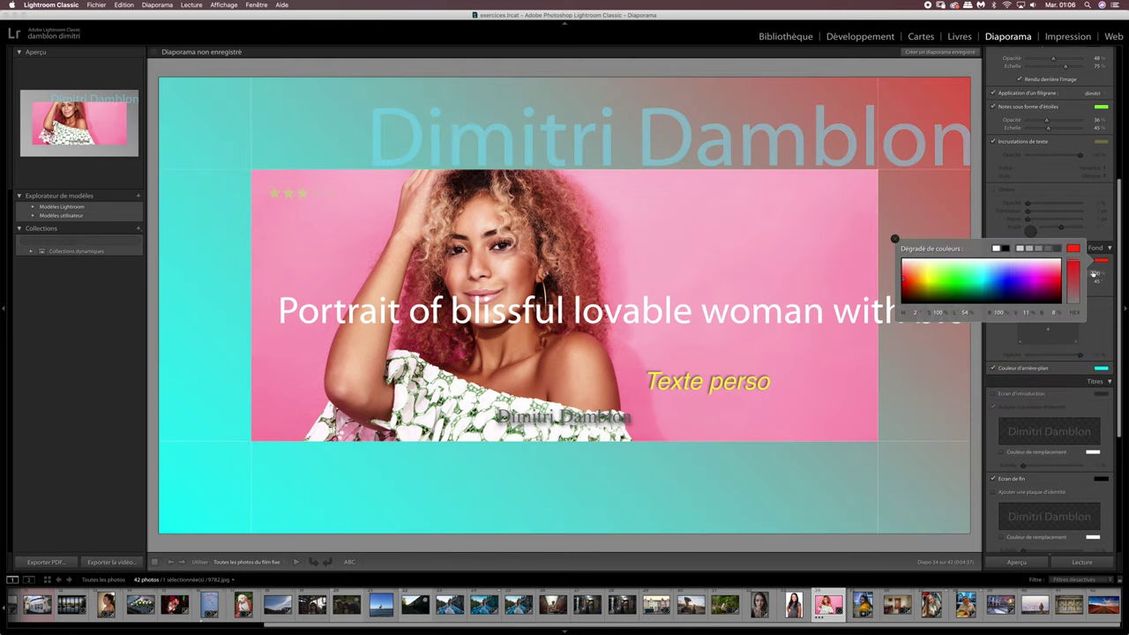
left_click(1036, 271)
left_click_drag(1045, 267, 1033, 279)
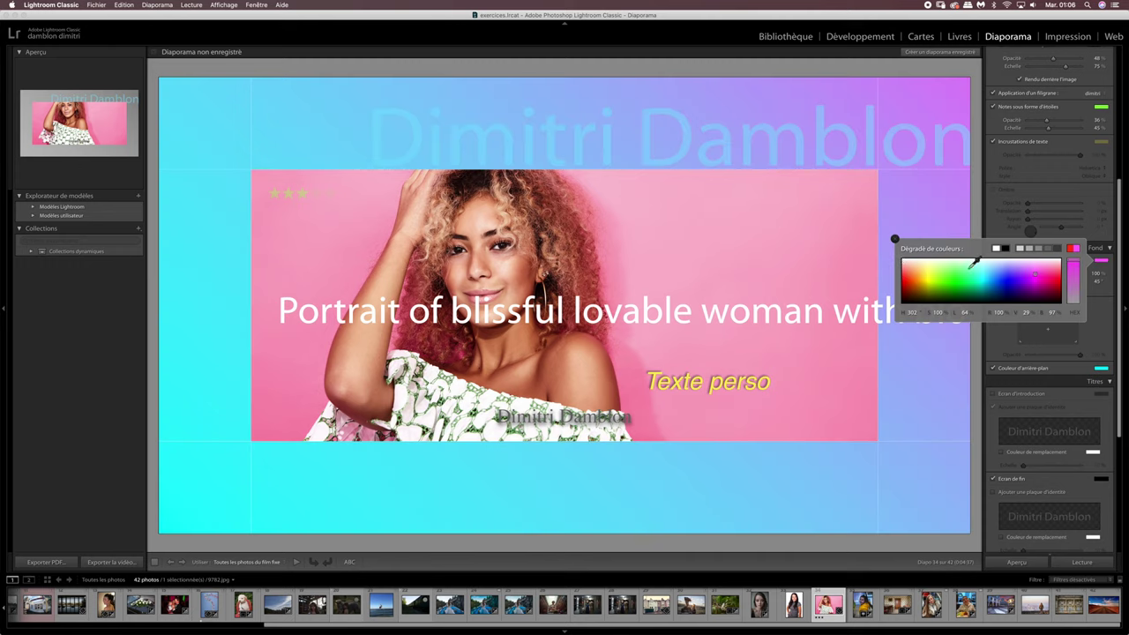
left_click(895, 239)
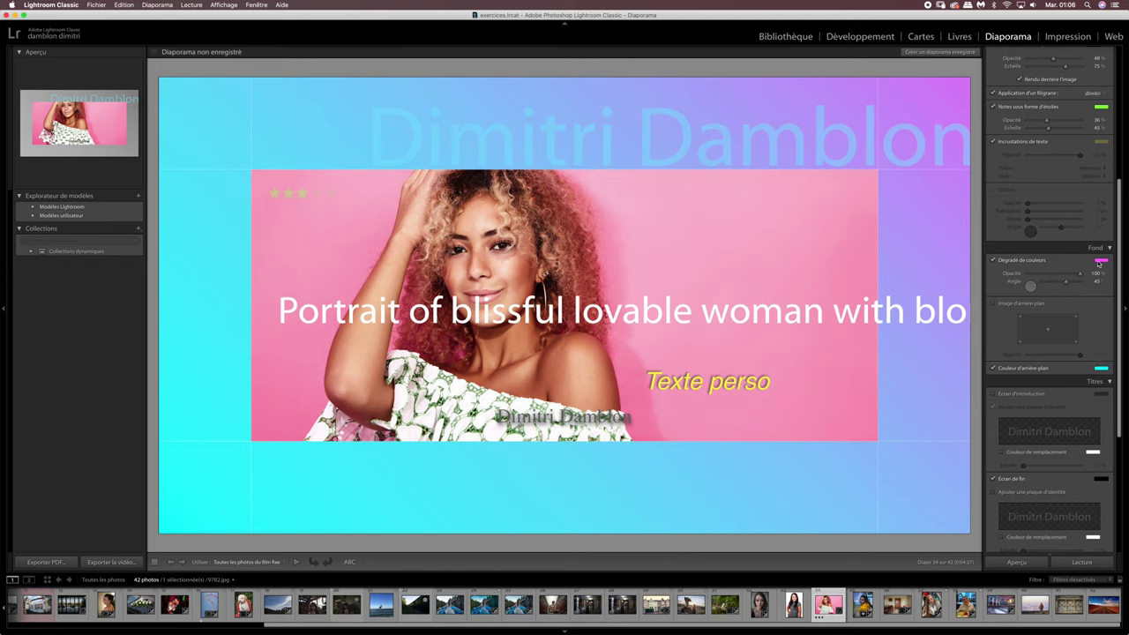
left_click_drag(1079, 274, 1023, 275)
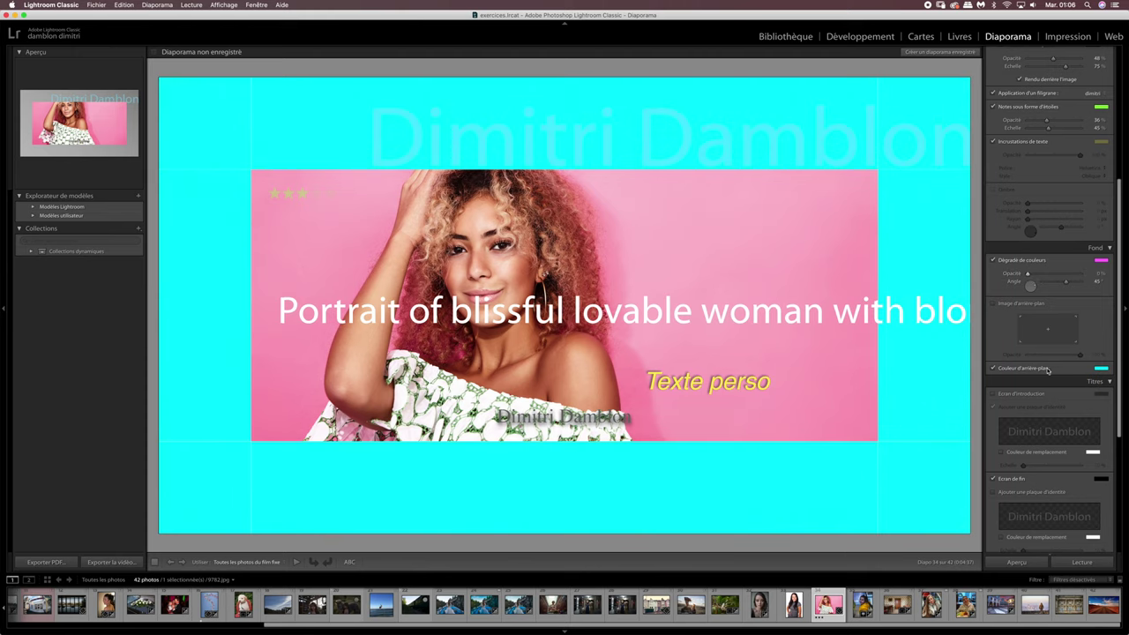
left_click_drag(1026, 273, 1094, 276)
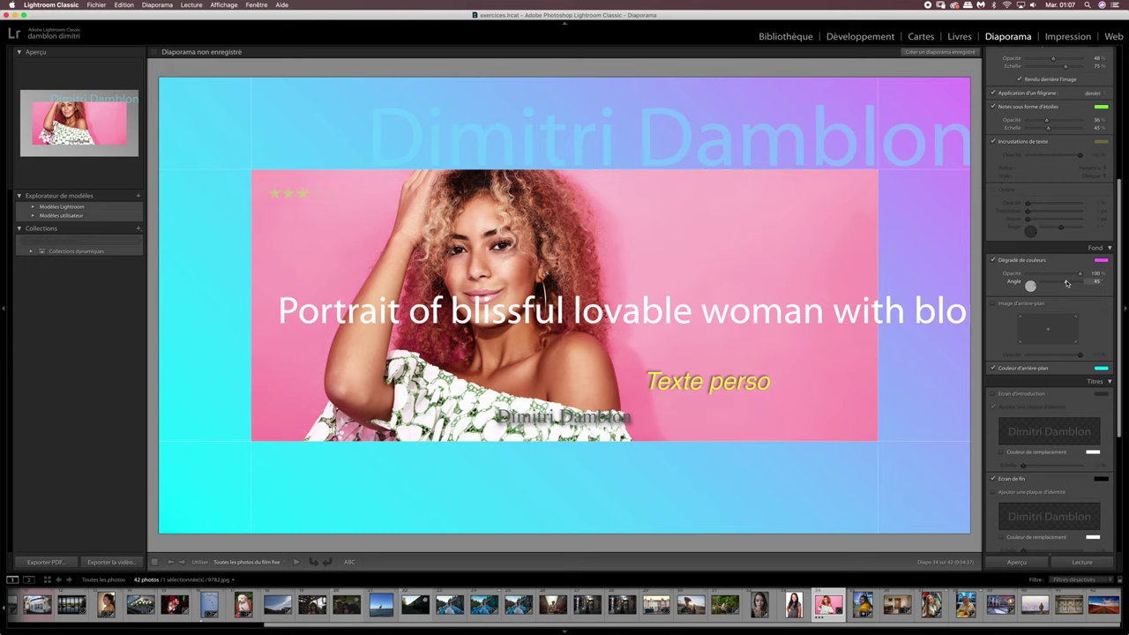
left_click_drag(1068, 283, 1068, 284)
left_click(1030, 285)
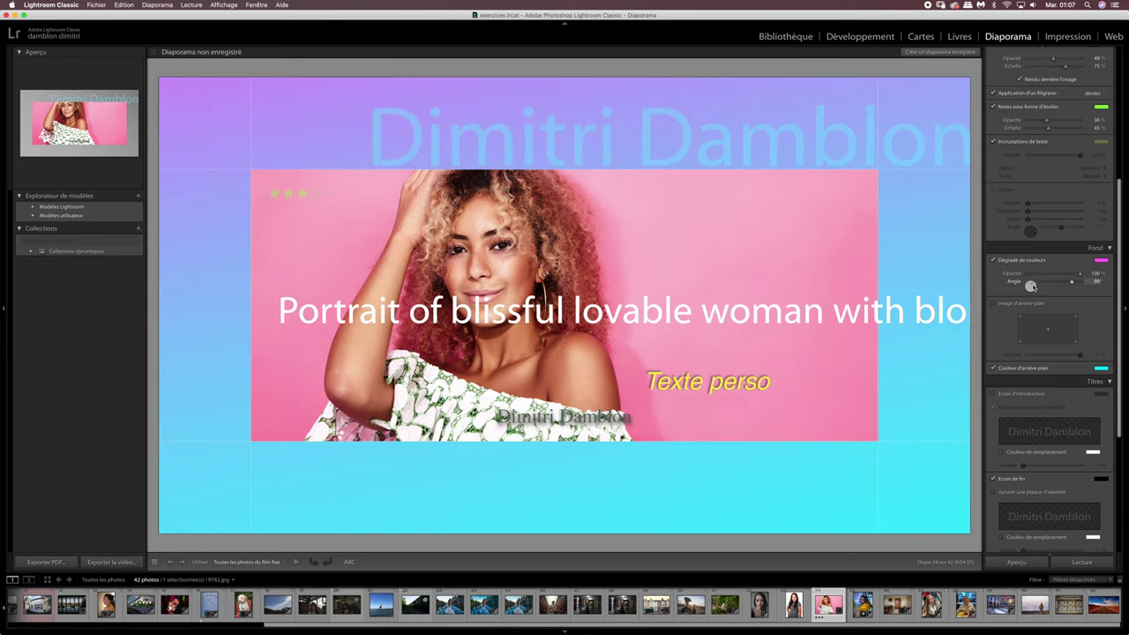
left_click_drag(1031, 284, 1030, 286)
left_click_drag(1030, 286, 1031, 285)
left_click_drag(1030, 286, 1032, 292)
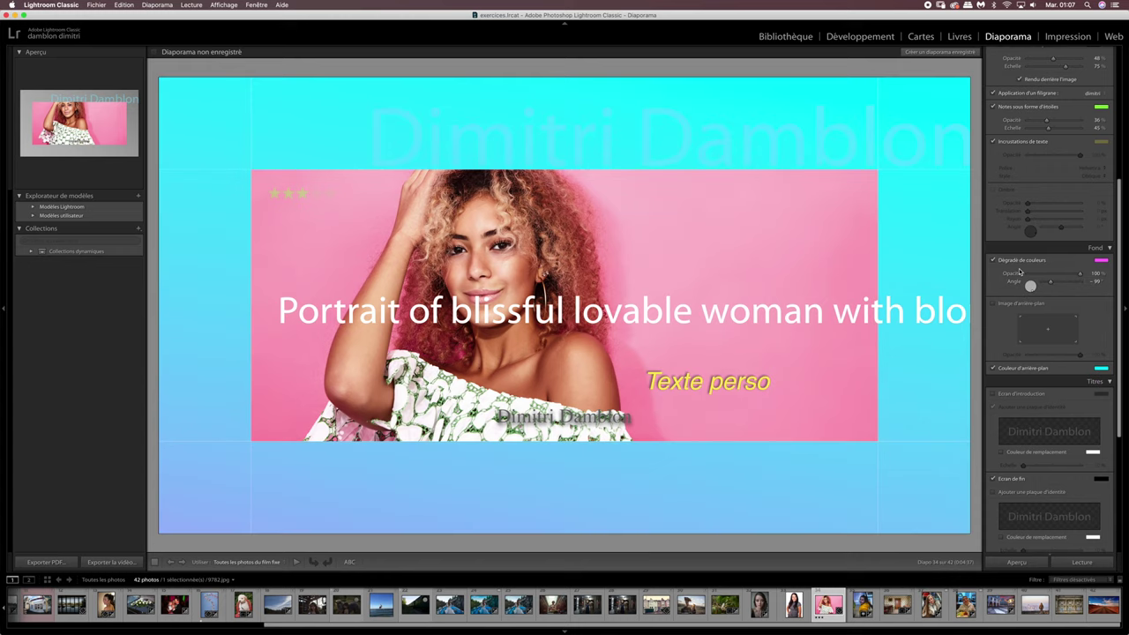
left_click_drag(1031, 287, 1037, 292)
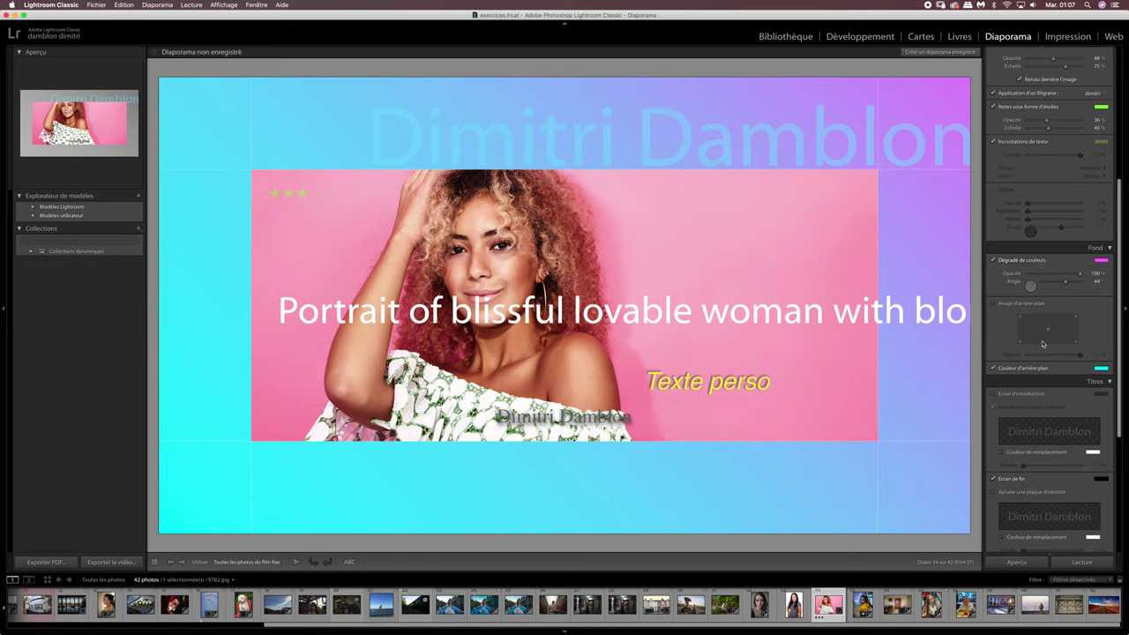
Enable Background Image and drop the lake-and-rowboat photo from the filmstrip into it.
left_click(993, 303)
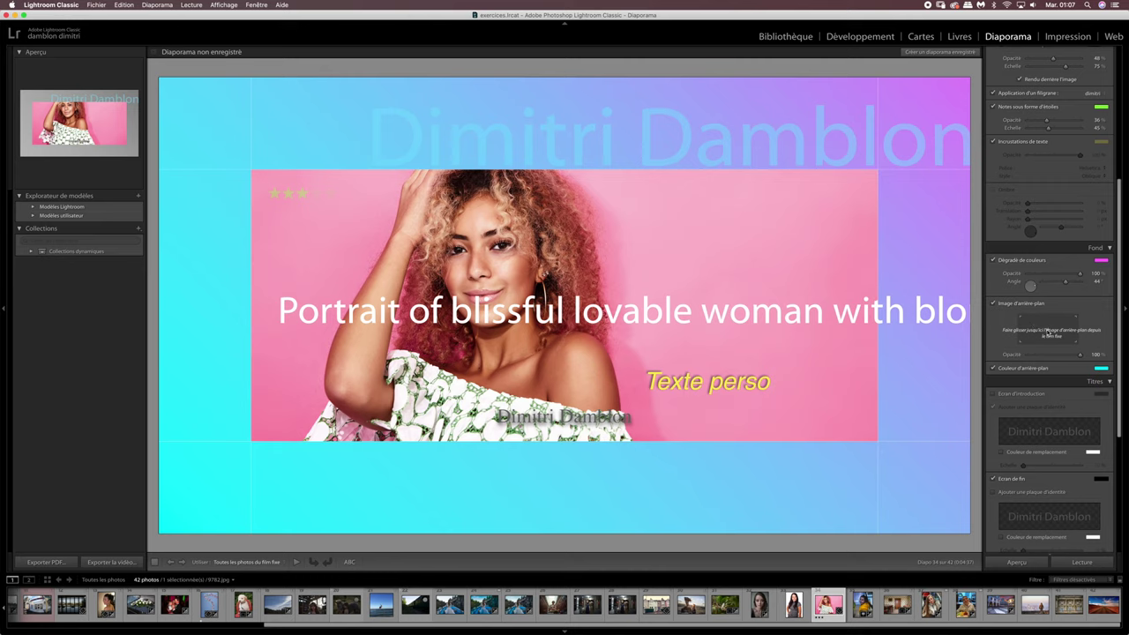
left_click_drag(739, 609, 1082, 324)
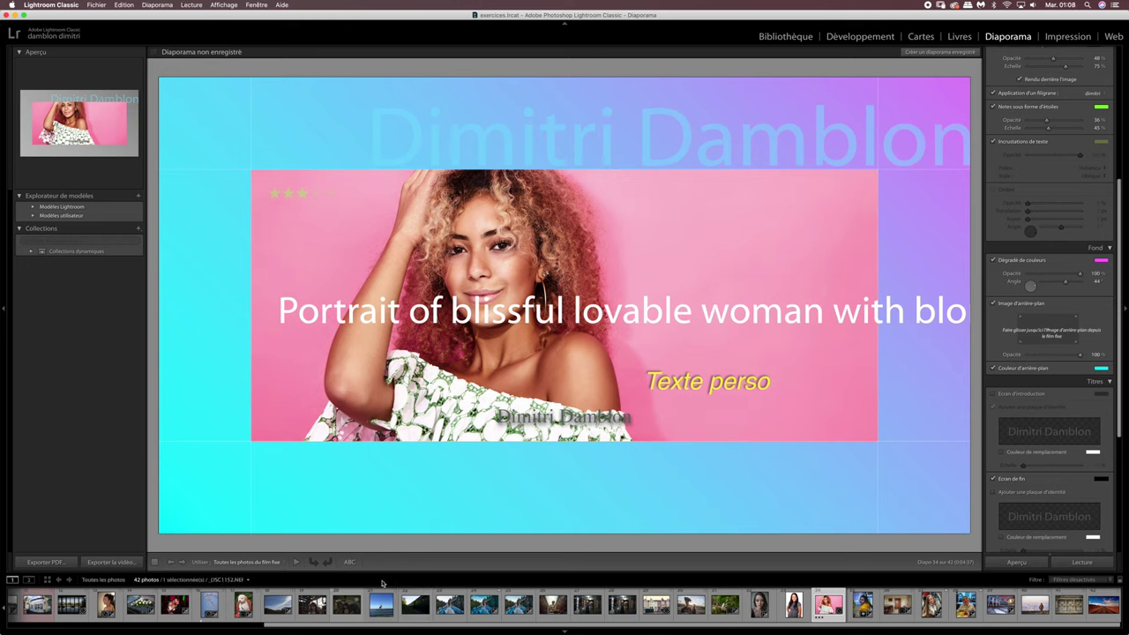
left_click_drag(452, 609, 1056, 339)
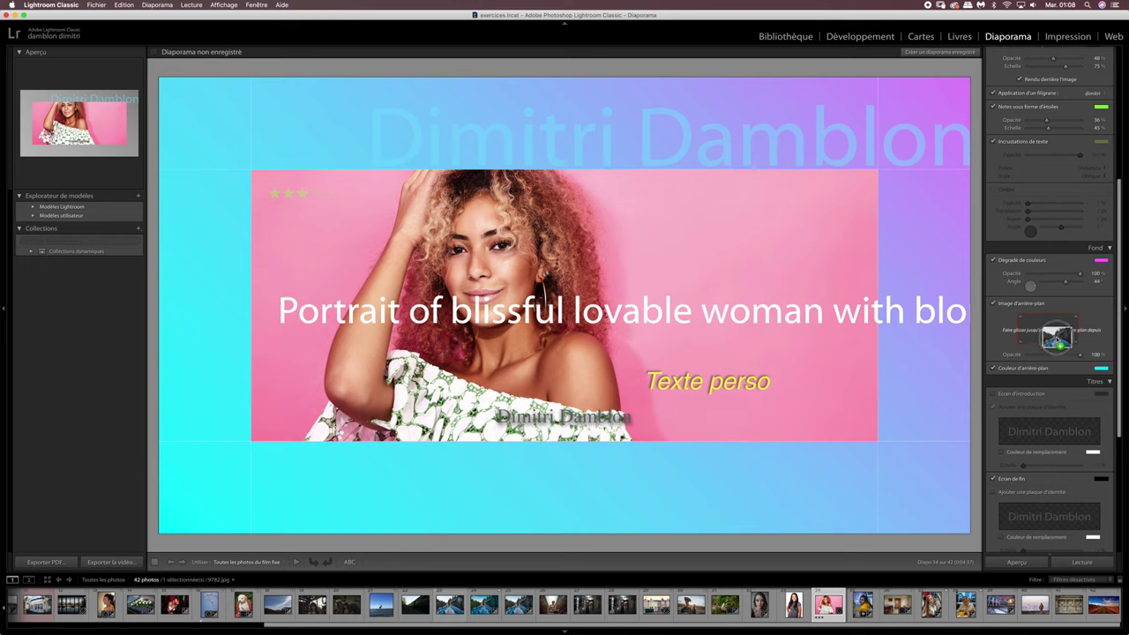
left_click_drag(1056, 338, 1054, 341)
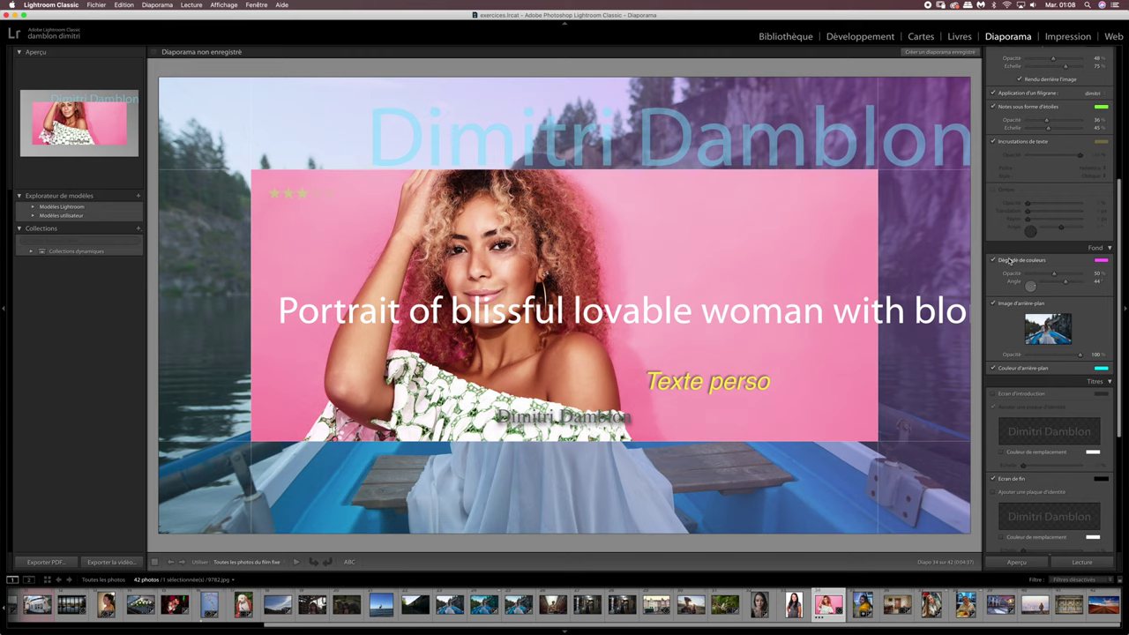
Restore the gradient to full opacity and fade the background photo to 26%.
left_click_drag(1053, 274, 1094, 274)
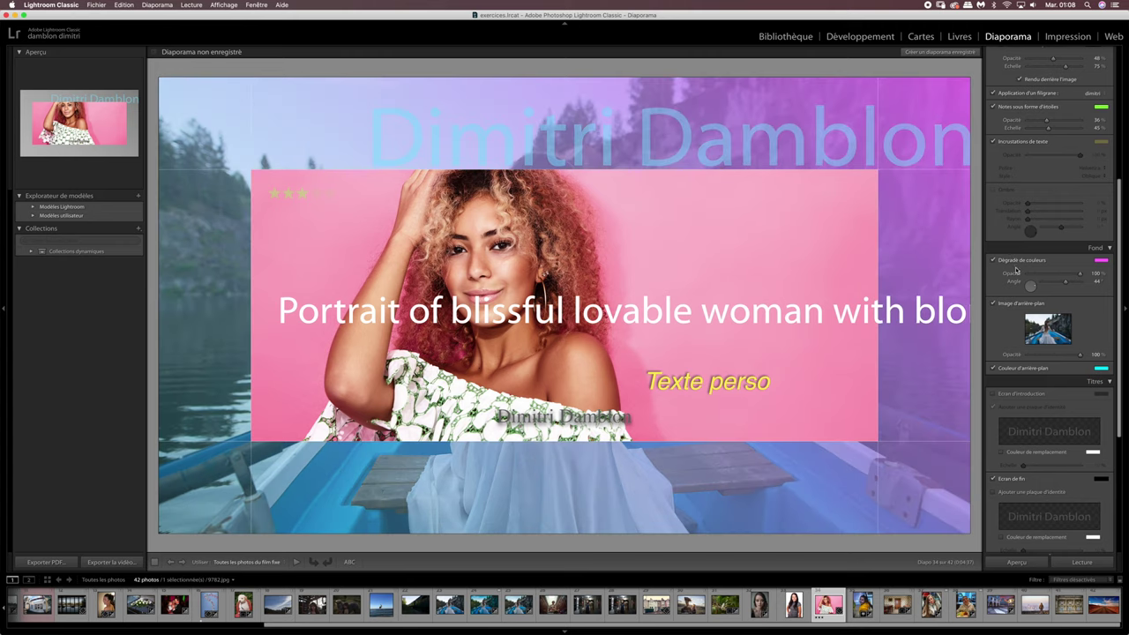
left_click(994, 260)
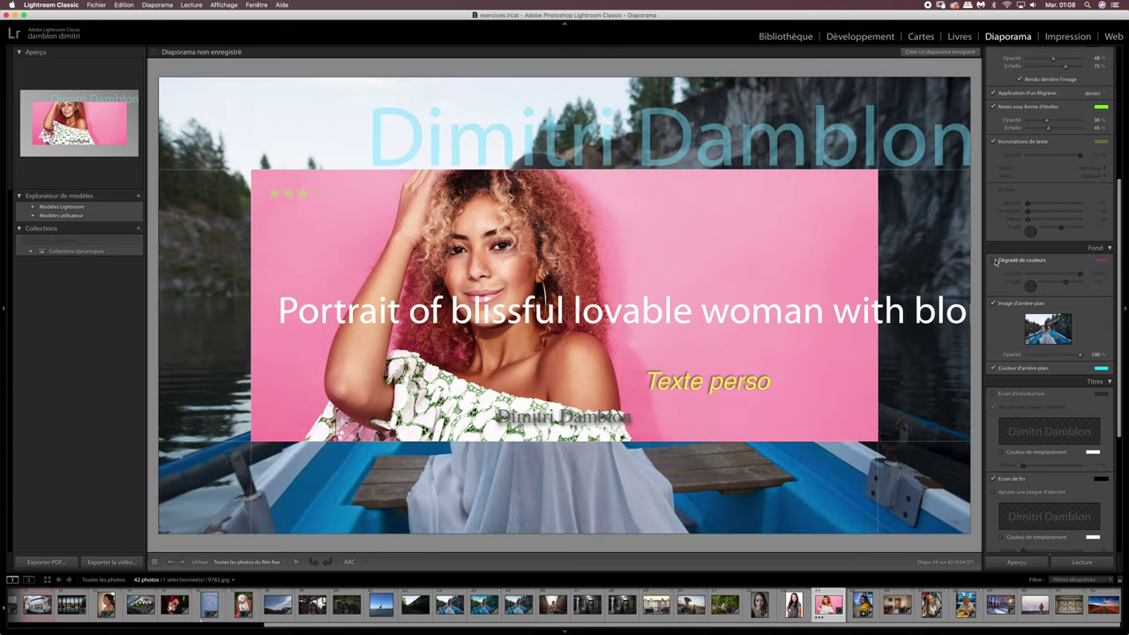
left_click(995, 260)
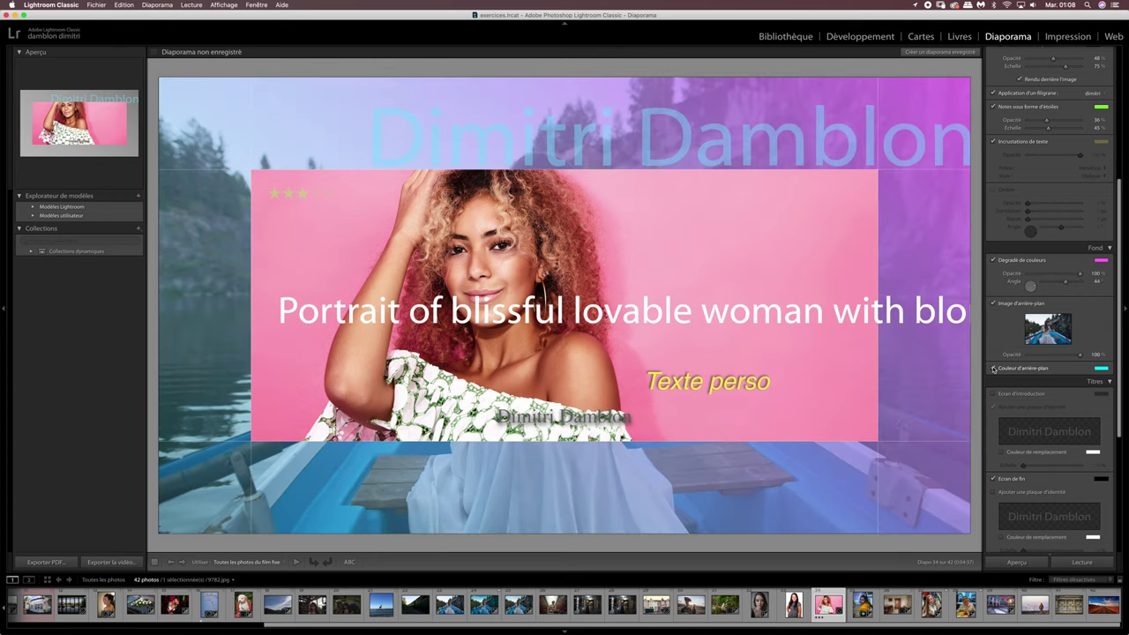
left_click(994, 369)
left_click(994, 369)
left_click_drag(1080, 357, 1050, 358)
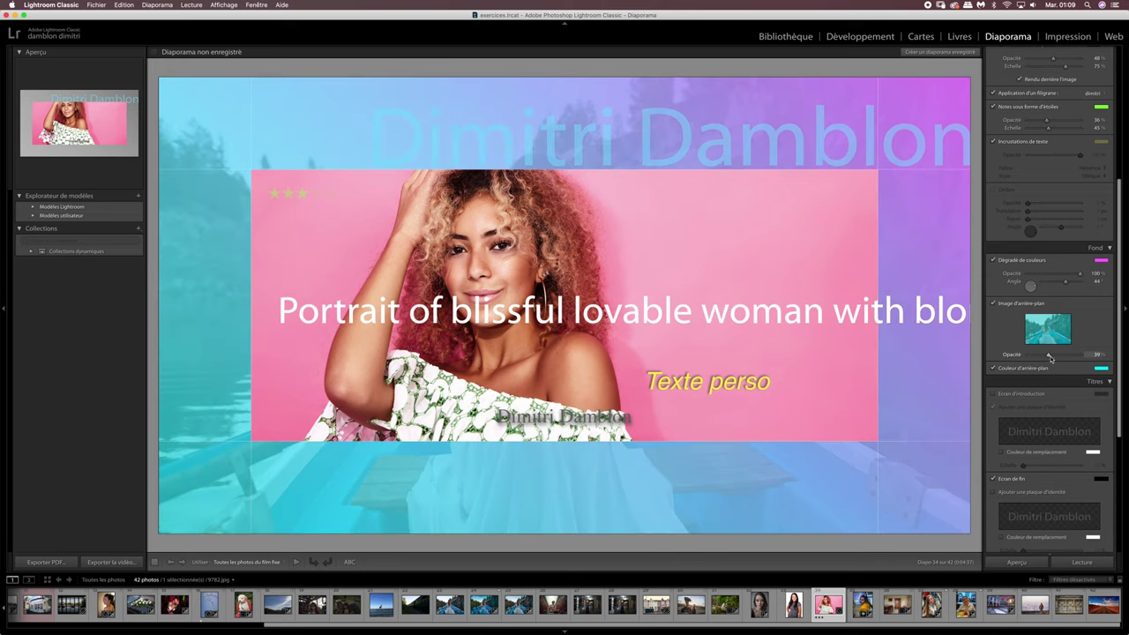
left_click_drag(1049, 357, 1042, 356)
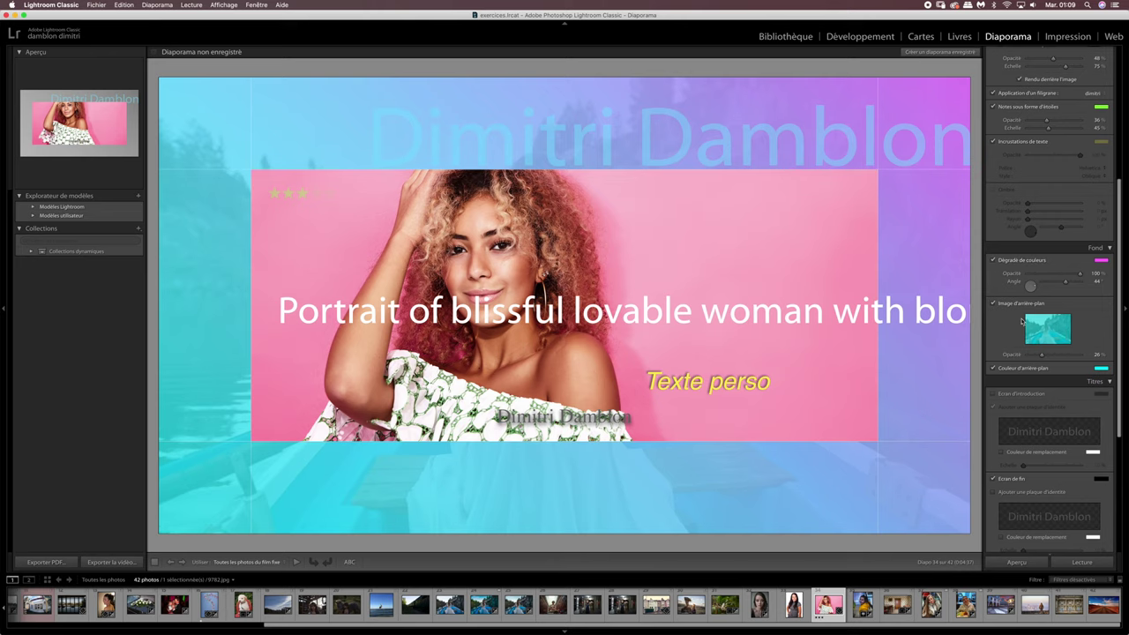
Uncheck the gradient and background image, leaving a plain cyan background.
left_click(994, 260)
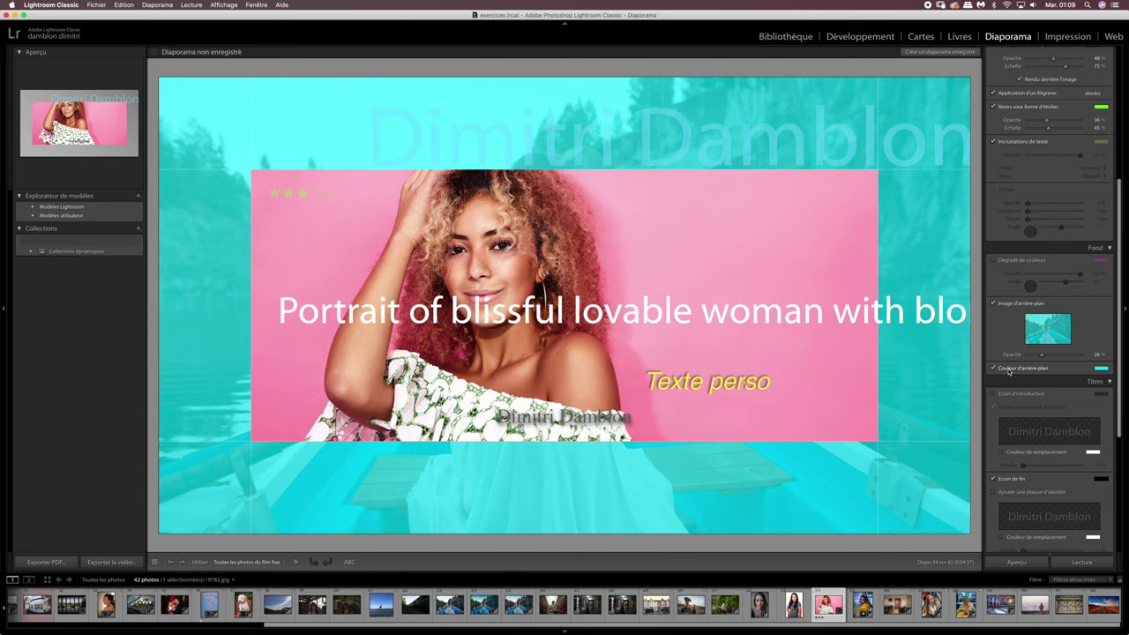
left_click(993, 261)
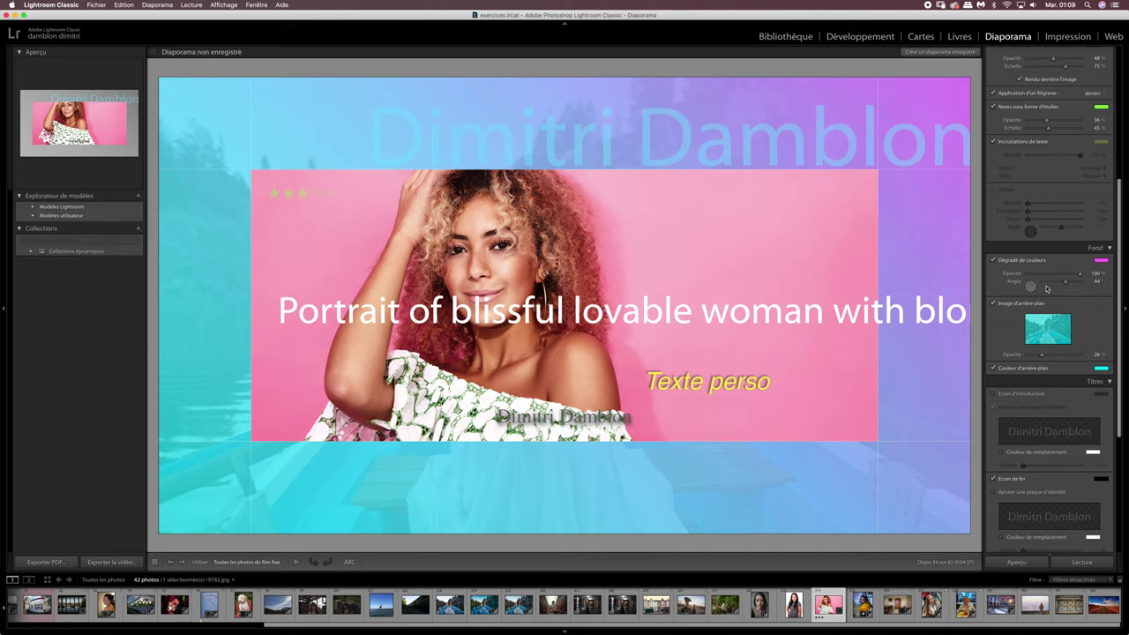
left_click(993, 260)
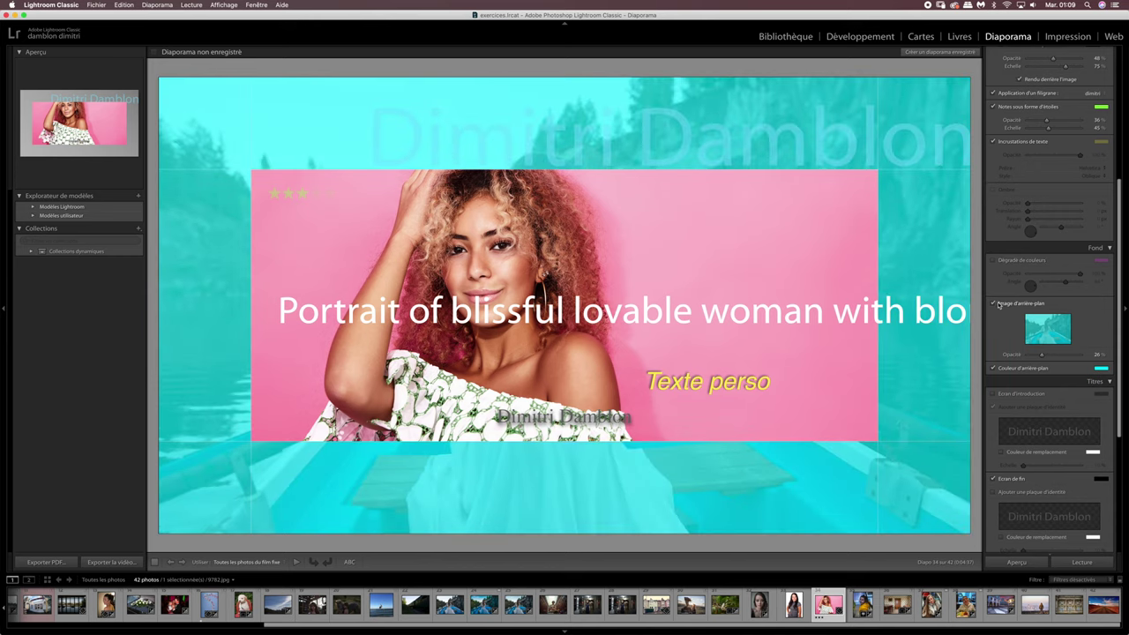
left_click(993, 303)
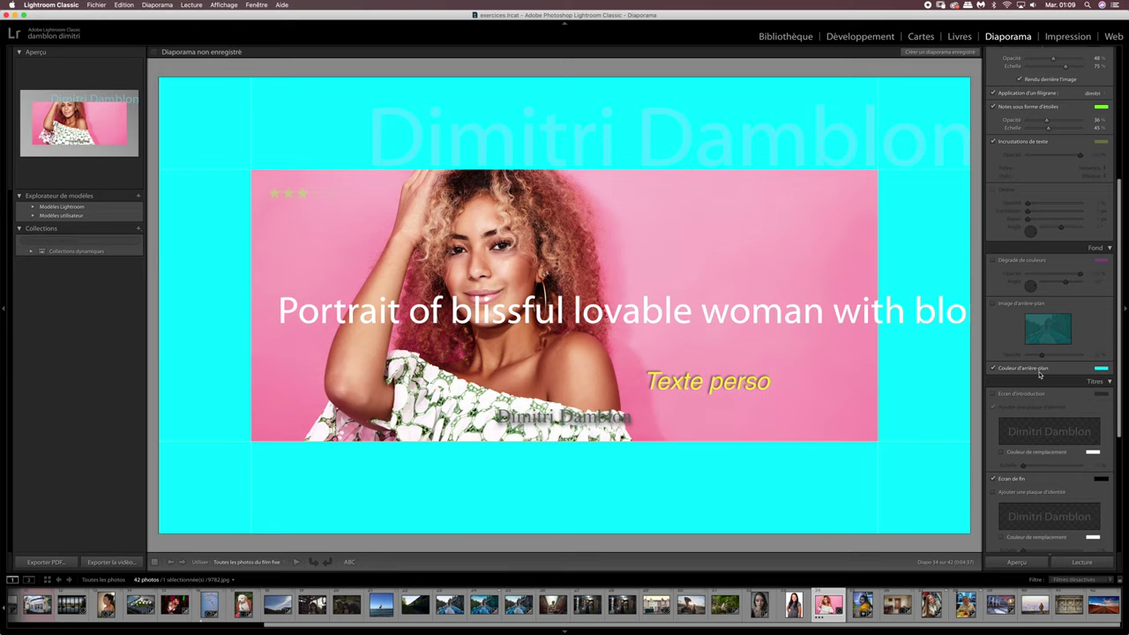
left_click(993, 368)
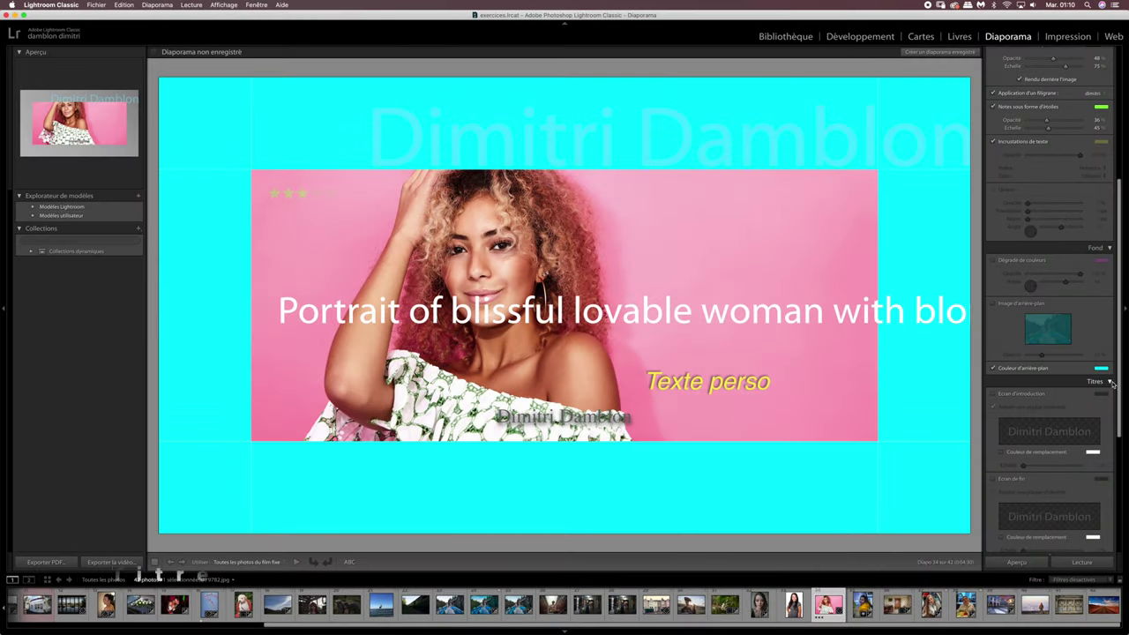
scroll(1110, 415, "down", 3)
Enable the intro screen and add the identity plate to it.
scroll(1105, 458, "down", 2)
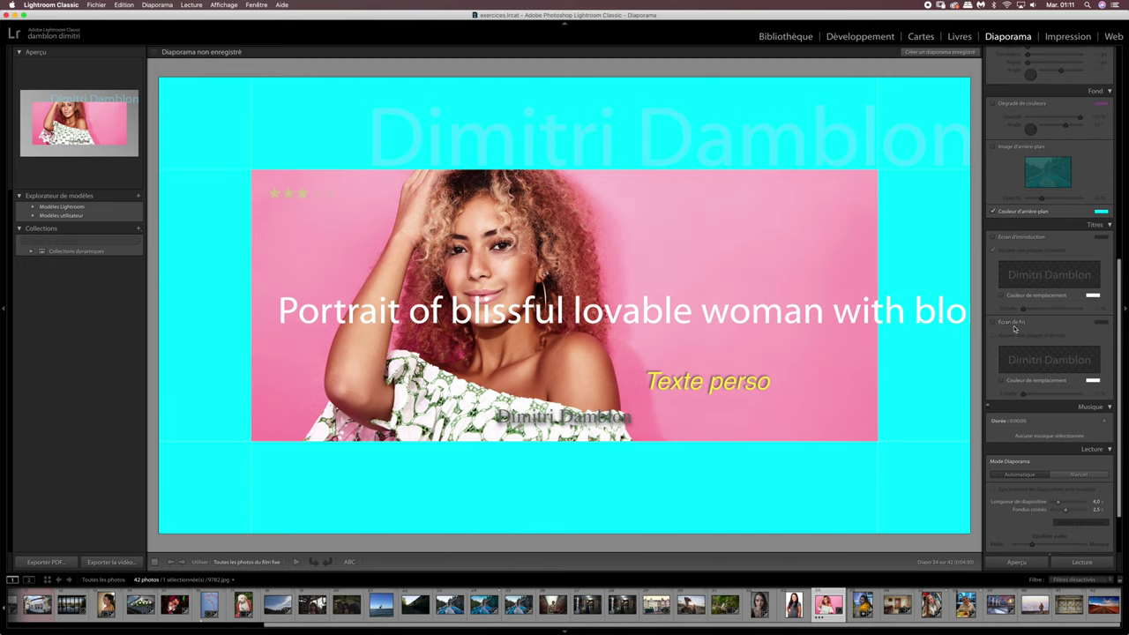
left_click(993, 237)
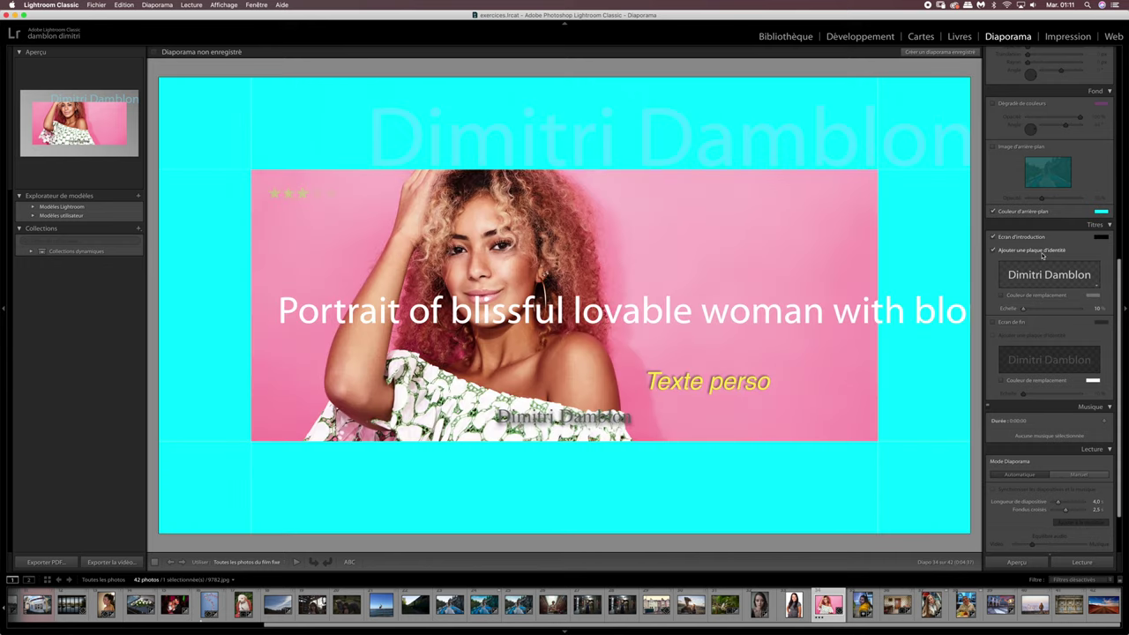
left_click(994, 238)
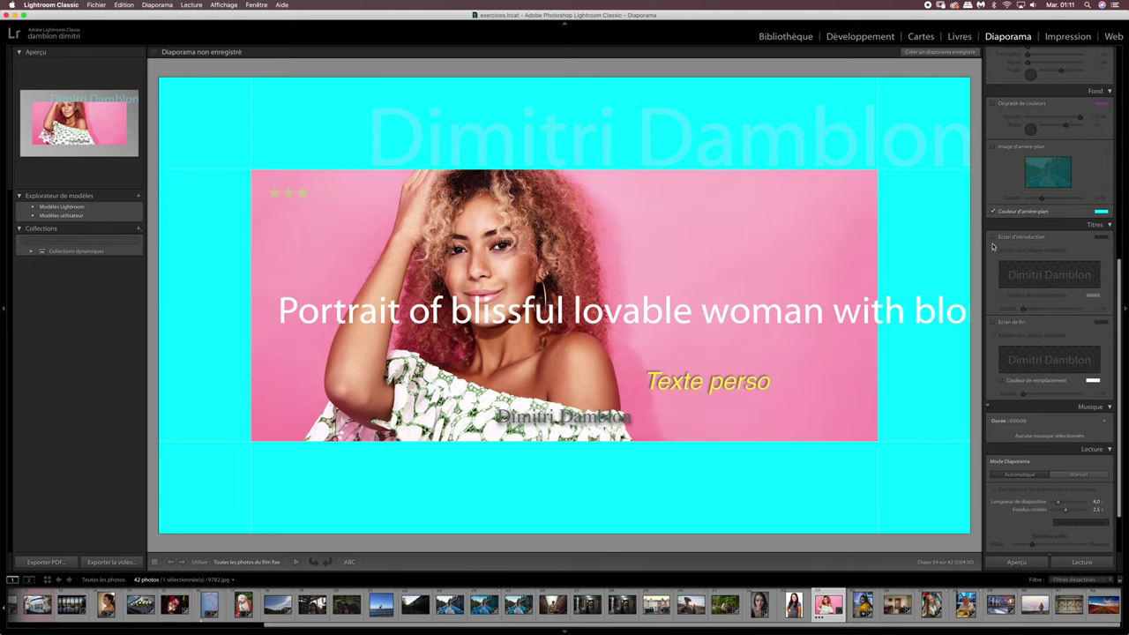
left_click(994, 238)
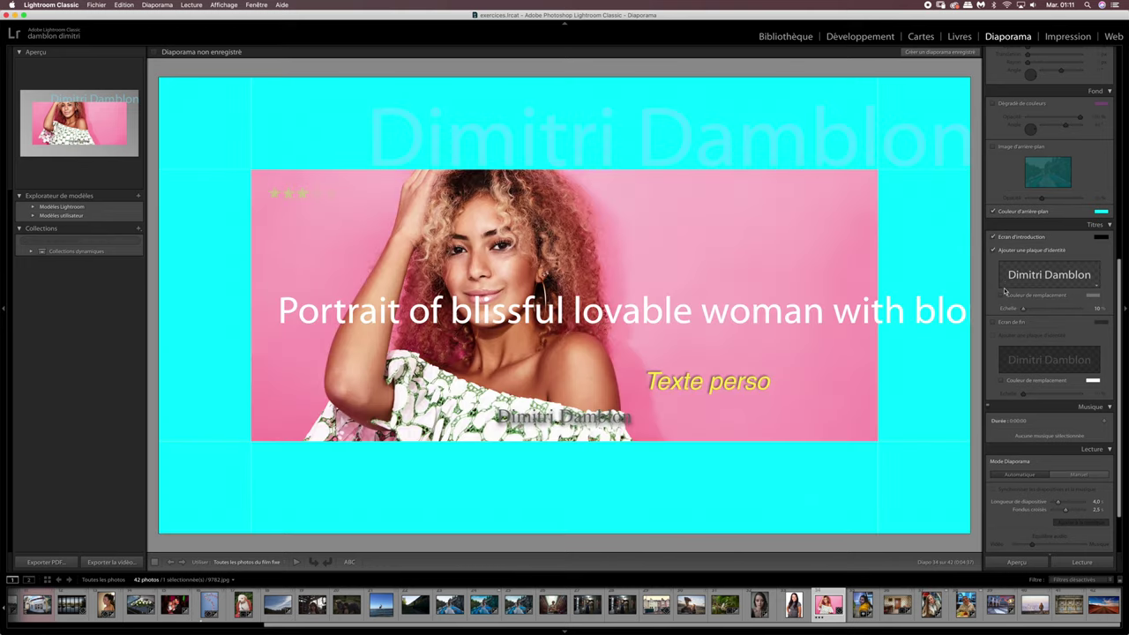
left_click(994, 238)
left_click(993, 237)
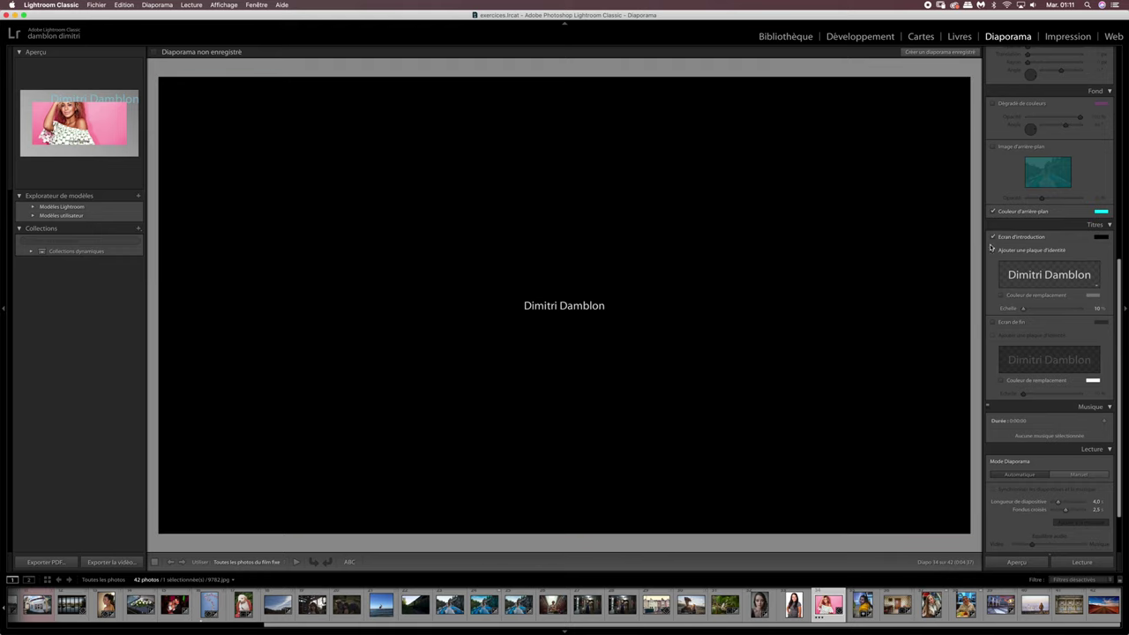
left_click(992, 250)
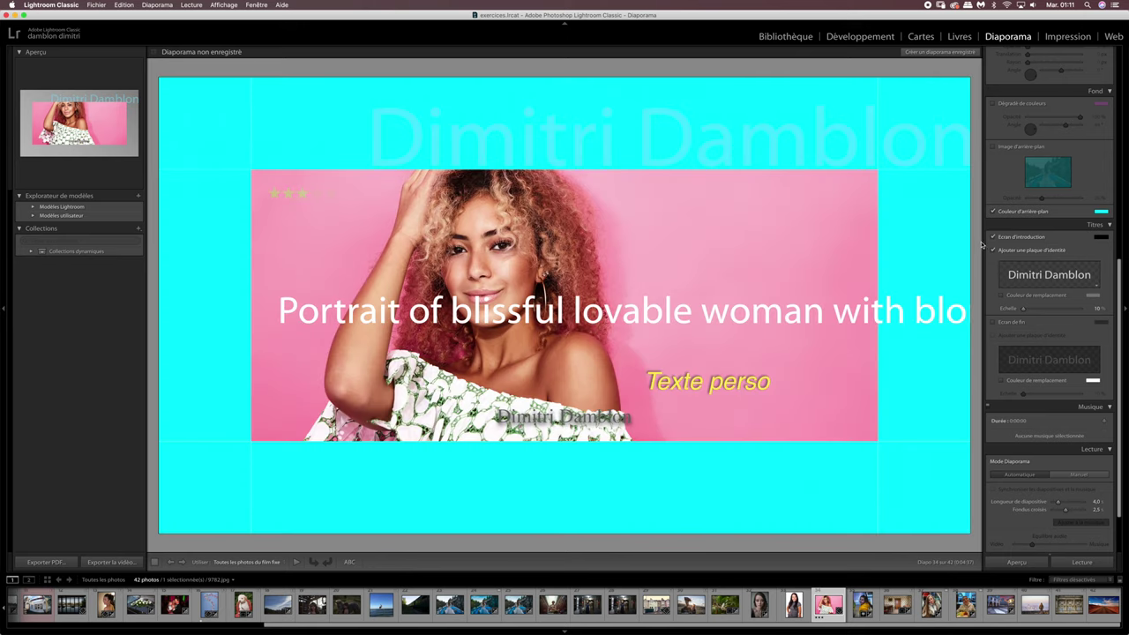
left_click(1100, 238)
Change the intro screen's background colour from grey through cyan to green.
left_click(935, 262)
mouse_move(942, 254)
left_mouse_down()
mouse_move(977, 254)
mouse_move(924, 252)
left_mouse_up()
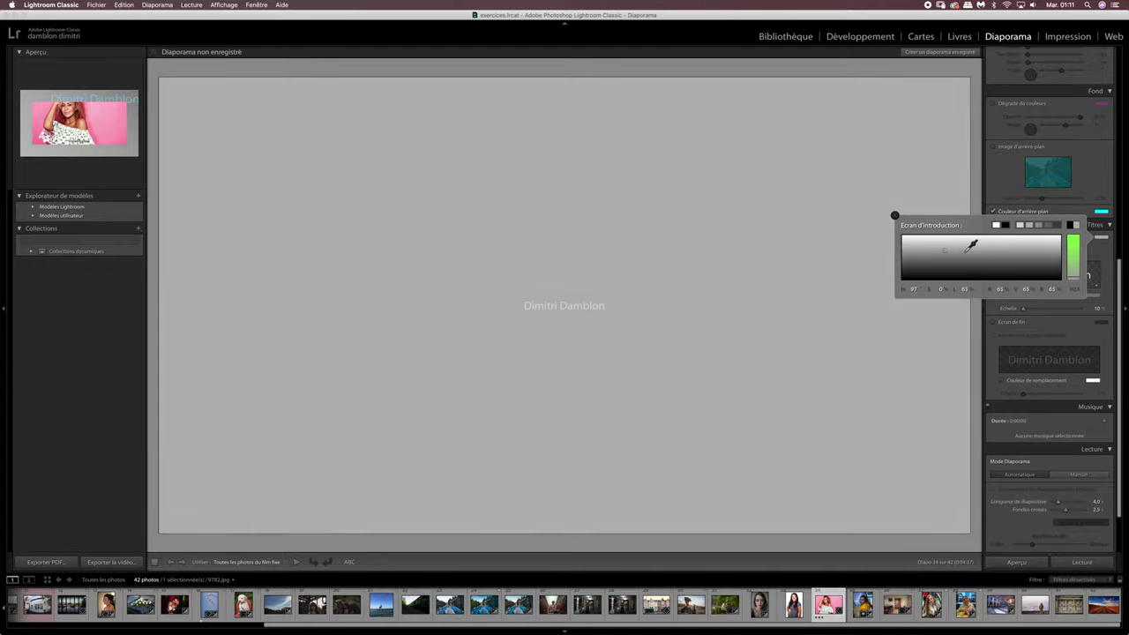
left_click_drag(923, 252, 992, 248)
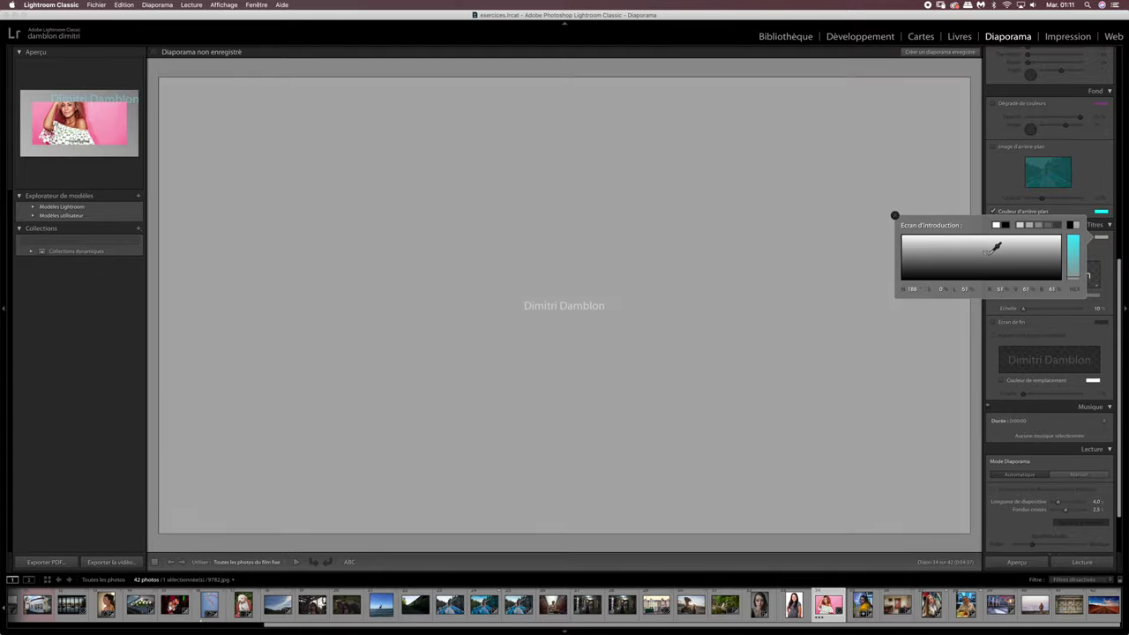
left_click_drag(1072, 276, 1078, 234)
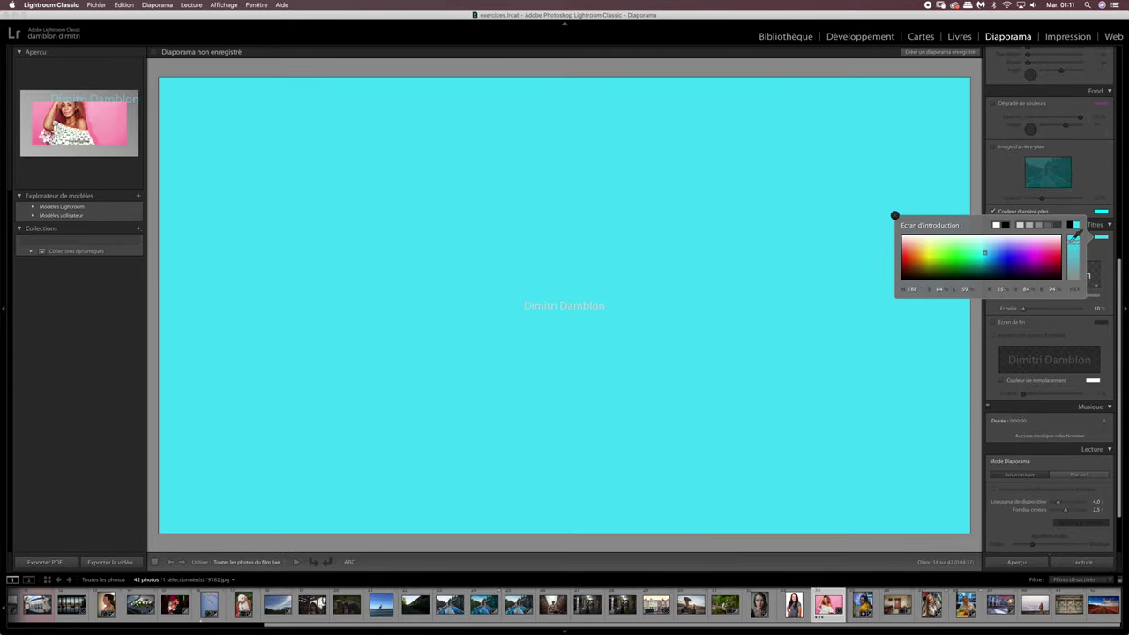
left_click_drag(957, 254, 938, 266)
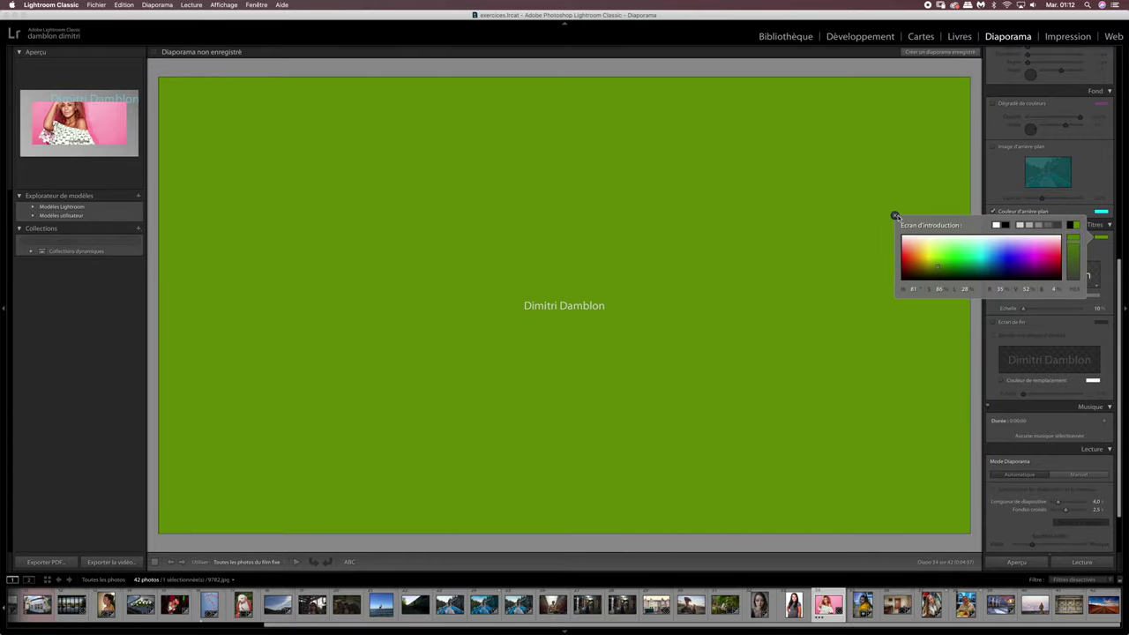
left_click(896, 215)
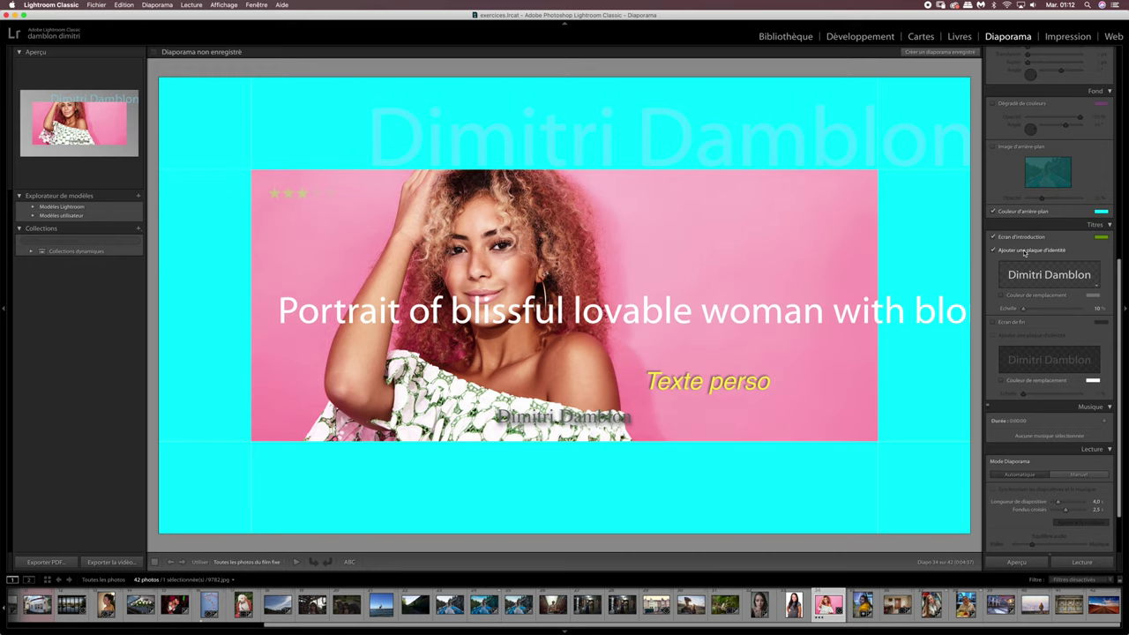
left_click(993, 252)
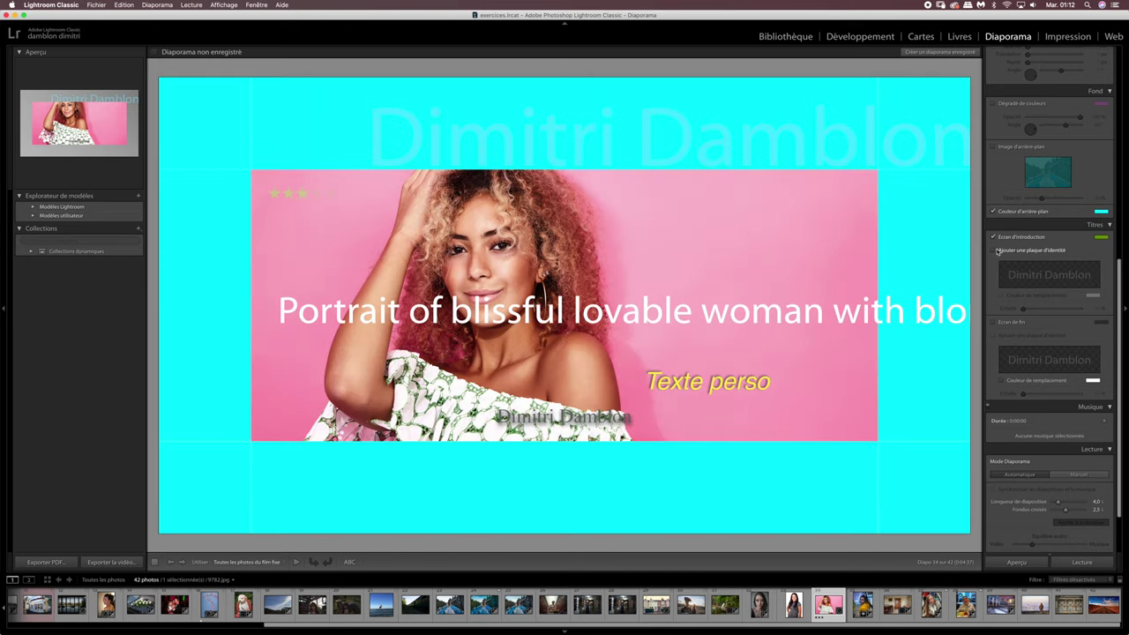
left_click(994, 250)
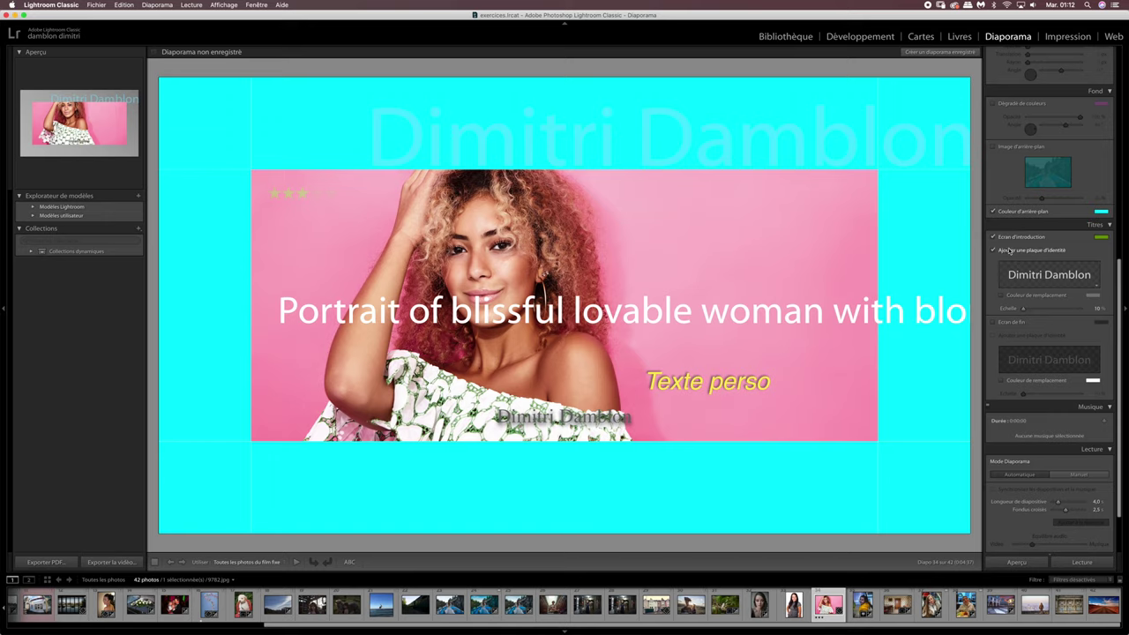
left_click(993, 250)
left_click(994, 252)
left_click(1094, 286)
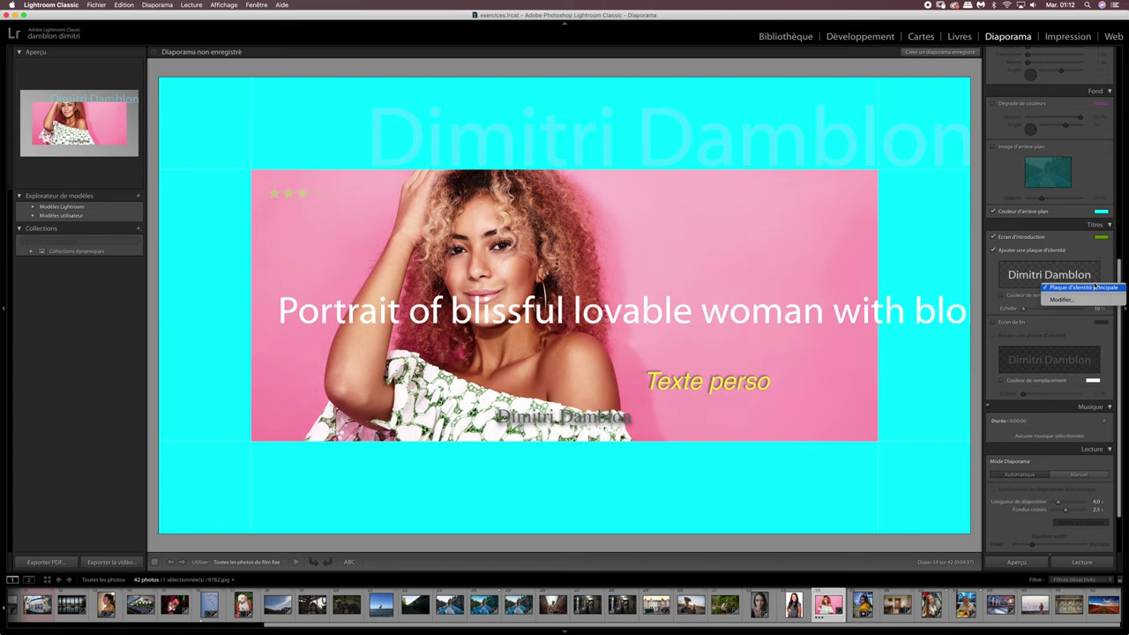
left_click(1091, 301)
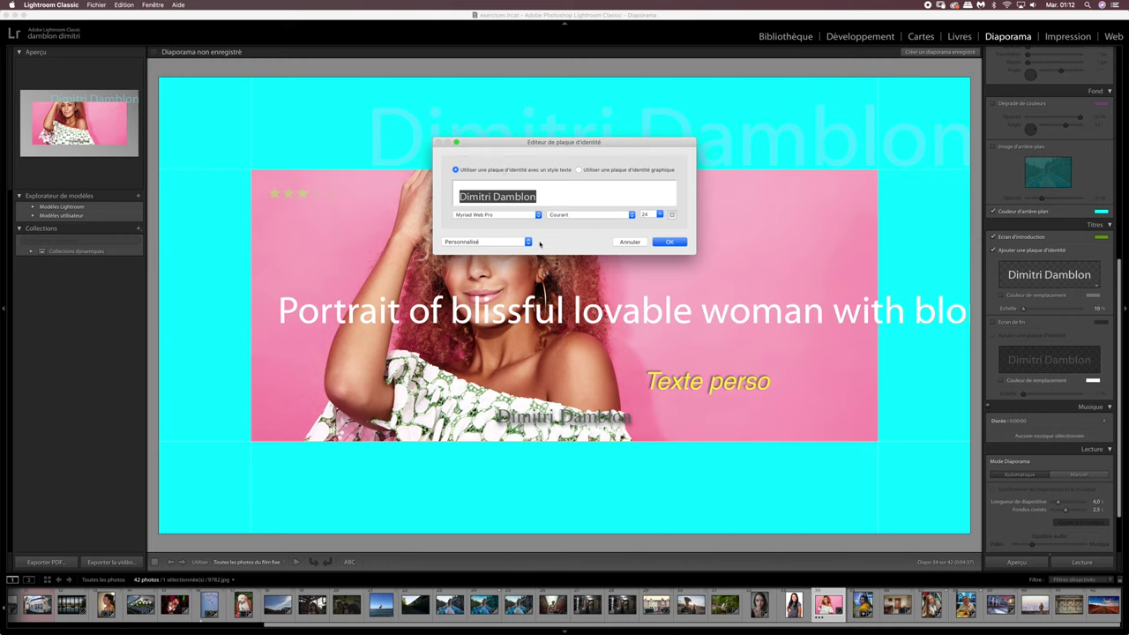
left_click(668, 241)
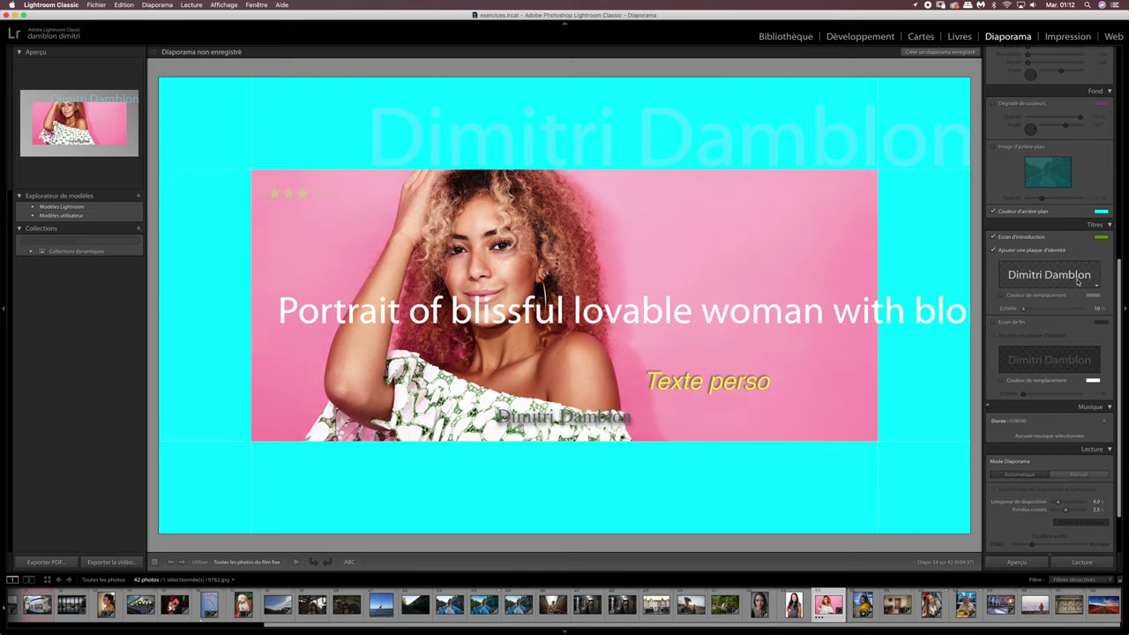
Turn on Replacement Color for the intro title and set it to white.
left_click(1002, 294)
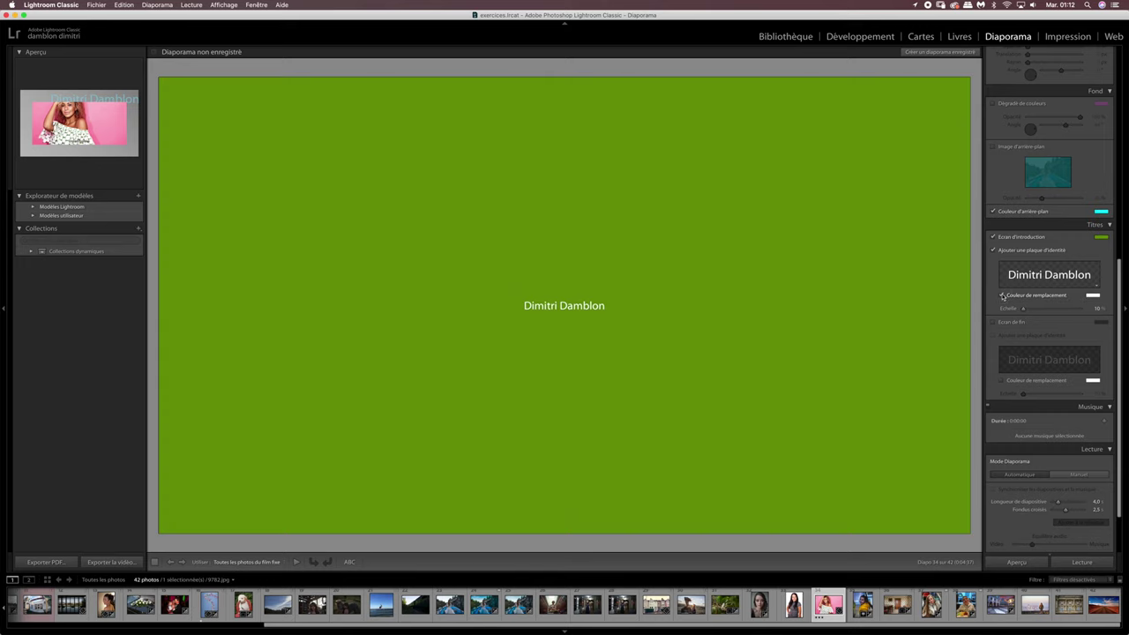
left_click(1094, 297)
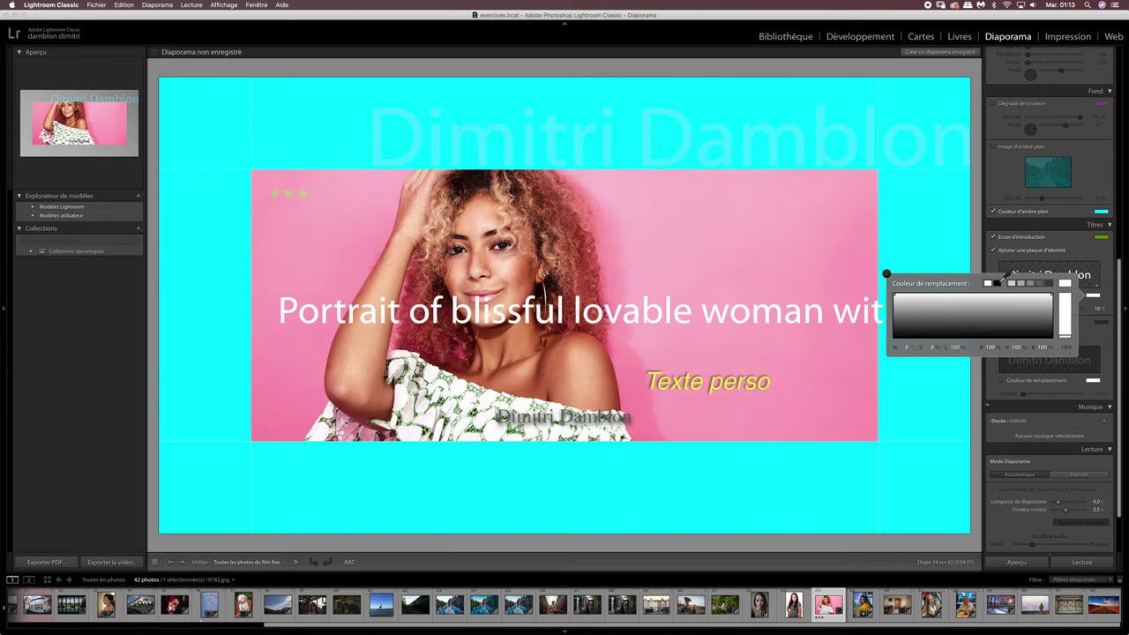
left_click(998, 283)
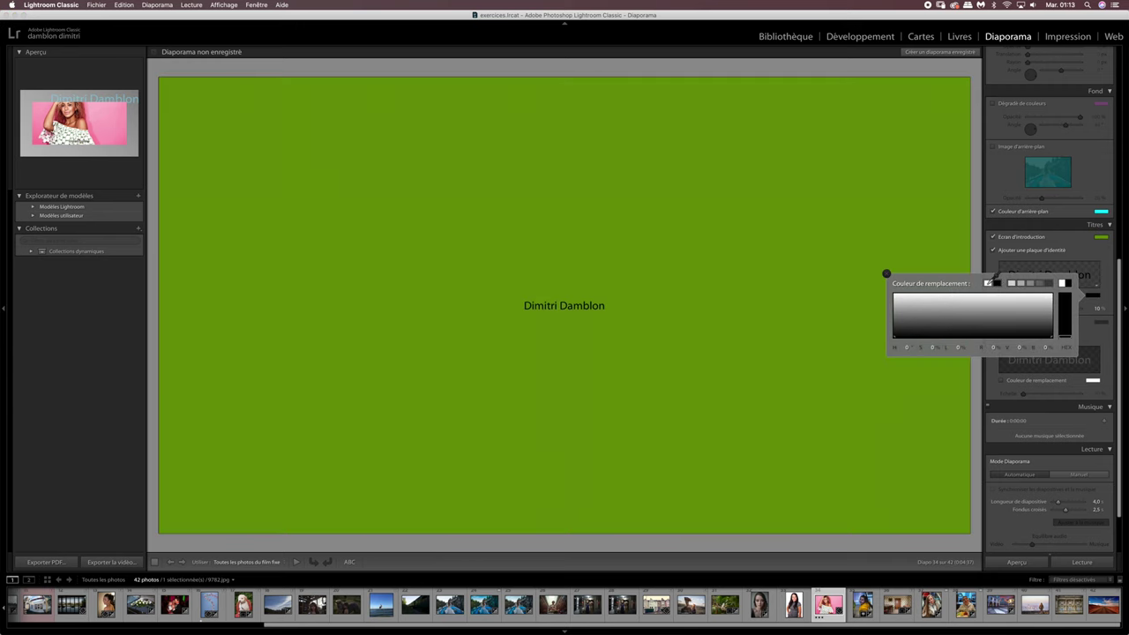
left_click(987, 284)
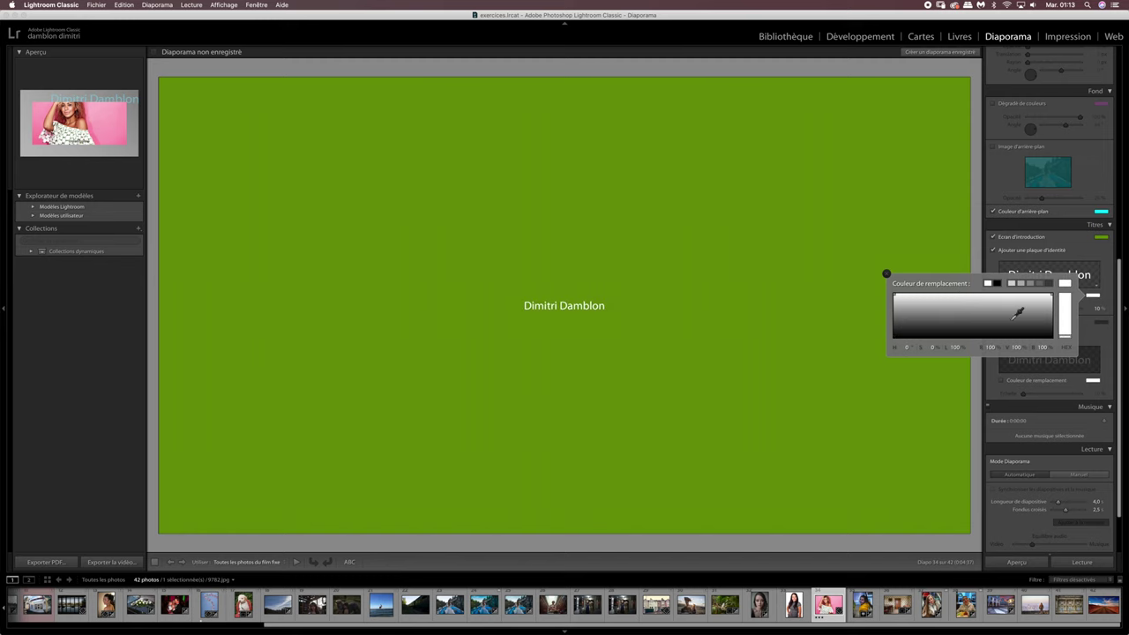
left_click(887, 273)
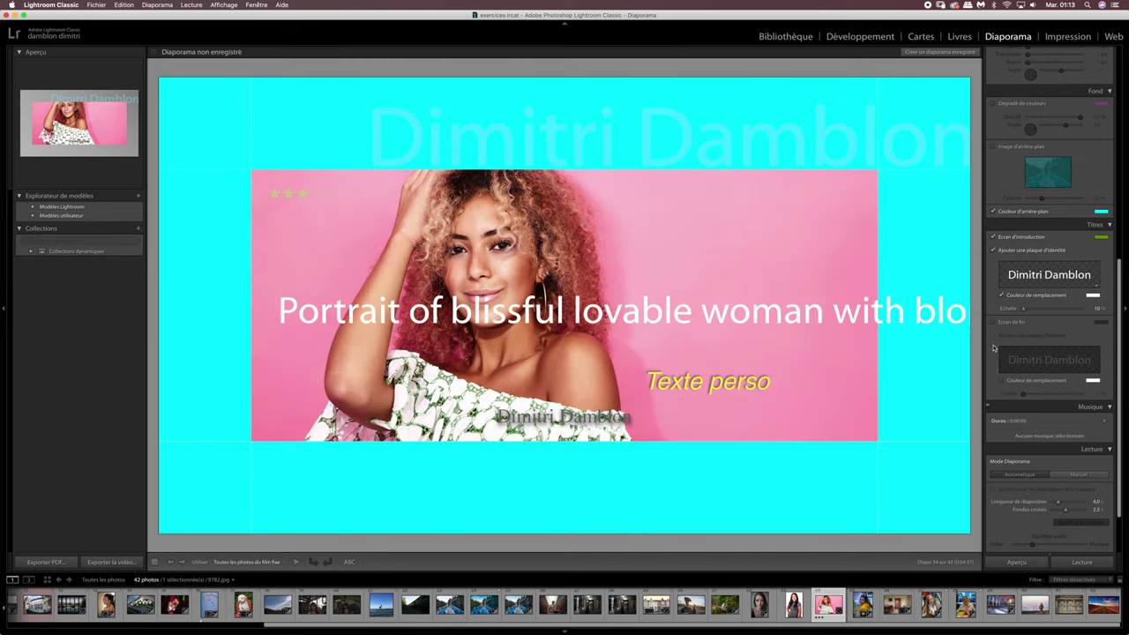
left_click(1002, 294)
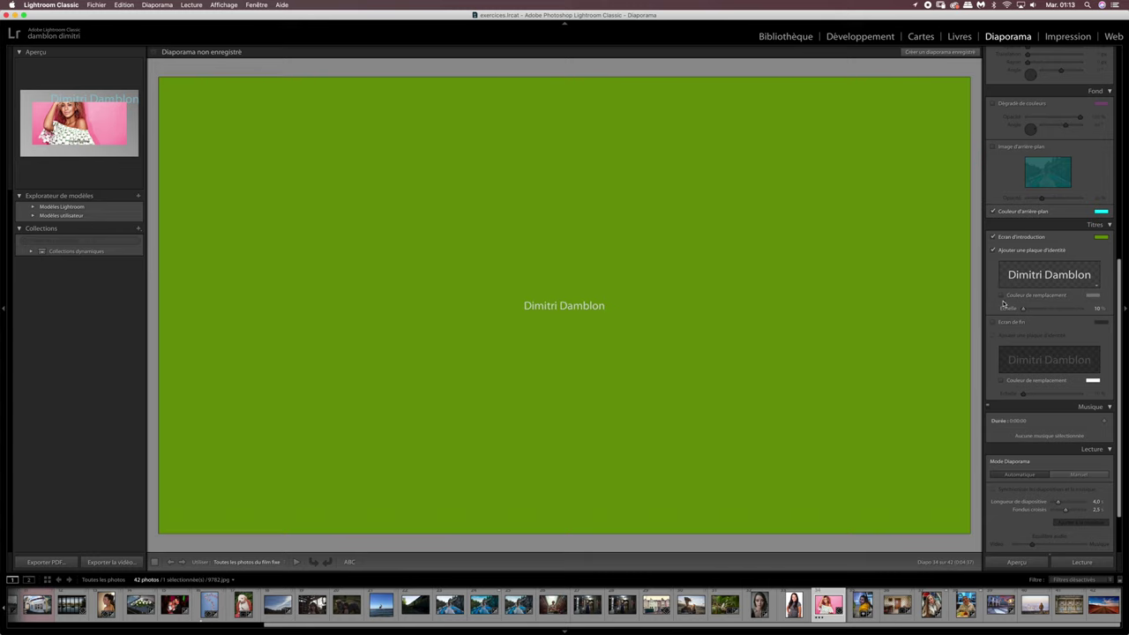
left_click(1001, 295)
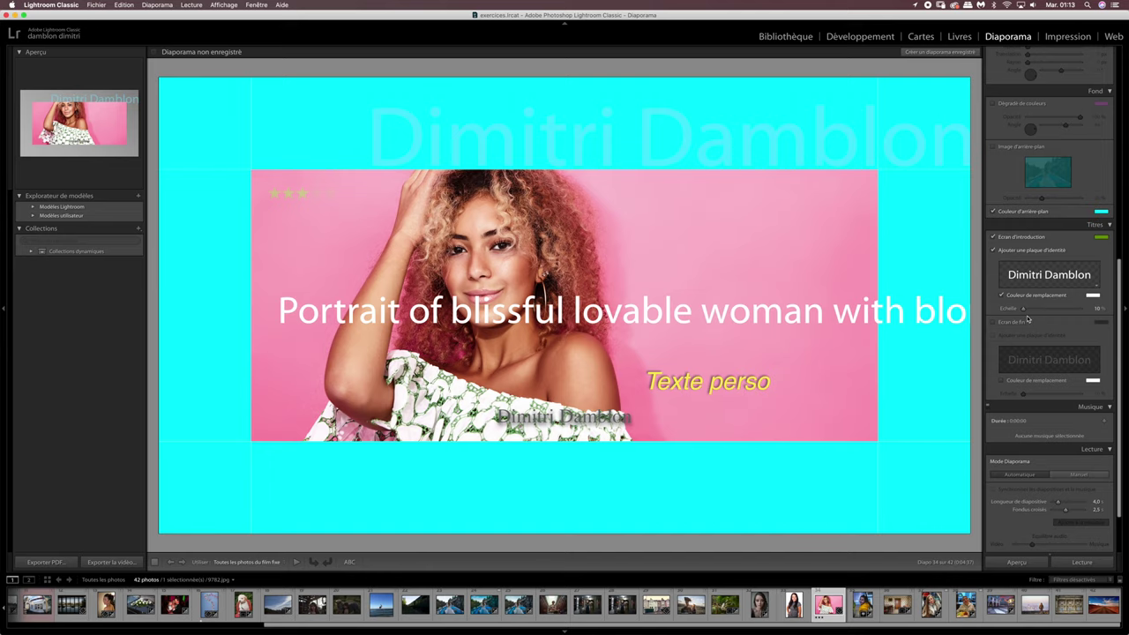
Scale the intro identity-plate title to 15% and preview the intro screen.
left_click(1024, 310)
left_click_drag(1024, 309, 1093, 315)
left_click_drag(1093, 316, 1028, 318)
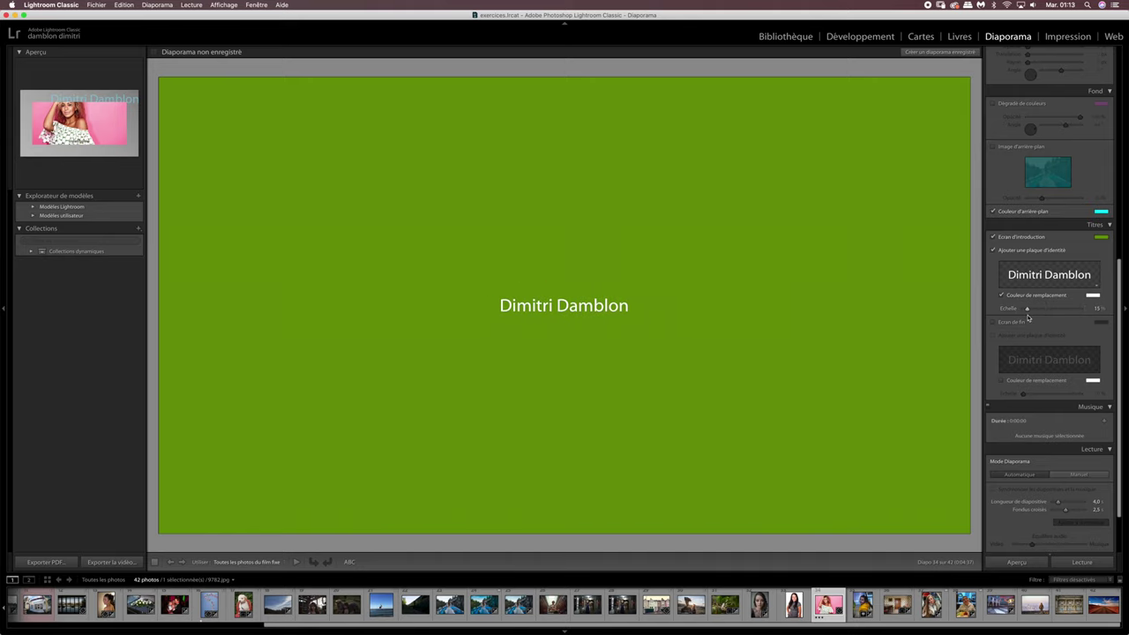
left_click_drag(1028, 317, 1029, 316)
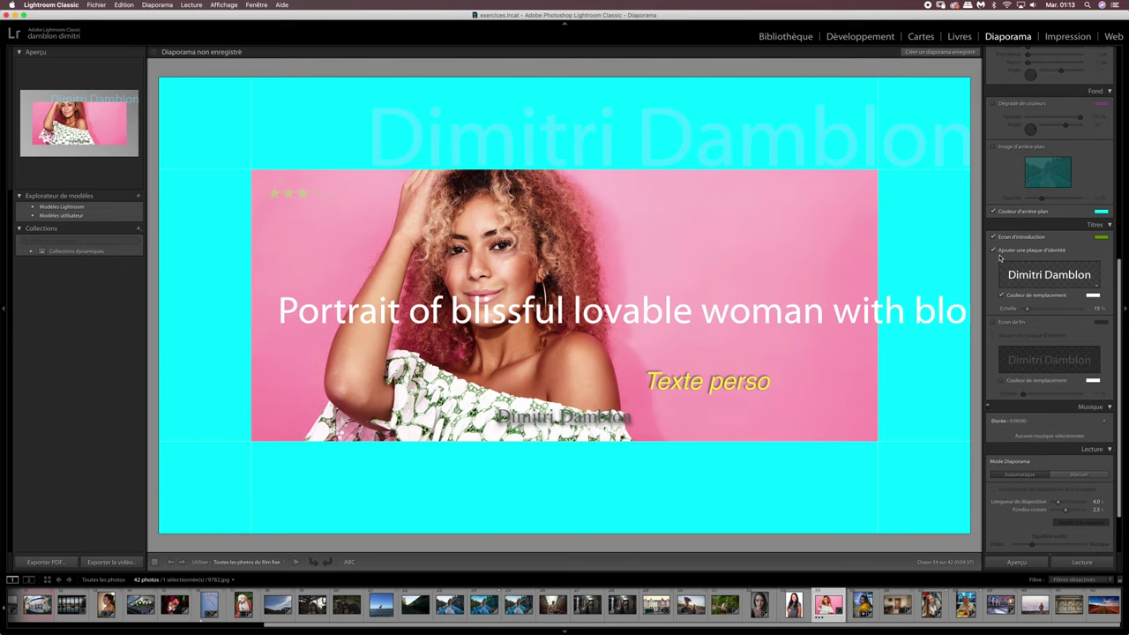
left_click(993, 237)
Enable the slideshow end screen and give it a light periwinkle-blue background.
left_click(994, 238)
left_click(992, 323)
left_click(1100, 322)
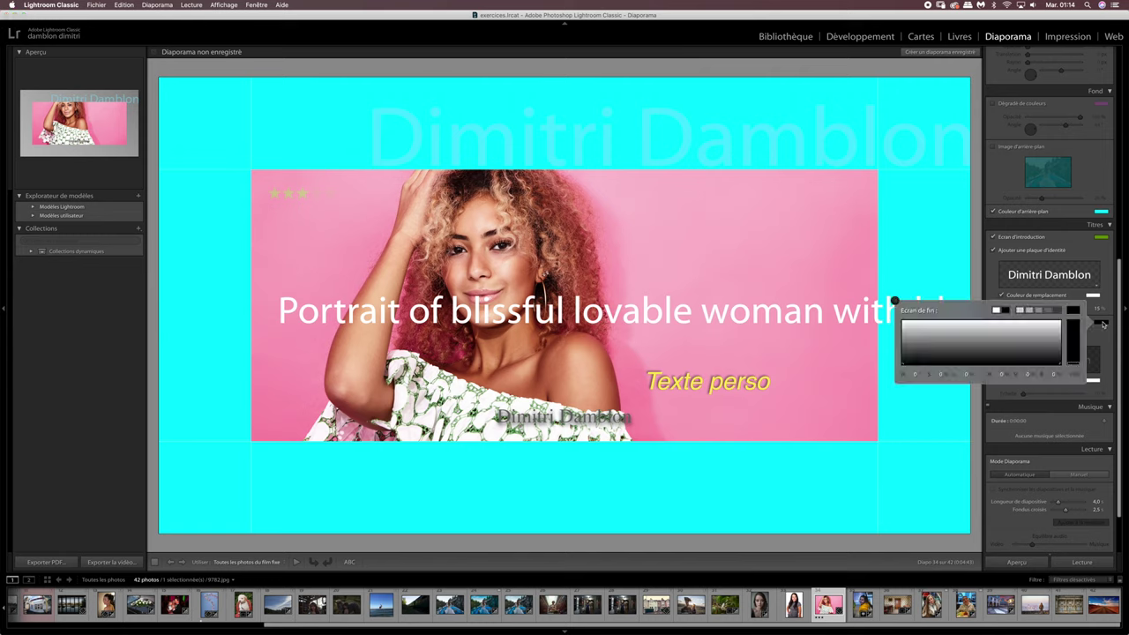
mouse_move(1028, 339)
left_mouse_down()
mouse_move(995, 330)
mouse_move(980, 356)
left_mouse_up()
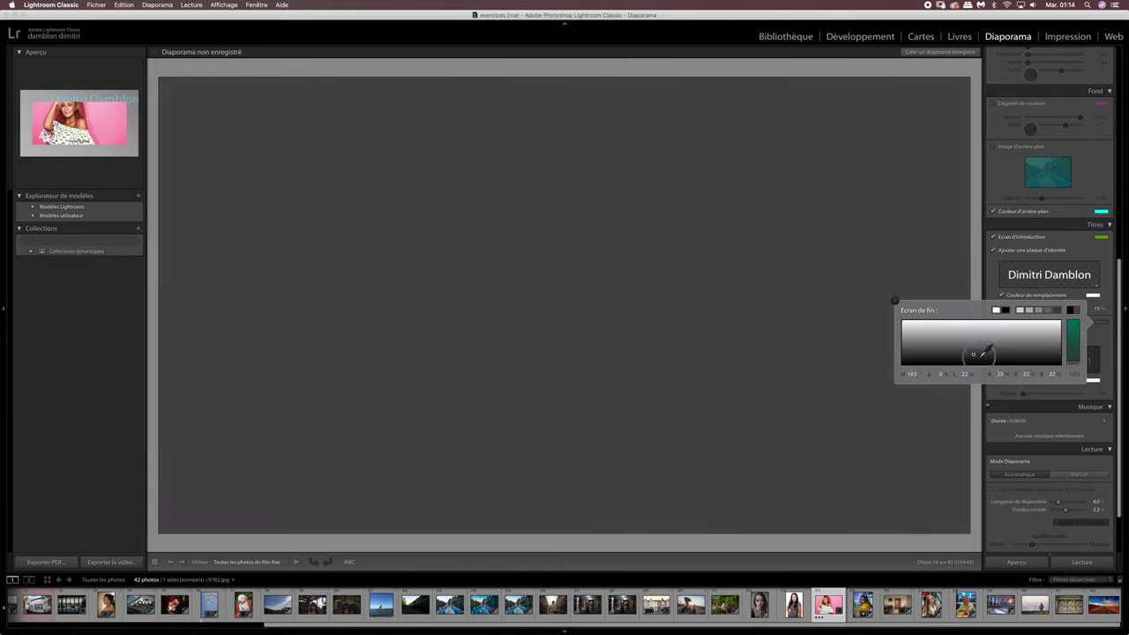
mouse_move(1073, 358)
left_mouse_down()
mouse_move(1072, 326)
mouse_move(1015, 340)
left_mouse_up()
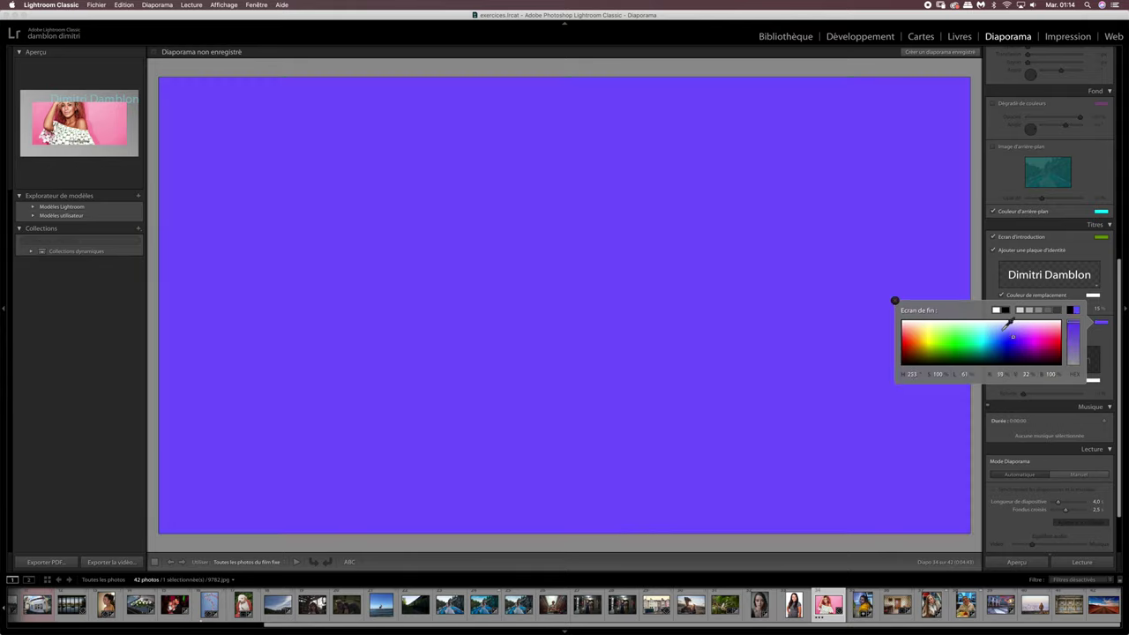
left_click(895, 301)
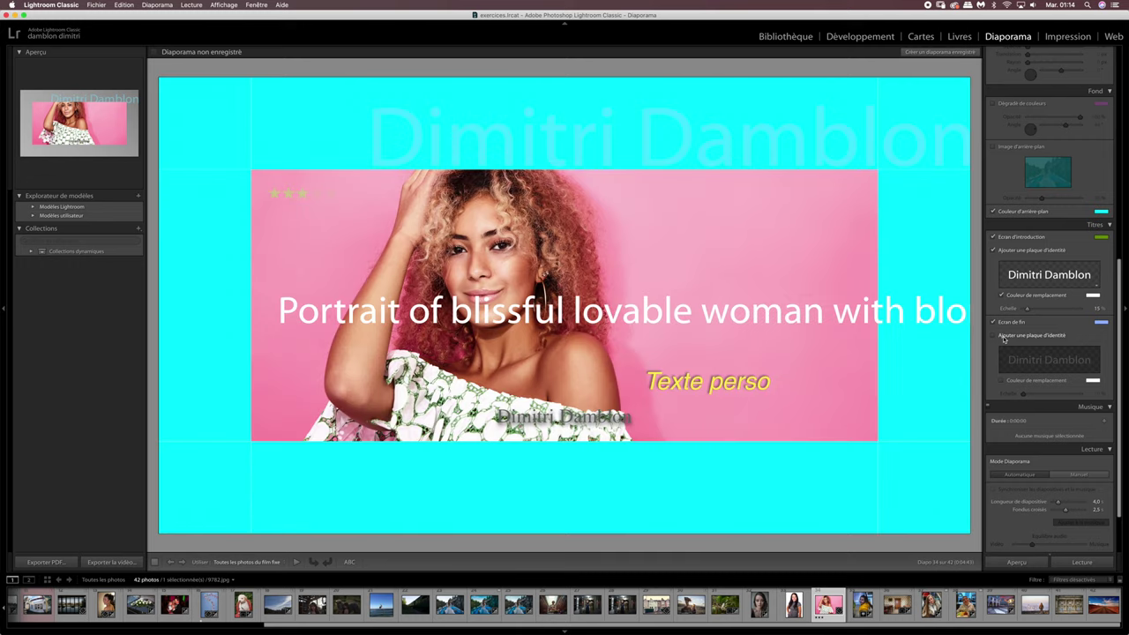
Show the identity plate on the end screen and bring up the Musique file chooser.
left_click(1002, 338)
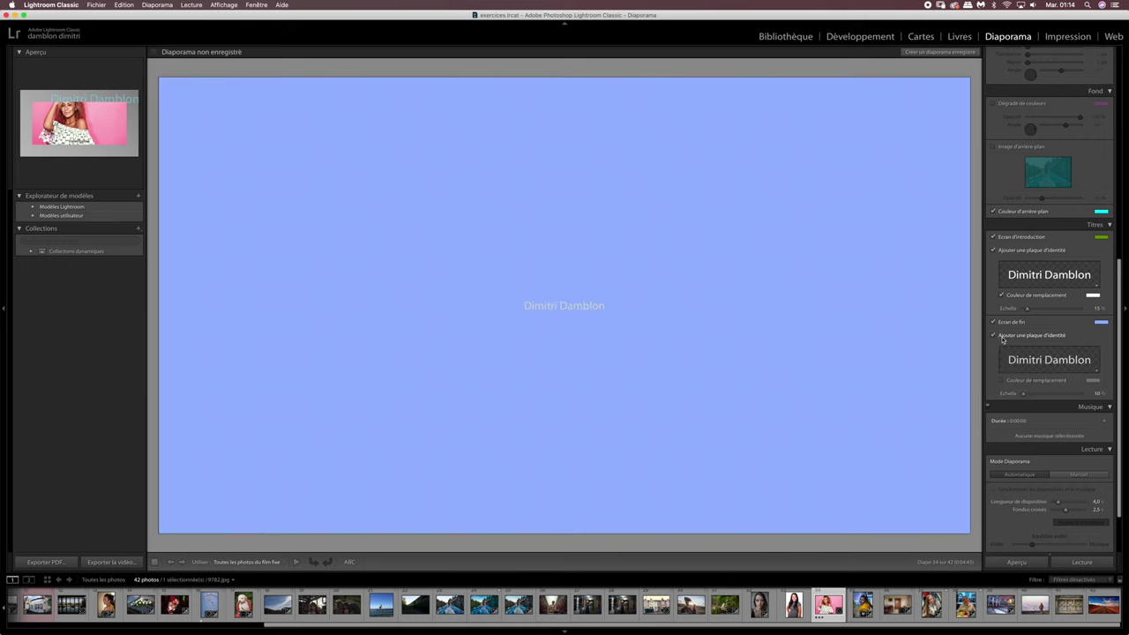
left_click(1098, 375)
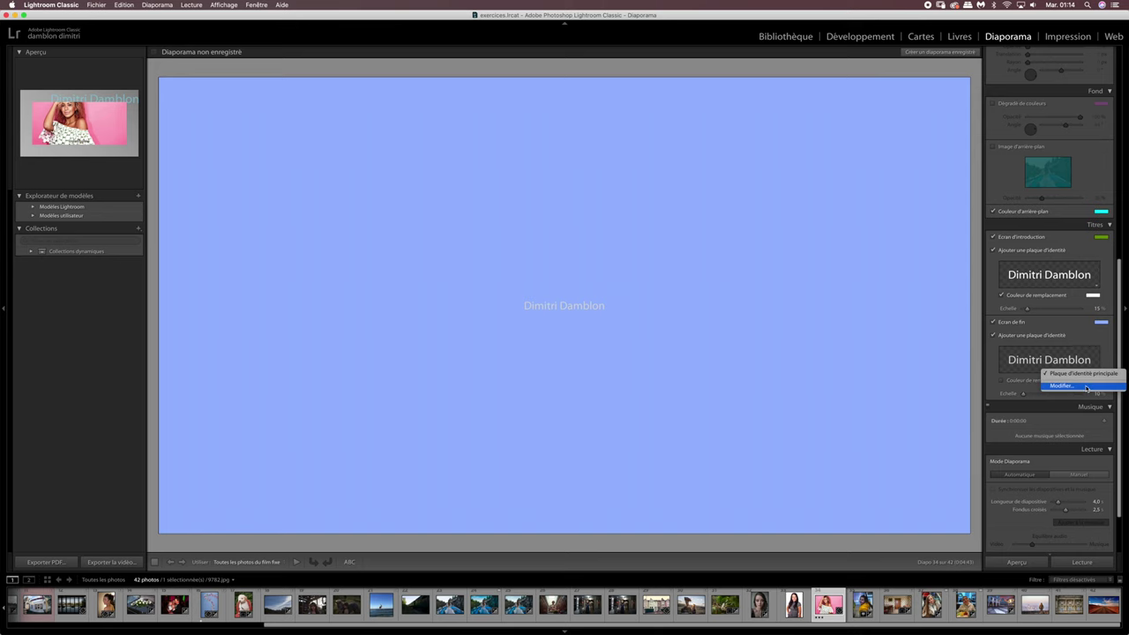
left_click(1086, 389)
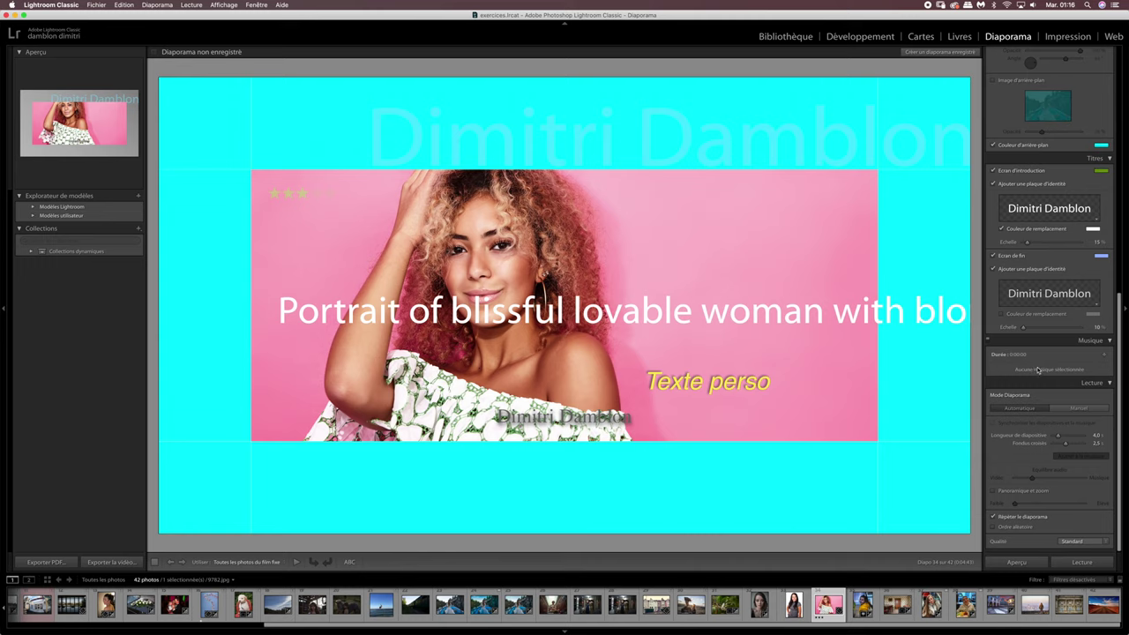
left_click(1105, 355)
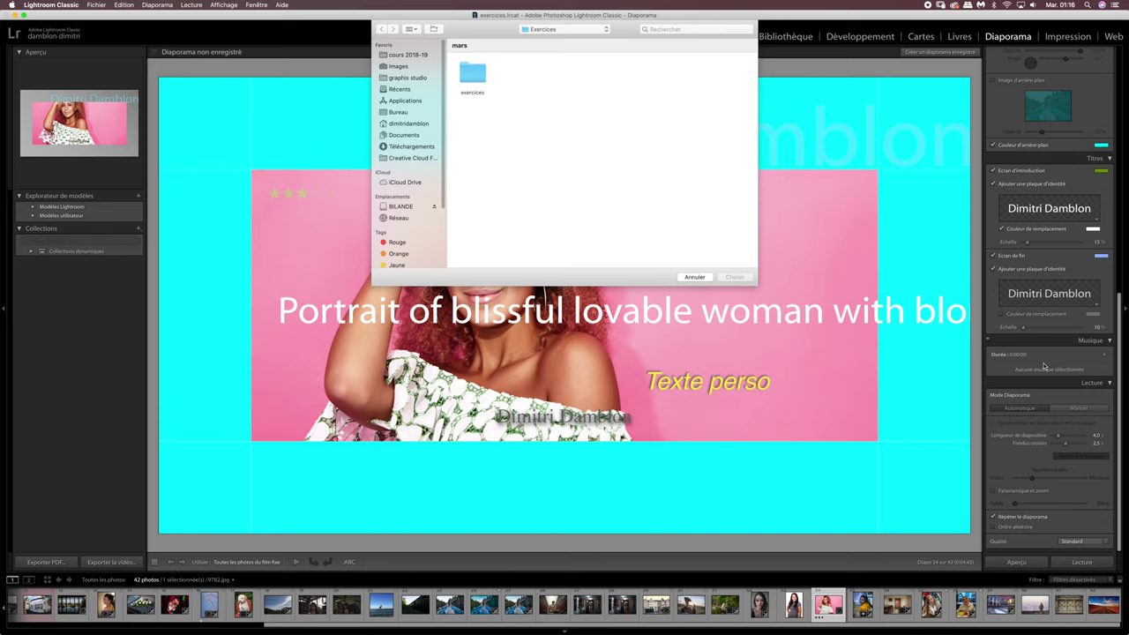
Search for mp3 and add the first older result, 'Lyric Video).mp3' (3:22), as slideshow music.
left_click(657, 30)
type("mp3")
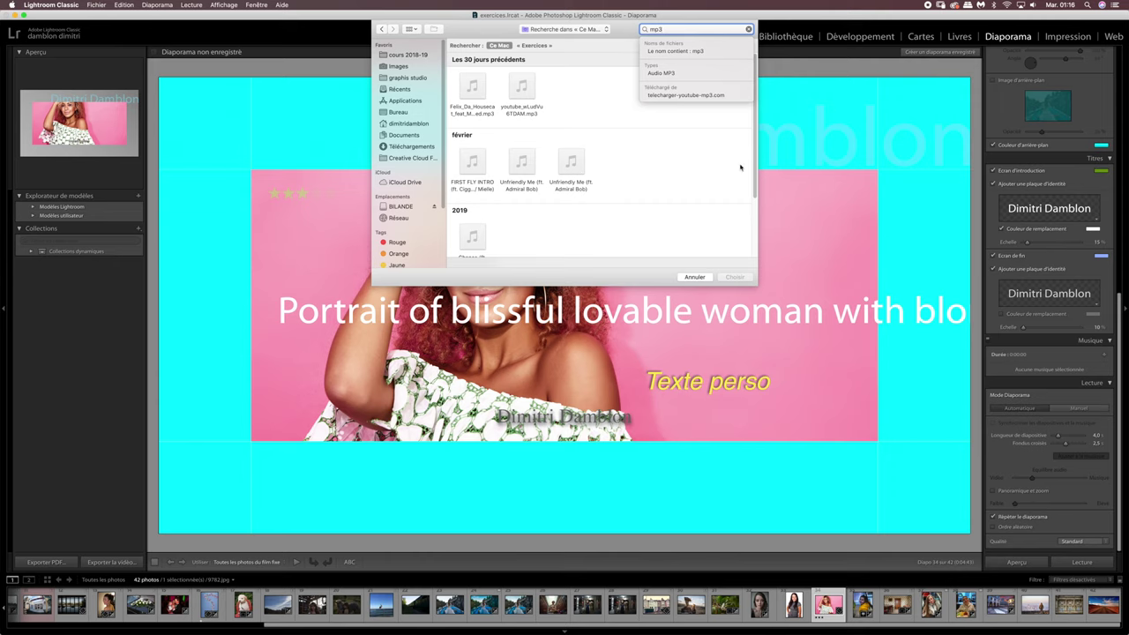
scroll(741, 167, "down", 3)
left_click(472, 216)
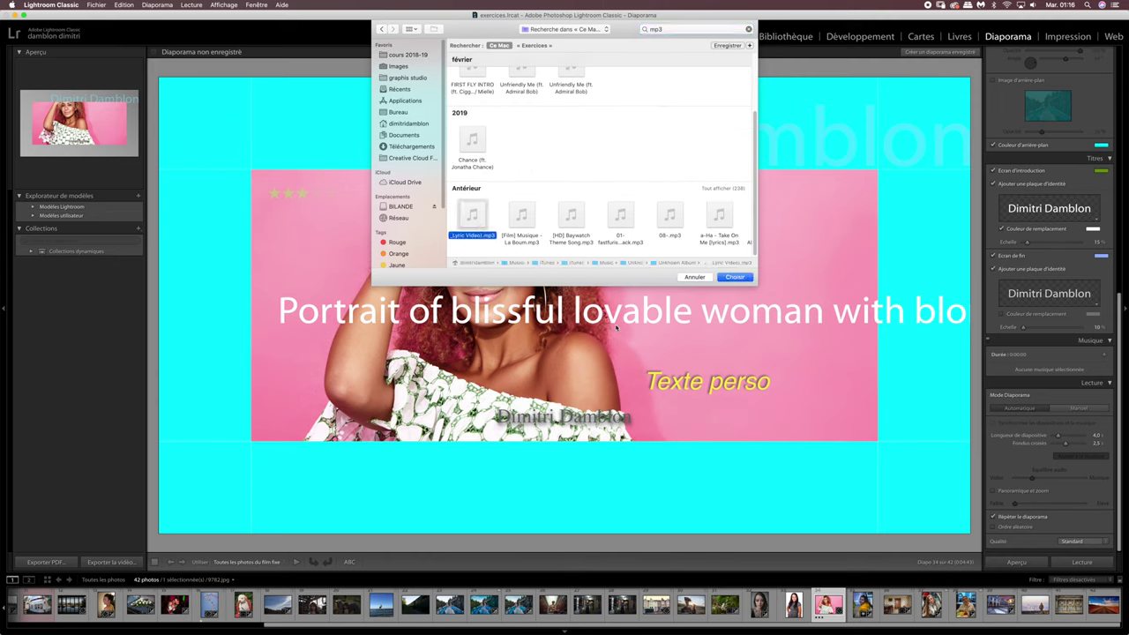
left_click(736, 277)
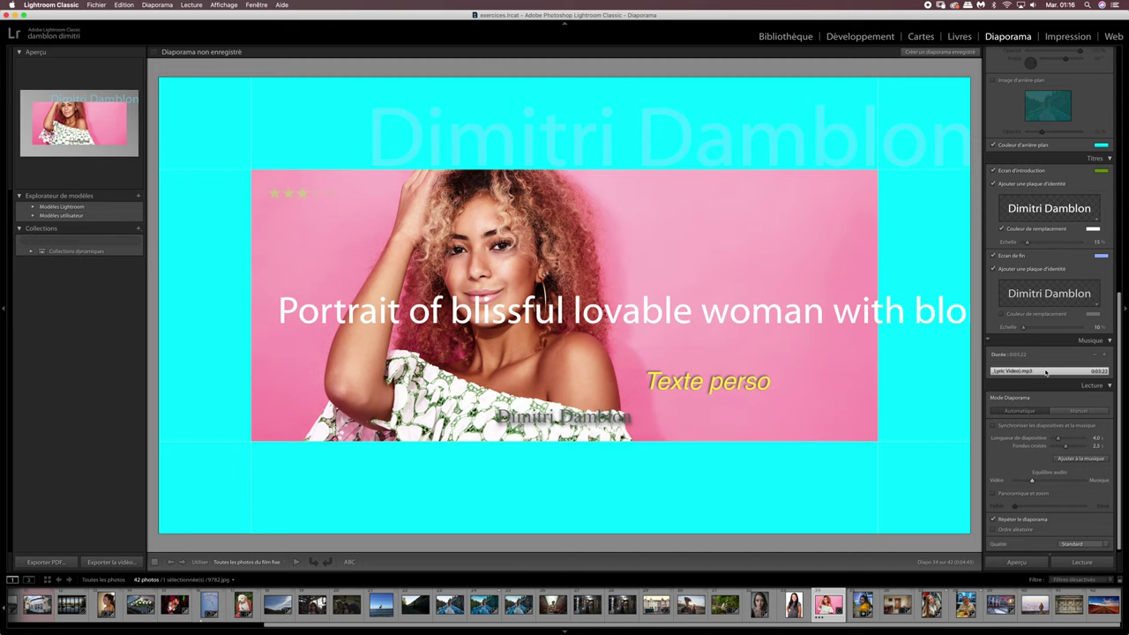
Add the La Boum soundtrack mp3 as a second music track.
left_click(1103, 357)
left_click(671, 29)
type("mp3")
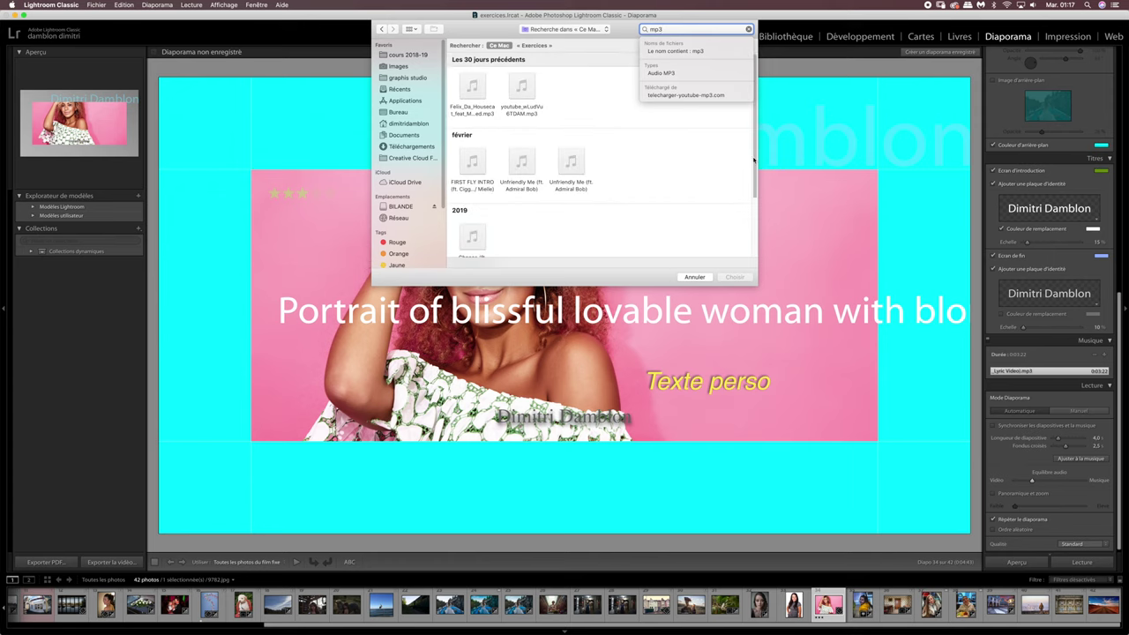
scroll(753, 159, "down", 3)
left_click(522, 221)
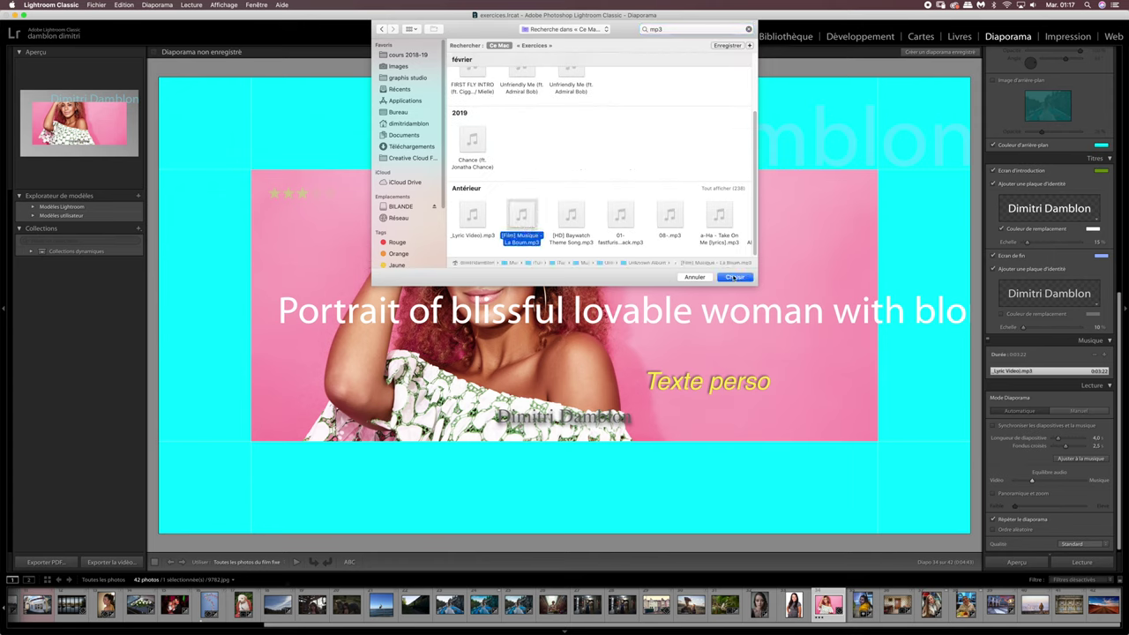
left_click(733, 278)
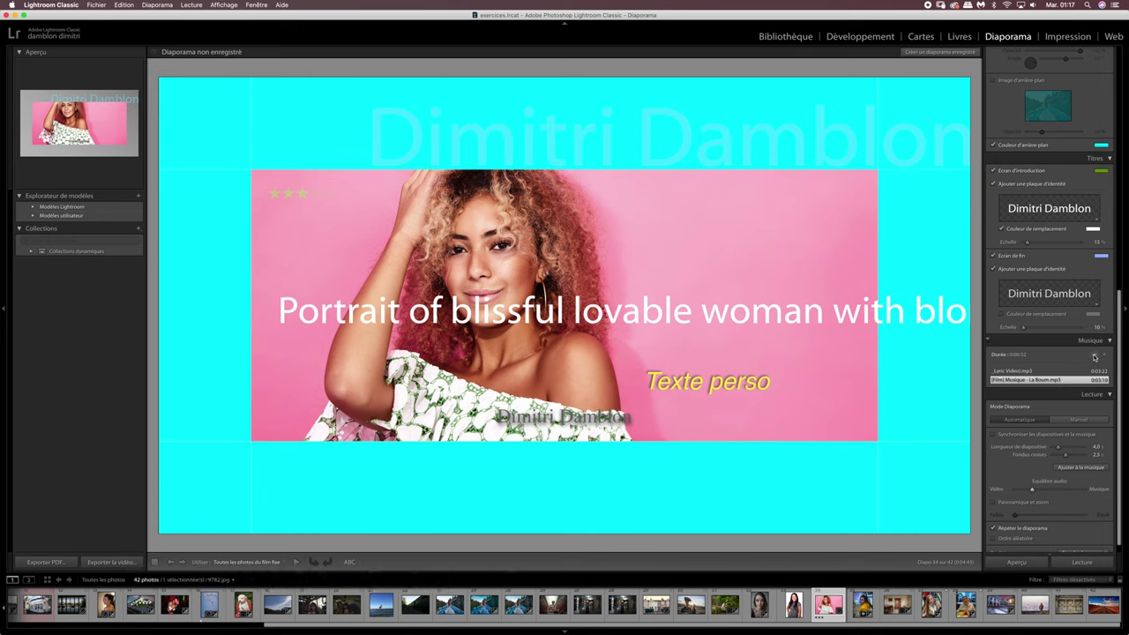
Replace La Boum with 'Unfriendly Me (ft. Admiral Bob).mp3' in the music list.
left_click(1037, 371)
left_click(1037, 379)
left_click(1094, 355)
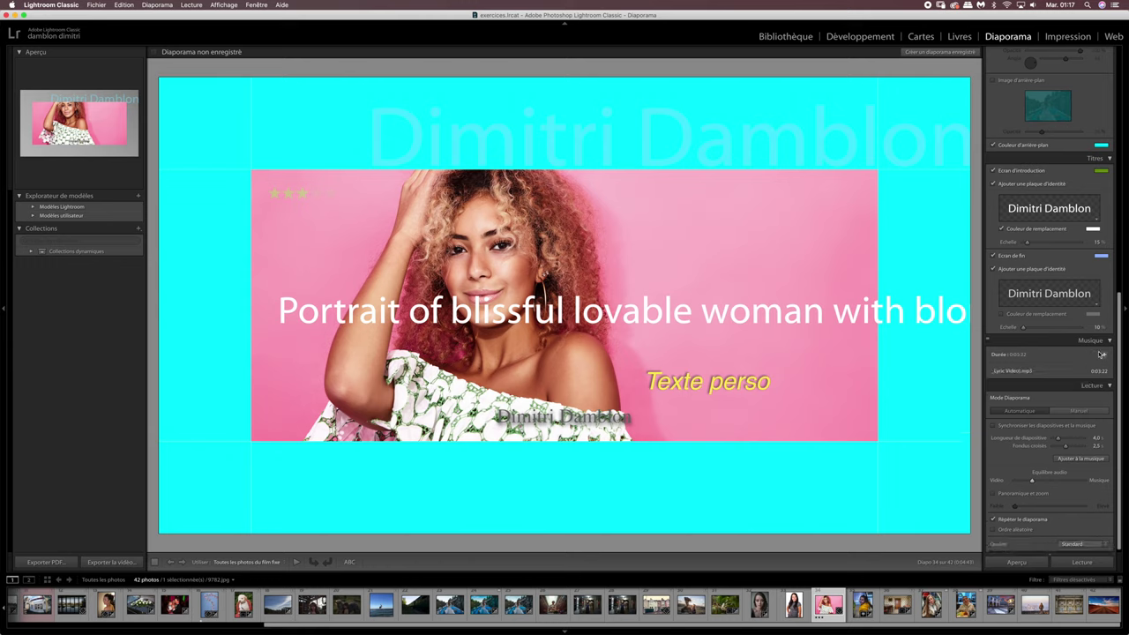
left_click(1102, 354)
type("mp3")
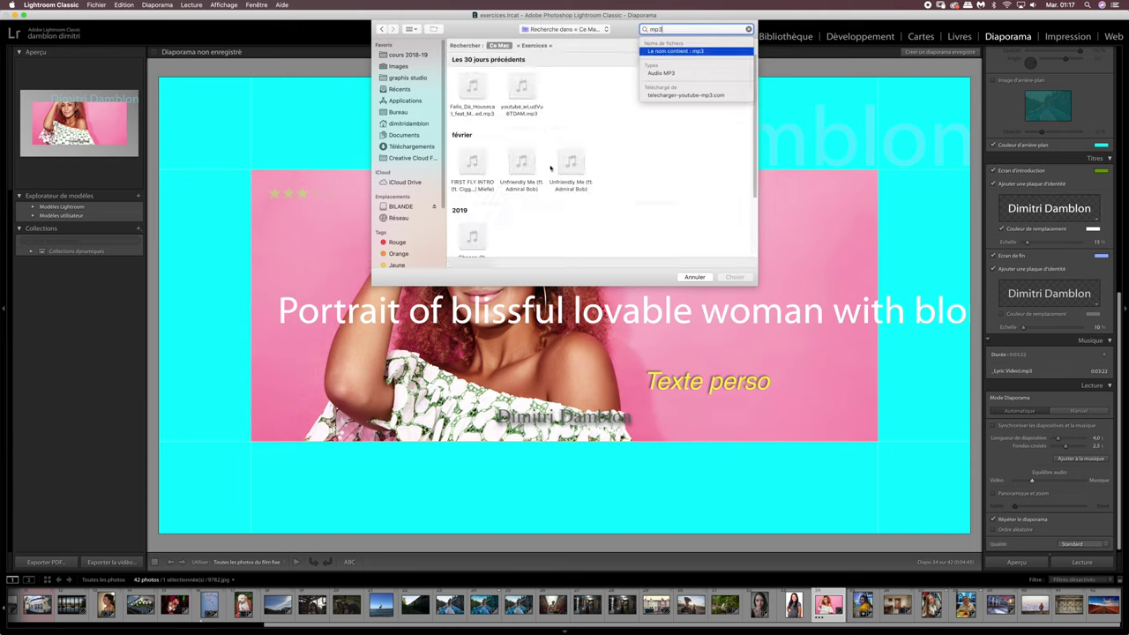
left_click(521, 163)
left_click(734, 277)
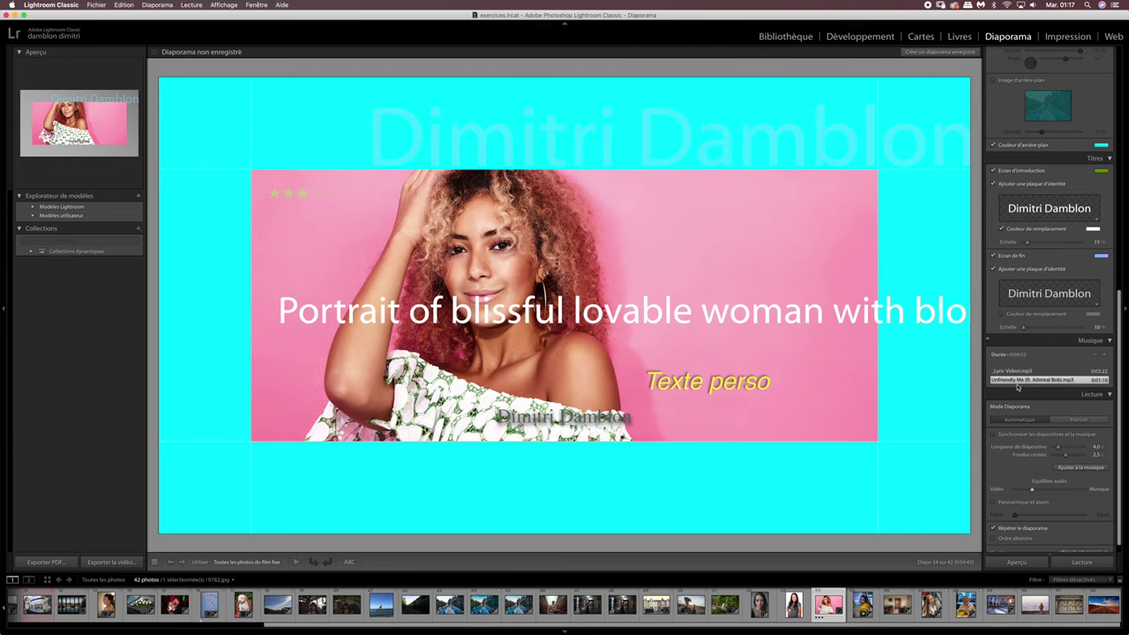
Move Unfriendly Me above the other track so it plays first.
left_click(1021, 380)
left_click(1012, 371)
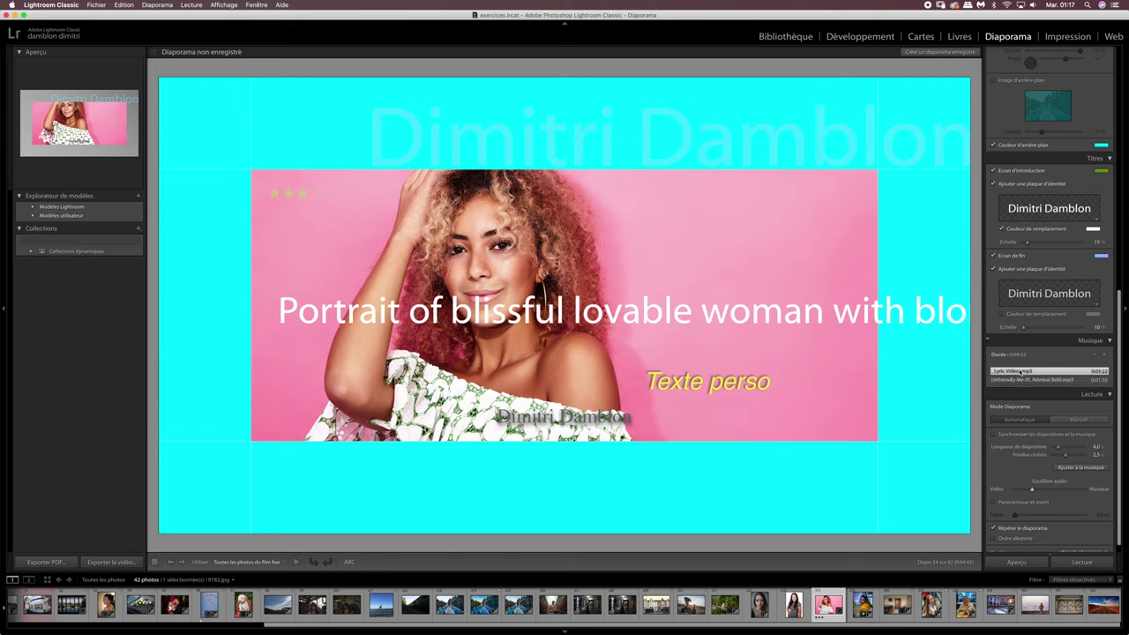
left_click(1017, 381)
left_click(1019, 371)
left_click_drag(1025, 382, 1026, 371)
left_click(988, 343)
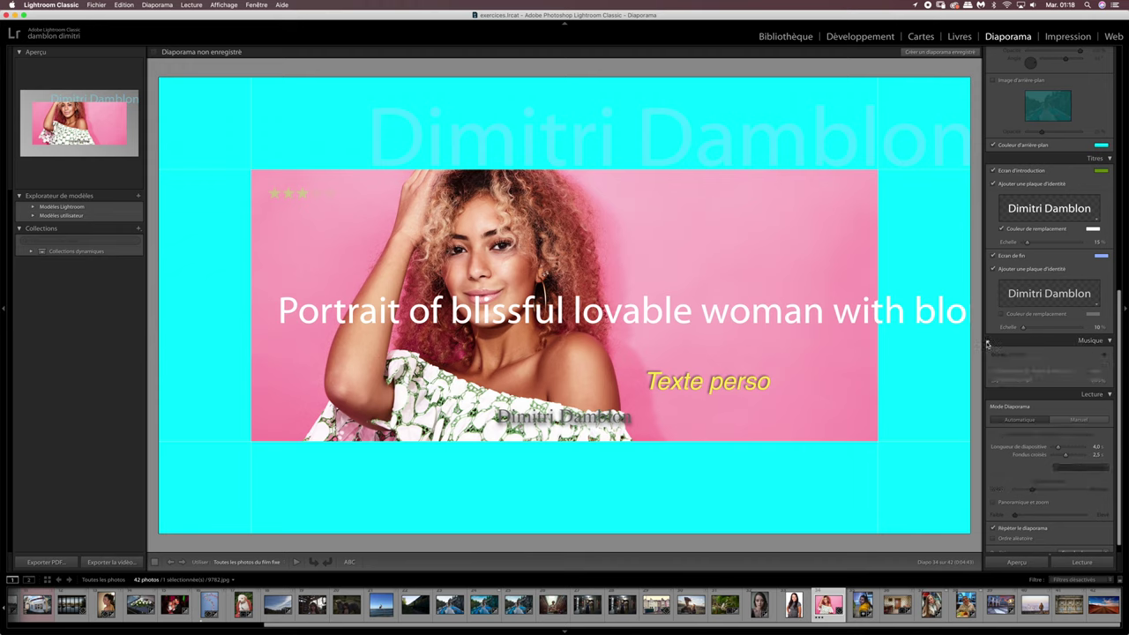
left_click(988, 343)
left_click(988, 344)
left_click(988, 343)
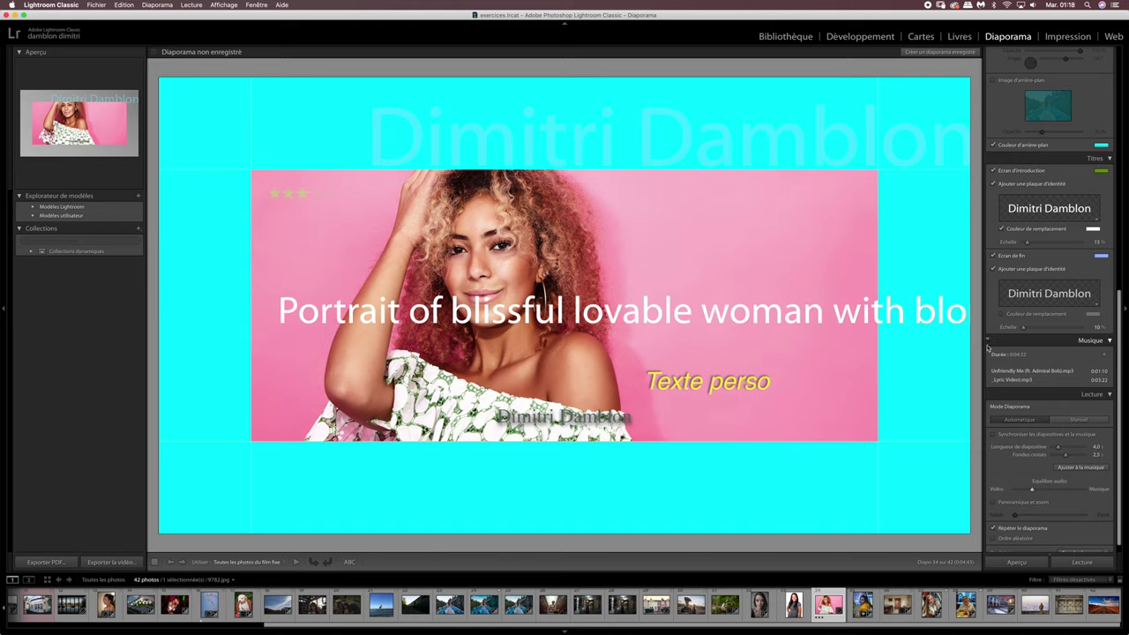
left_click(989, 344)
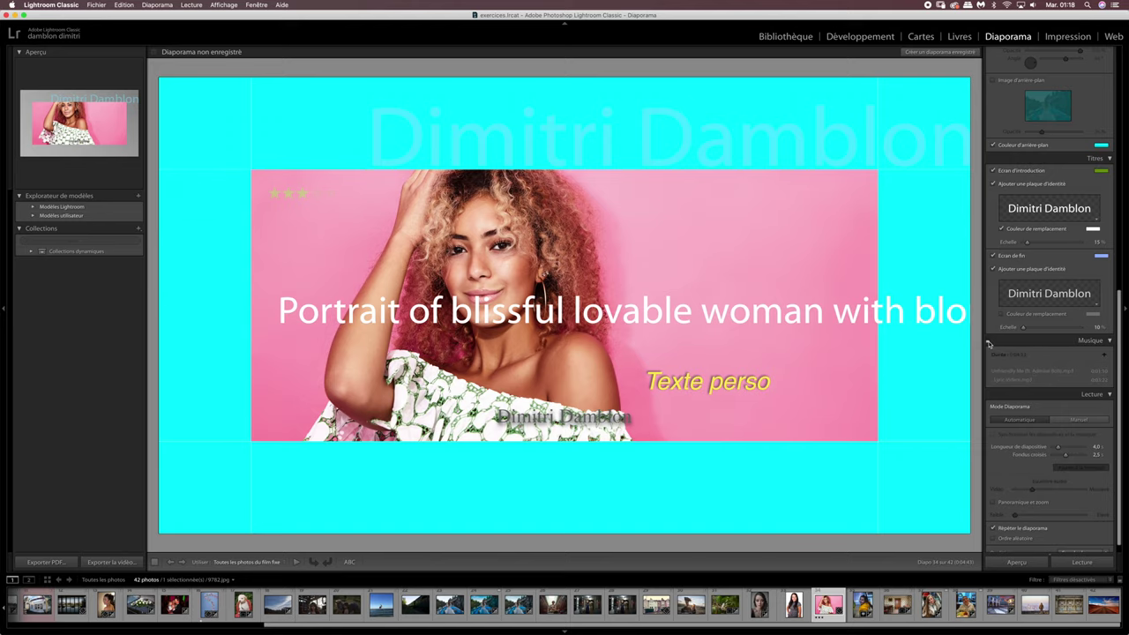
left_click(989, 343)
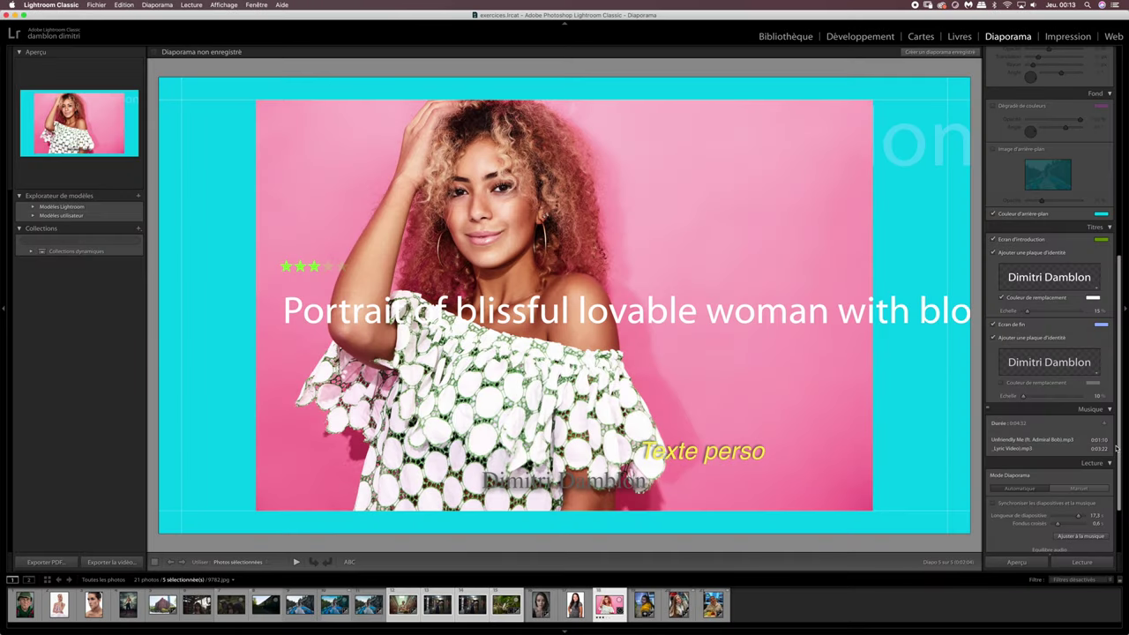
Keep playback on Automatic and tick 'Synchroniser les diapositives et la musique' for the 4:32 music.
left_click_drag(1117, 448, 1117, 488)
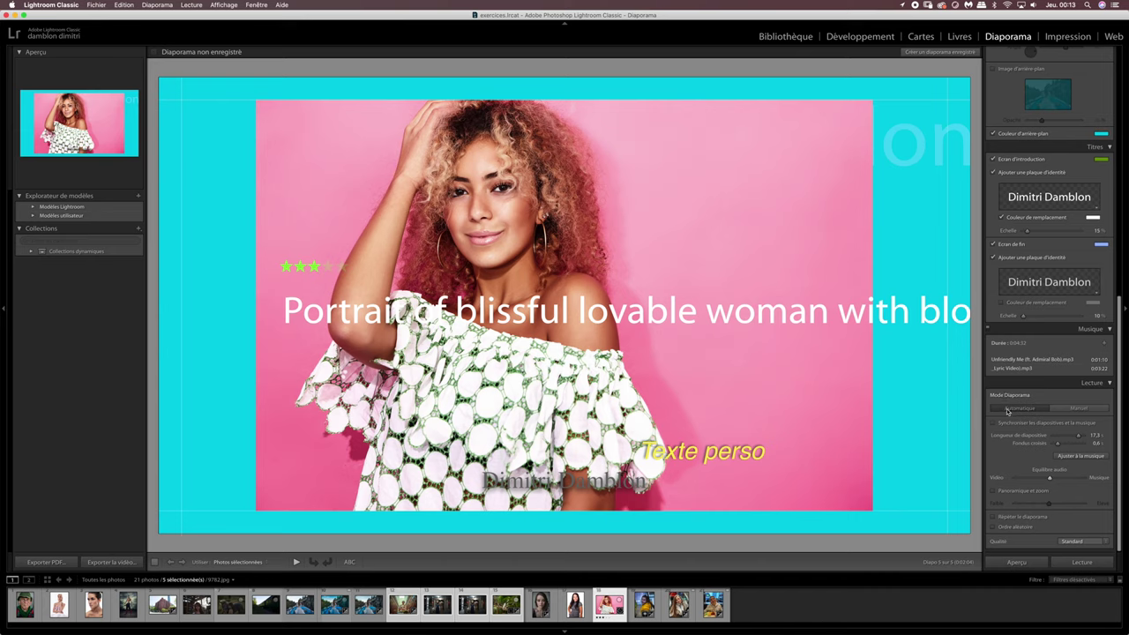
left_click(1074, 409)
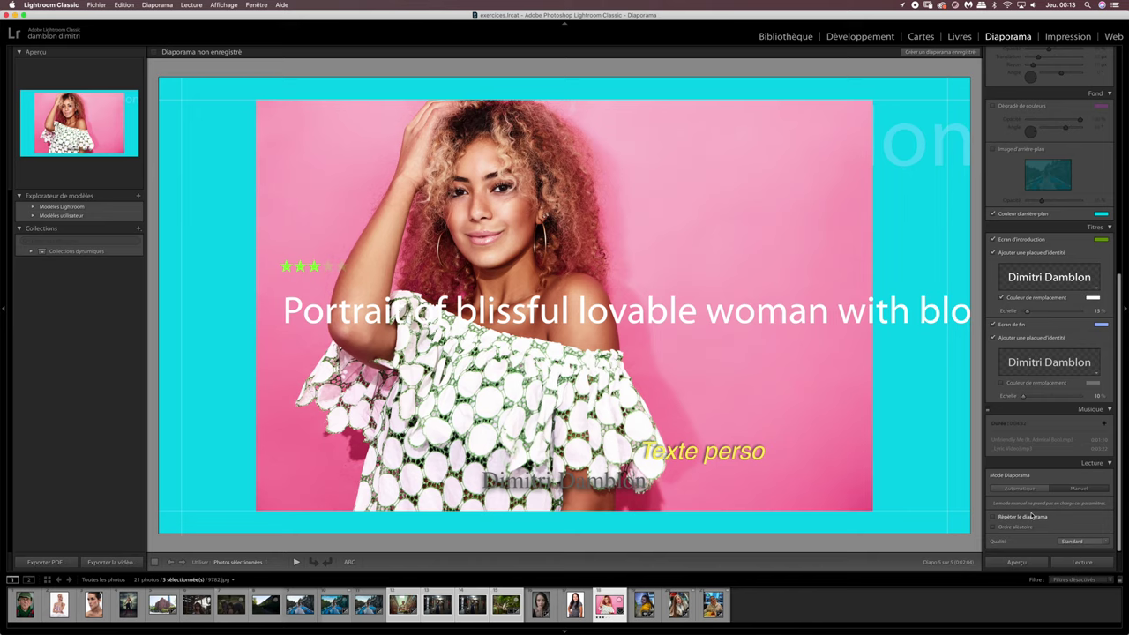
left_click(1019, 488)
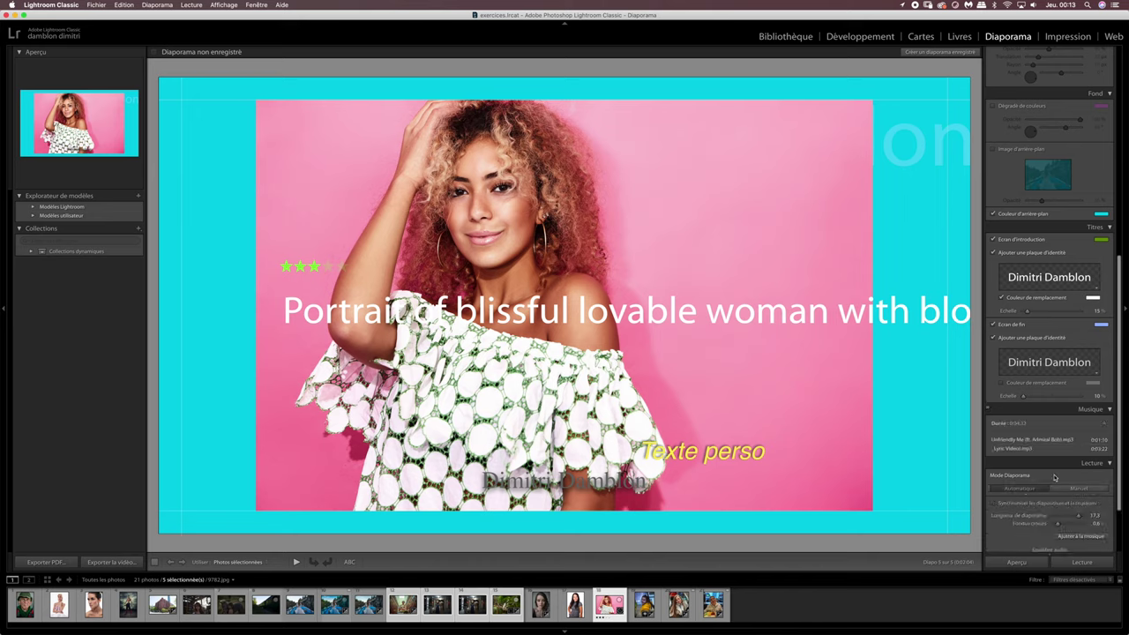
scroll(1118, 418, "down", 3)
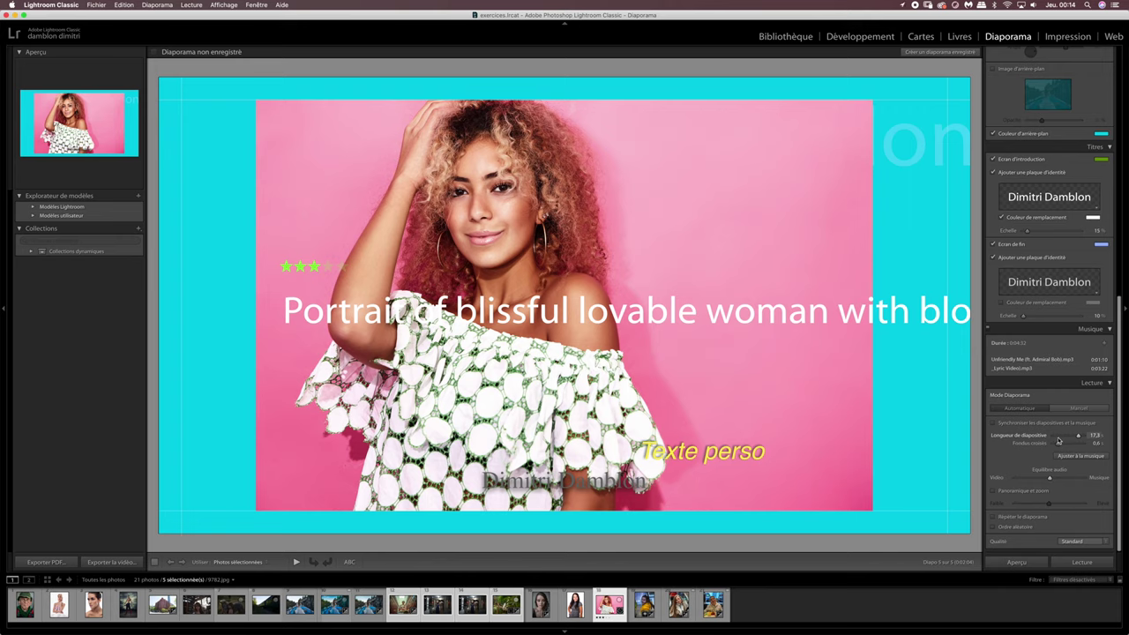
left_click(994, 424)
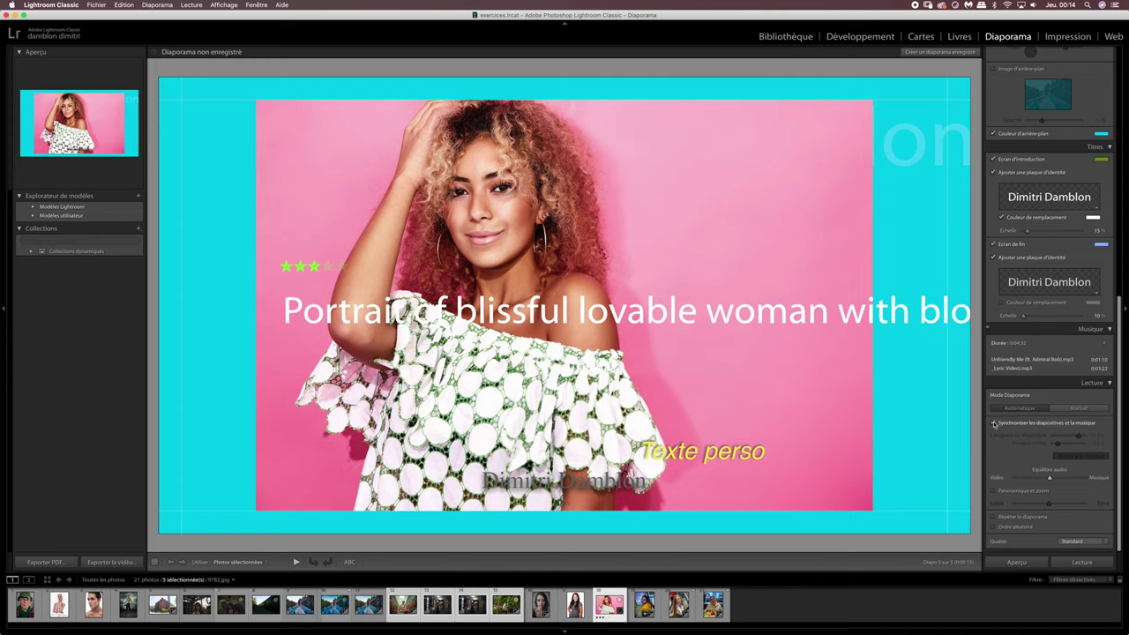
Turn off music sync, set slides to about 4.5 s and add 1.3 s crossfades.
left_click(994, 424)
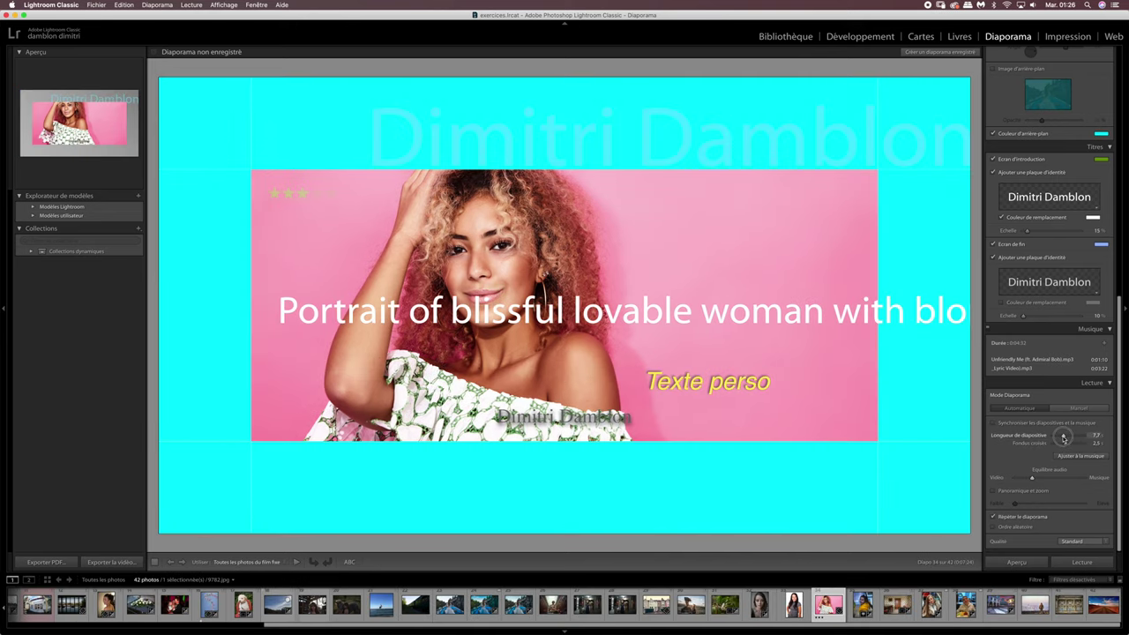
left_click_drag(1064, 437, 1062, 438)
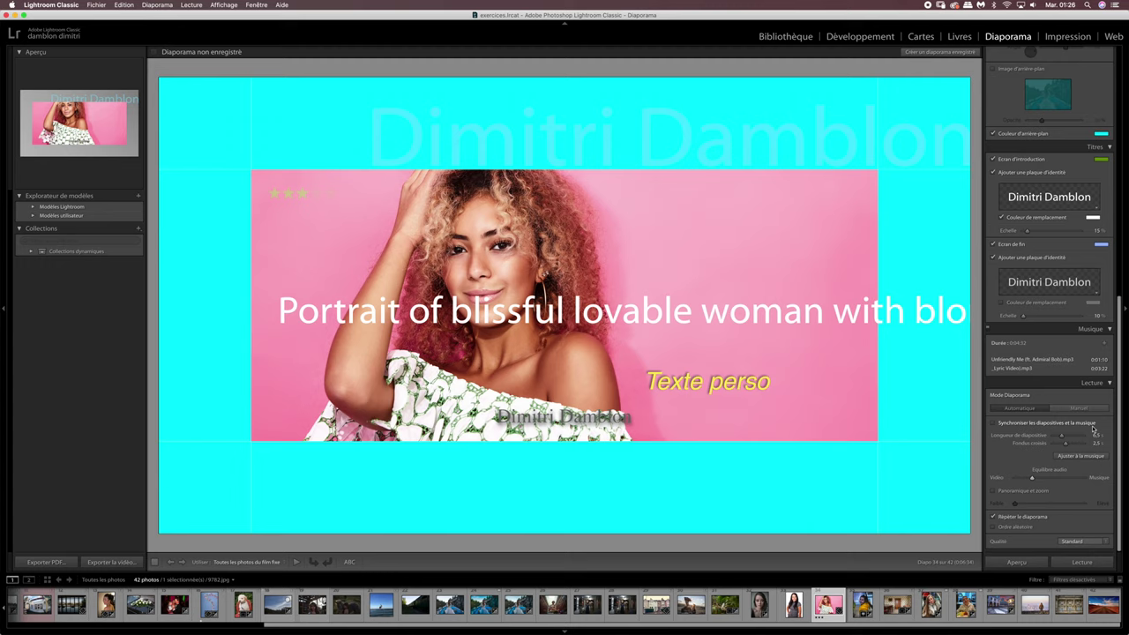
left_click_drag(1061, 436, 1076, 437)
left_click_drag(1074, 437, 1078, 437)
left_click_drag(1076, 436, 1058, 437)
left_click_drag(1053, 444, 1066, 446)
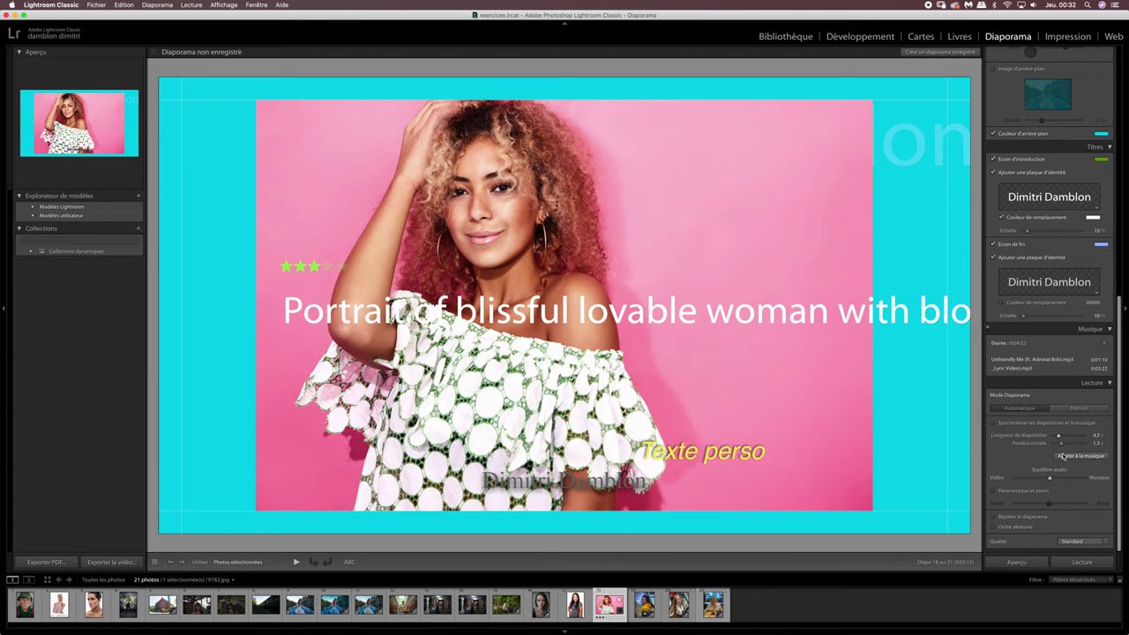
Fit slide timing to the music, adding three more filmstrip photos to the selection.
left_click(1063, 455)
left_click(1064, 455)
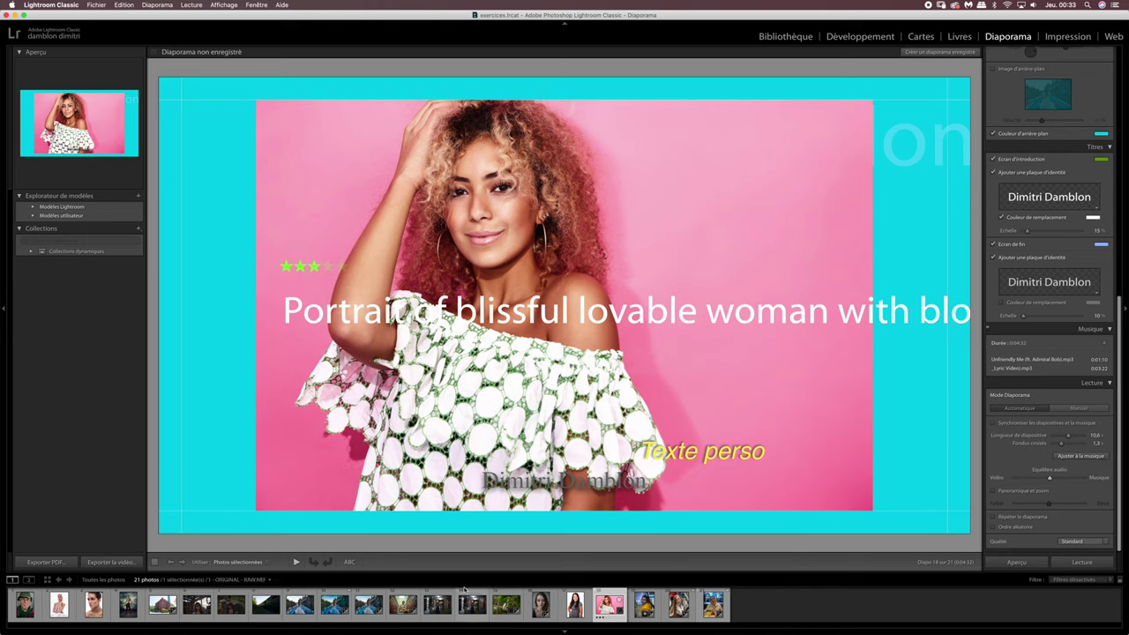
left_click(472, 605, "super")
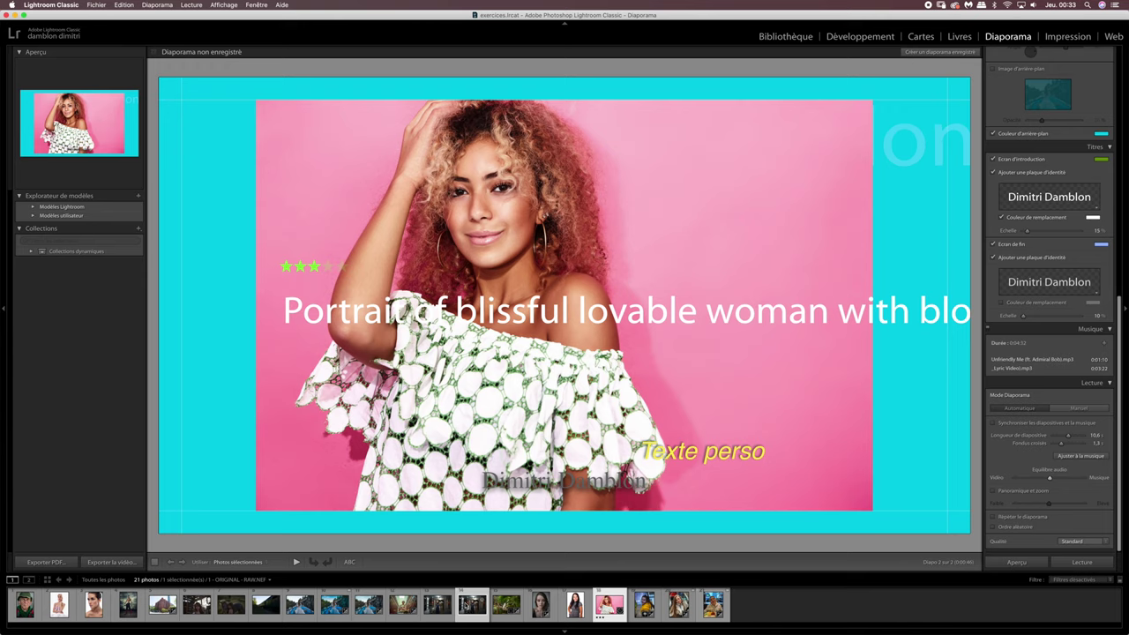
left_click(368, 605, "super")
left_click(299, 605, "super")
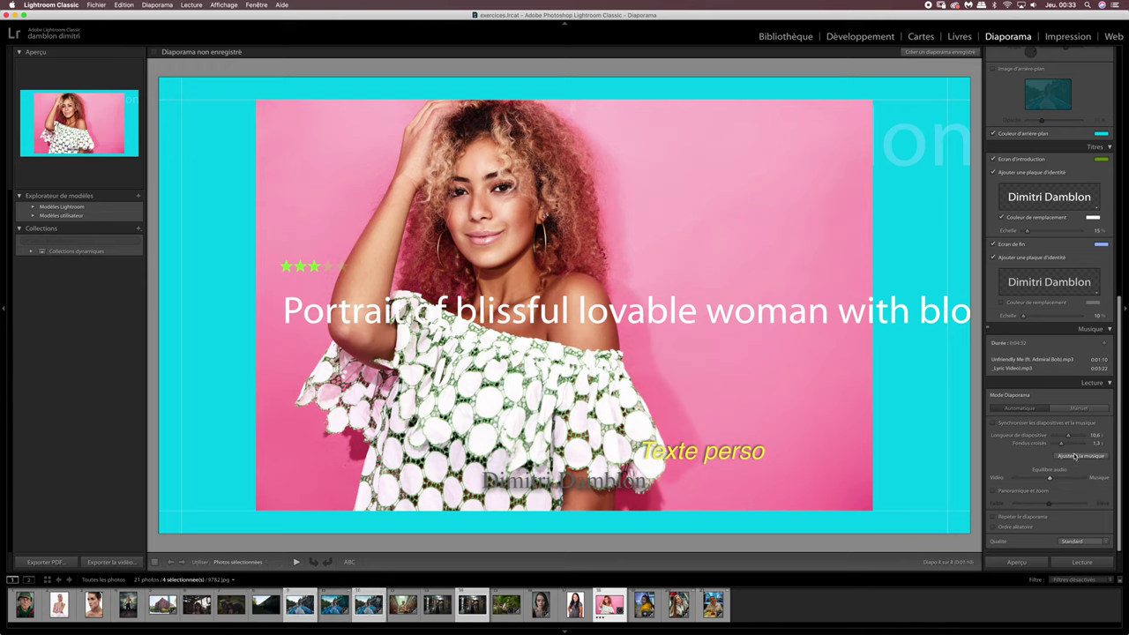
left_click(1068, 456)
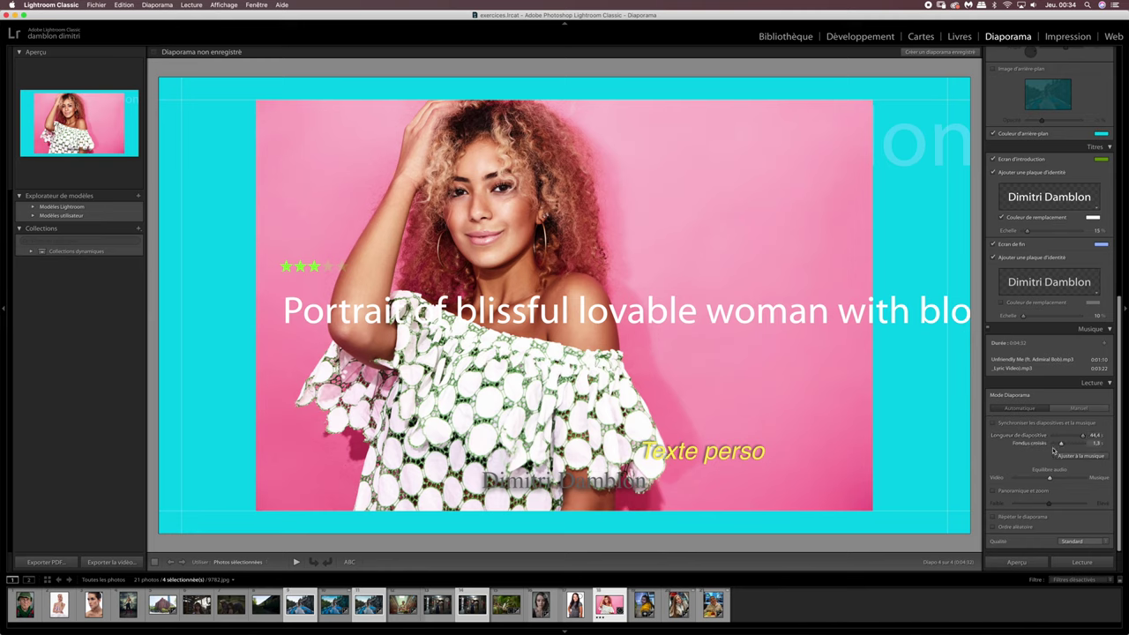
Add four more photos to the selection and refit the slide length to the music.
left_click(196, 604, "super")
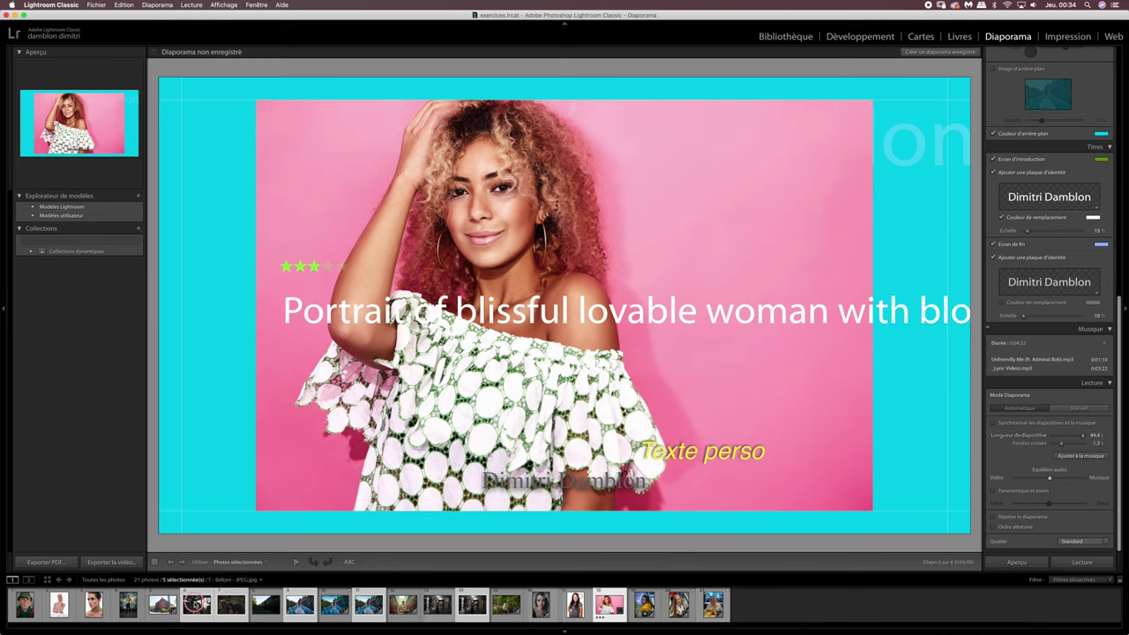
left_click(163, 604, "super")
left_click_drag(1092, 443, 1071, 442)
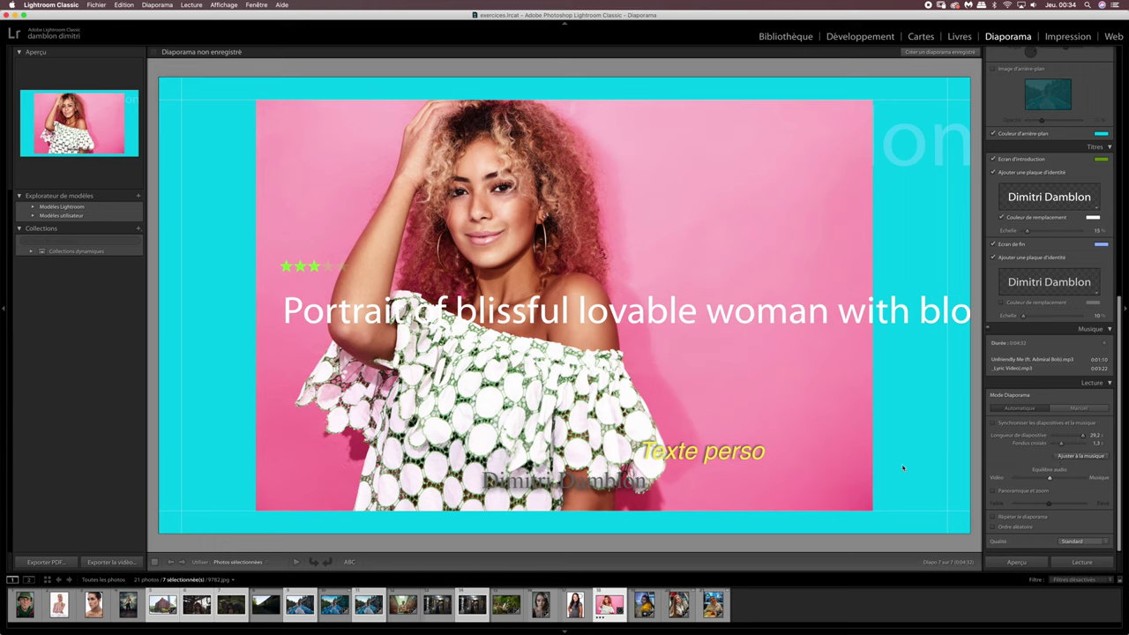
left_click(403, 601, "super")
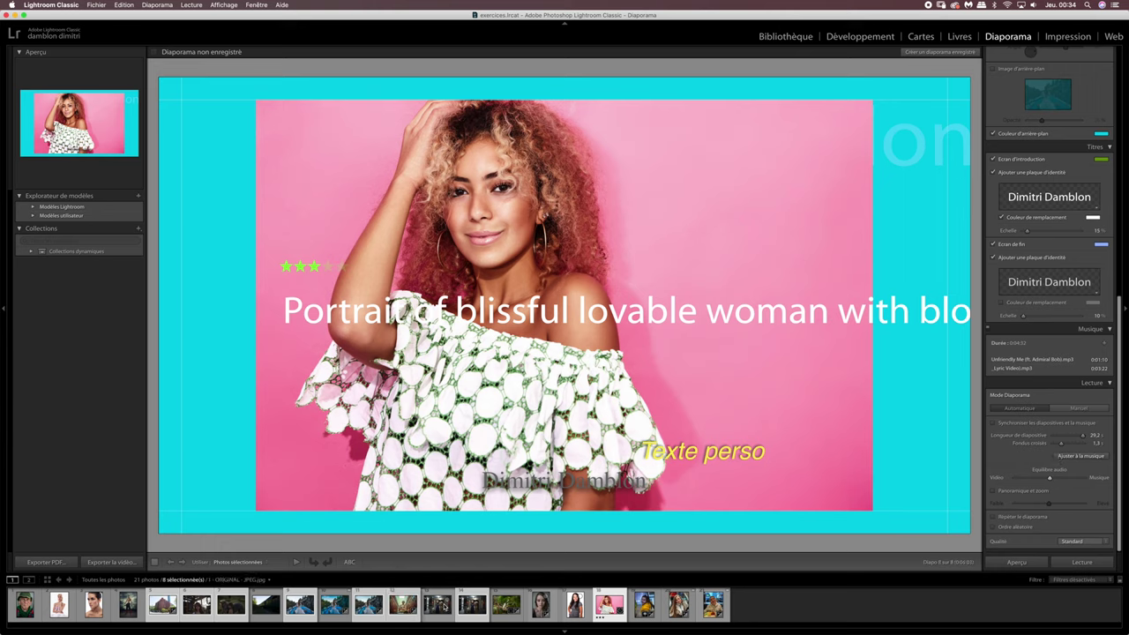
left_click(437, 604, "super")
left_click(1080, 455)
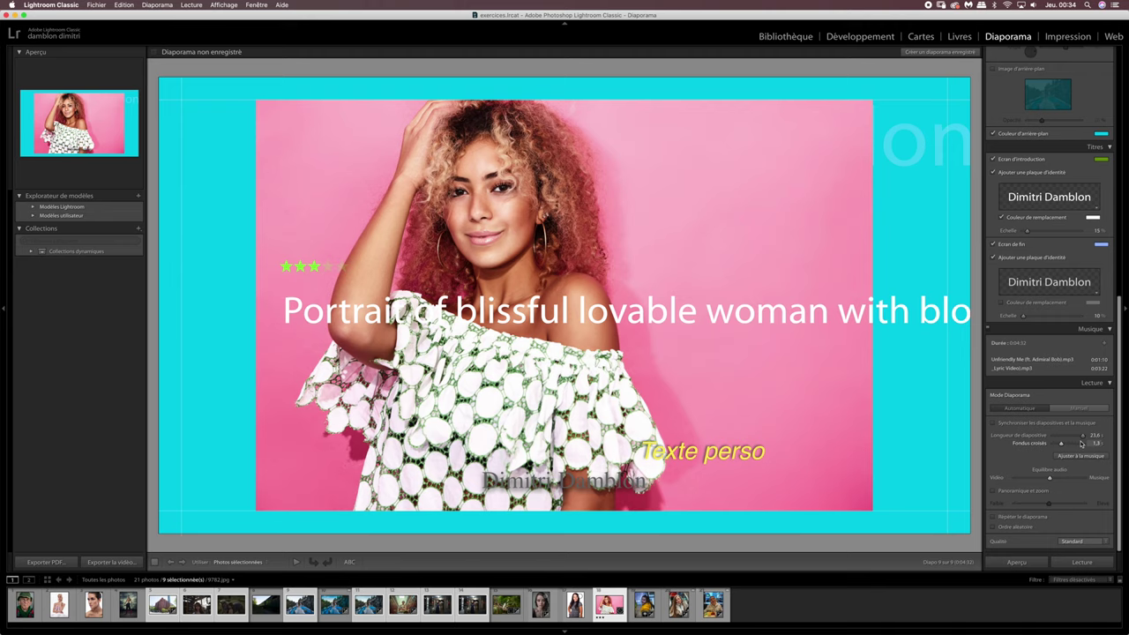
Deselect three photos so six slides fit the 4:32 music at about 33 s each.
left_click(162, 604, "super")
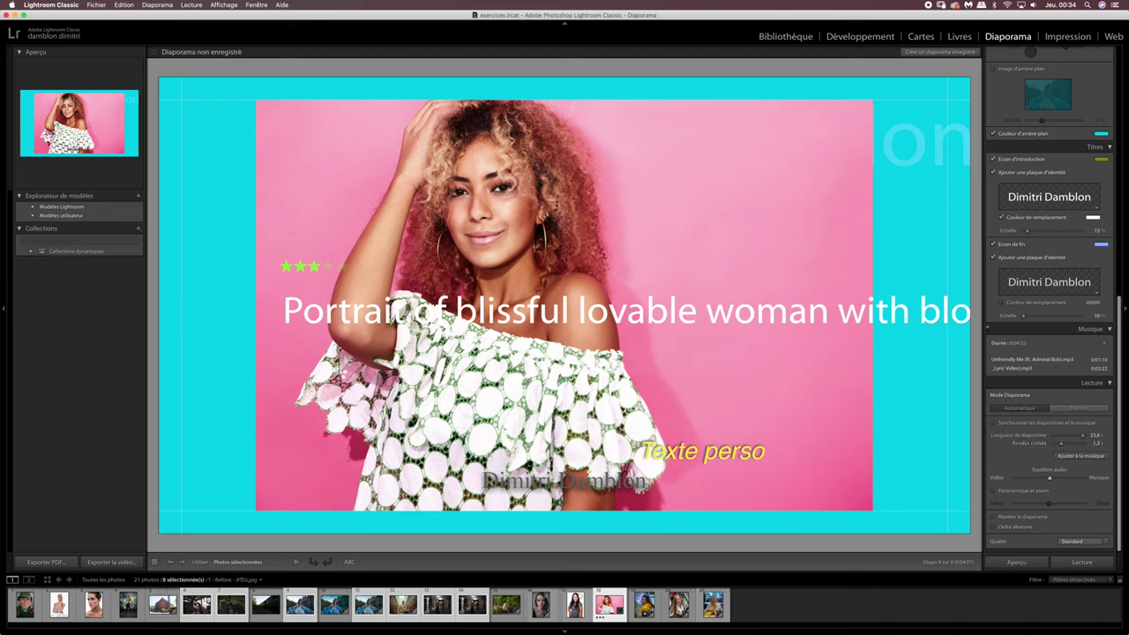
left_click(196, 604, "super")
left_click(230, 603, "super")
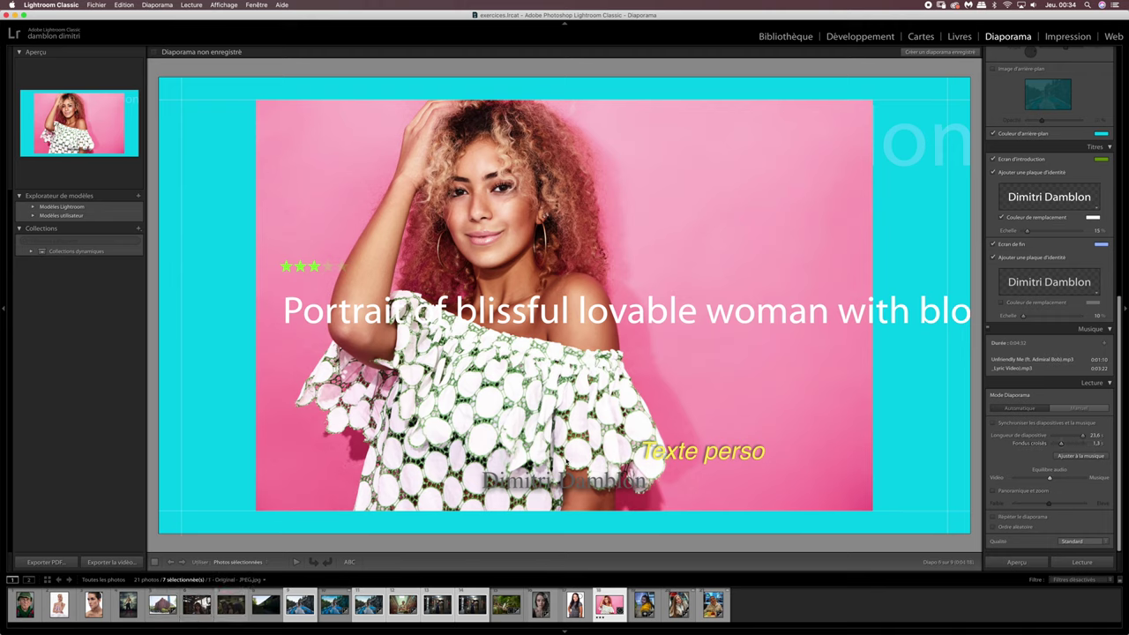
left_click(1078, 455)
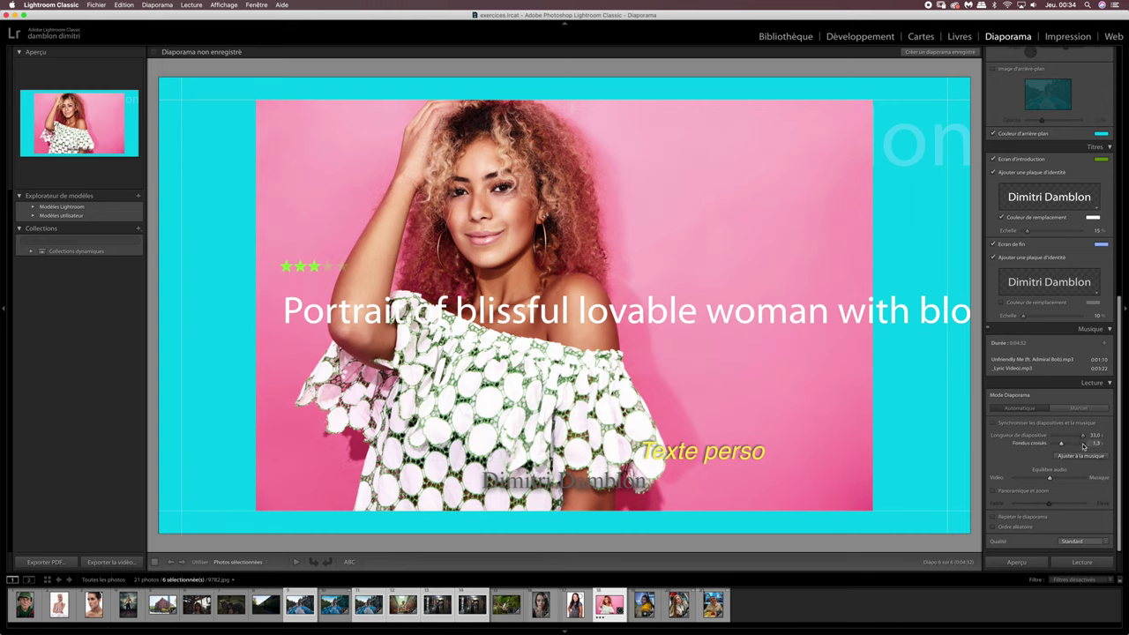
left_click(1083, 443)
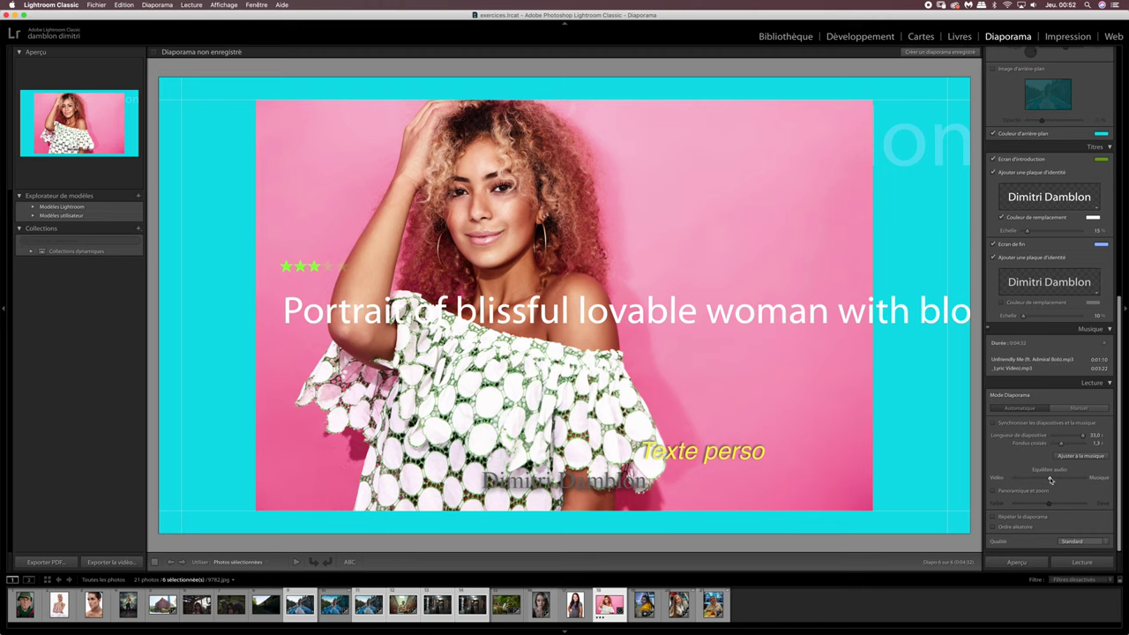
Try the audio balance between video sound and music, then settle it at the middle.
left_click_drag(1046, 478, 1029, 477)
left_click_drag(1028, 479, 1015, 478)
left_click(1016, 478)
left_click_drag(1016, 478, 1084, 477)
left_click_drag(1083, 478, 1052, 477)
left_click_drag(1052, 477, 1035, 477)
left_click_drag(1039, 479, 1069, 478)
left_click_drag(1069, 477, 1047, 475)
left_click_drag(1050, 479, 1015, 479)
left_click_drag(1014, 478, 1084, 480)
left_click_drag(1084, 478, 1050, 480)
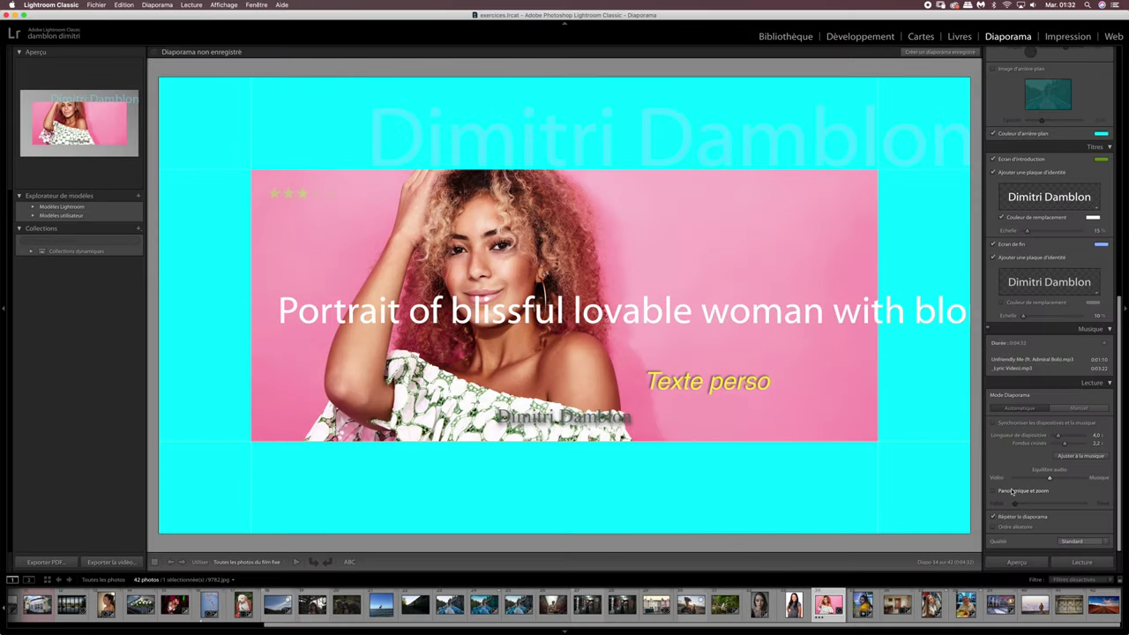
Turn on Pan and Zoom at a moderate amount and toggle Repeat Slideshow.
left_click(994, 491)
left_click(991, 515)
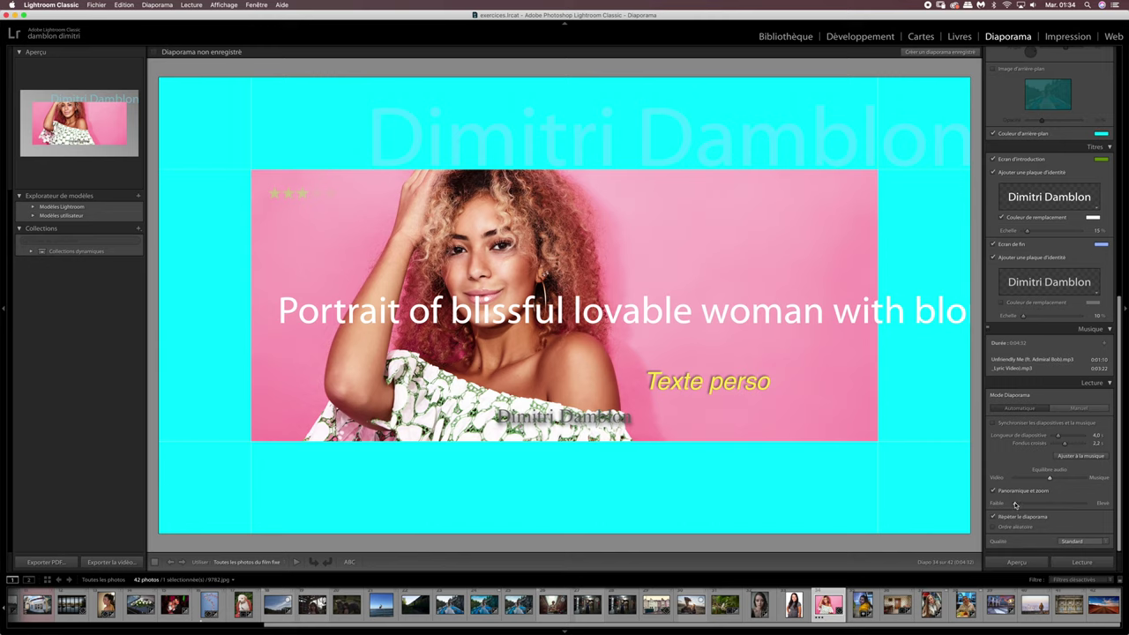
mouse_move(1015, 506)
left_mouse_down()
mouse_move(1056, 509)
mouse_move(1013, 505)
left_mouse_up()
left_click_drag(1015, 505, 1078, 506)
left_click_drag(1078, 506, 1050, 504)
left_click(1016, 517)
Turn on Random Order and set playback quality to Draft.
left_click(995, 526)
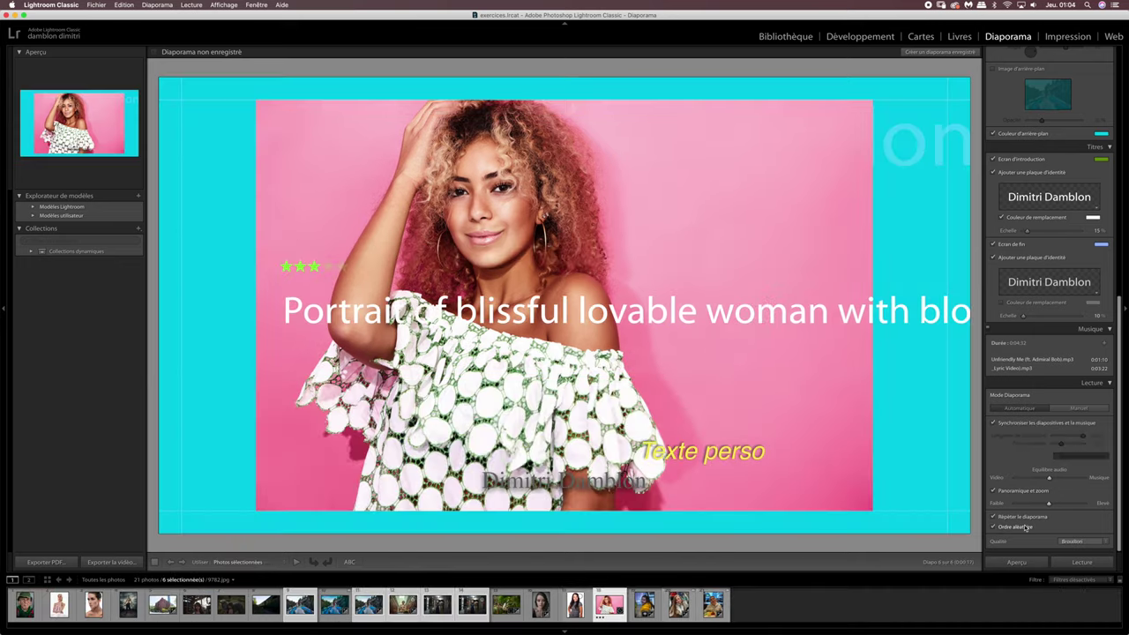
left_click(1069, 539)
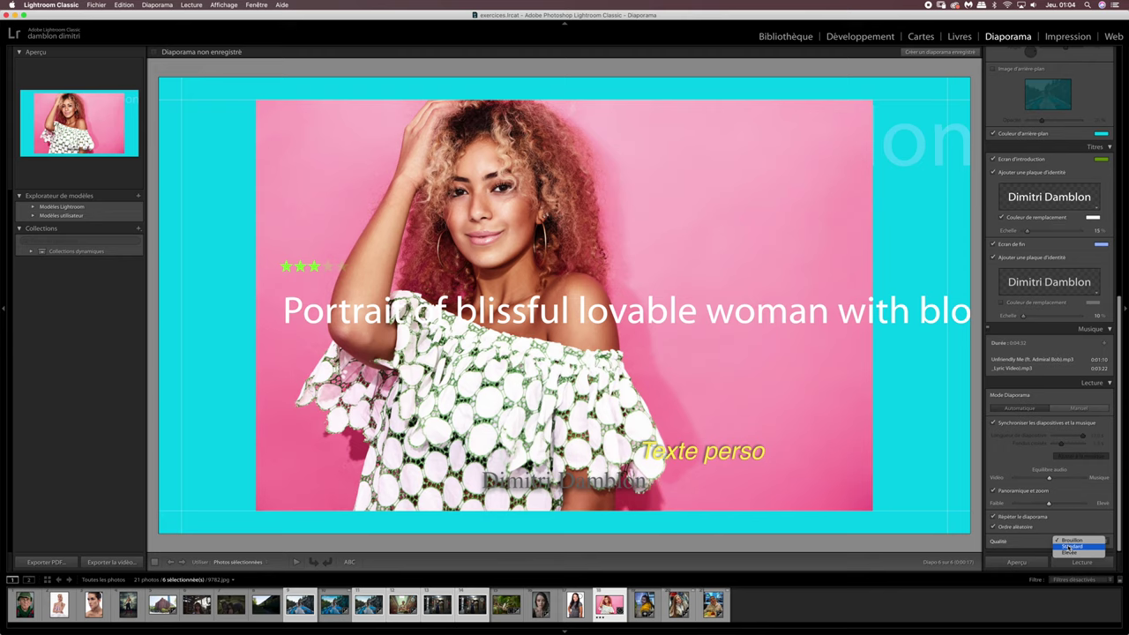
left_click(1067, 542)
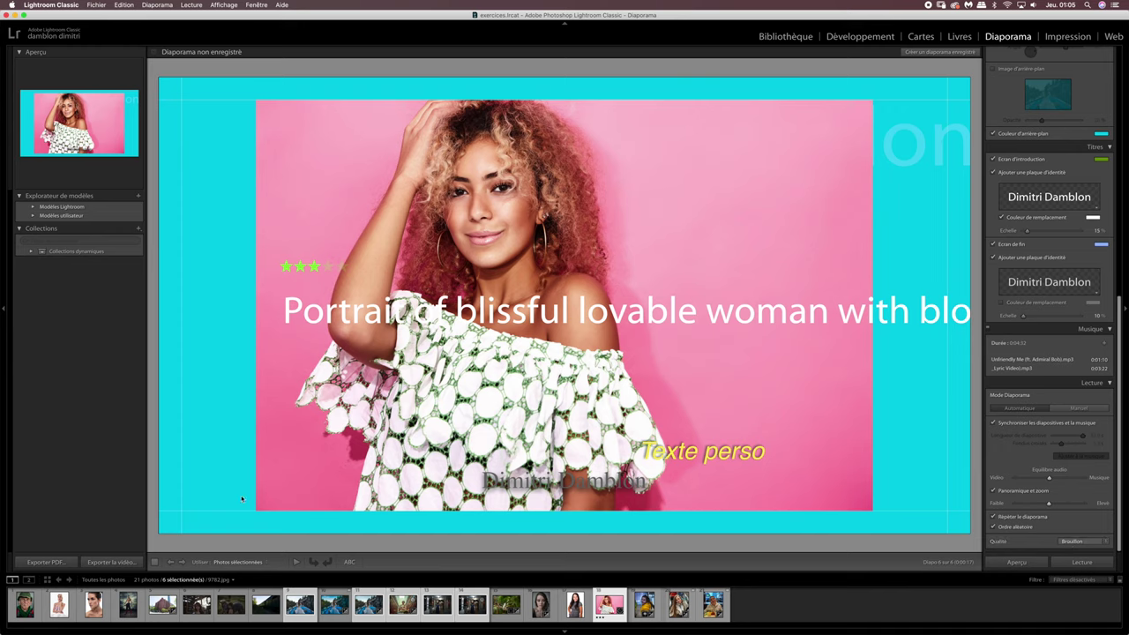
Set Use to Selected Photos and select the horse photo plus five more filmstrip thumbnails.
left_click(226, 562)
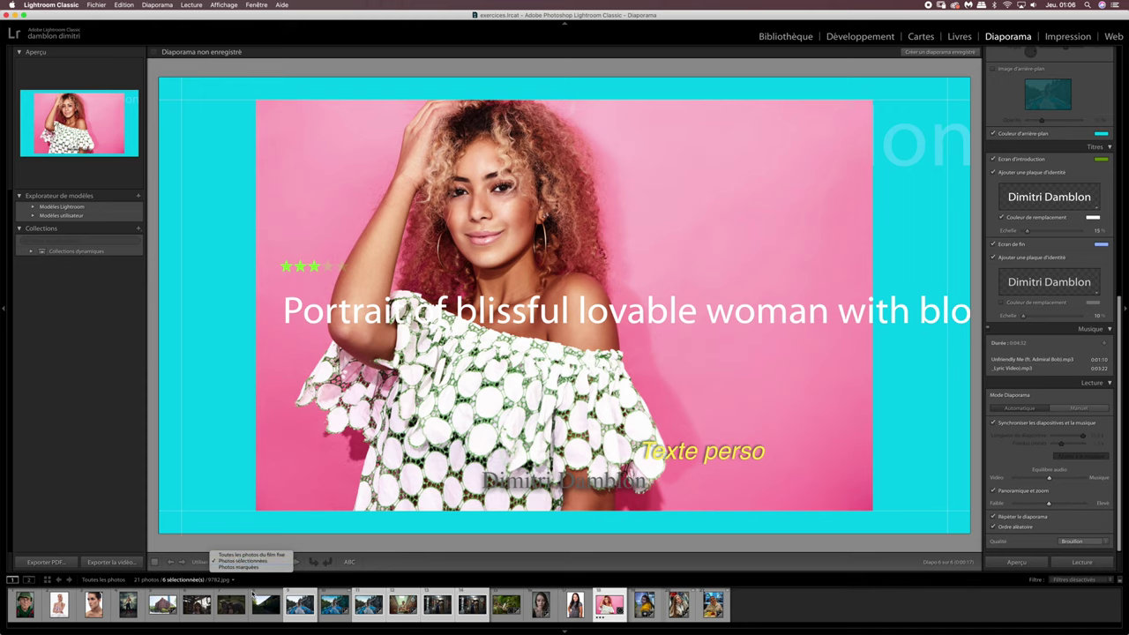
left_click(229, 607)
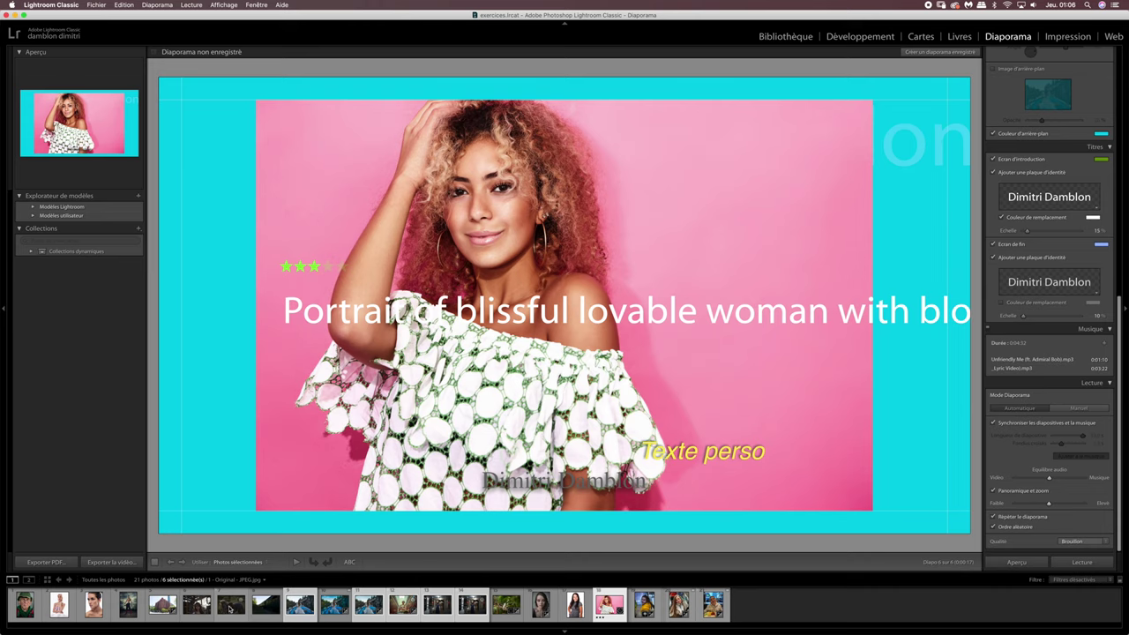
left_click(231, 607)
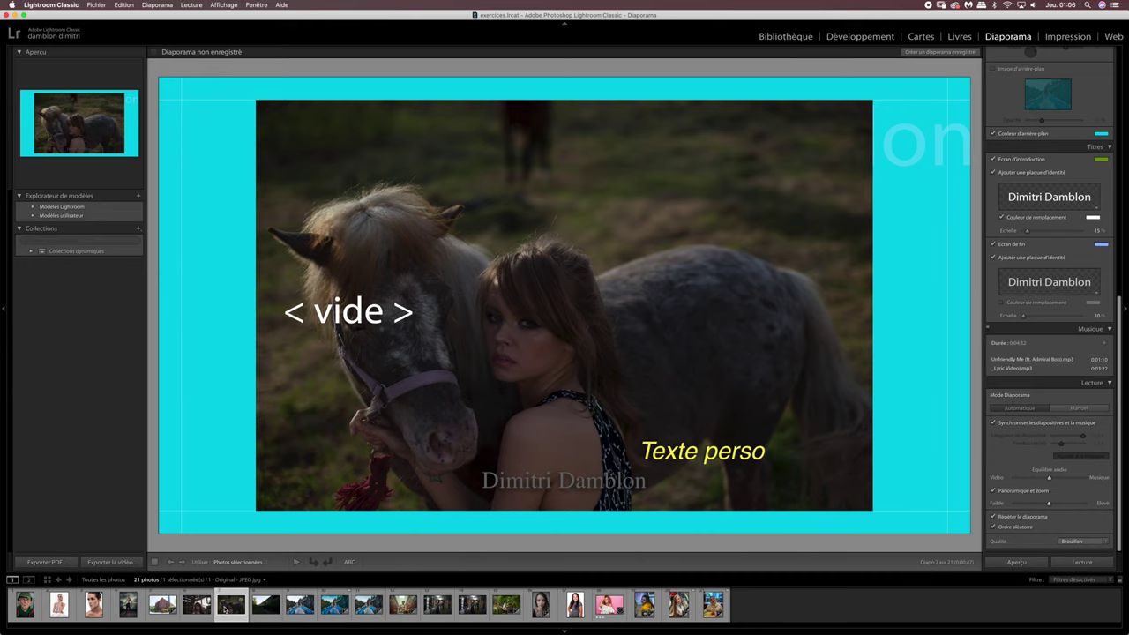
left_click(302, 604, "super")
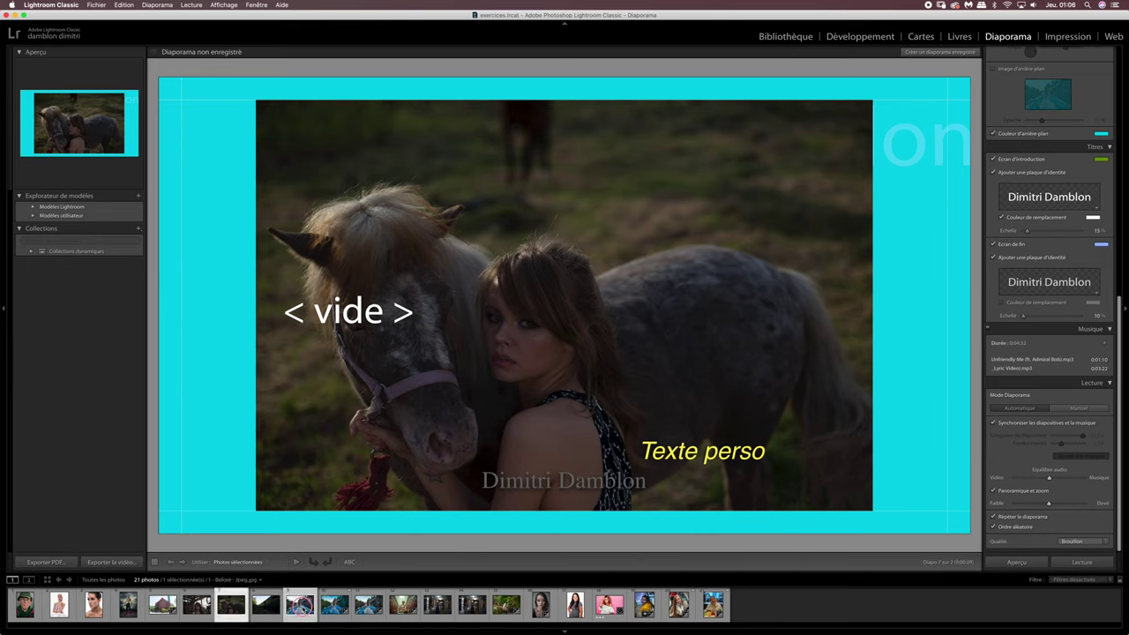
left_click(368, 604, "super")
left_click(437, 604, "super")
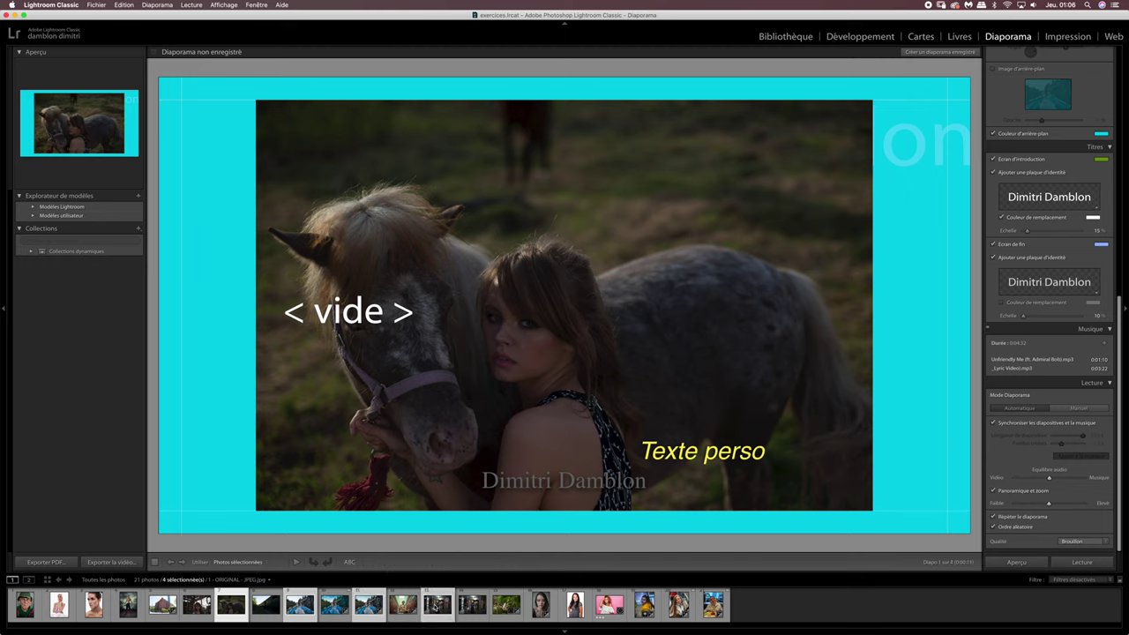
left_click(506, 604, "super")
left_click(575, 604, "super")
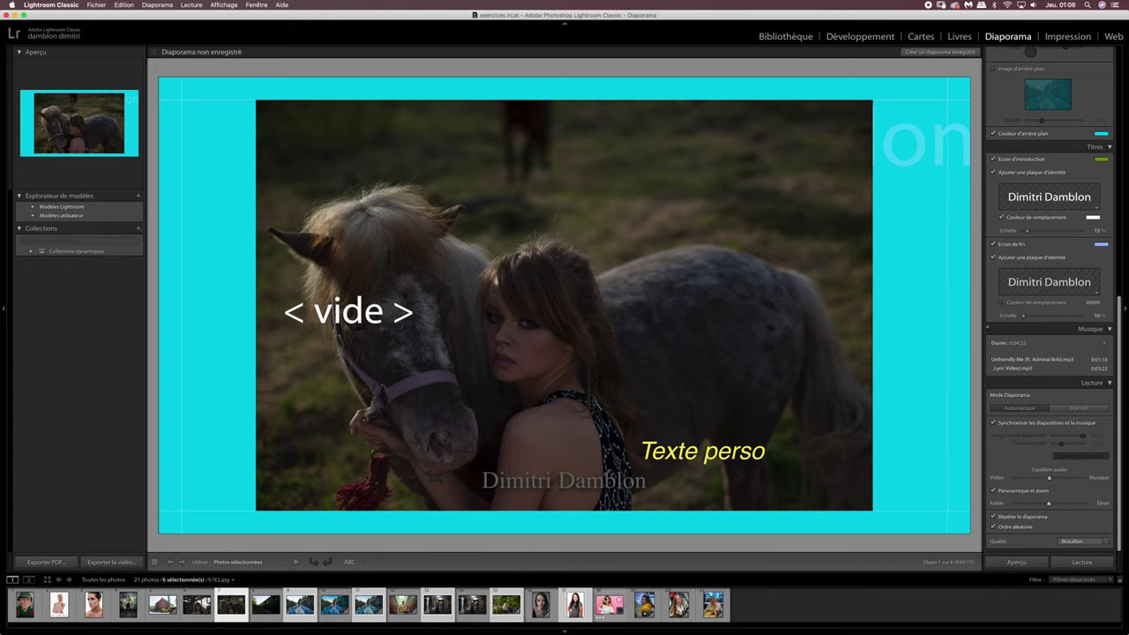
Keep the slideshow on Selected Photos and switch to the Library grid.
left_click(251, 561)
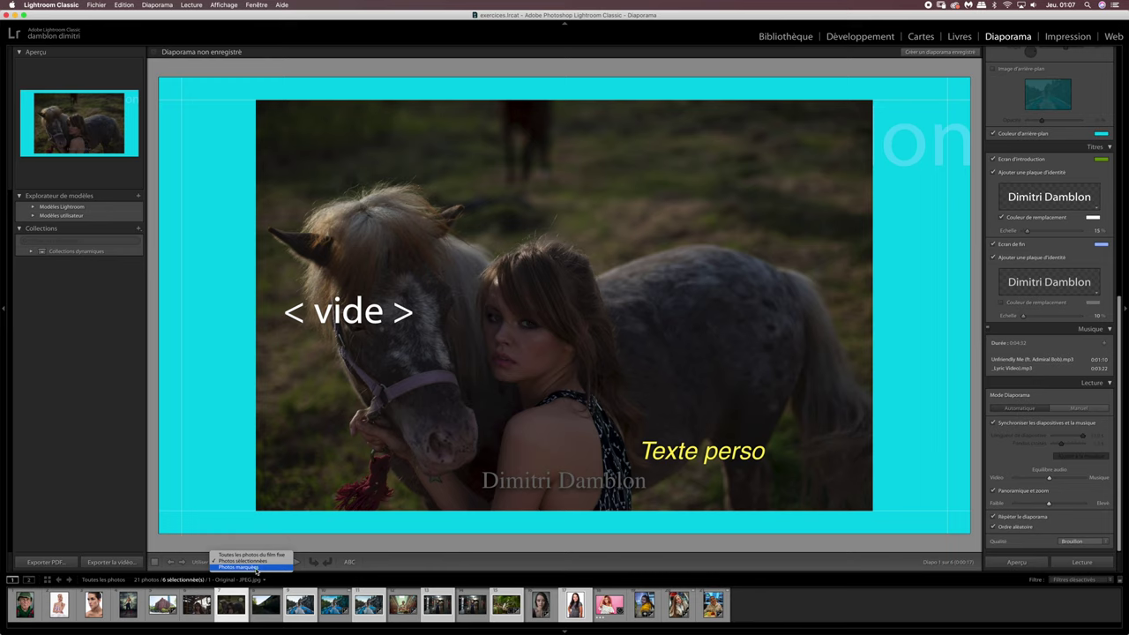
left_click(789, 40)
left_click(788, 37)
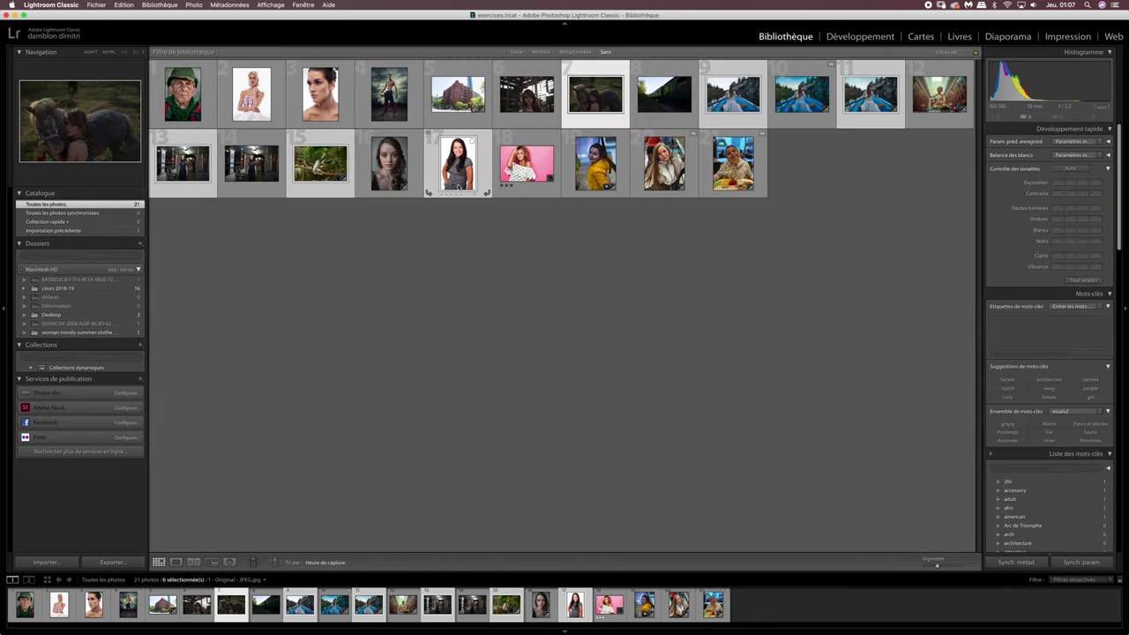
Select only tram photo 14 in the Library grid and return to Slideshow.
left_click(270, 169)
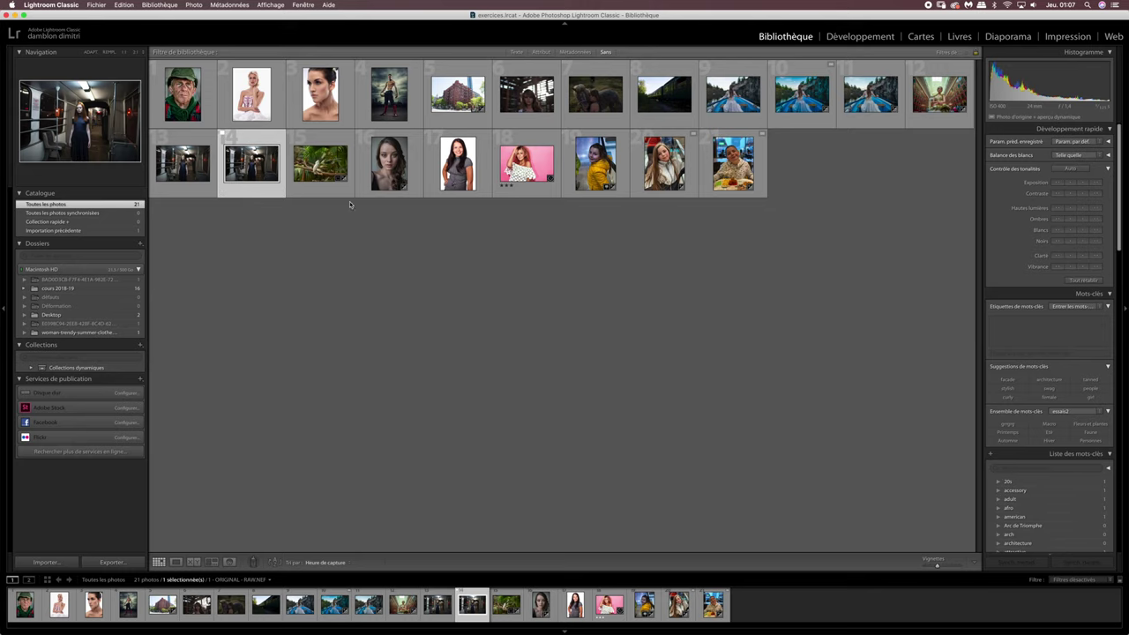
left_click(1014, 38)
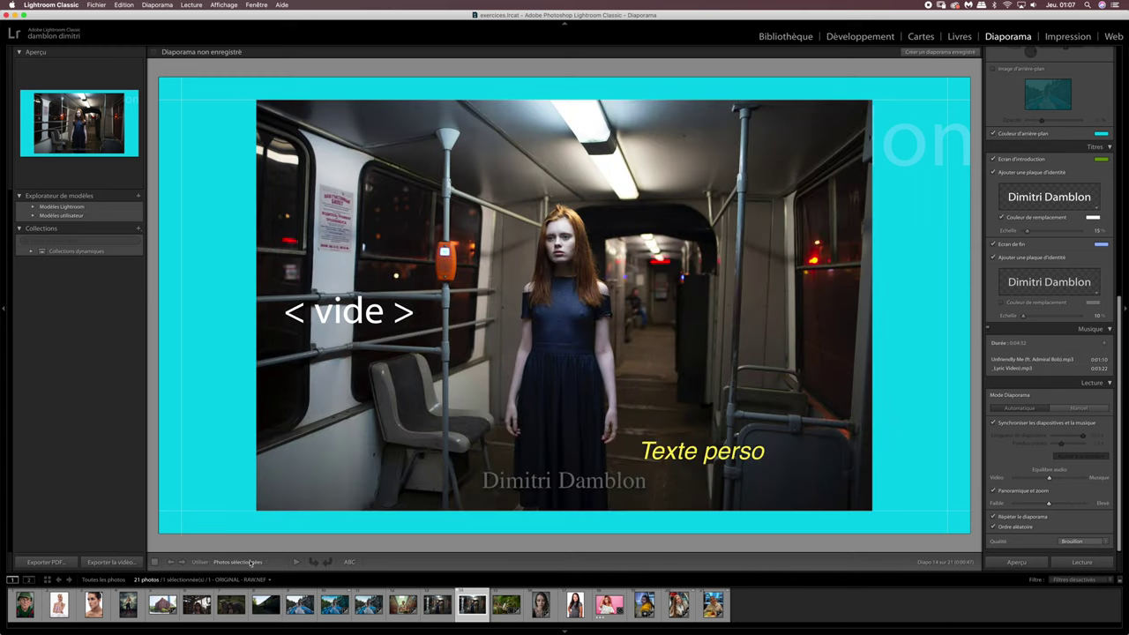
Try the Use options, settling on Selected Photos, and pick three filmstrip photos.
left_click(235, 562)
left_click(237, 567)
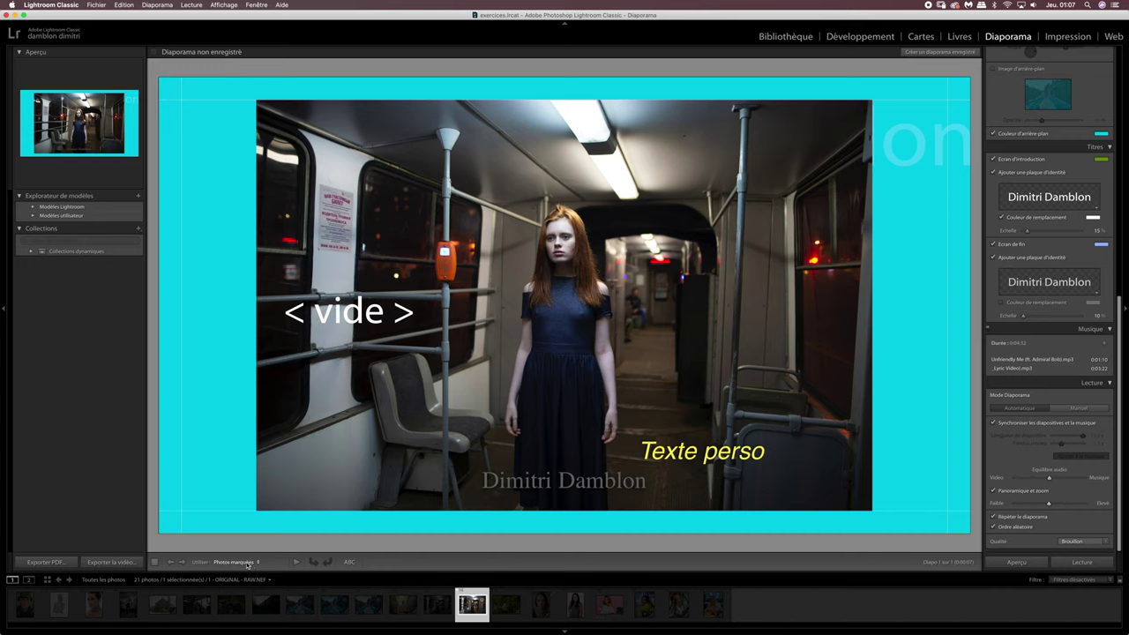
left_click(246, 562)
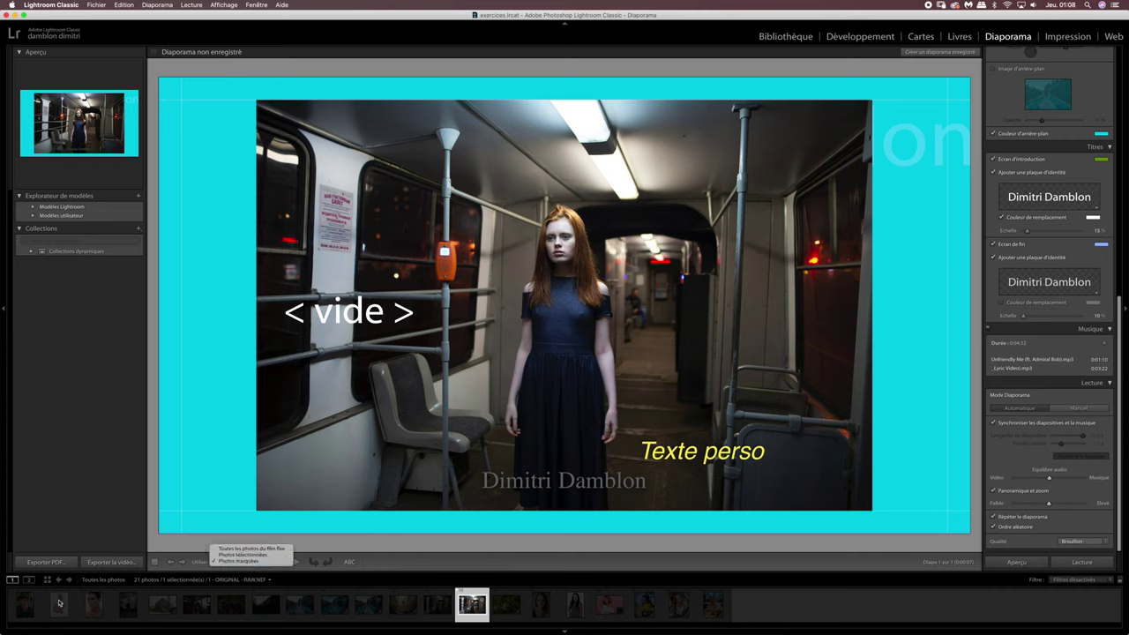
left_click(249, 549)
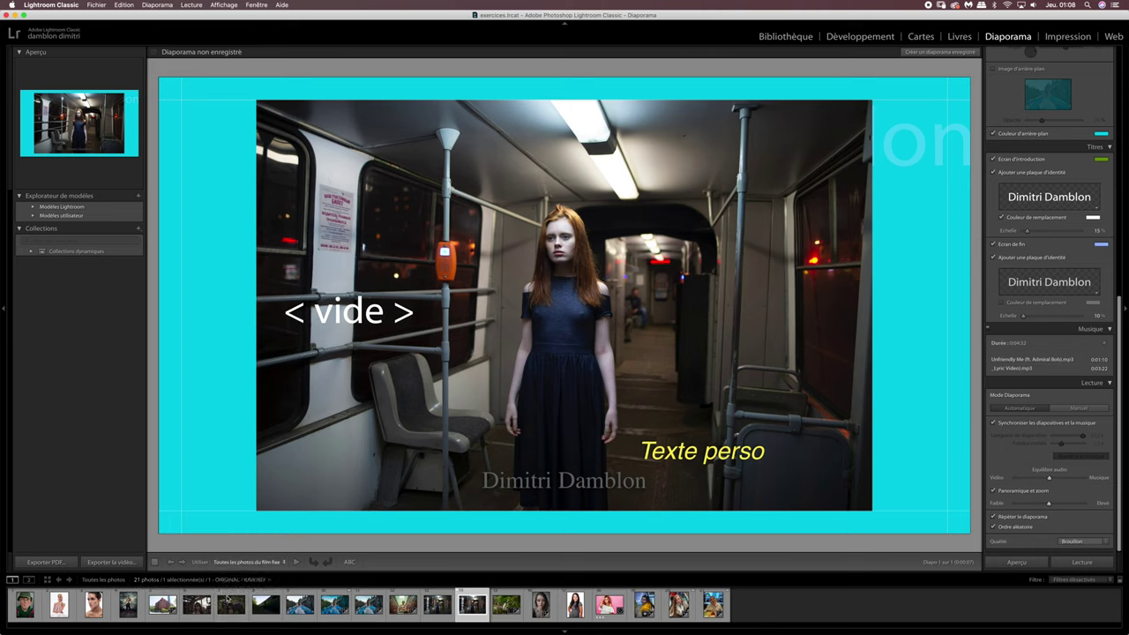
left_click(255, 563)
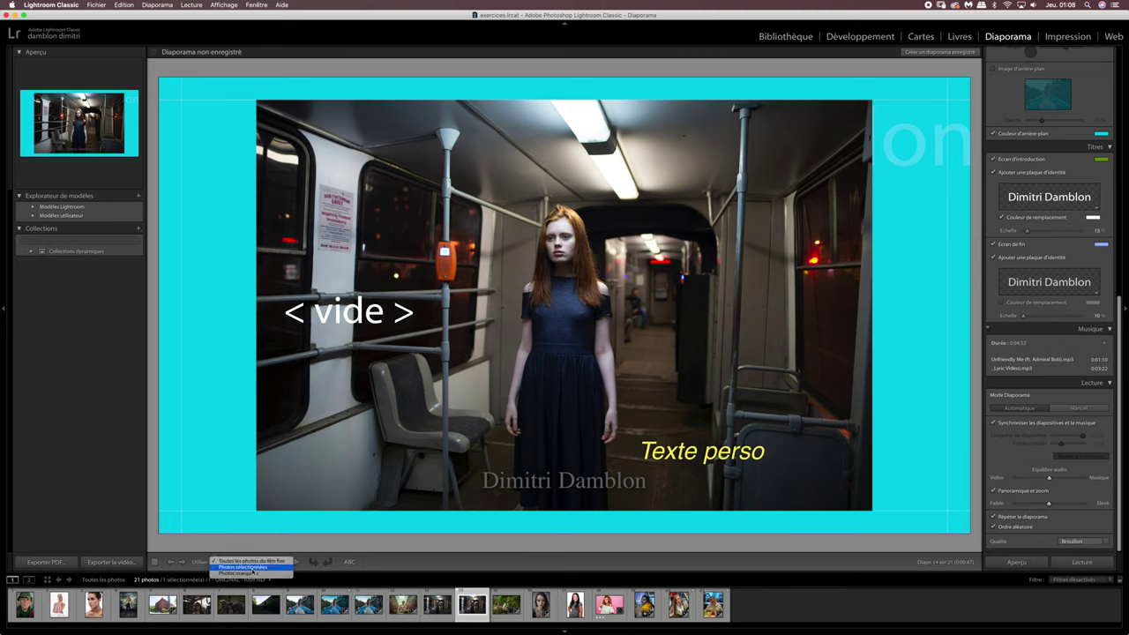
left_click(254, 571)
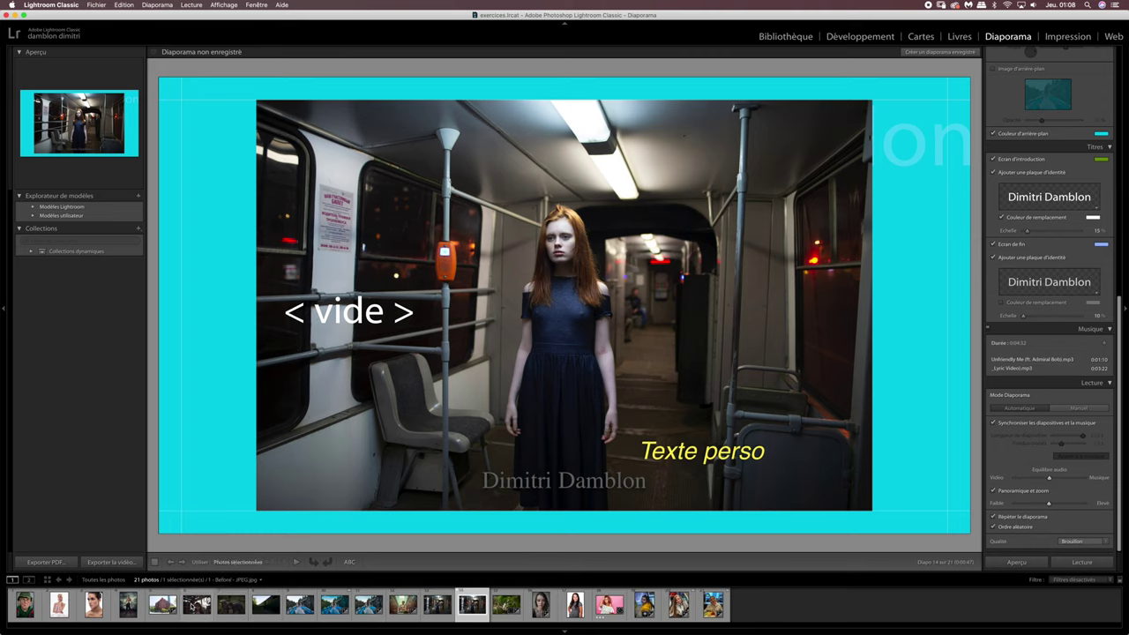
left_click(192, 605)
left_click(232, 605, "super")
left_click(300, 605, "super")
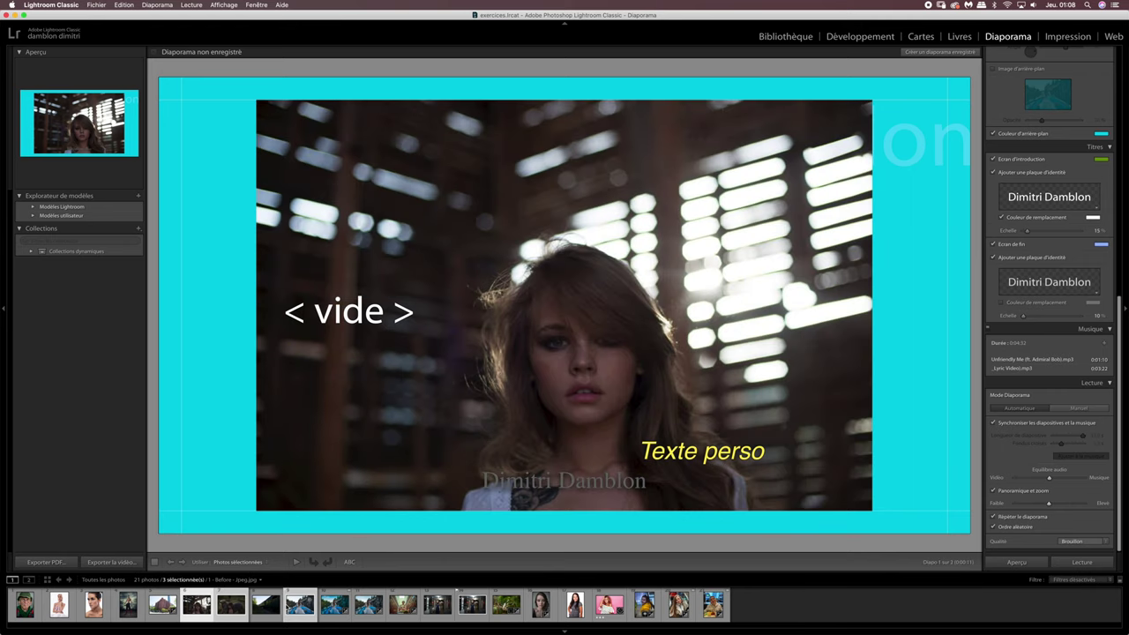
Reselect five filmstrip photos starting with the woman portrait, including the pink portrait.
left_click(238, 562)
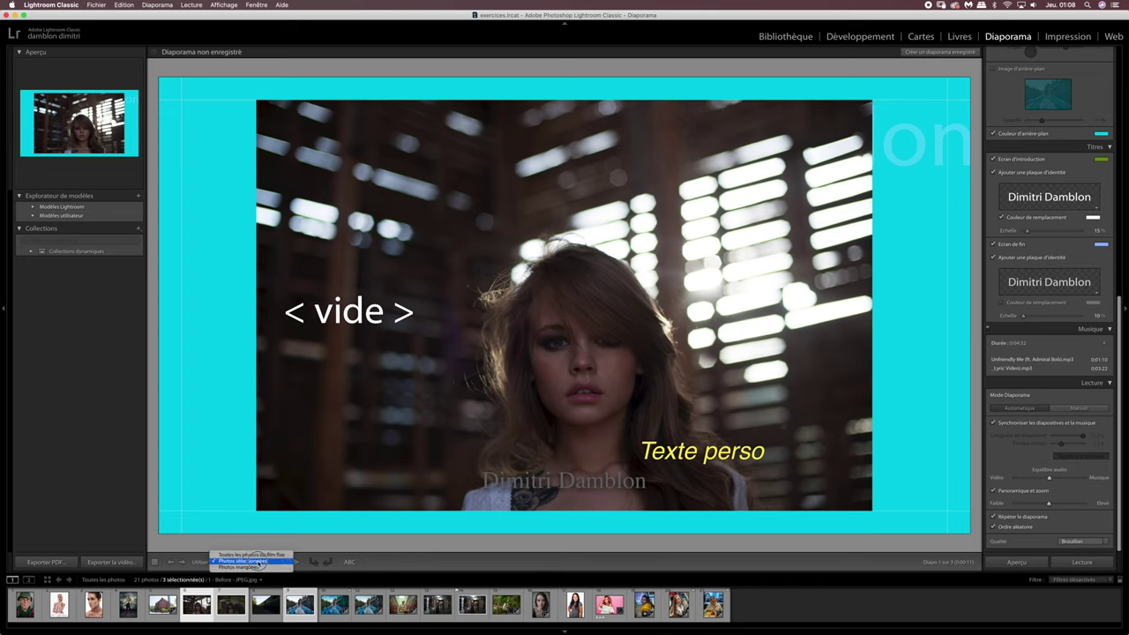
left_click(258, 562)
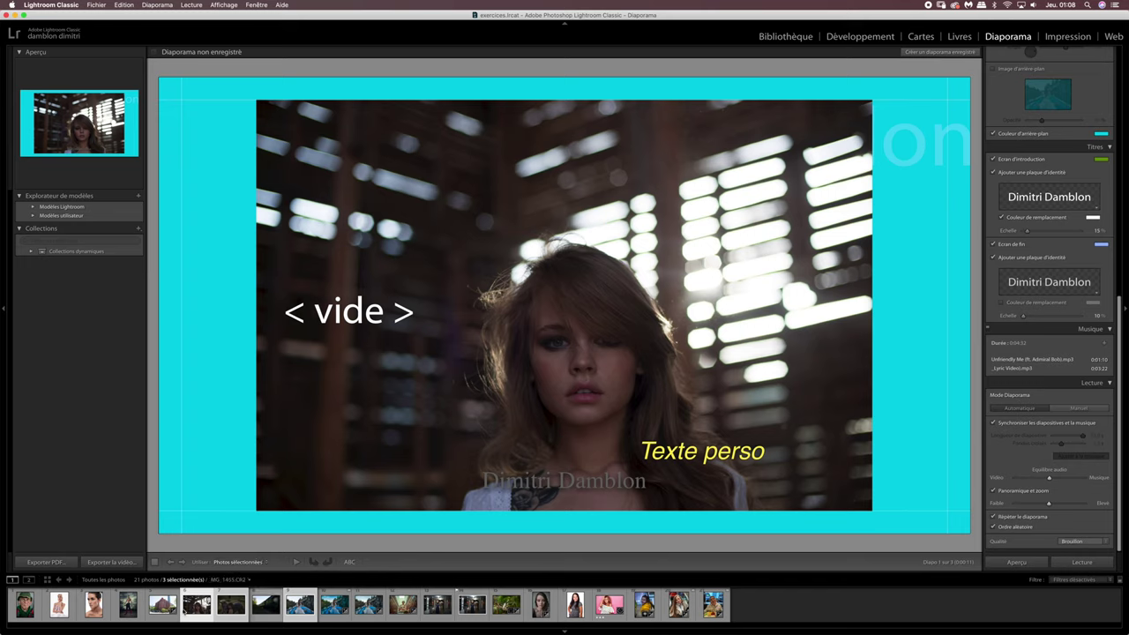
left_click(162, 604)
left_click(209, 614)
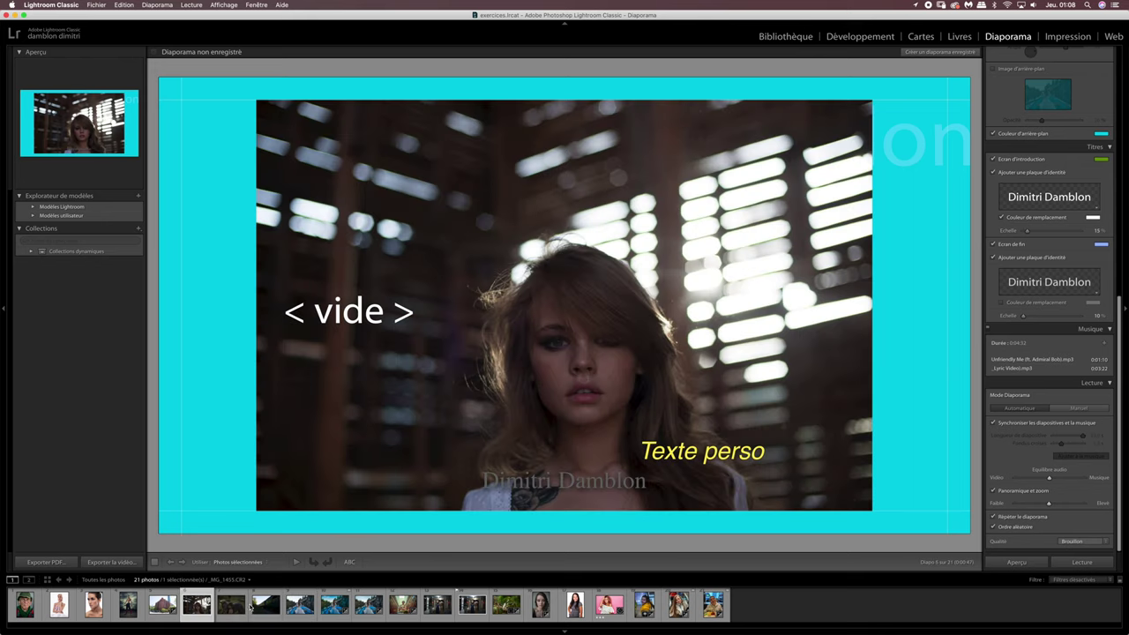
left_click(300, 604, "super")
left_click(402, 605, "super")
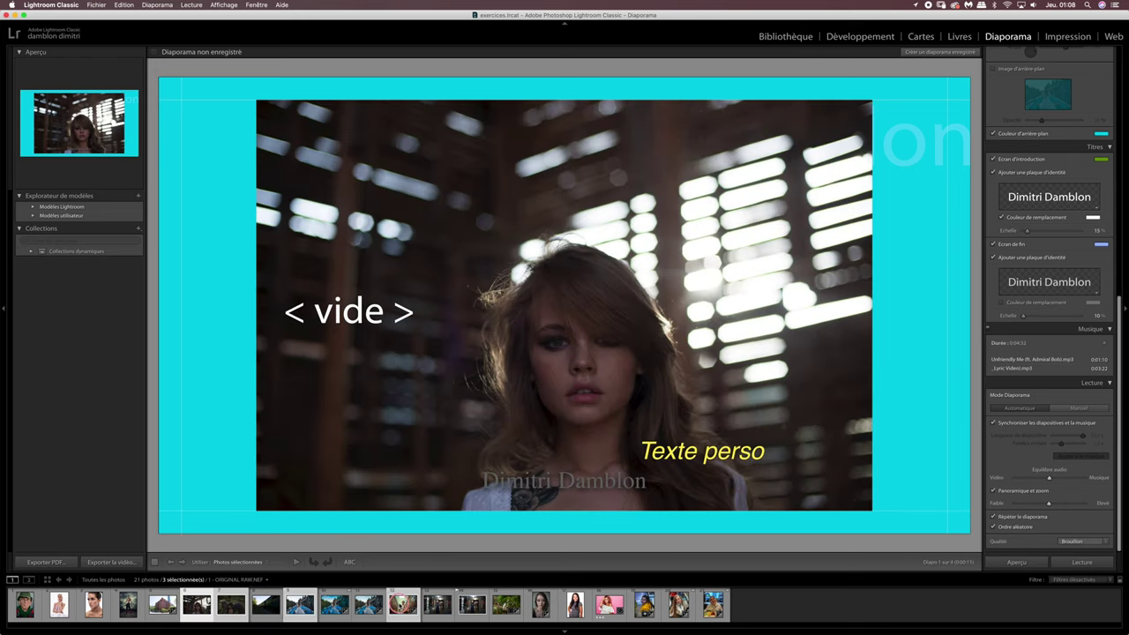
left_click(507, 605, "super")
left_click(609, 605, "super")
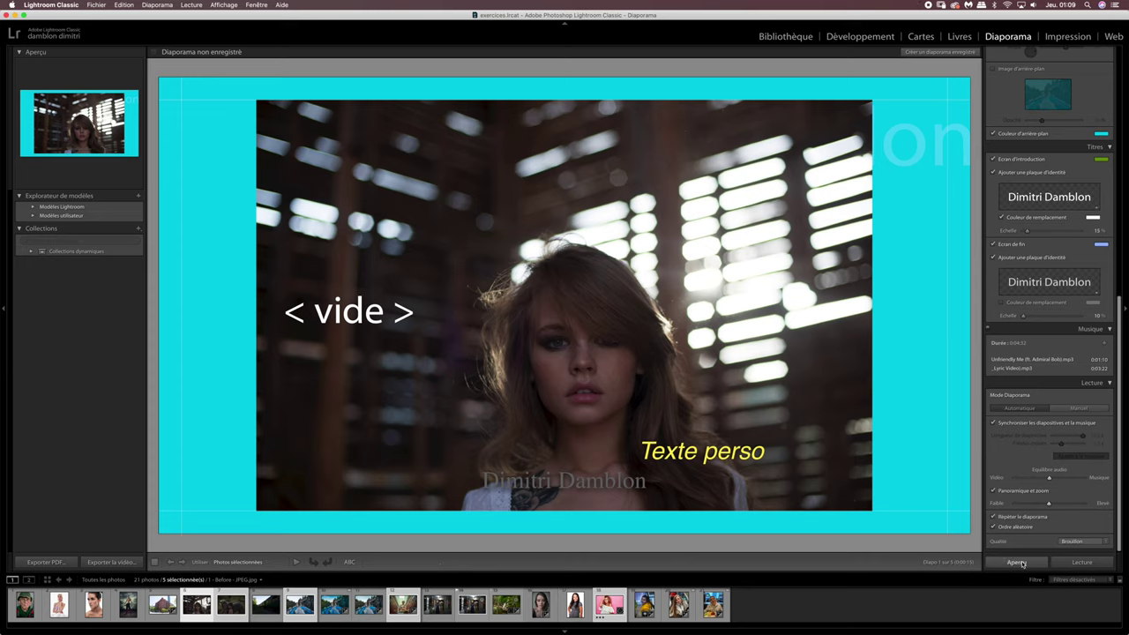
Preview the slideshow in the editor at lower volume, stop it, then play it full screen.
left_click(1019, 563)
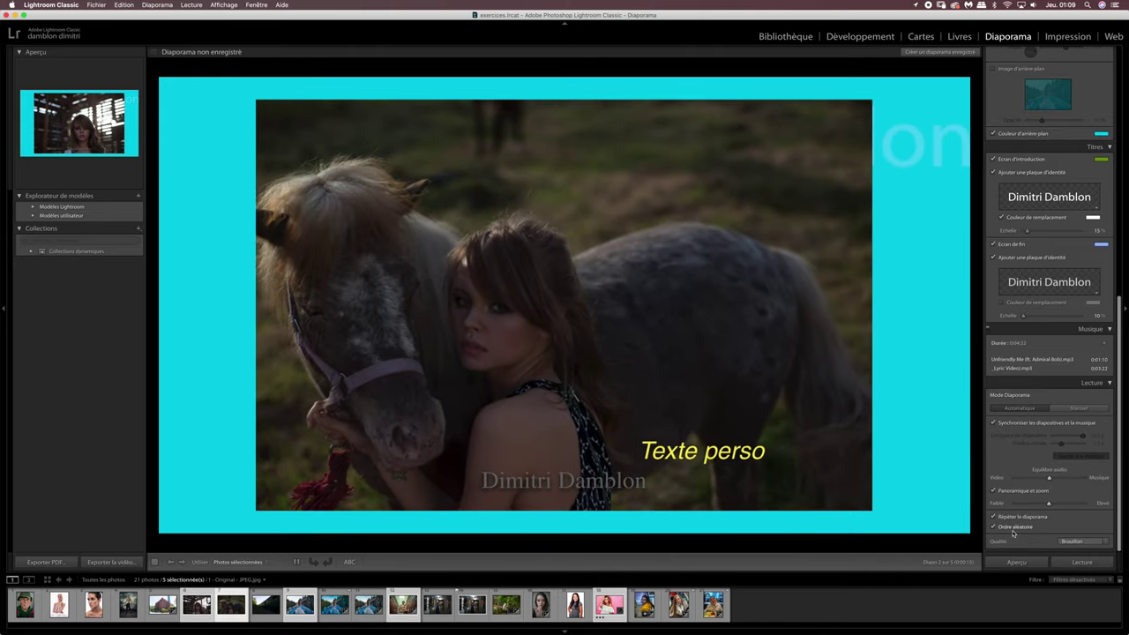
key("XF86AudioLowerVolume")
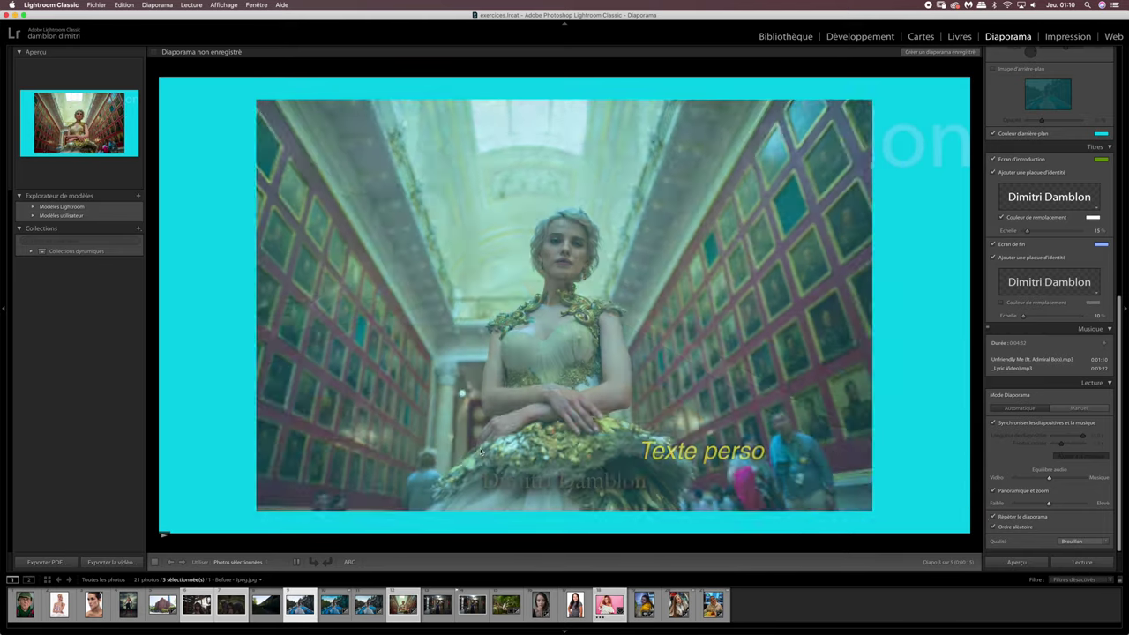
key("Escape")
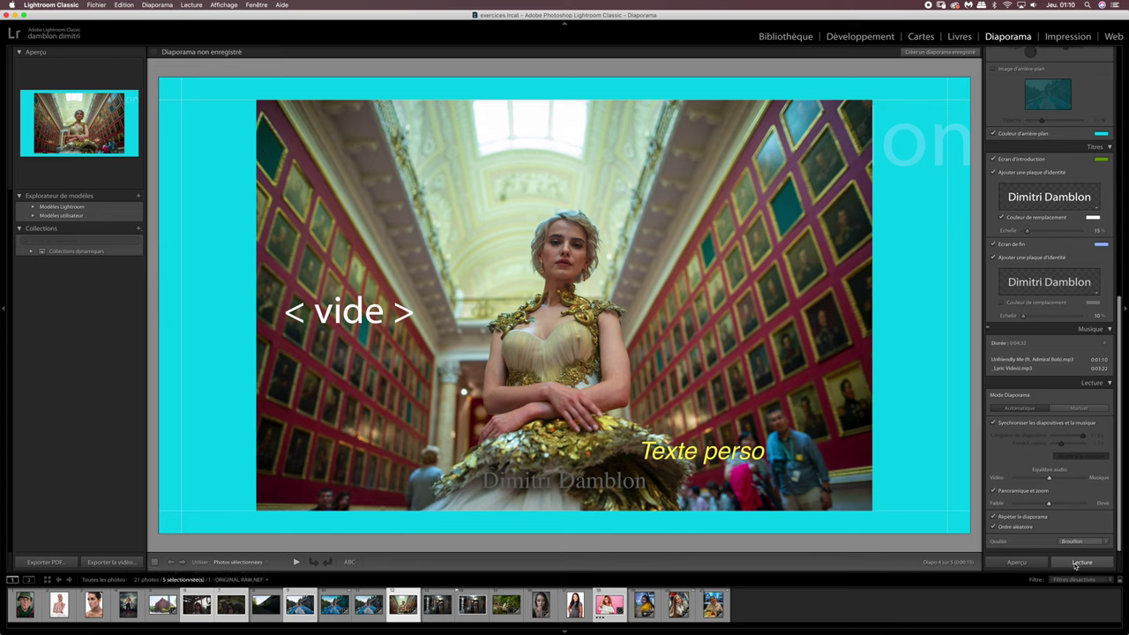
left_click(1081, 561)
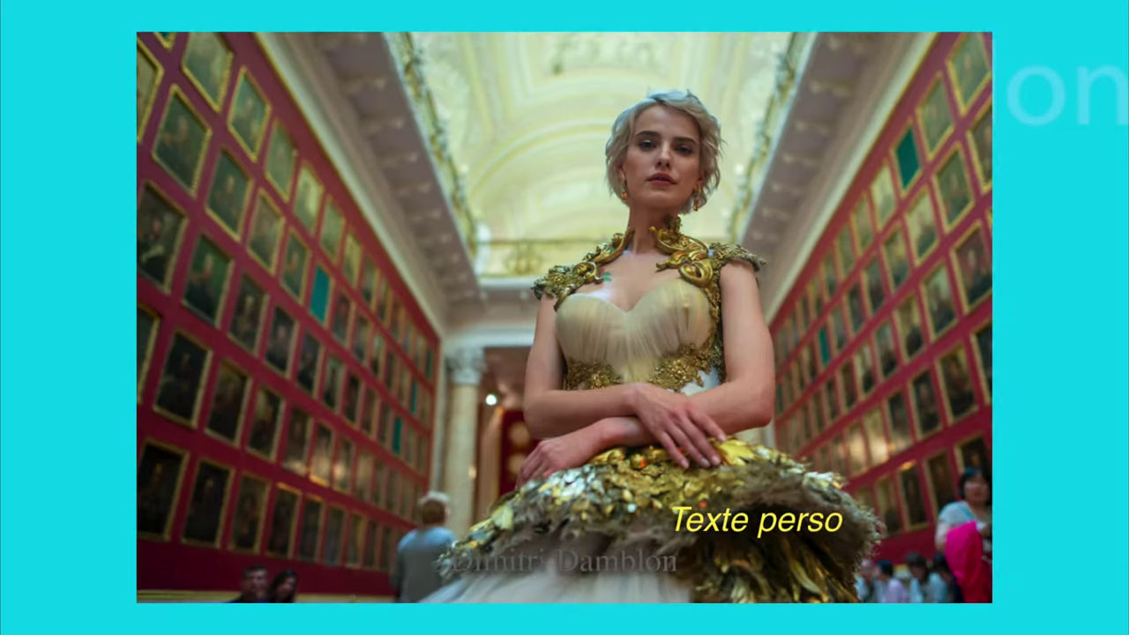
key("Escape")
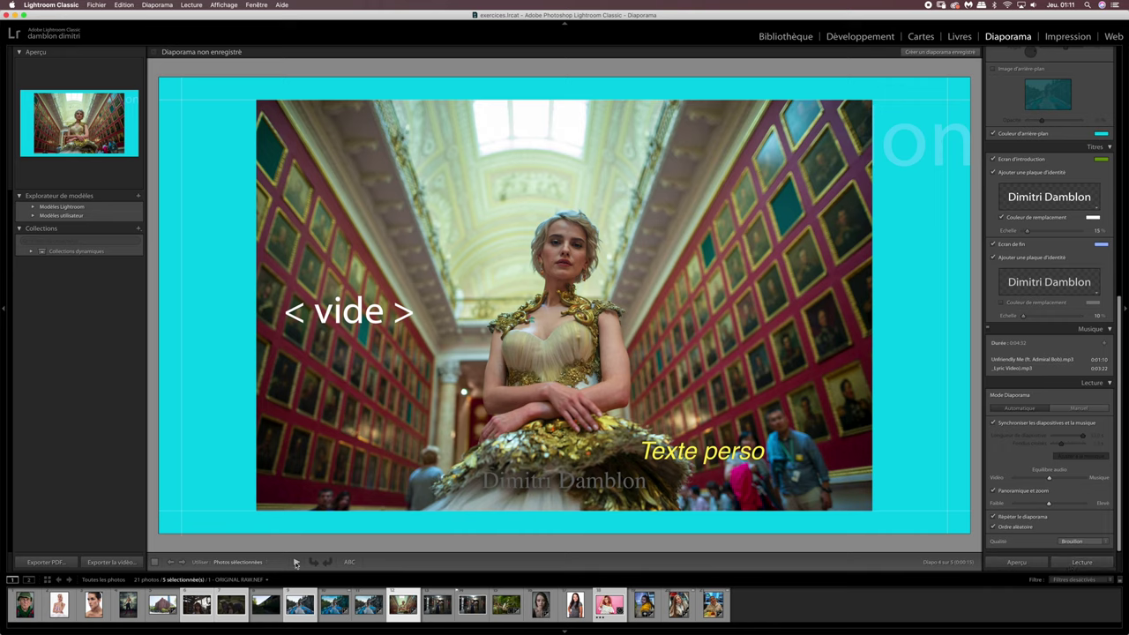
left_click(297, 563)
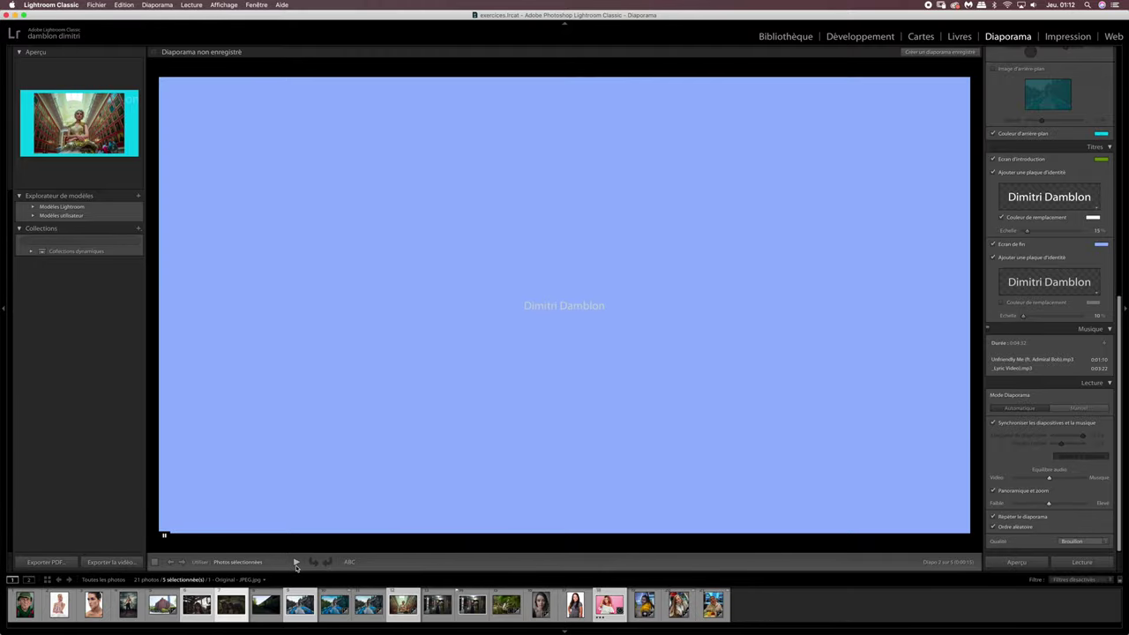
Pause, resume and restart the preview, stepping back two slides.
left_click(296, 562)
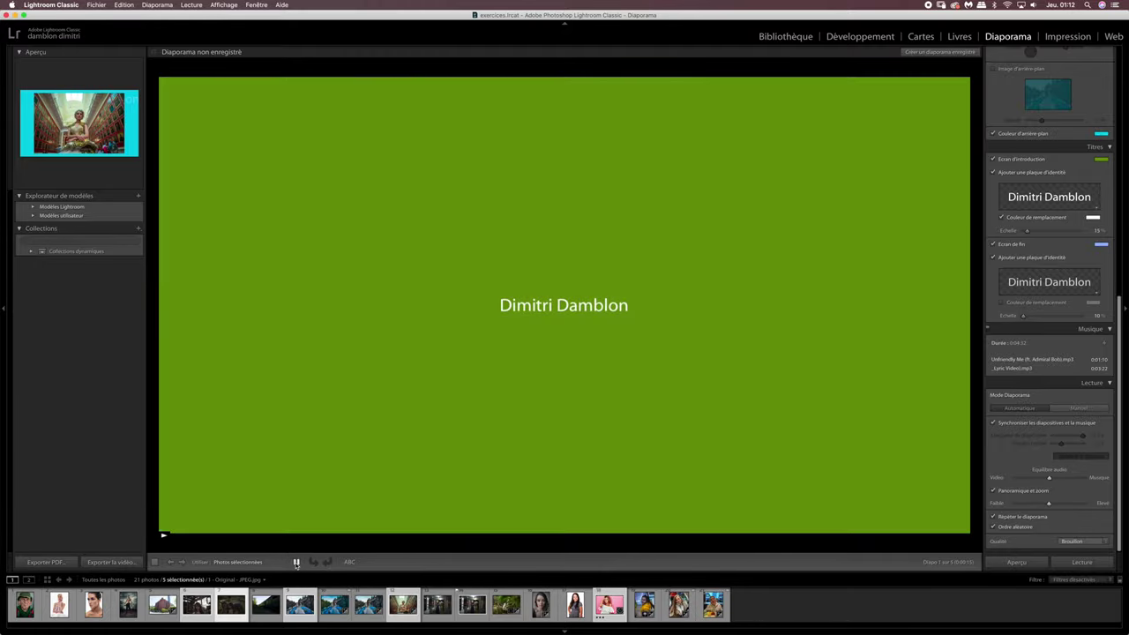
left_click(296, 562)
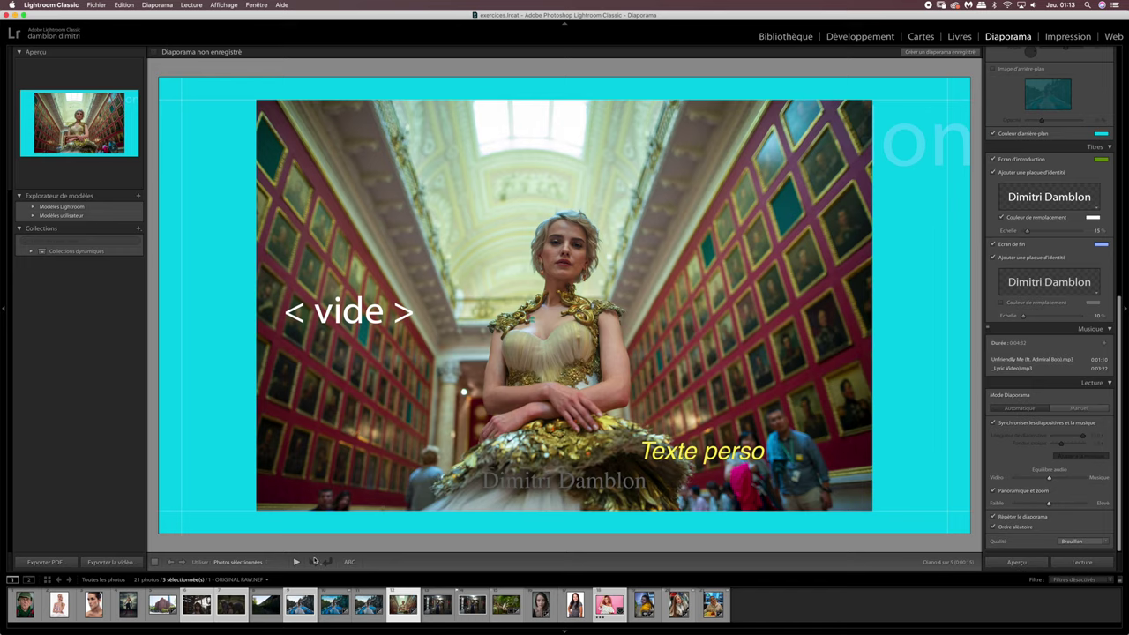
left_click(297, 562)
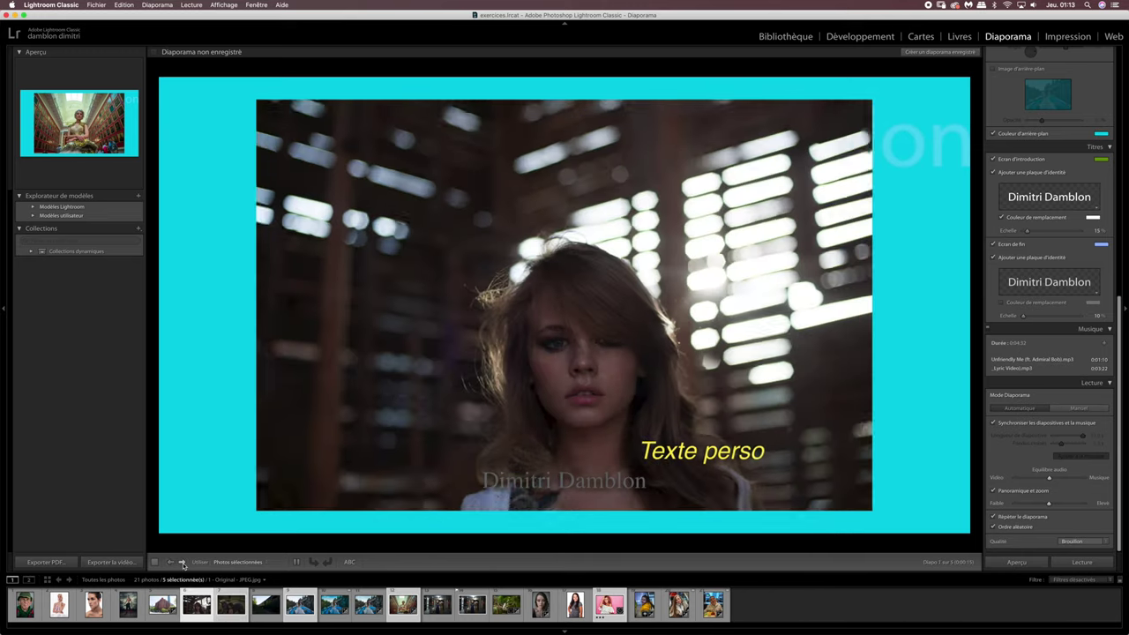
left_click(182, 563)
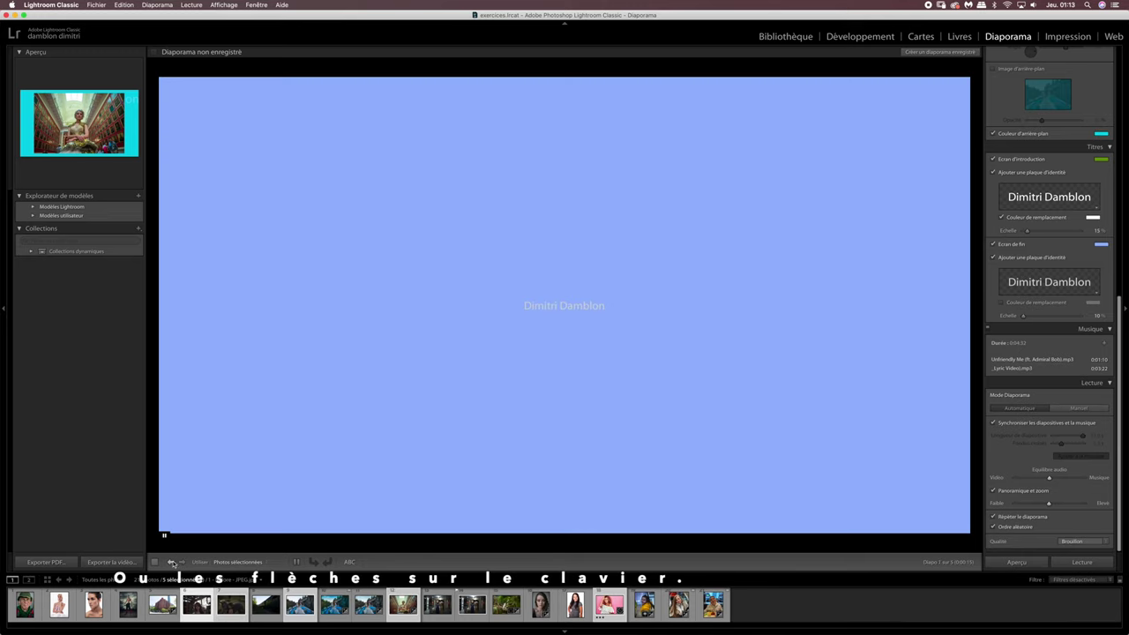
left_click(172, 565)
Step forward and back through slides, then stop the preview on slide 1.
key("Right")
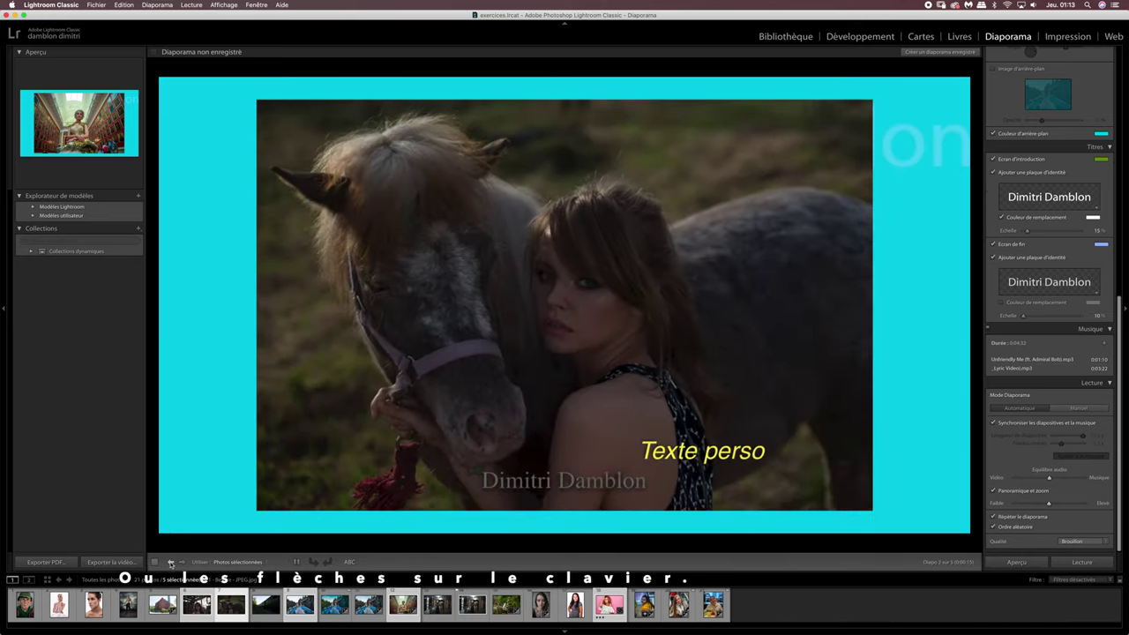
key("Right")
key("Left")
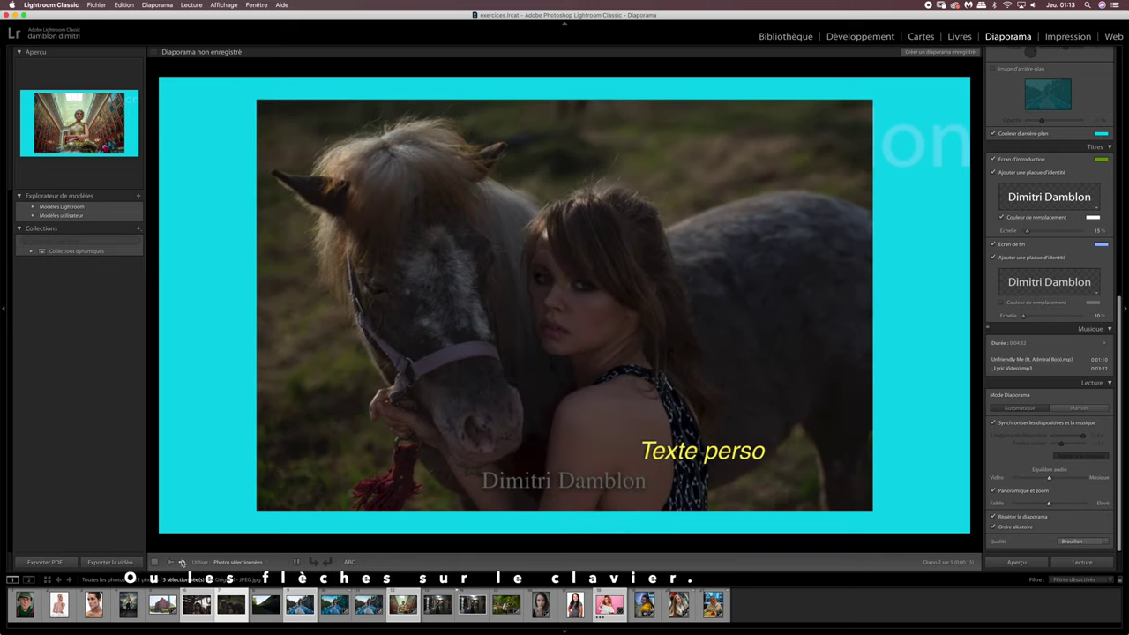
key("Left")
left_click(181, 563)
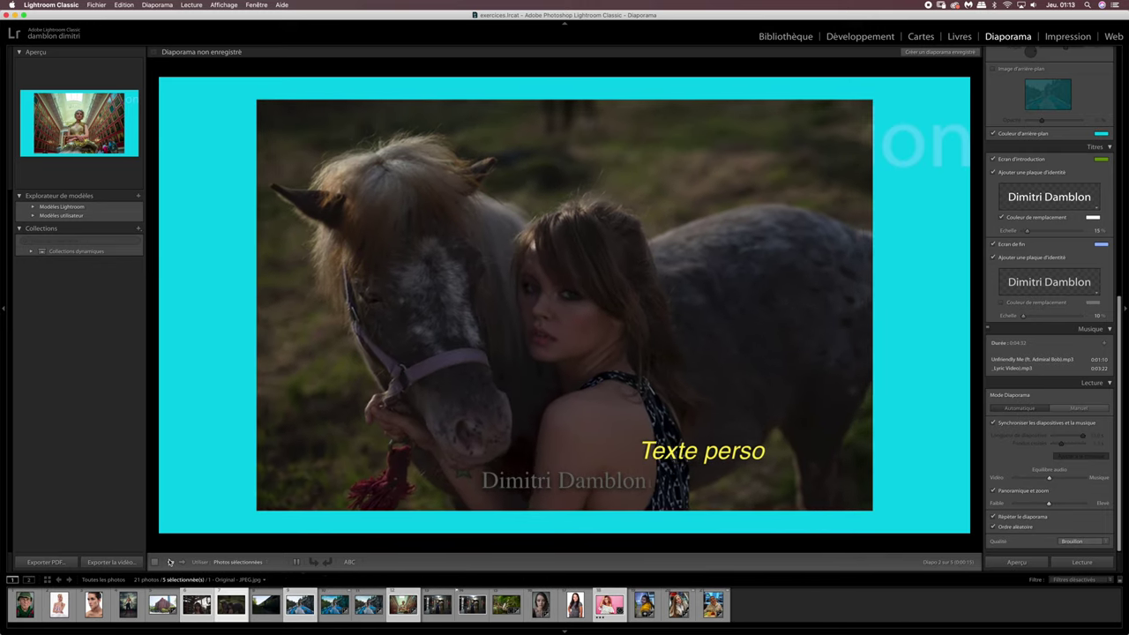
left_click(169, 562)
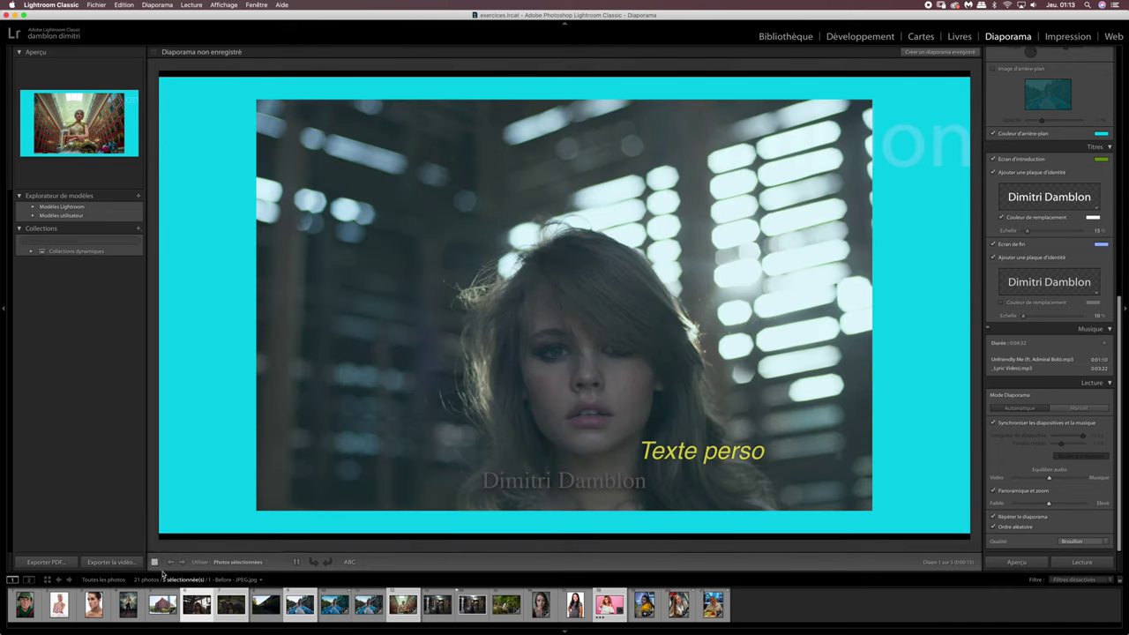
left_click(157, 562)
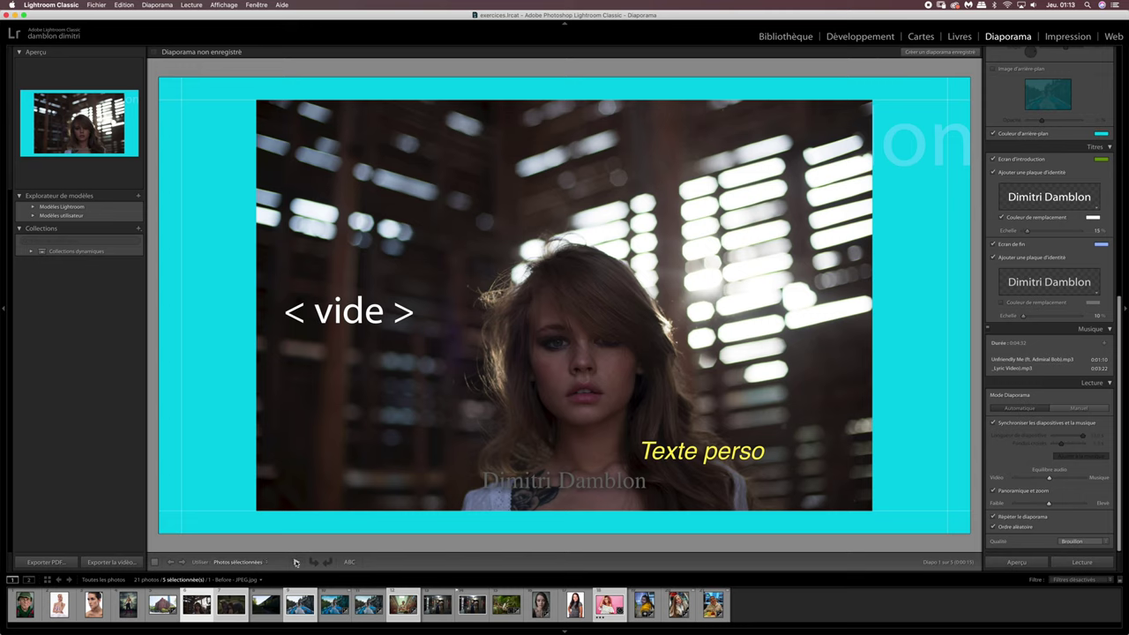
Play and stop the preview, then open the Create Saved Slideshow dialog's Name field.
left_click(296, 563)
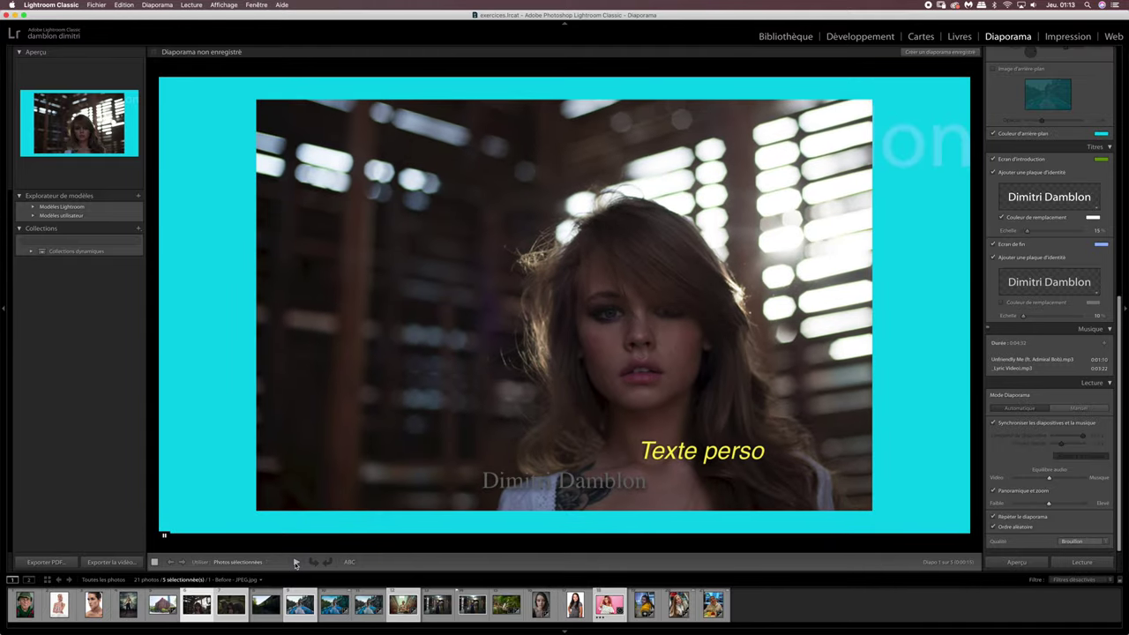
left_click(296, 564)
left_click_drag(1118, 384, 1117, 283)
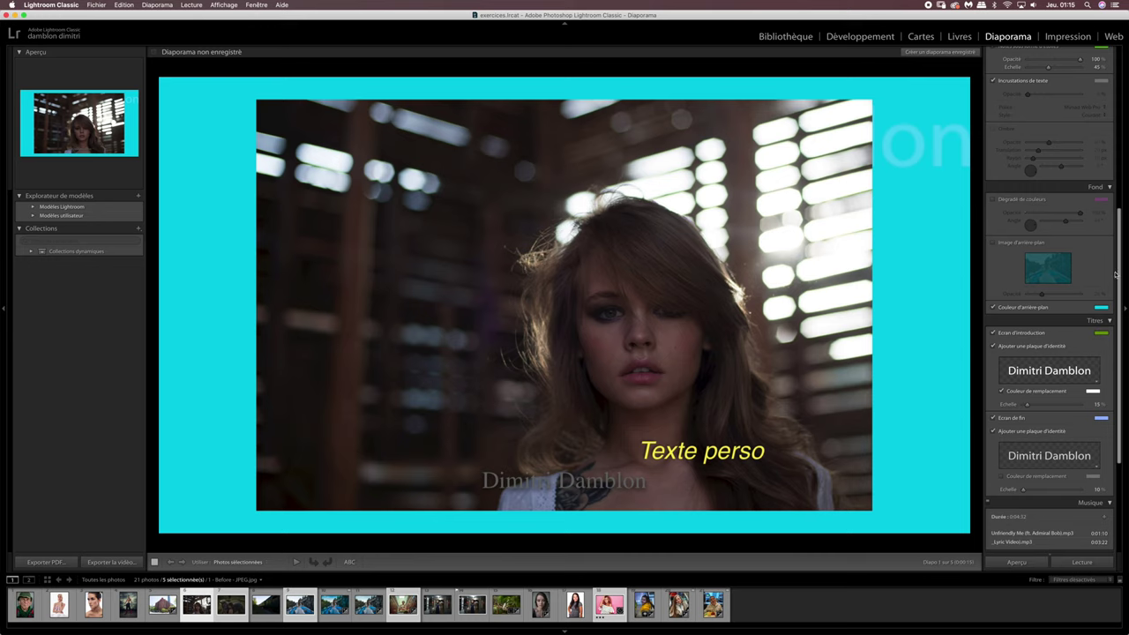
left_click_drag(1118, 240, 1119, 163)
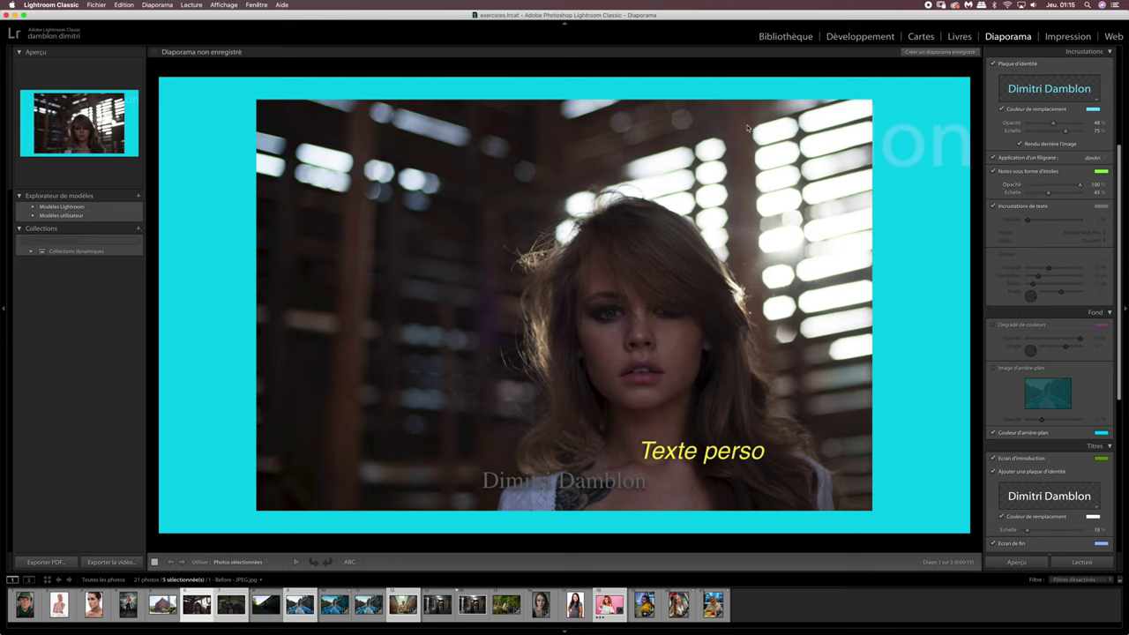
left_click(923, 53)
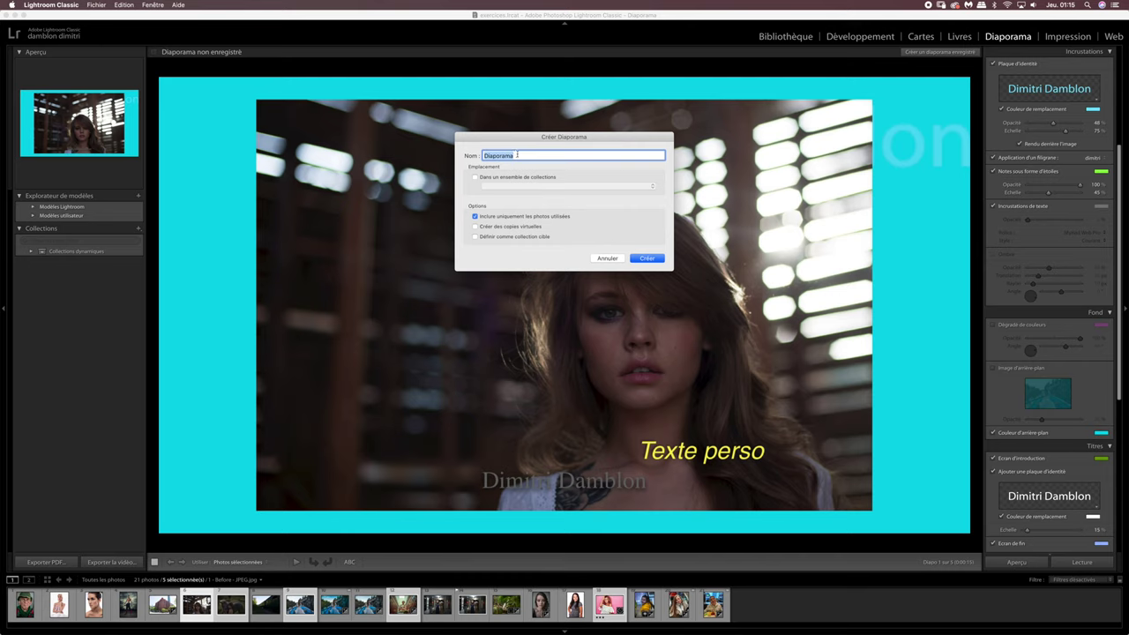
left_click(518, 155)
Create the saved slideshow 'Diaporama test' including all filmstrip photos, not only used ones.
type("gé")
key("BackSpace")
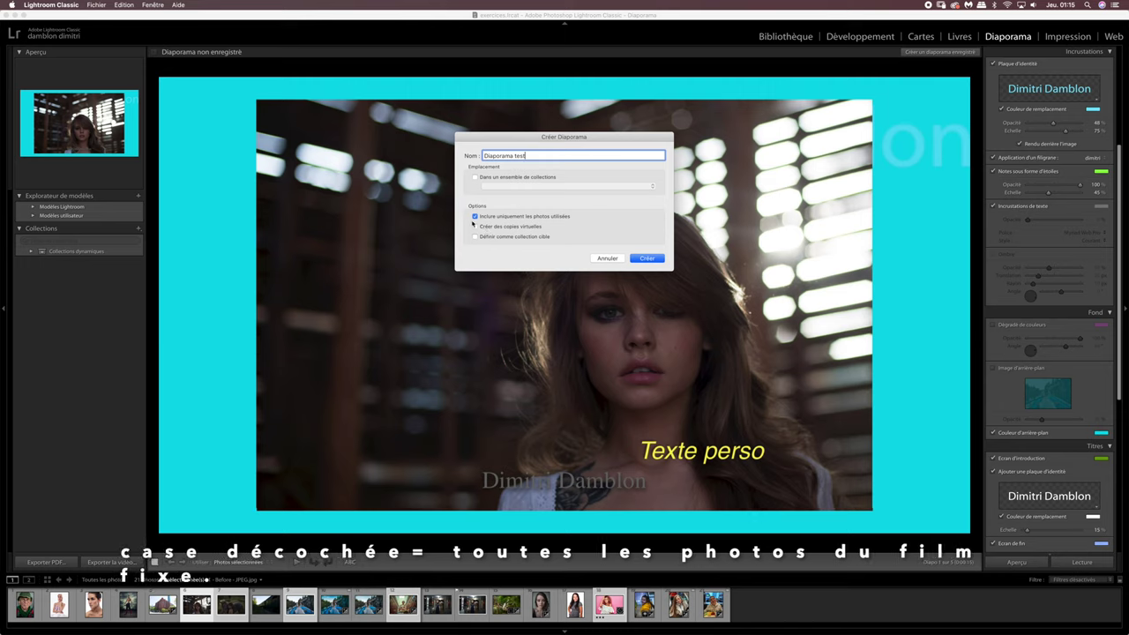
left_click(475, 216)
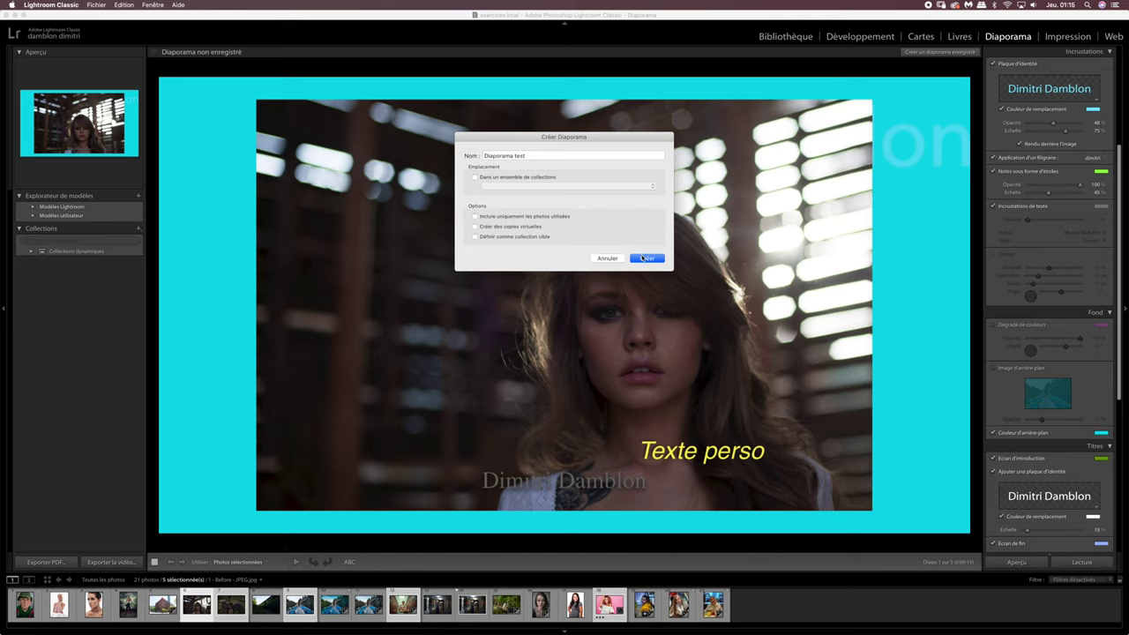
left_click(646, 257)
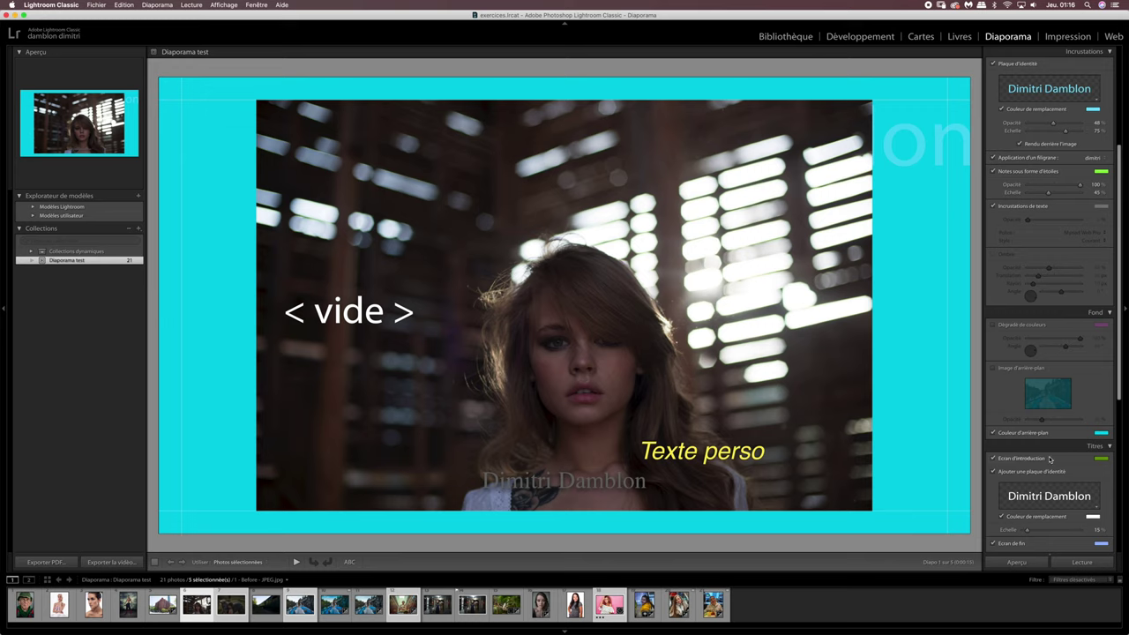
left_click_drag(1117, 393, 1109, 534)
Select four filmstrip photos, starting with the girl portrait.
scroll(1108, 534, "down", 1)
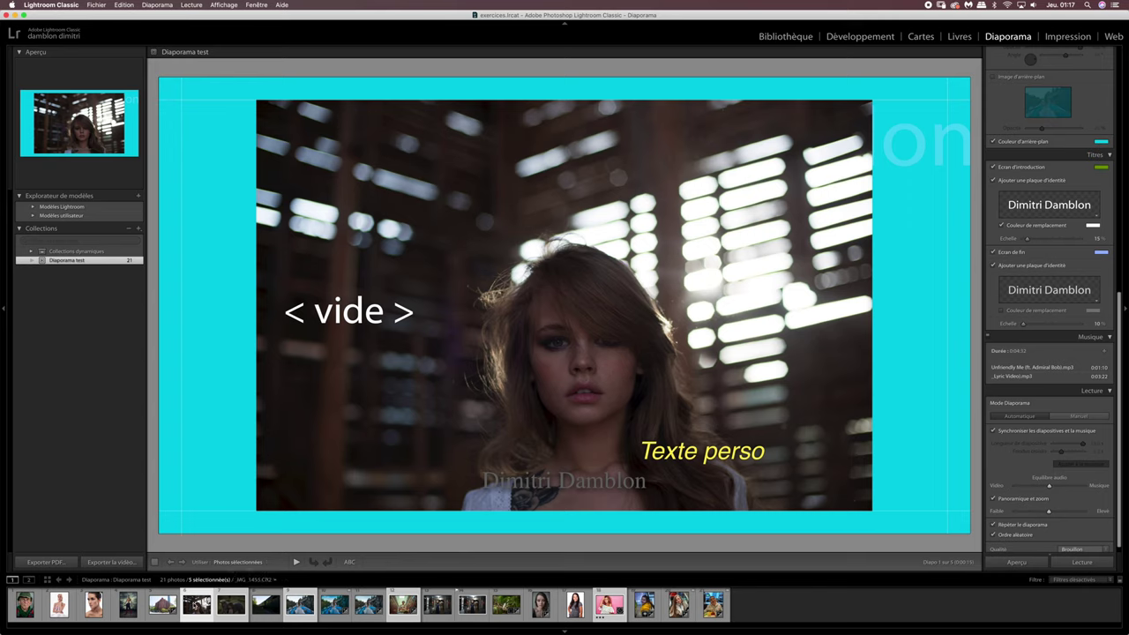
left_click(265, 604)
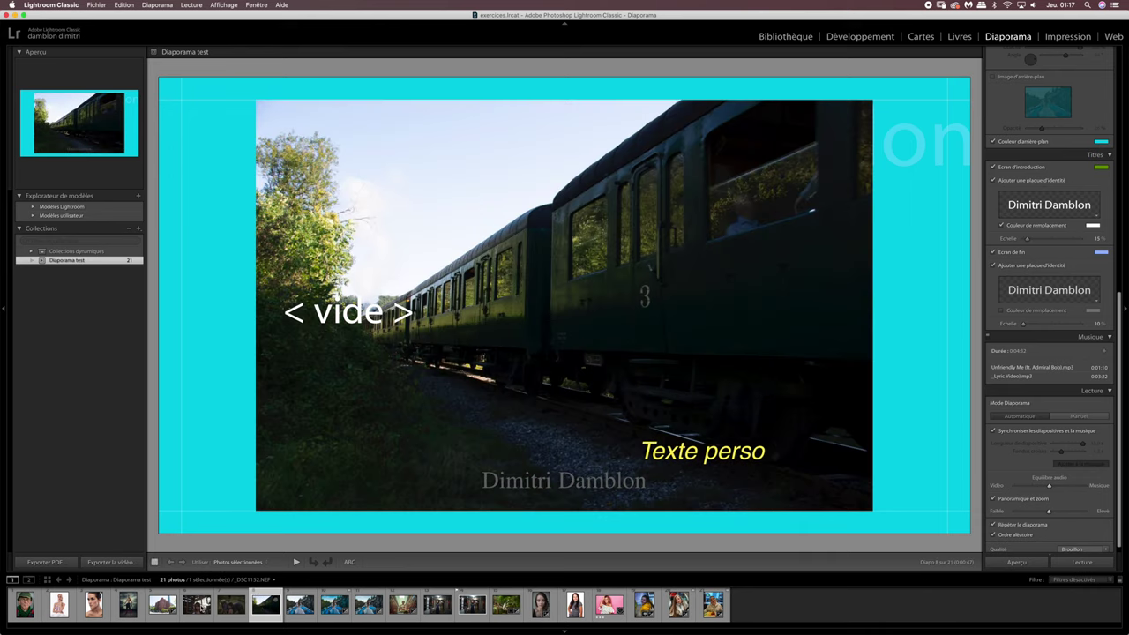
left_click(197, 604)
left_click(231, 604, "shift")
left_click(299, 604, "ctrl")
left_click(403, 604, "ctrl")
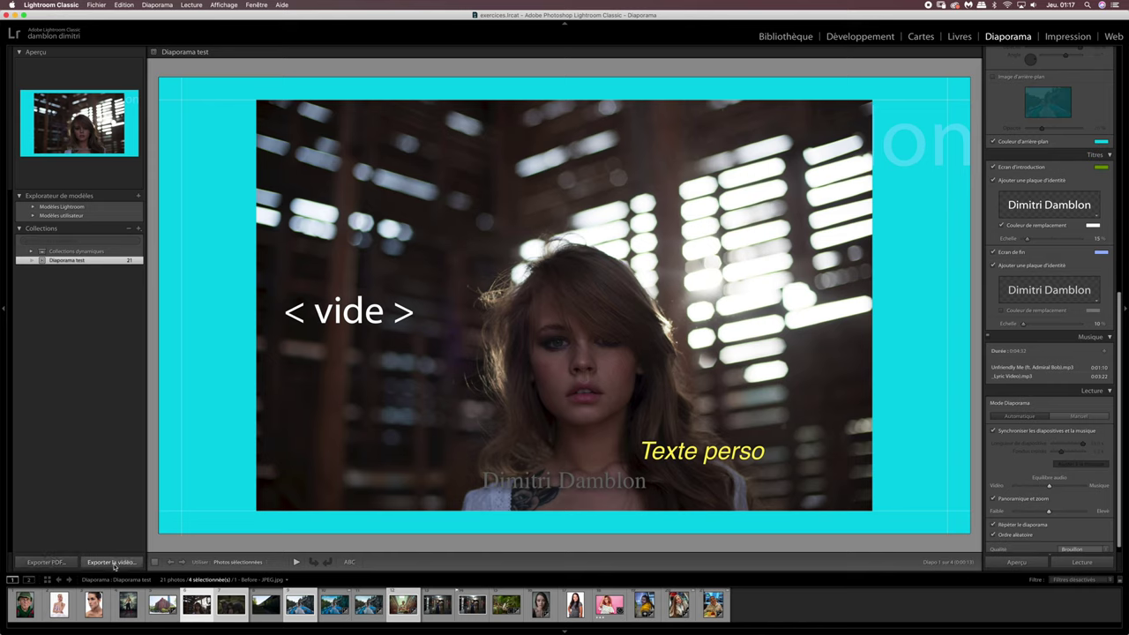
Start the PDF export, name it panorama01.pdf and choose the Desktop (Bureau) as its location.
left_click(58, 562)
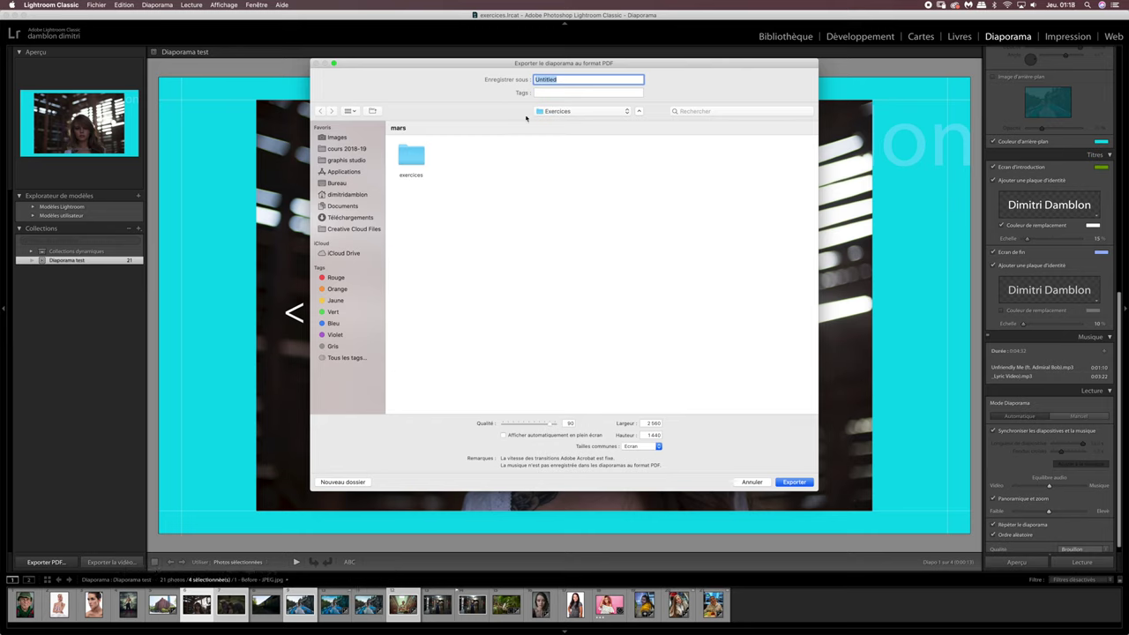
key("BackSpace")
type("panora")
type("ma01.")
type("pdf")
left_click(555, 109)
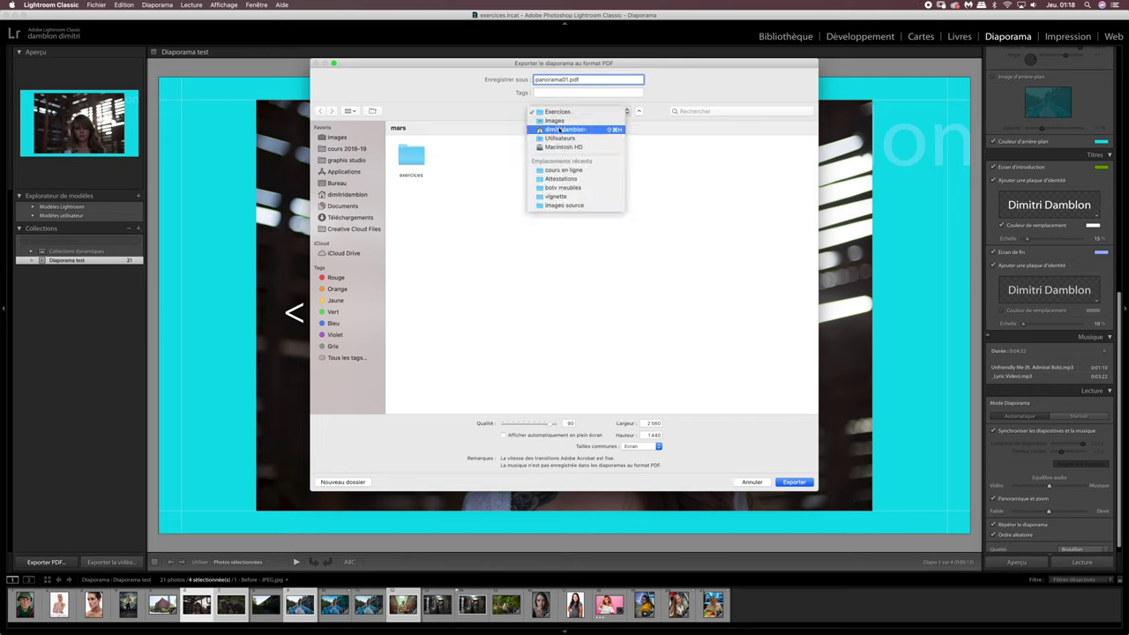
left_click(555, 111)
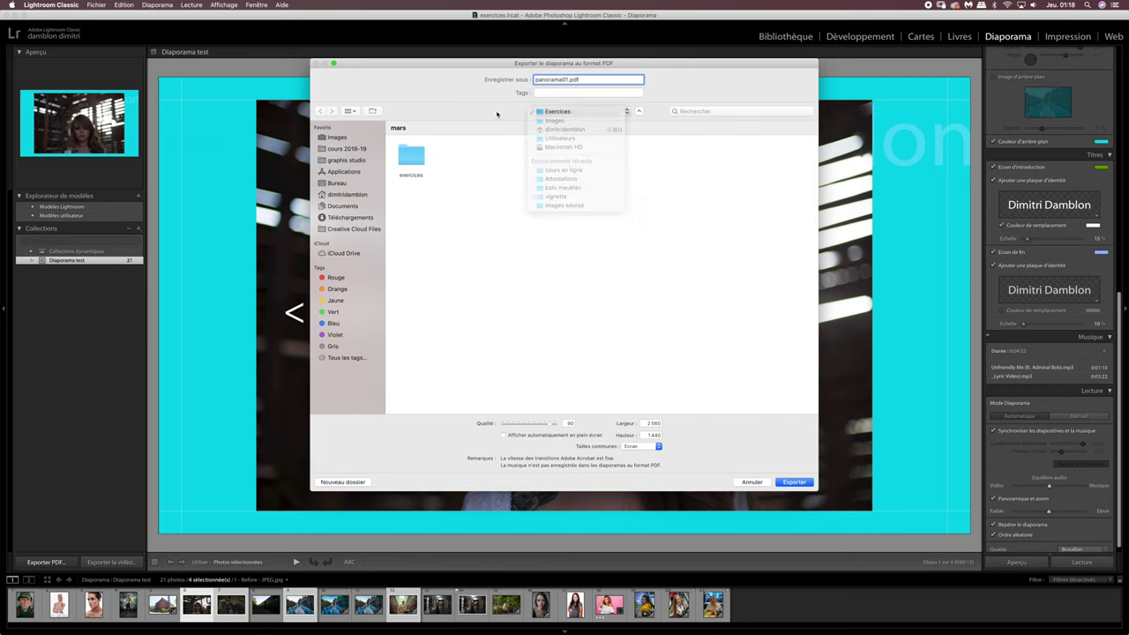
left_click(336, 183)
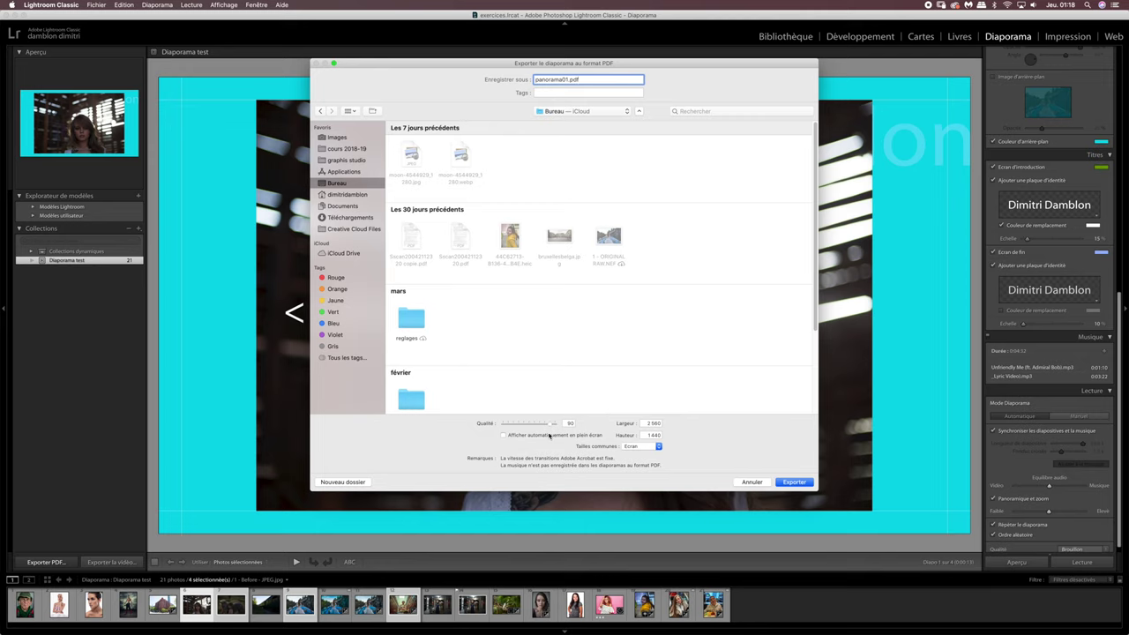
Set the PDF Qualité slider to 100 and enable 'Afficher automatiquement en plein écran'.
mouse_move(551, 426)
left_mouse_down()
mouse_move(527, 425)
mouse_move(569, 427)
left_mouse_up()
left_click_drag(555, 423, 501, 423)
mouse_move(503, 424)
left_mouse_down()
mouse_move(569, 424)
mouse_move(525, 429)
left_mouse_up()
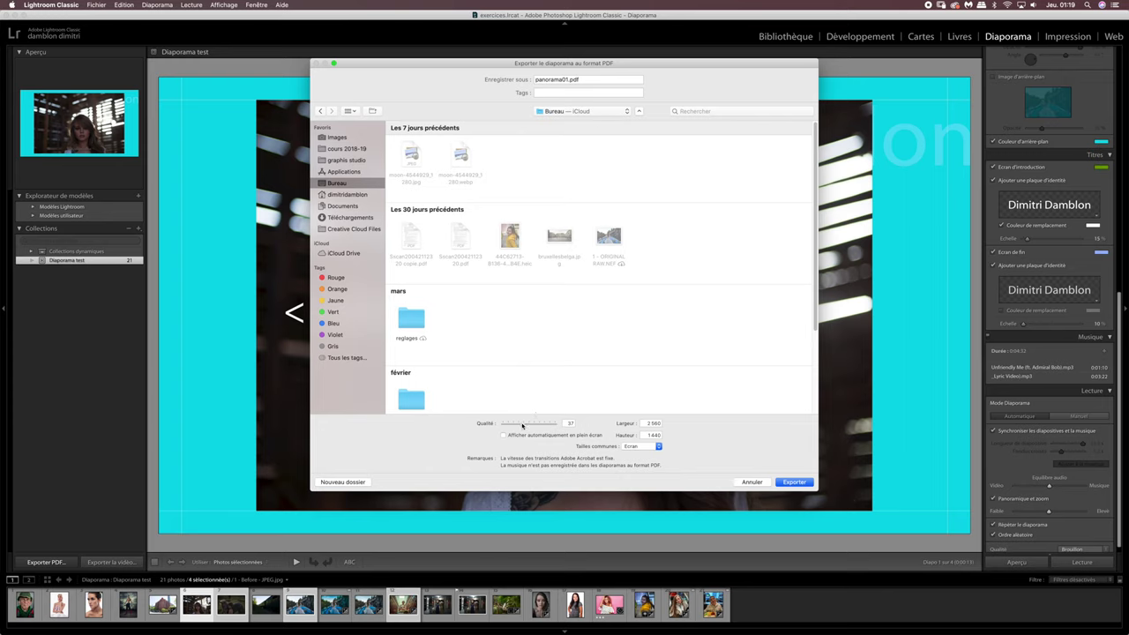
left_click_drag(523, 423, 565, 426)
left_click(504, 435)
left_click(655, 446)
left_click(655, 458)
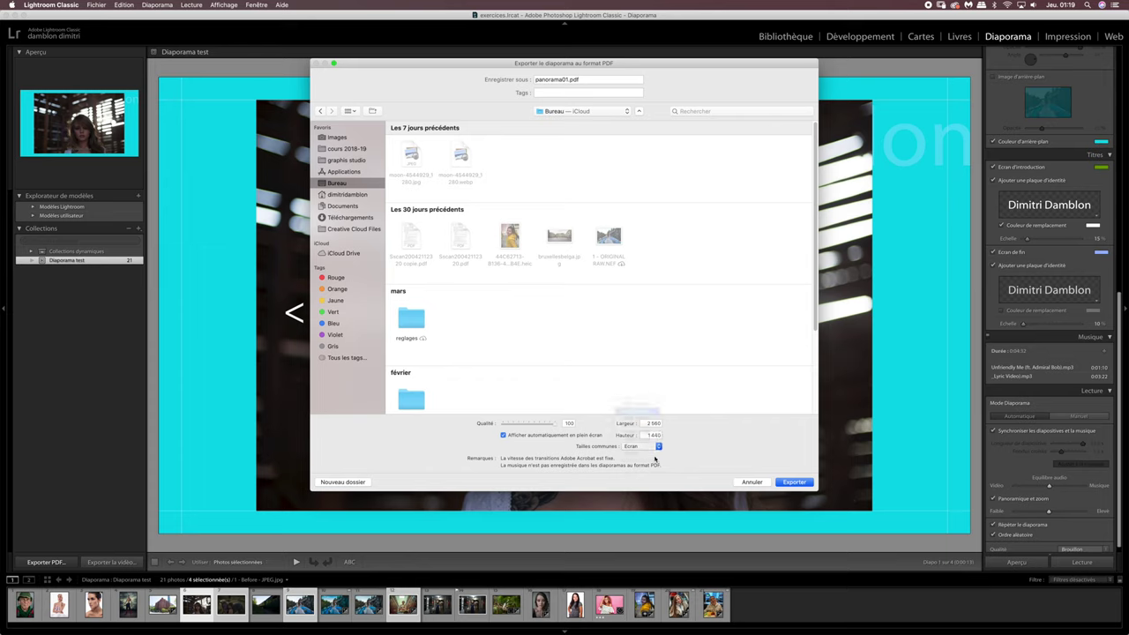
left_click(657, 448)
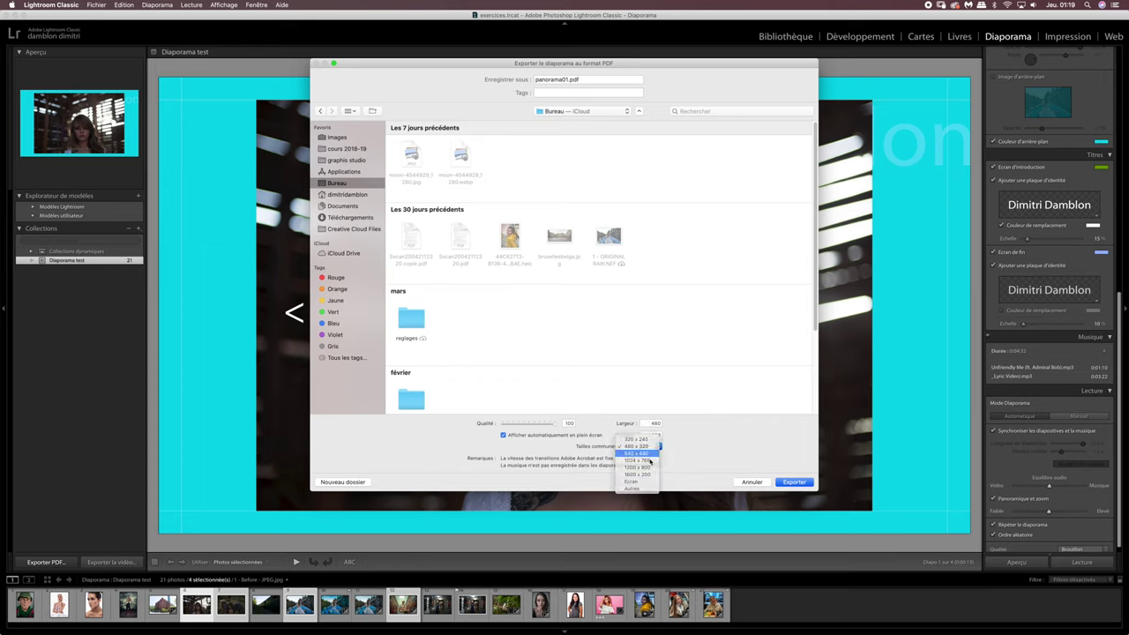
left_click(649, 454)
left_click(648, 456)
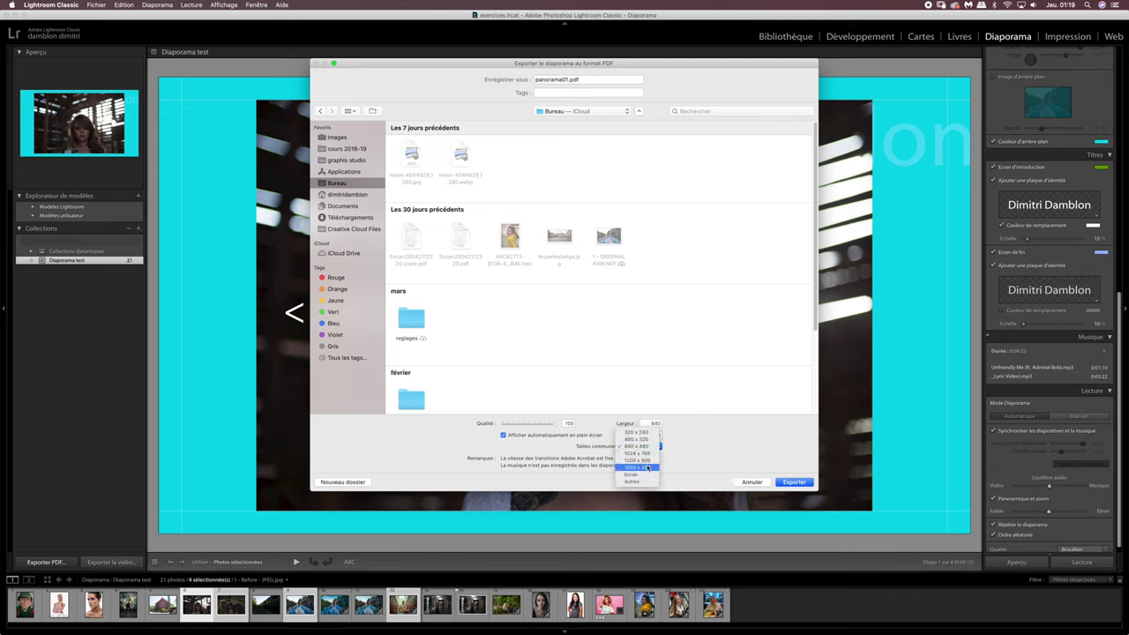
left_click(640, 466)
left_click(644, 447)
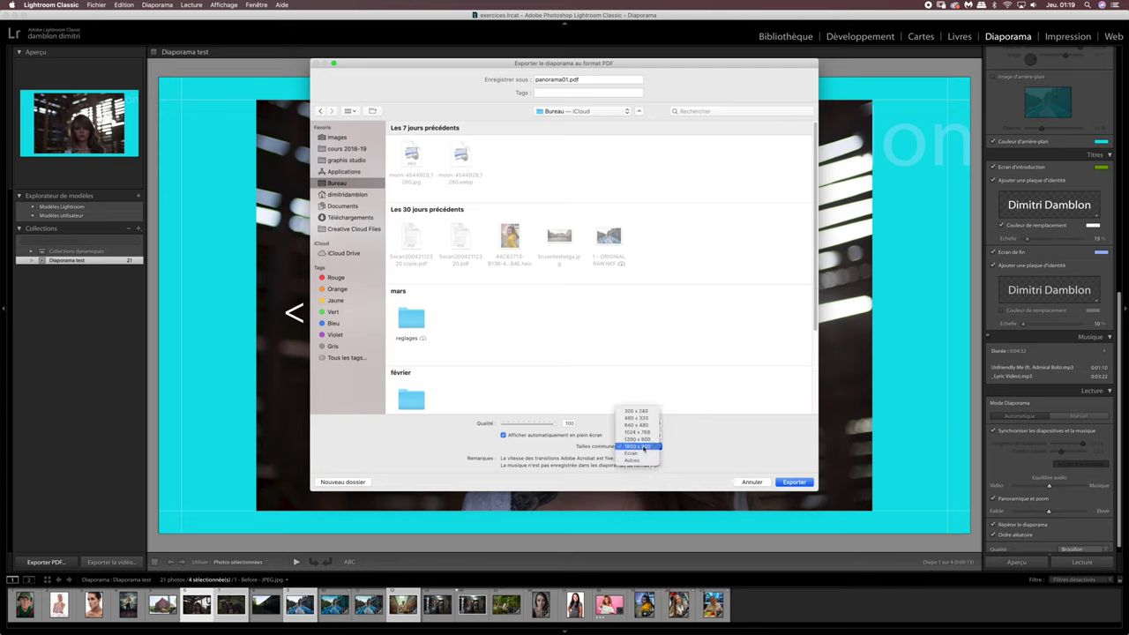
left_click(643, 456)
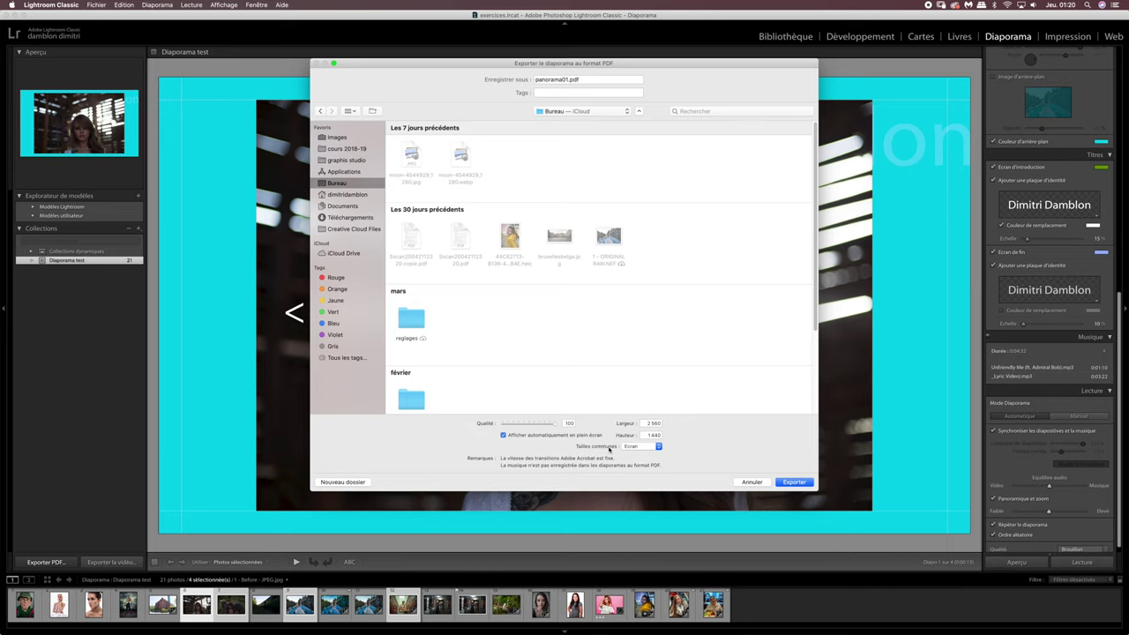
left_click(644, 448)
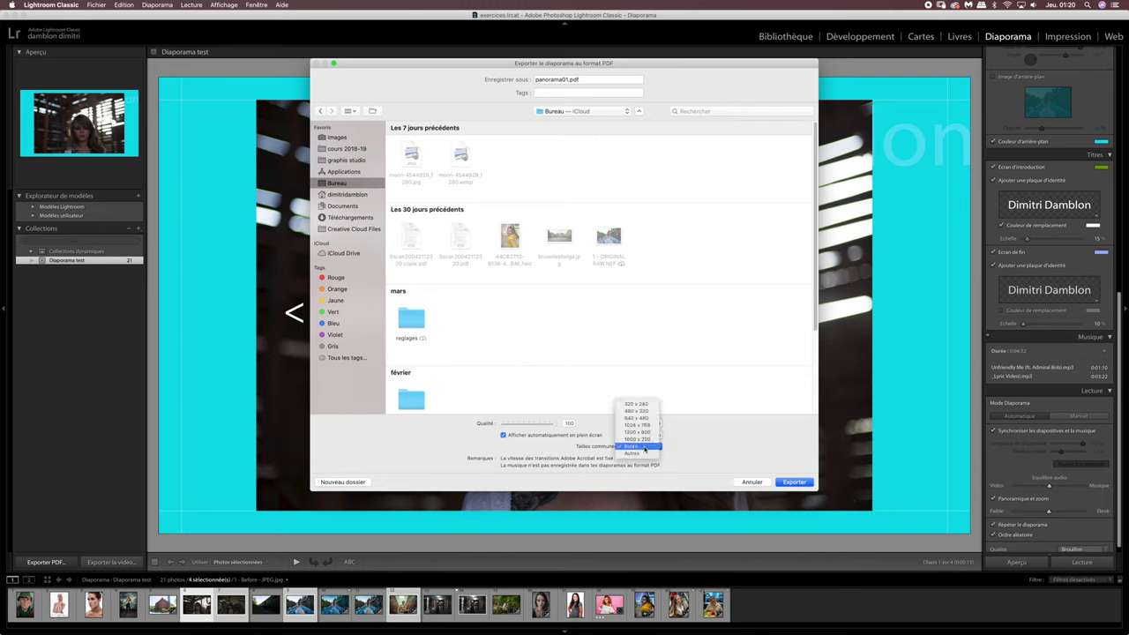
left_click(644, 448)
left_click(647, 449)
left_click(641, 447)
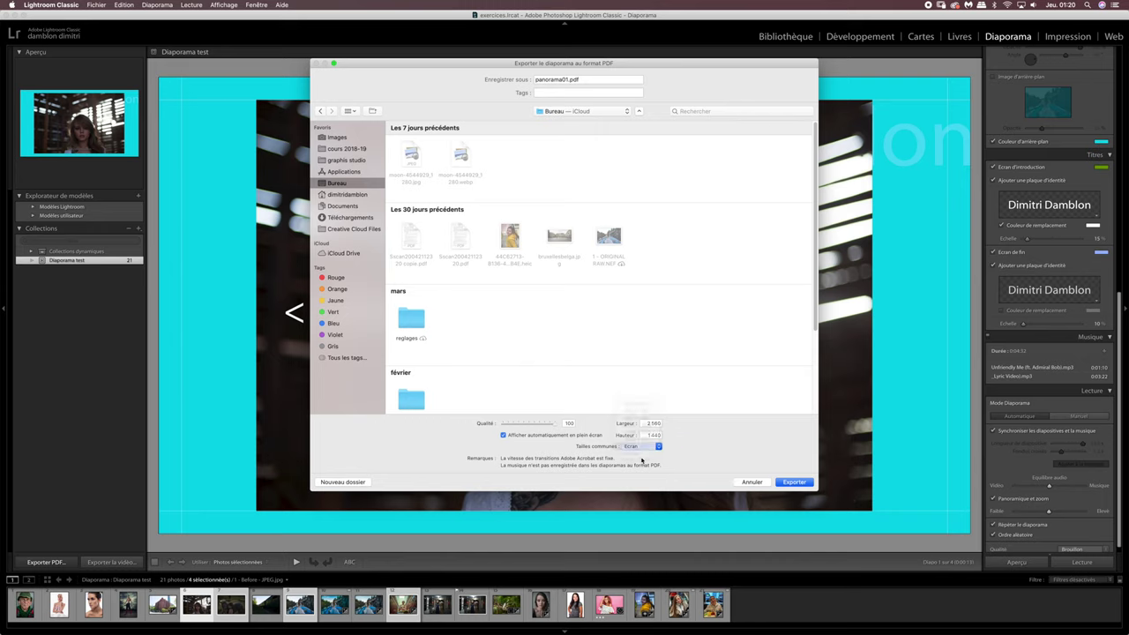
left_click(631, 449)
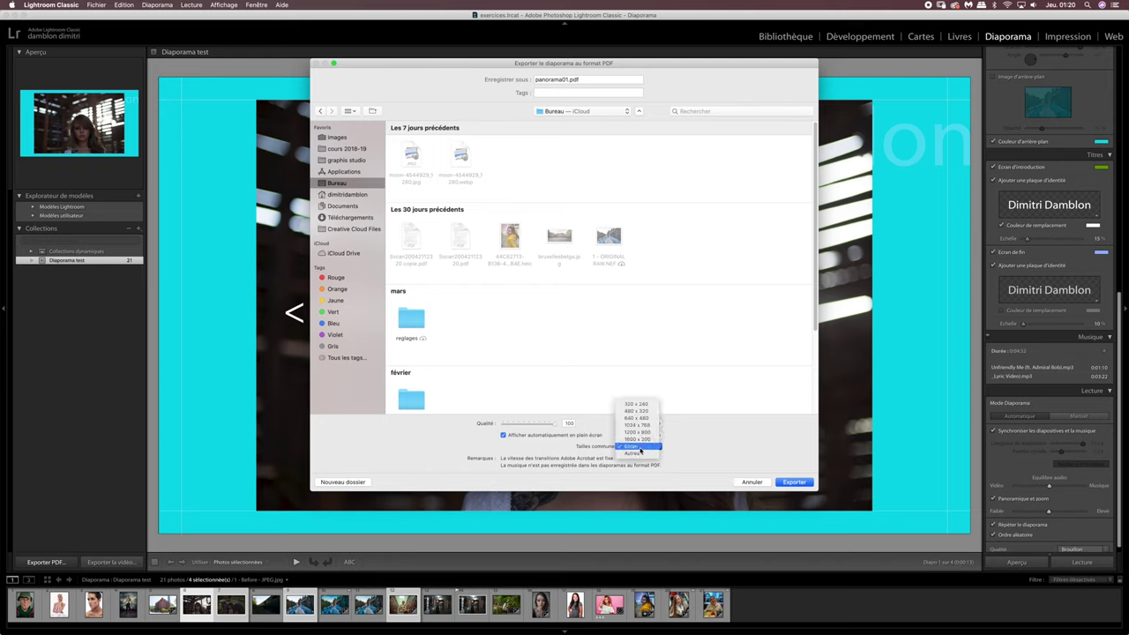
left_click(640, 450)
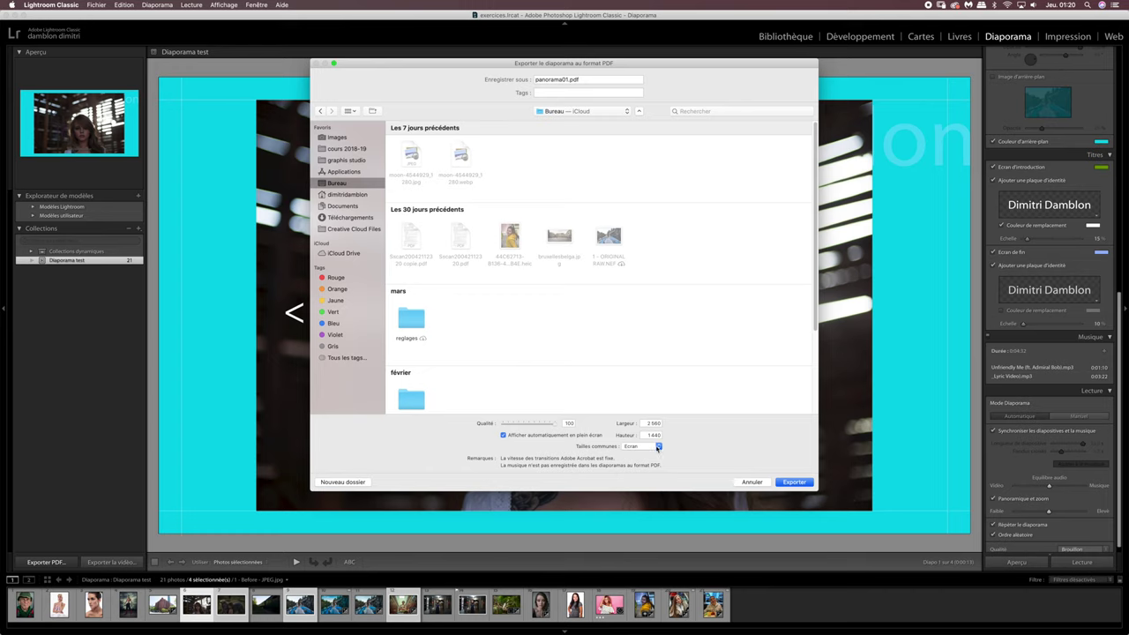
left_click(653, 423)
key("Tab")
Export panorama01.pdf to the Desktop and let the progress bar finish.
left_click(794, 483)
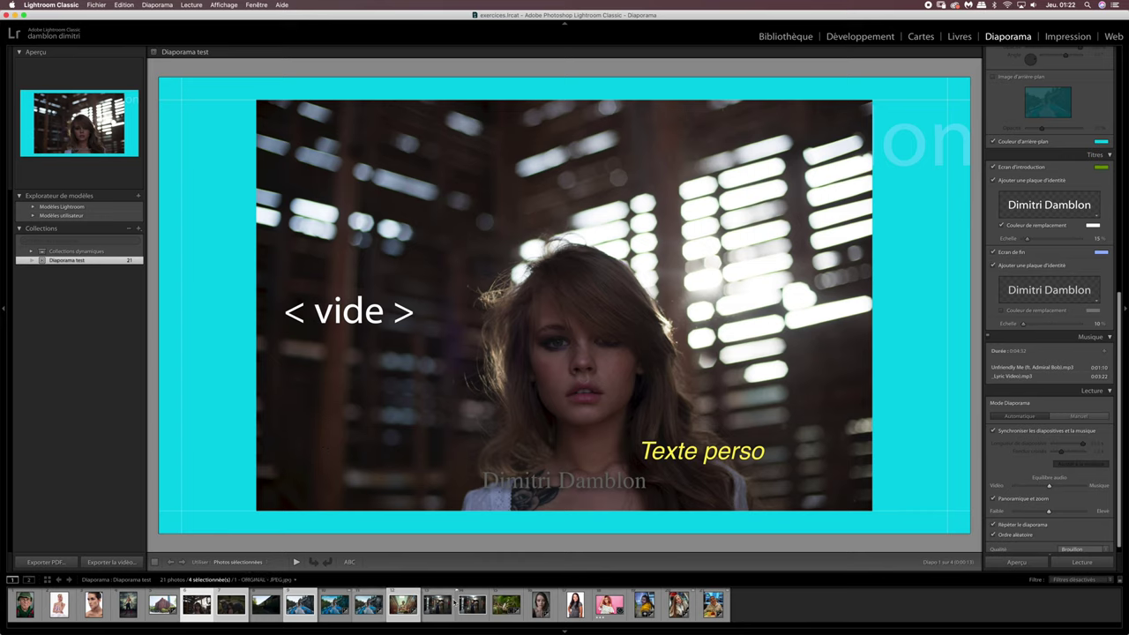
Start the video export and name the file panorama.mp4.
left_click(124, 561)
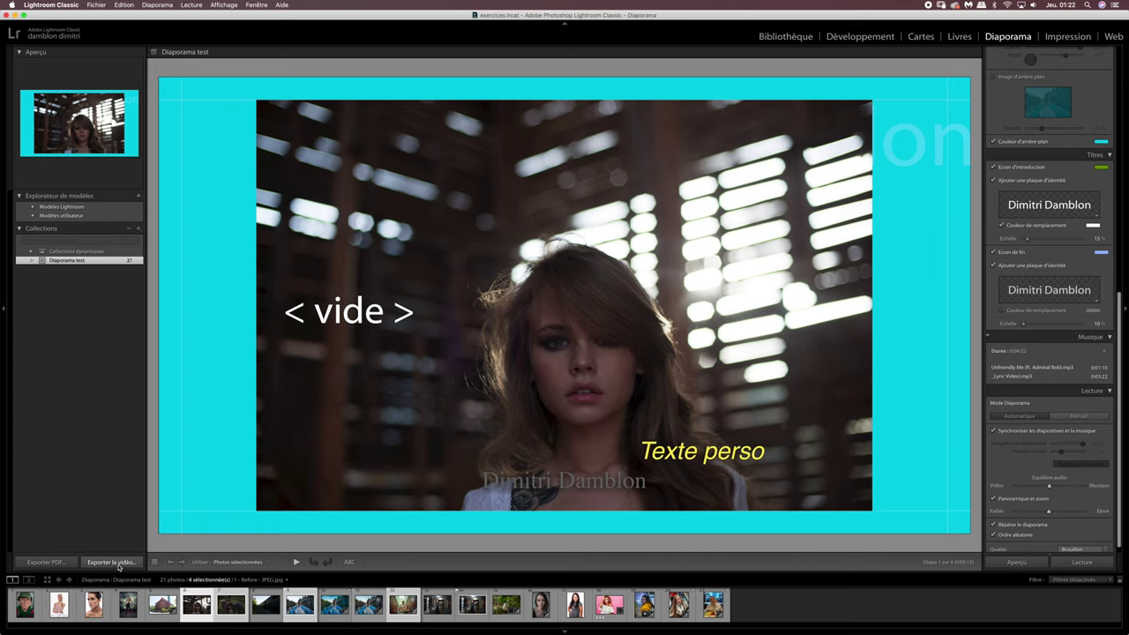
left_click(124, 564)
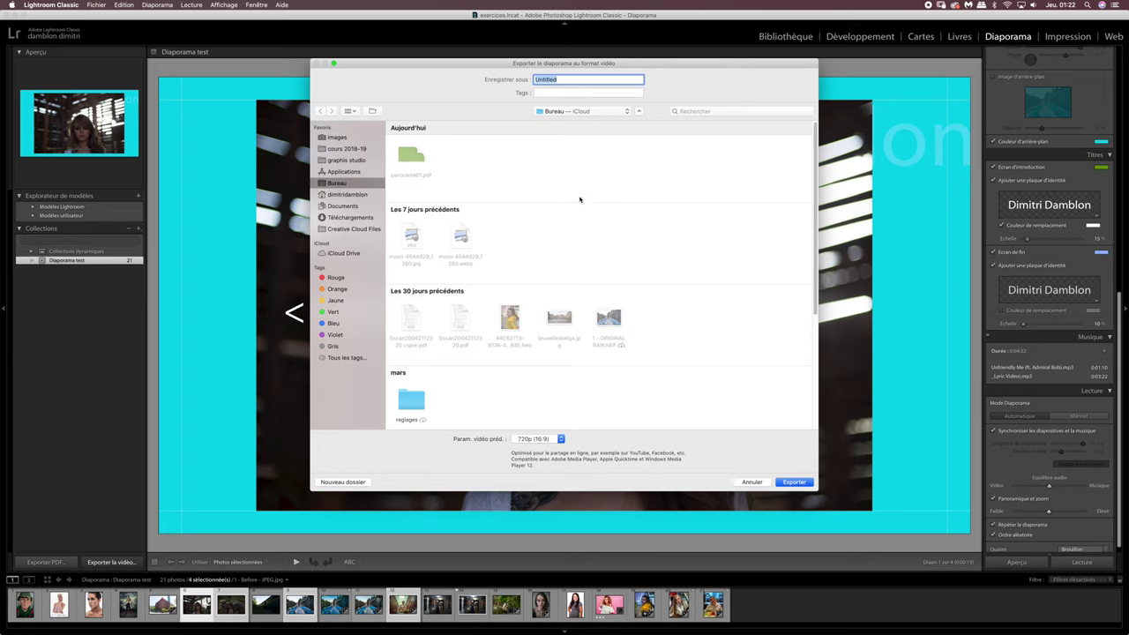
type("pana")
key("BackSpace")
type("o")
type("rama.")
type("mp4")
Choose the 1080p (16:9) video preset and export the video.
left_click(529, 439)
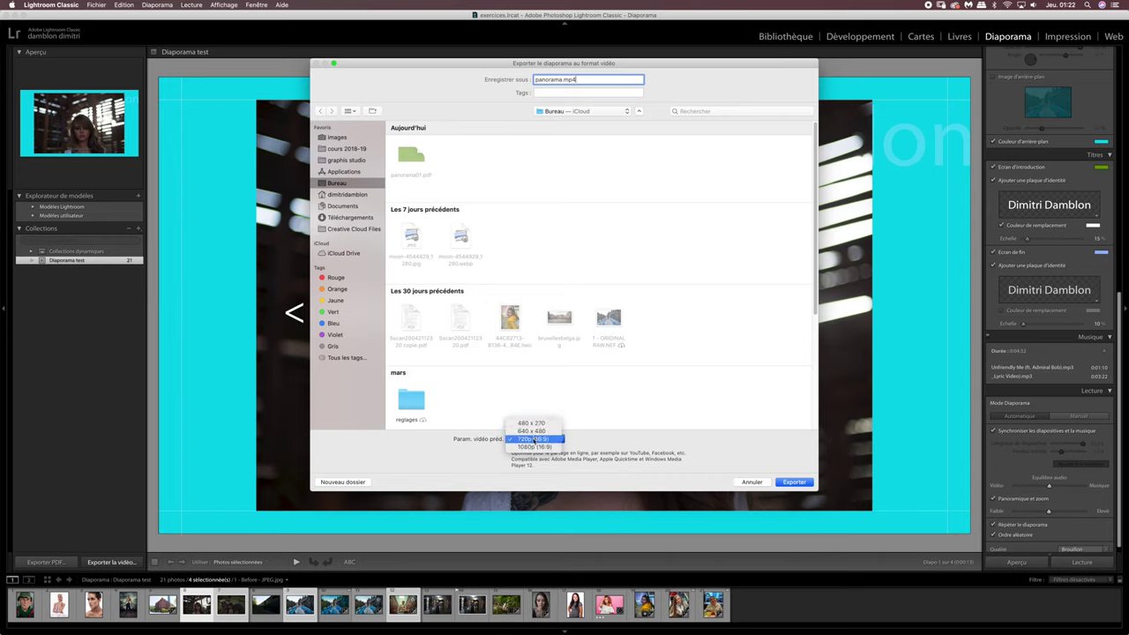
left_click(534, 441)
left_click(533, 439)
left_click(529, 447)
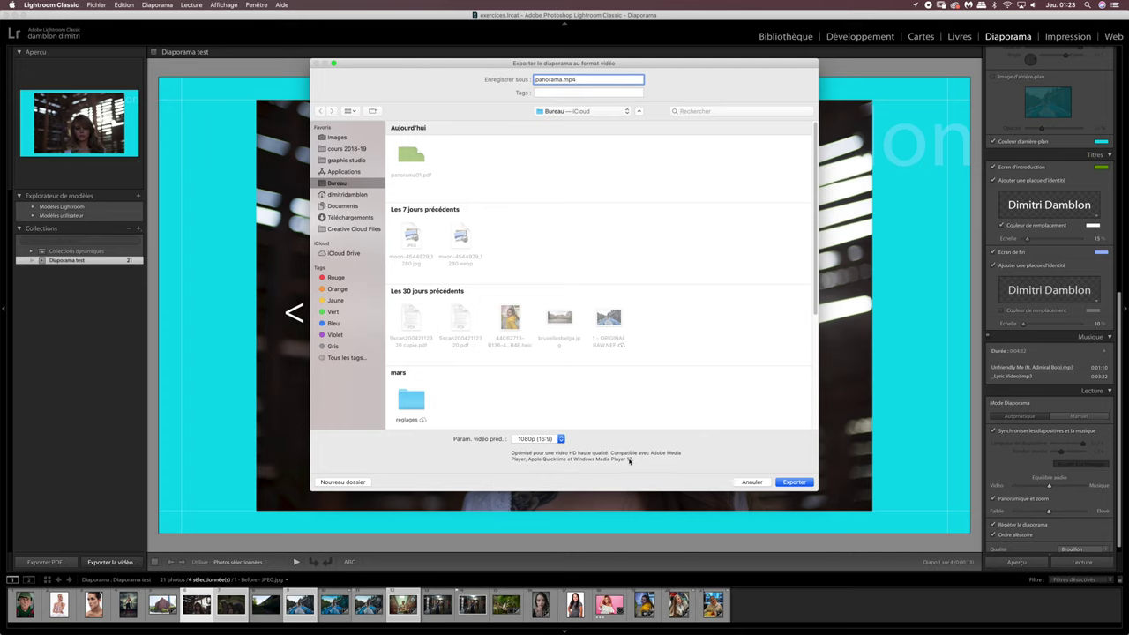
left_click(543, 439)
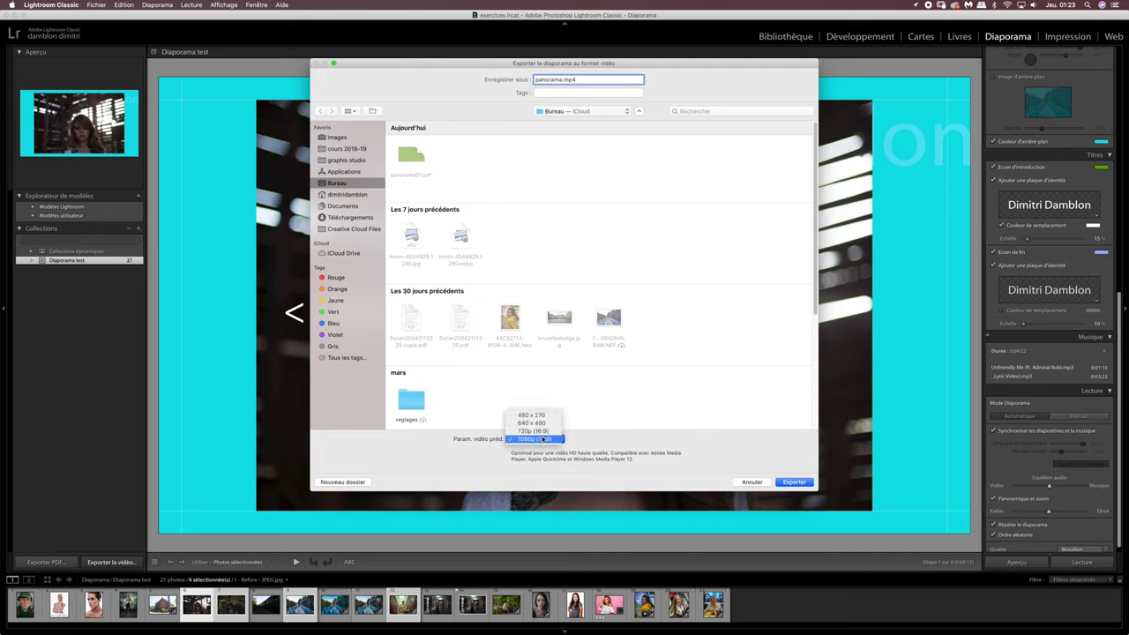
left_click(543, 438)
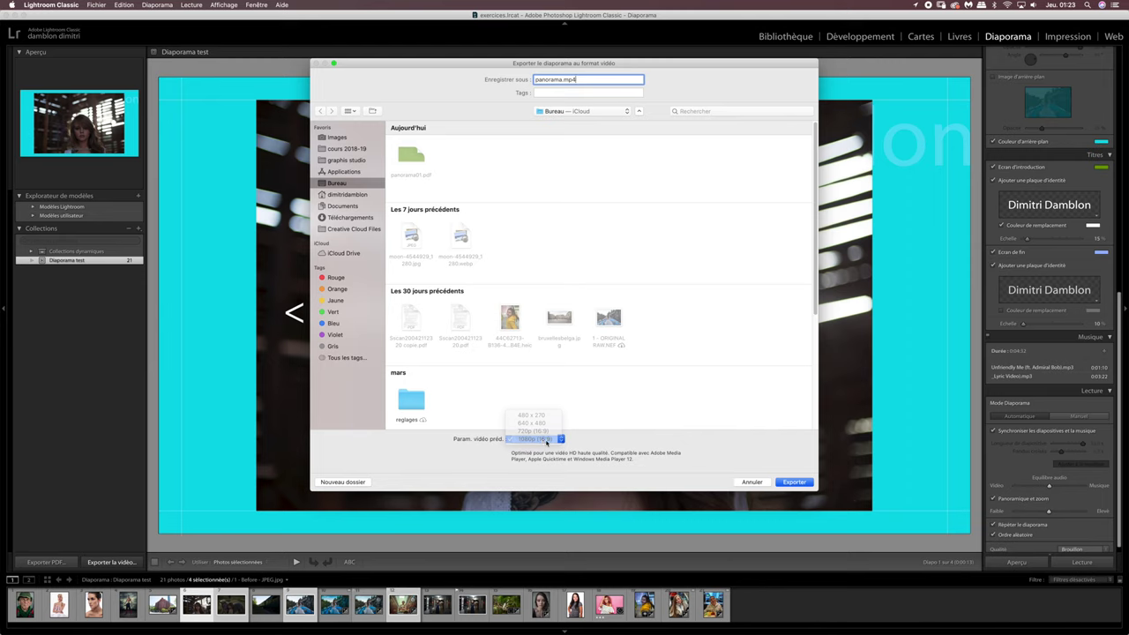
left_click(795, 483)
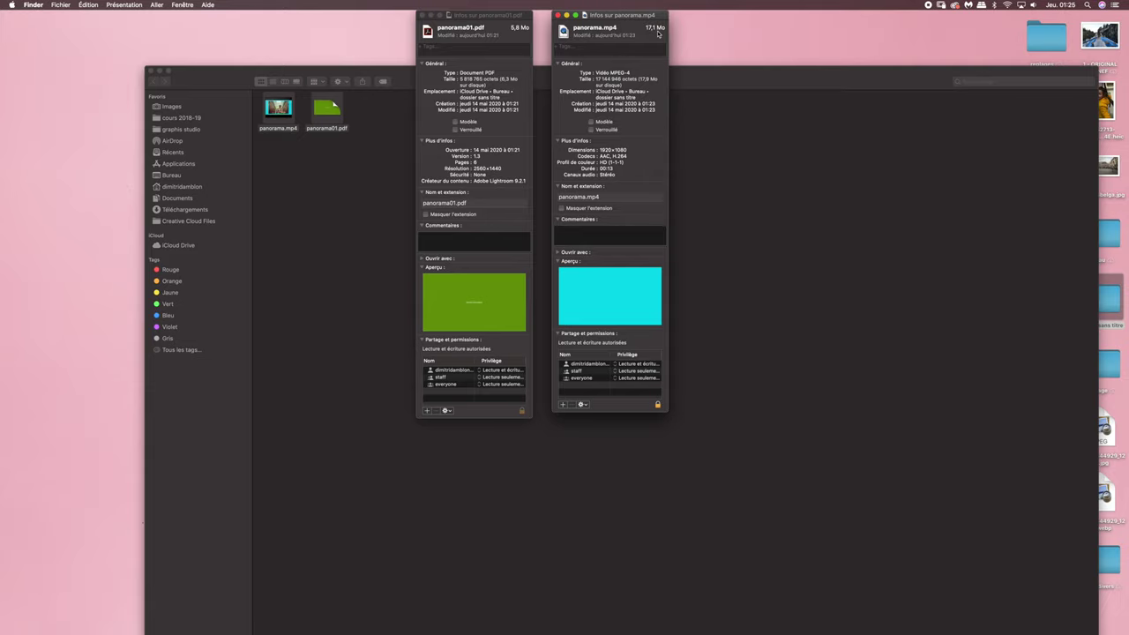
Bring the Finder folder holding panorama01.pdf and panorama.mp4 to the front.
left_click(312, 179)
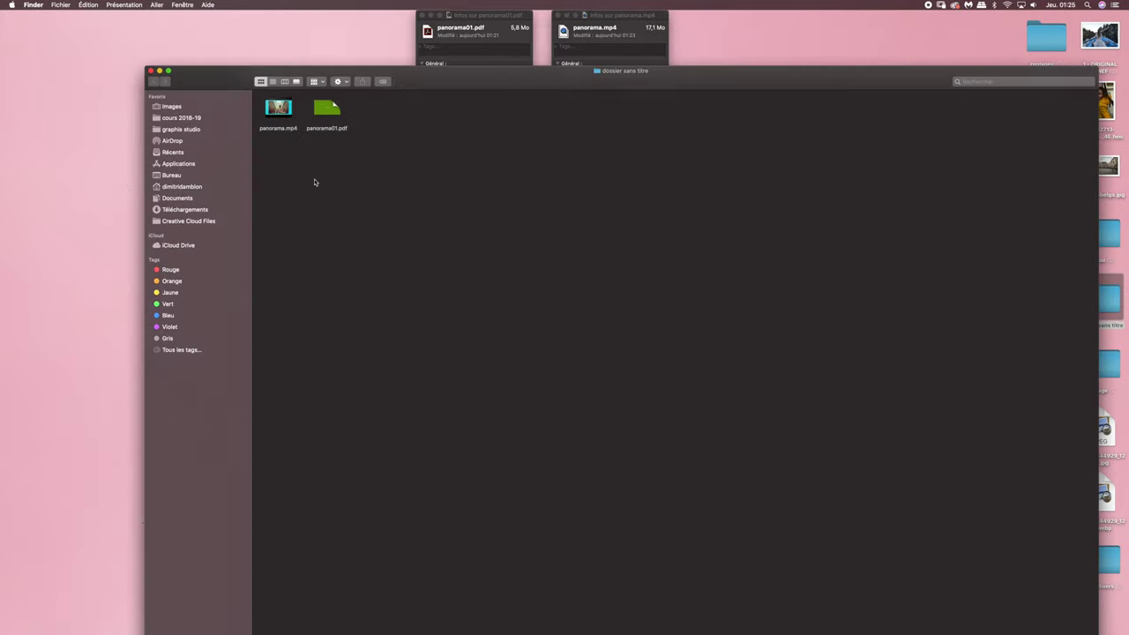
View panorama01.pdf full screen in Acrobat with the choice remembered, then exit and open panorama.mp4.
double_click(327, 113)
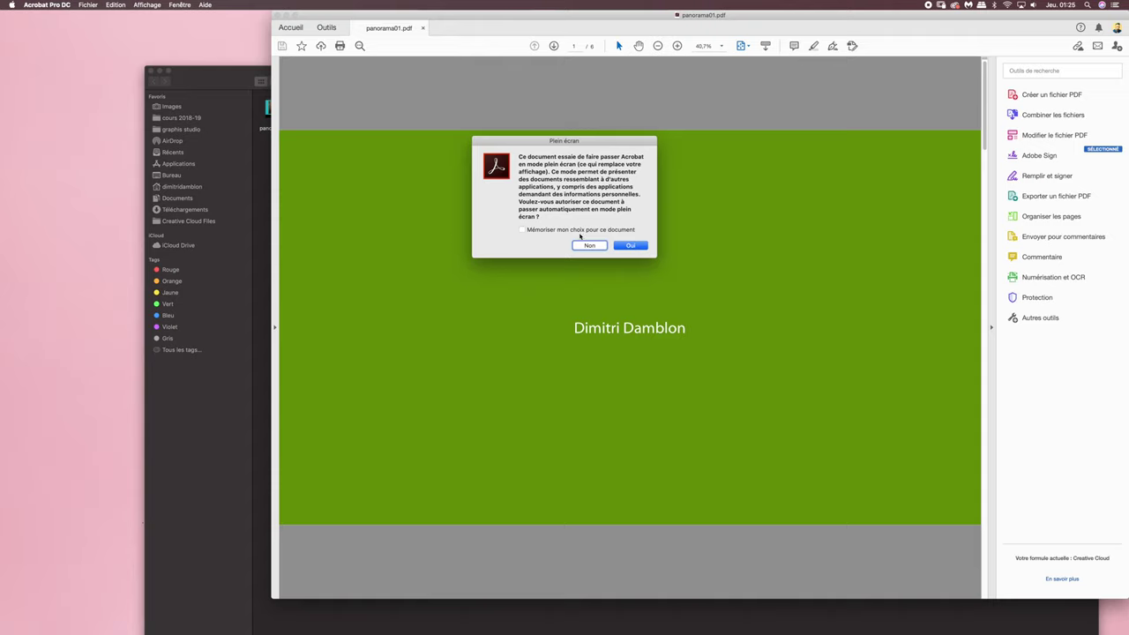
left_click(522, 229)
key("Return")
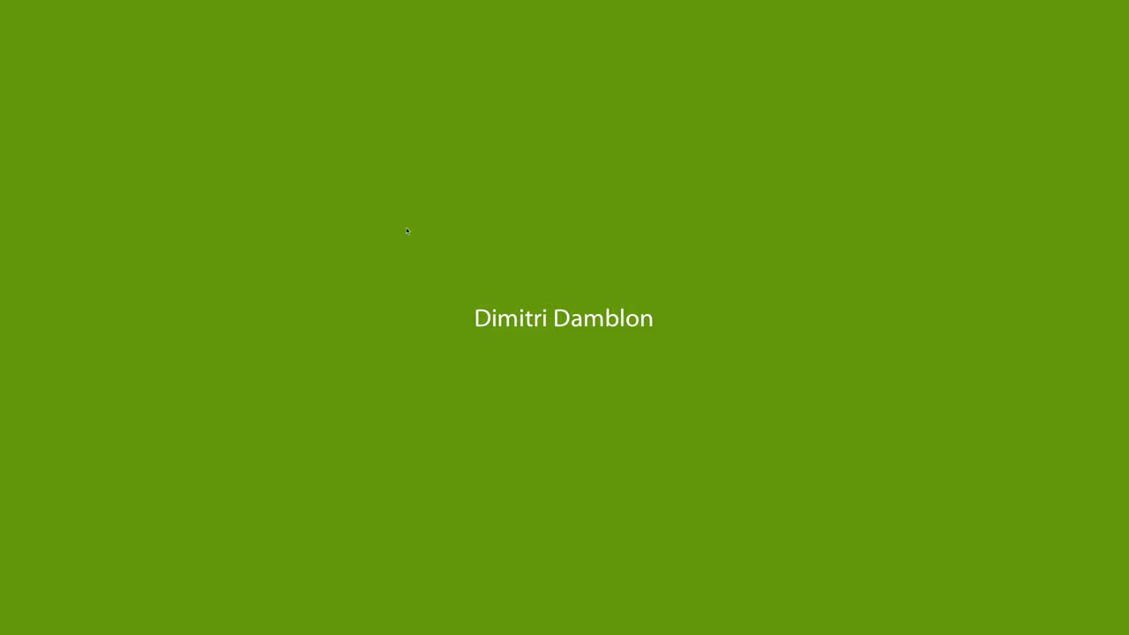
key("Escape")
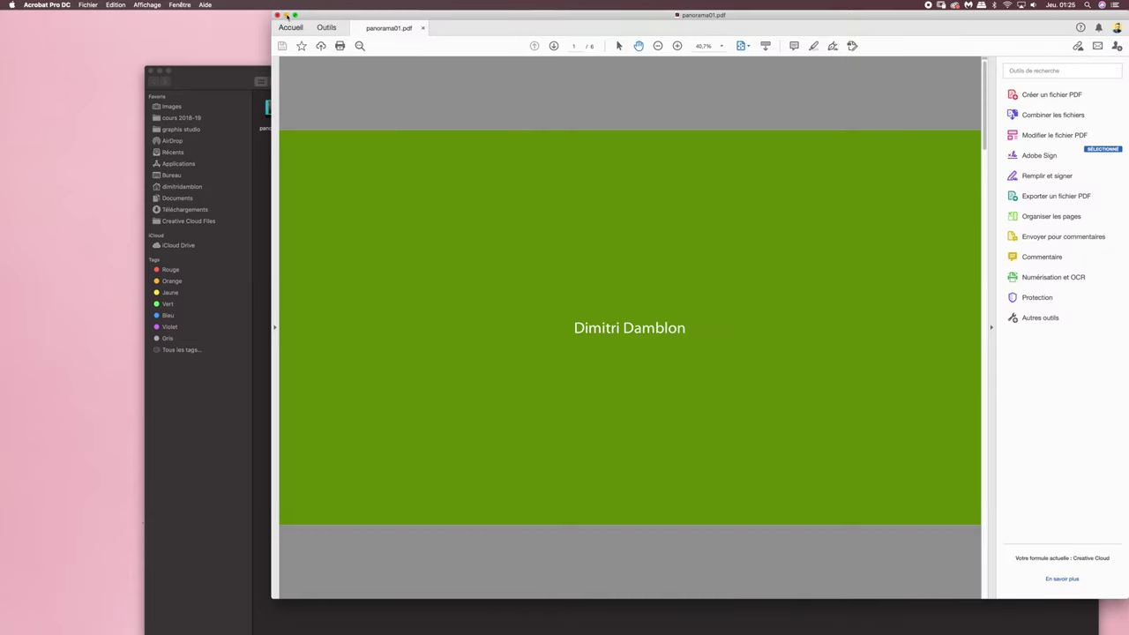
left_click(290, 21)
double_click(278, 108)
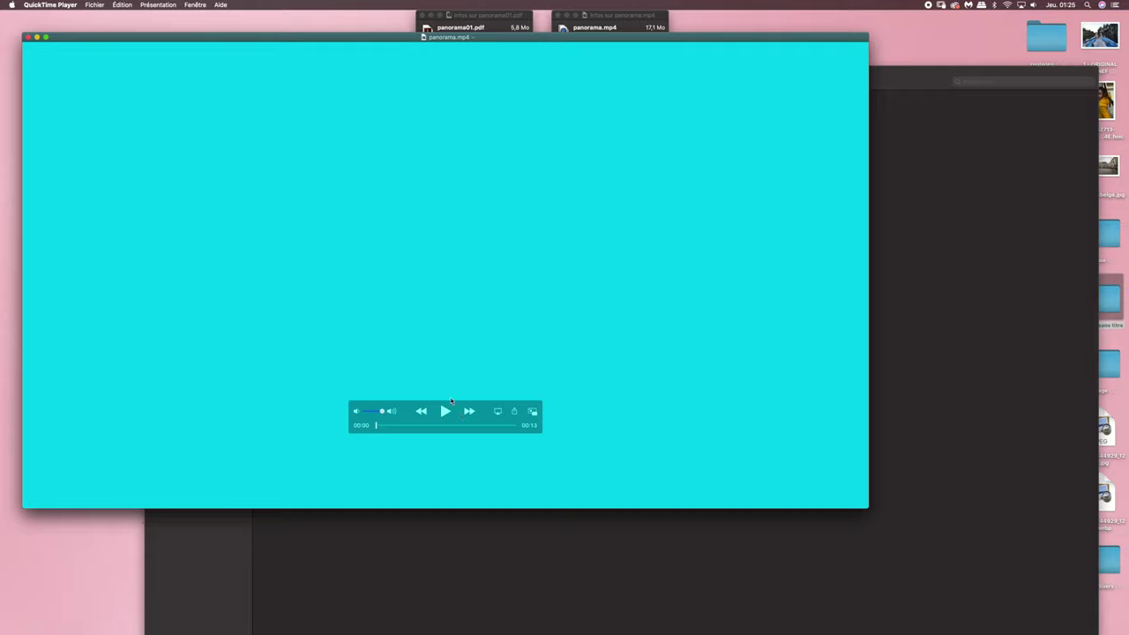
Play the panorama.mp4 slideshow video in QuickTime Player.
left_click(446, 411)
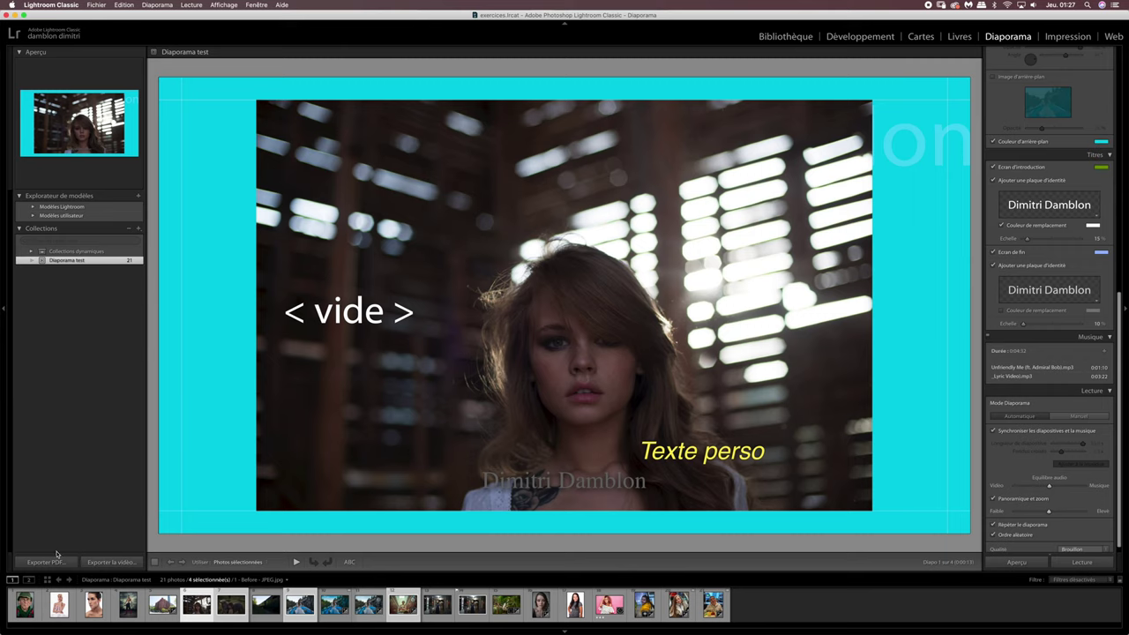
Hold Option to turn Export PDF into Export JPEG and start the JPEG export.
key("alt")
left_click(53, 562)
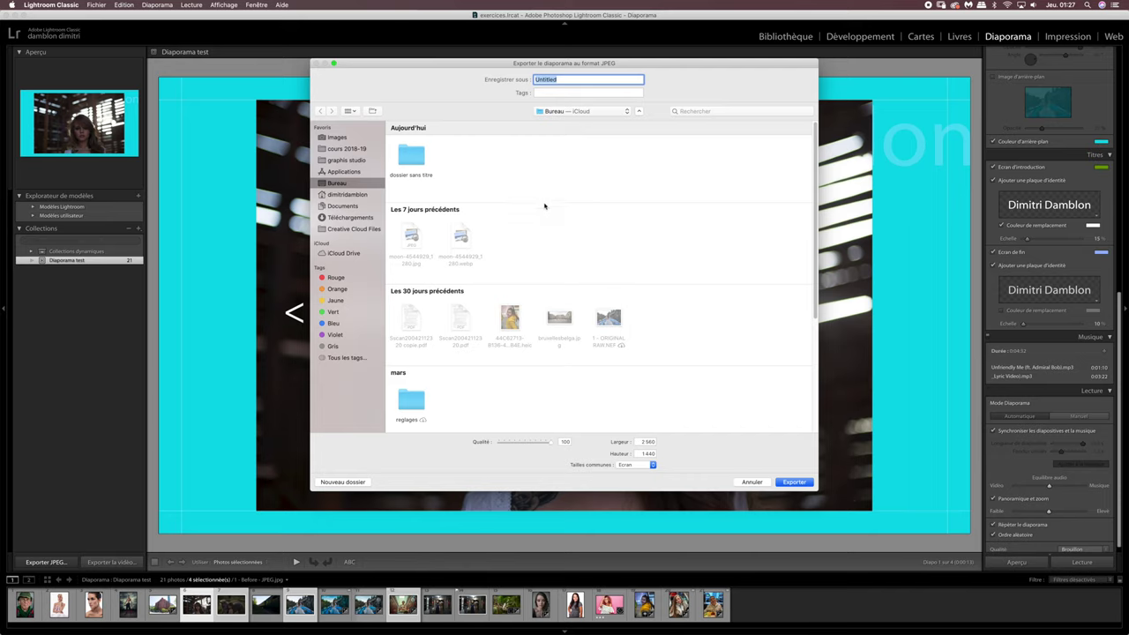
Export JPEG slides named pano into 'dossier sans titre' at Ecran 2560×1440, quality 100.
double_click(411, 156)
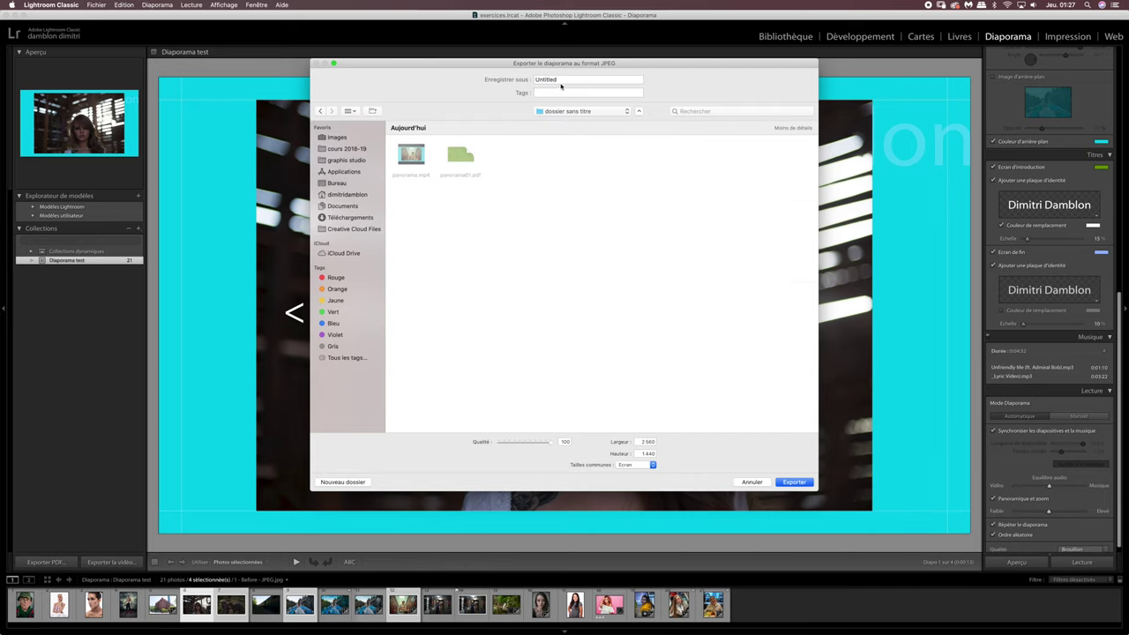
type("pano.jpg")
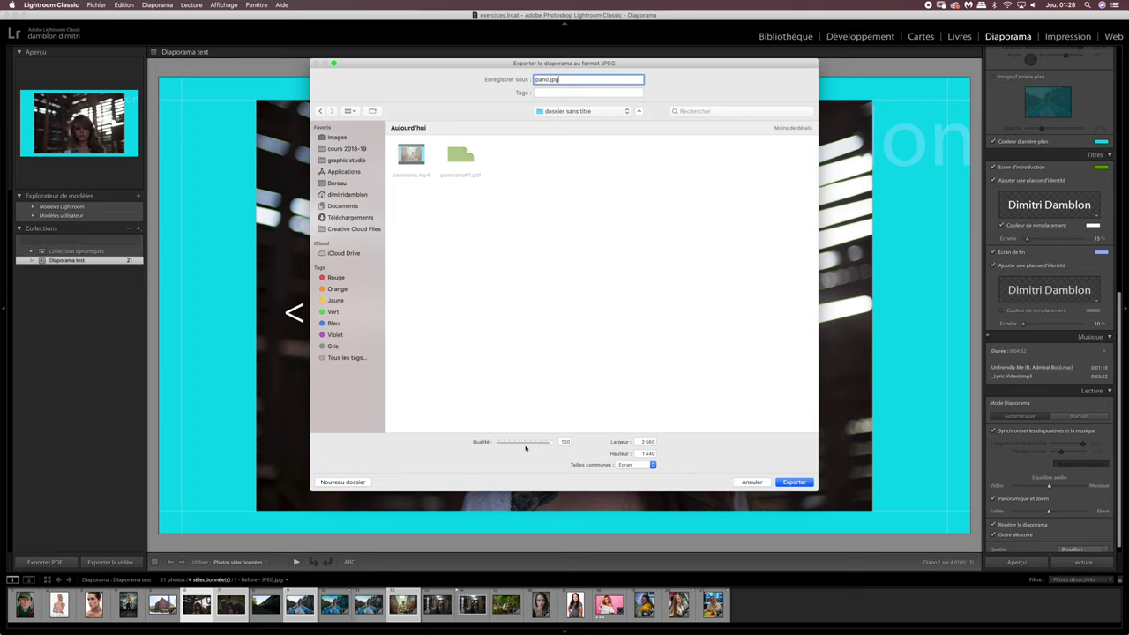
left_click(647, 443)
key("Tab")
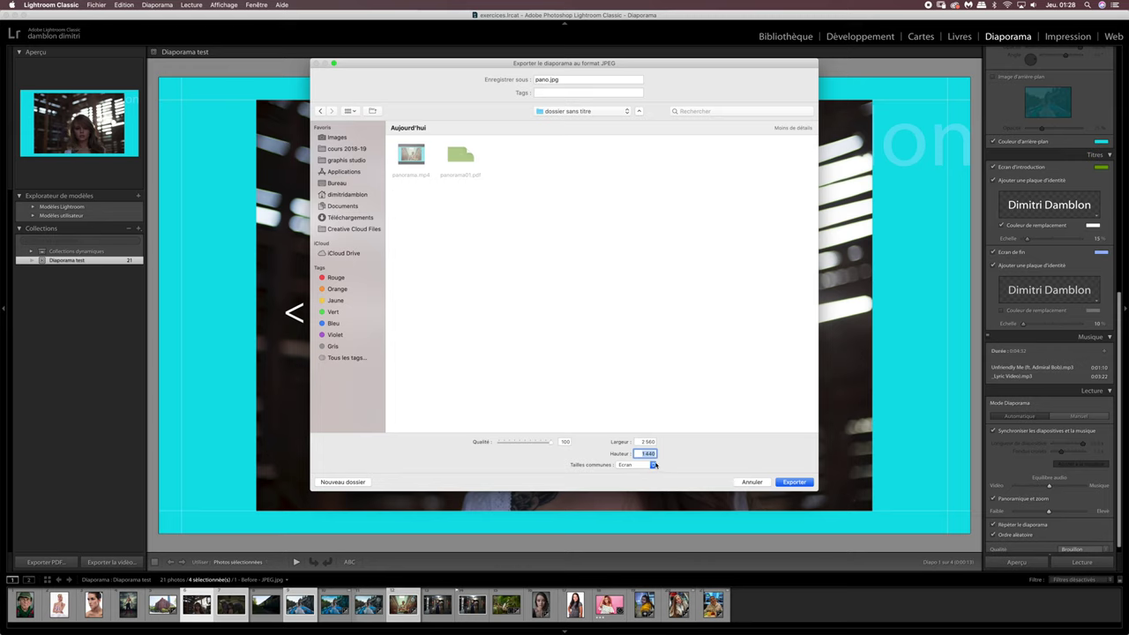
left_click(653, 465)
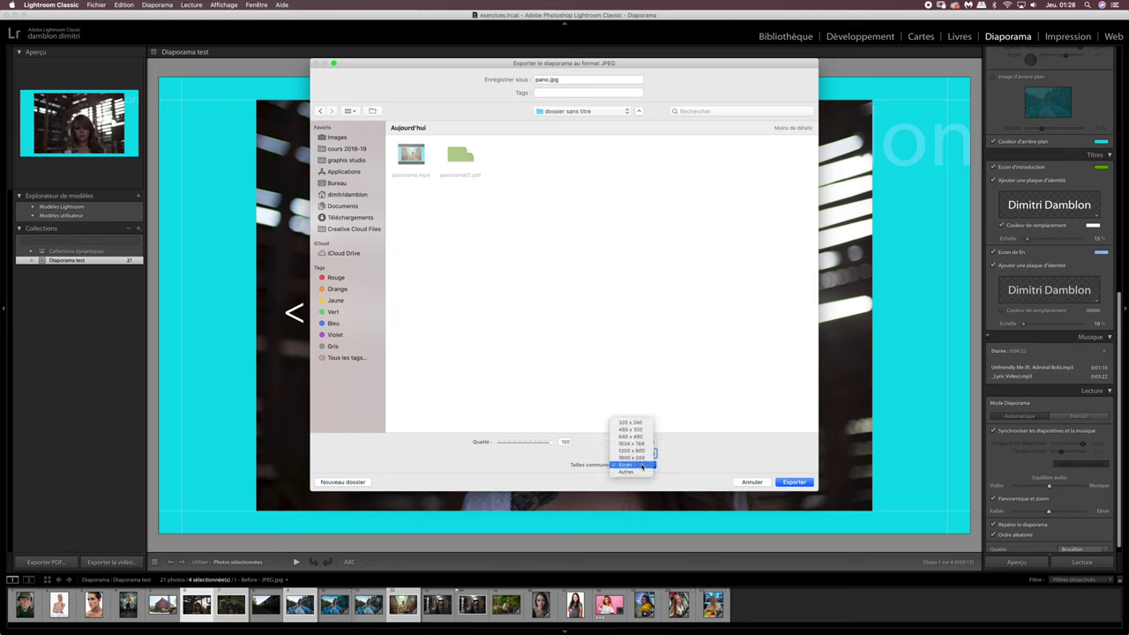
left_click(642, 467)
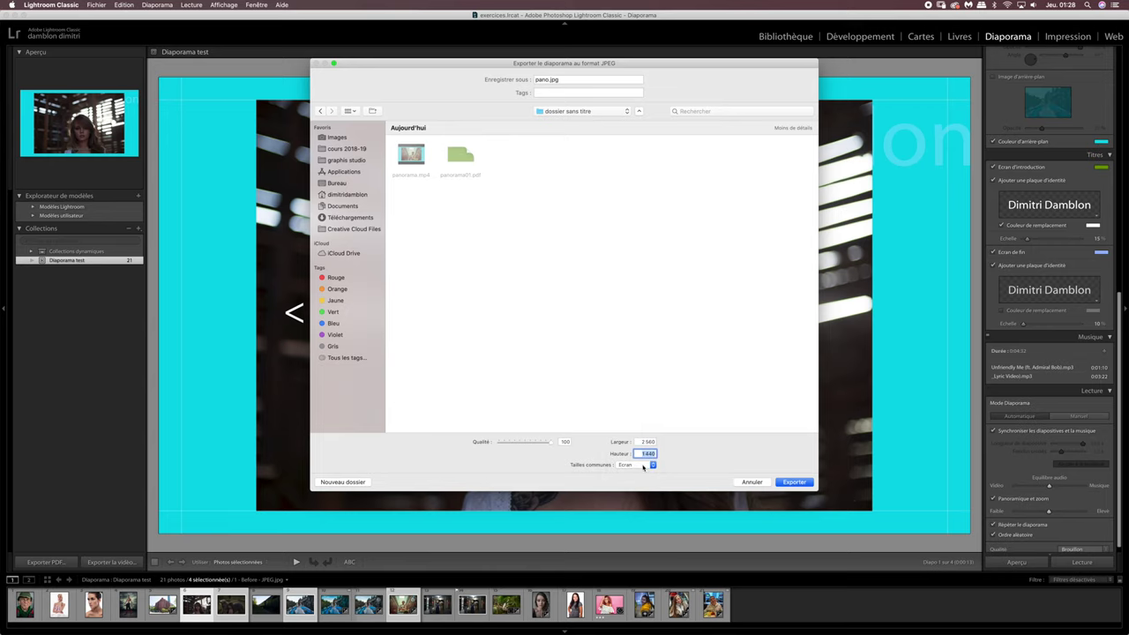
key("Tab")
left_click(788, 482)
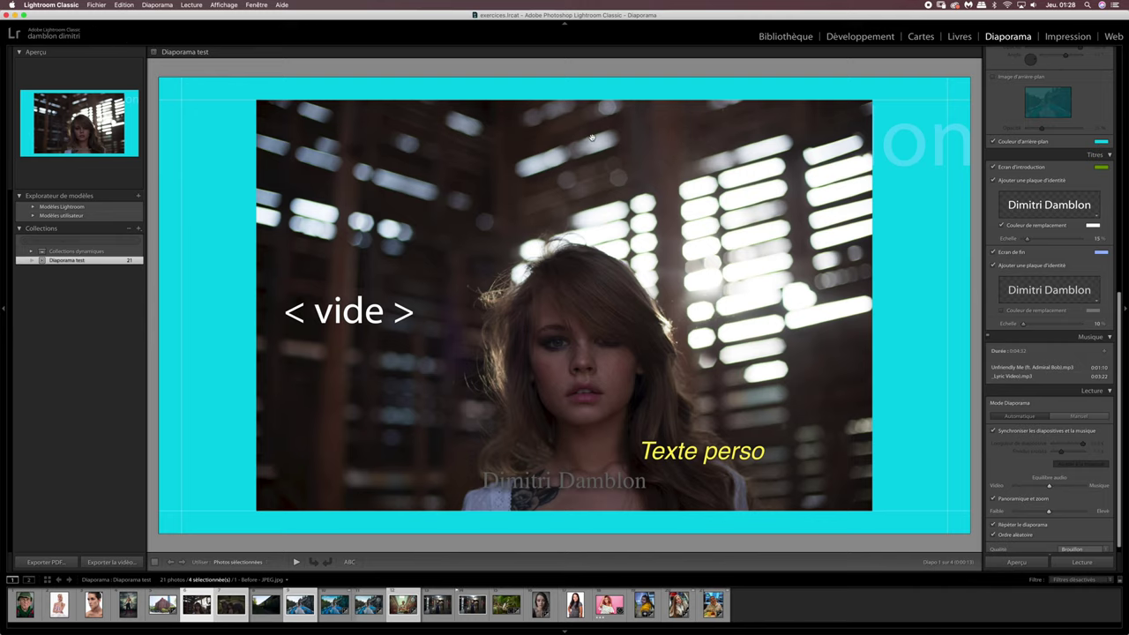
left_click(18, 16)
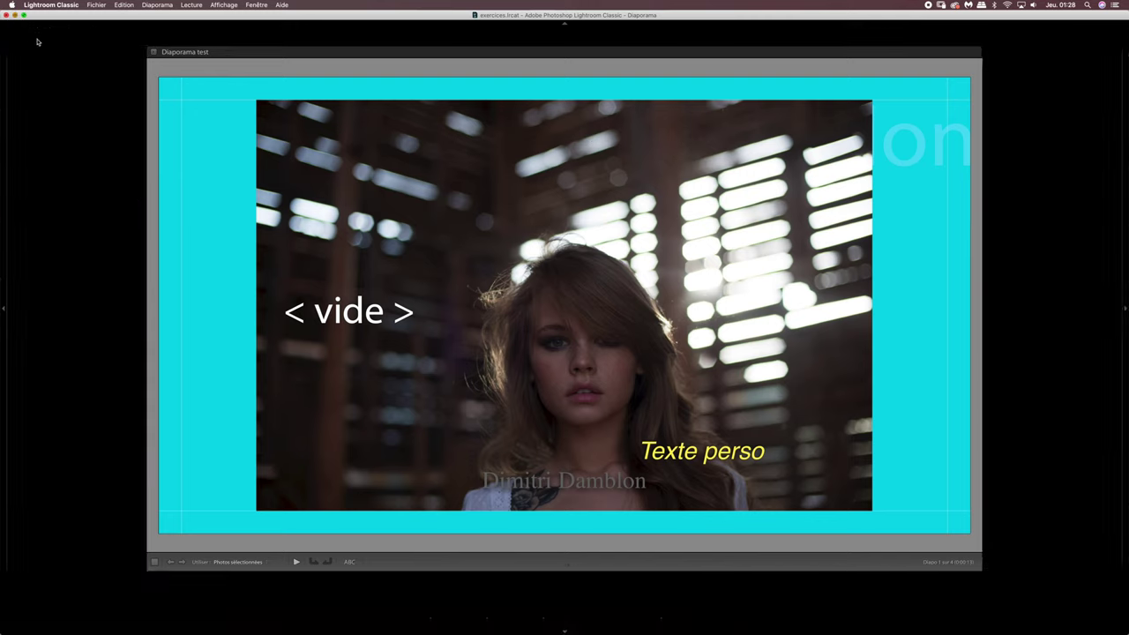
Open the pano folder and Quick Look the intro, outro, pano-1 and pano-2 slides.
double_click(369, 108)
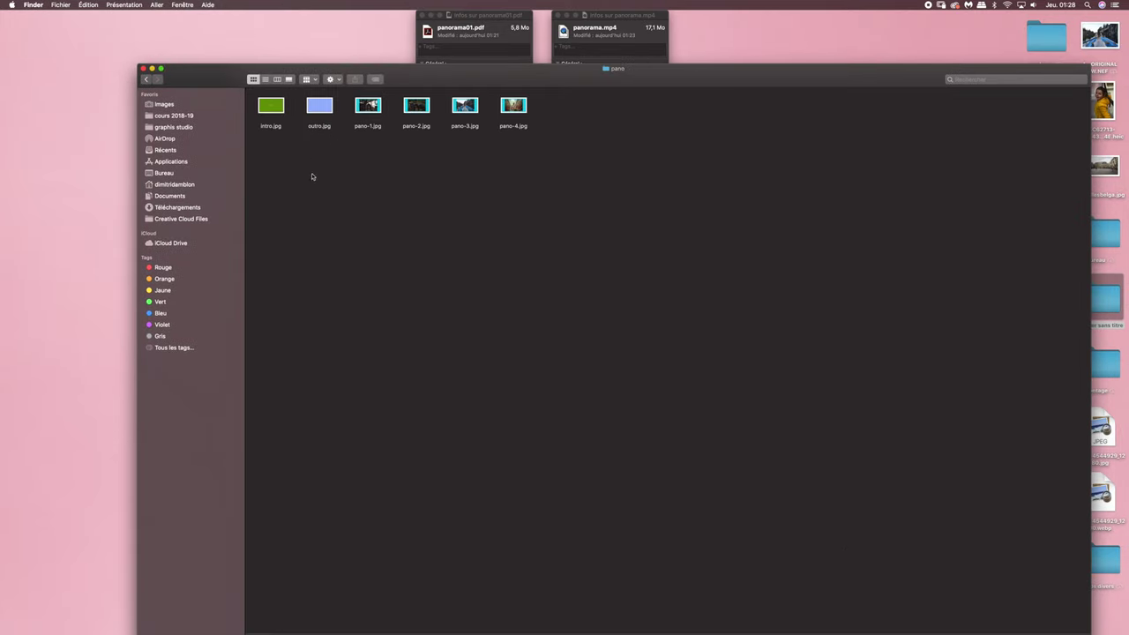
left_click(277, 112)
left_click(371, 107)
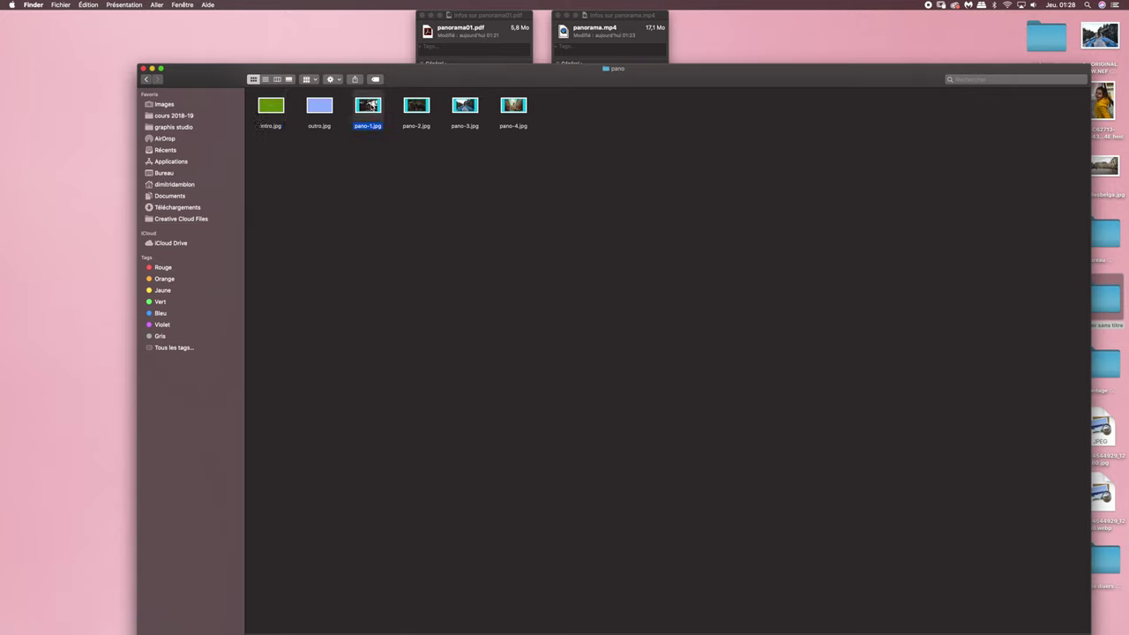
left_click(271, 108)
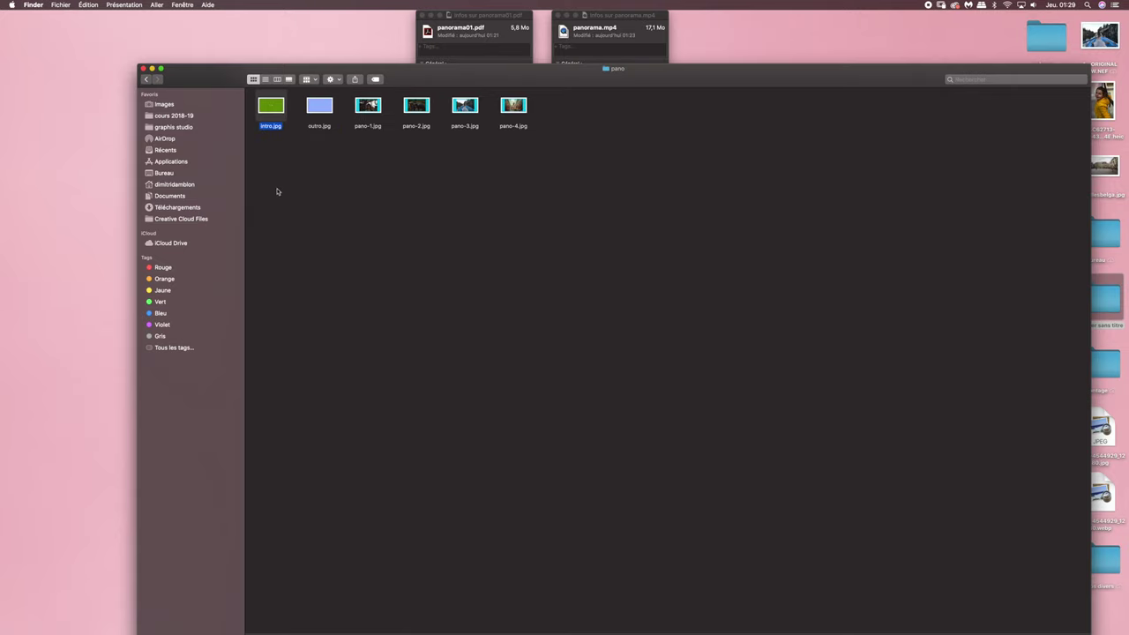
key("space")
key("space")
key("space")
key("space")
left_click(315, 110)
key("space")
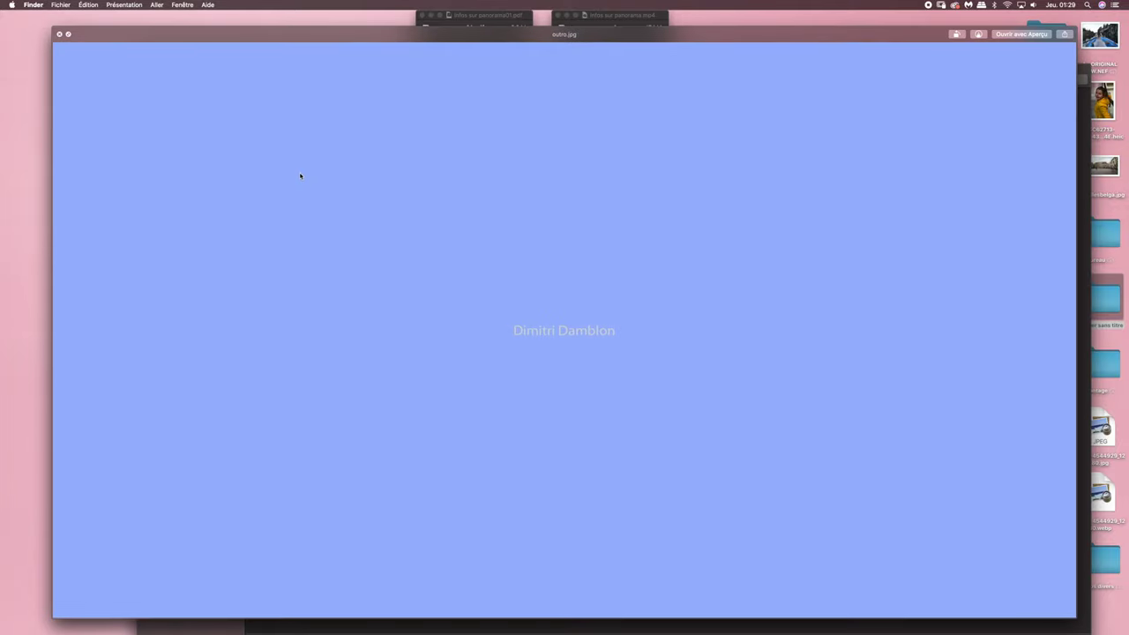
key("space")
left_click(367, 110)
key("space")
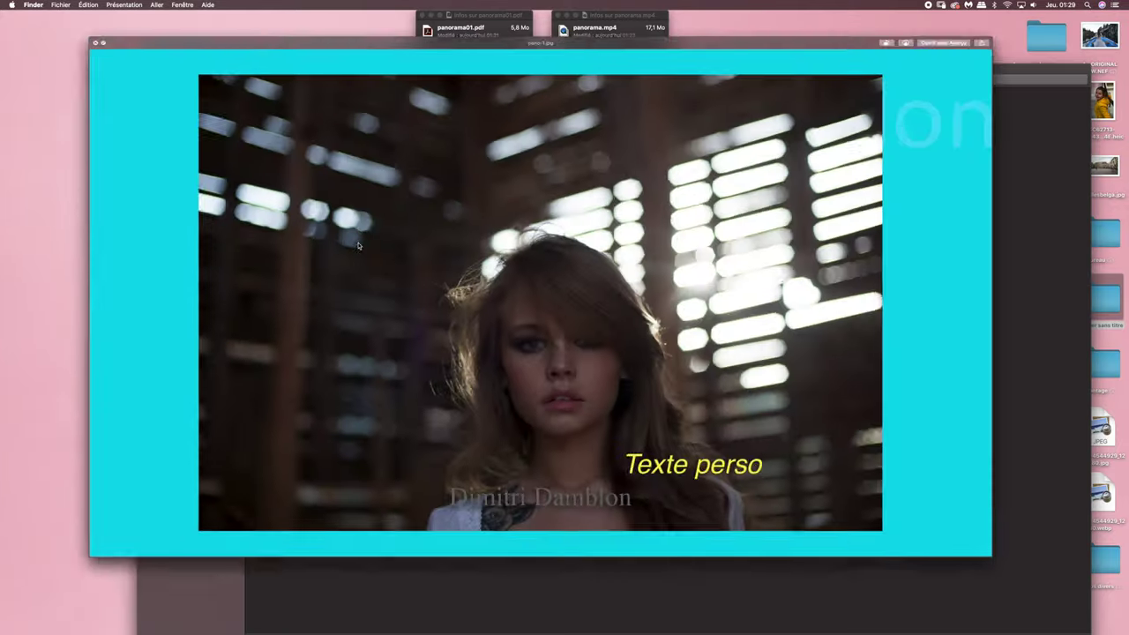
key("space")
left_click(415, 108)
key("space")
key("space")
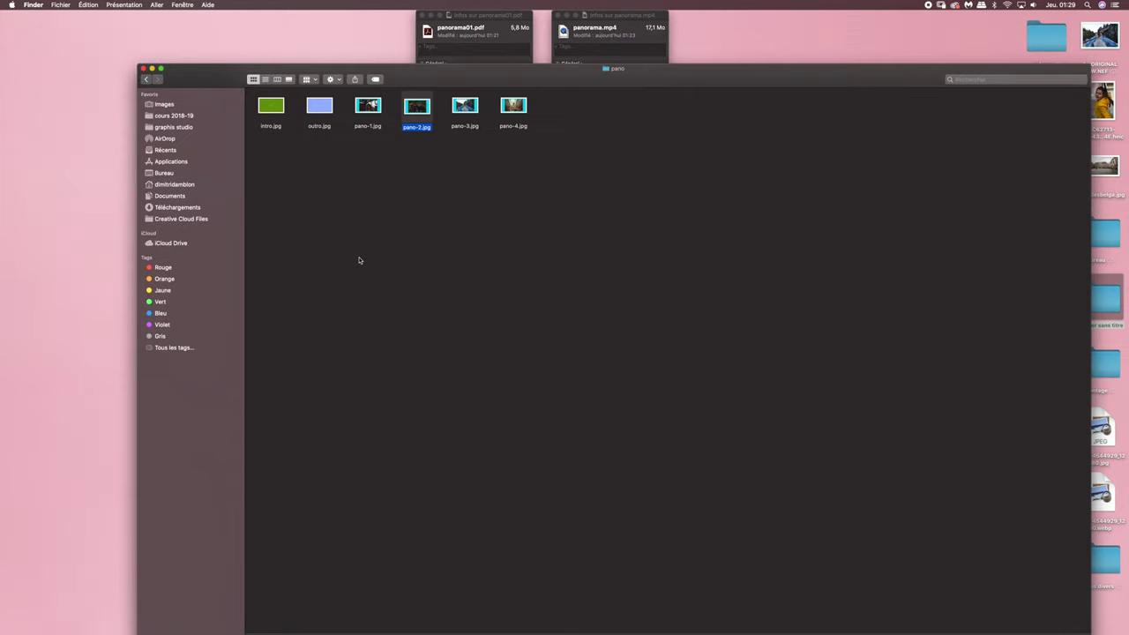
key("space")
key("space")
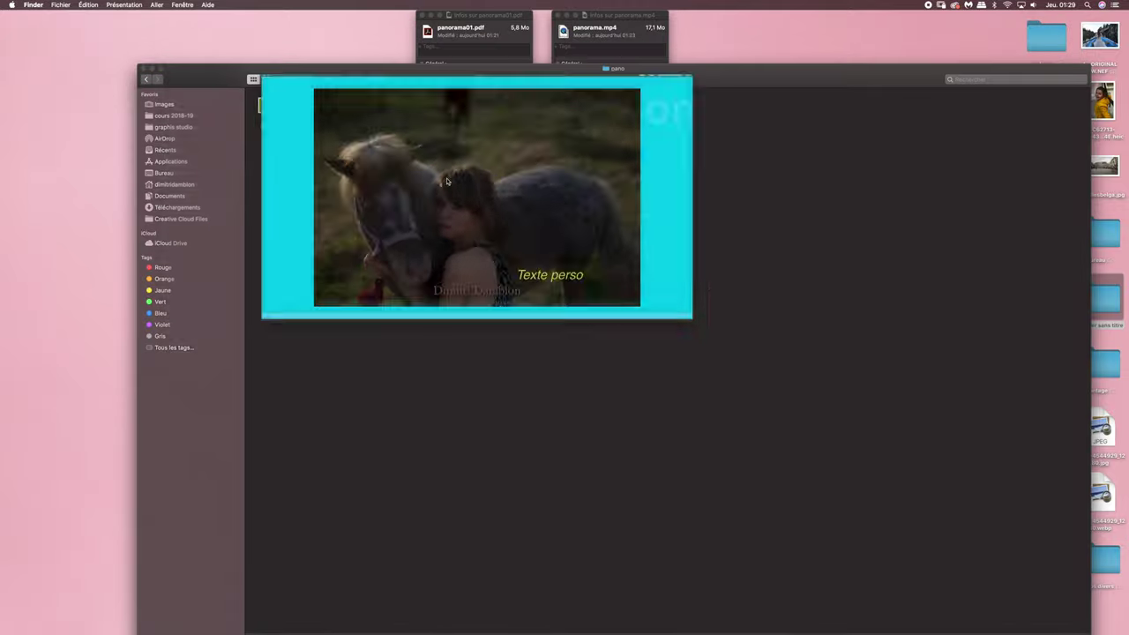
Quick Look pano-3 and pano-4, then preview pano-1 through pano-4 again.
left_click(469, 109)
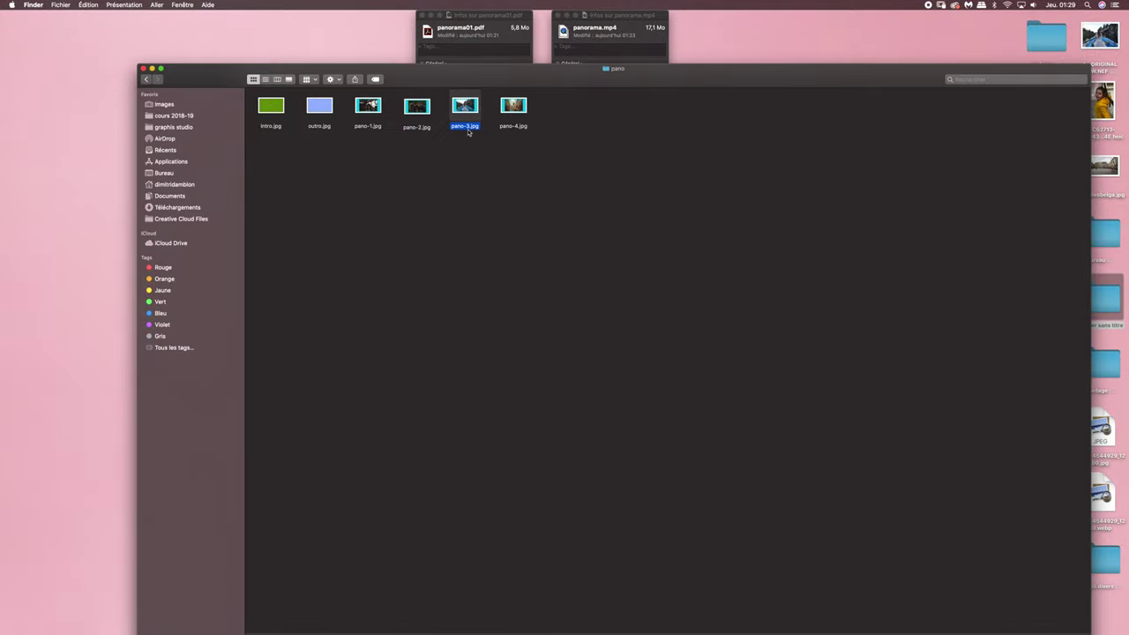
key("space")
key("space")
key("Right")
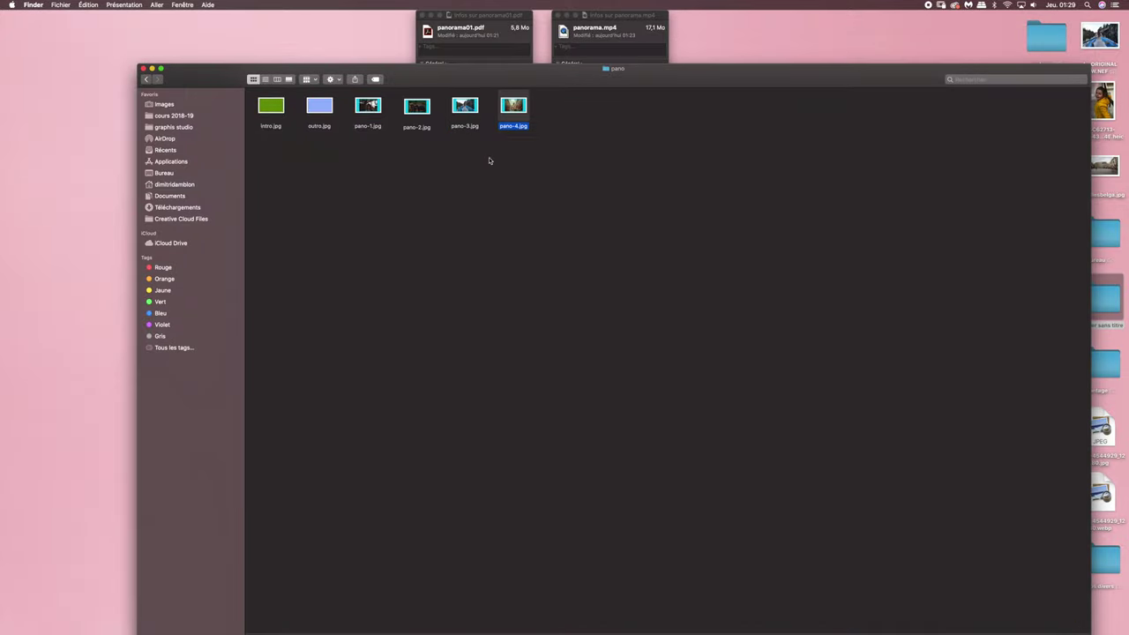
key("space")
key("space")
left_click(371, 114)
key("space")
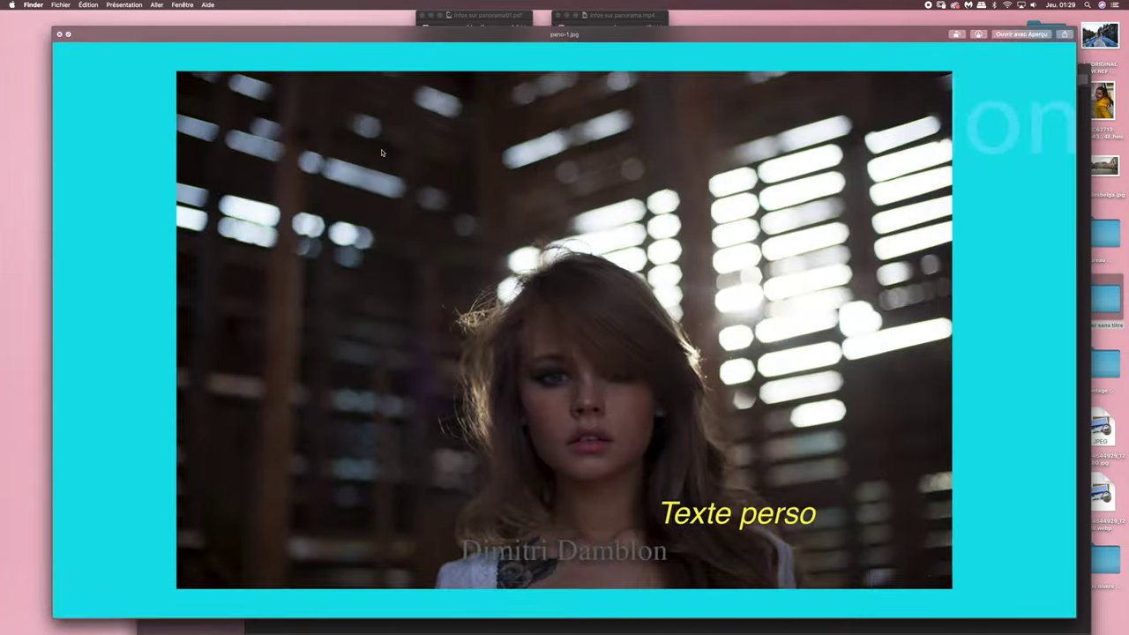
key("space")
left_click(426, 114)
key("space")
key("space")
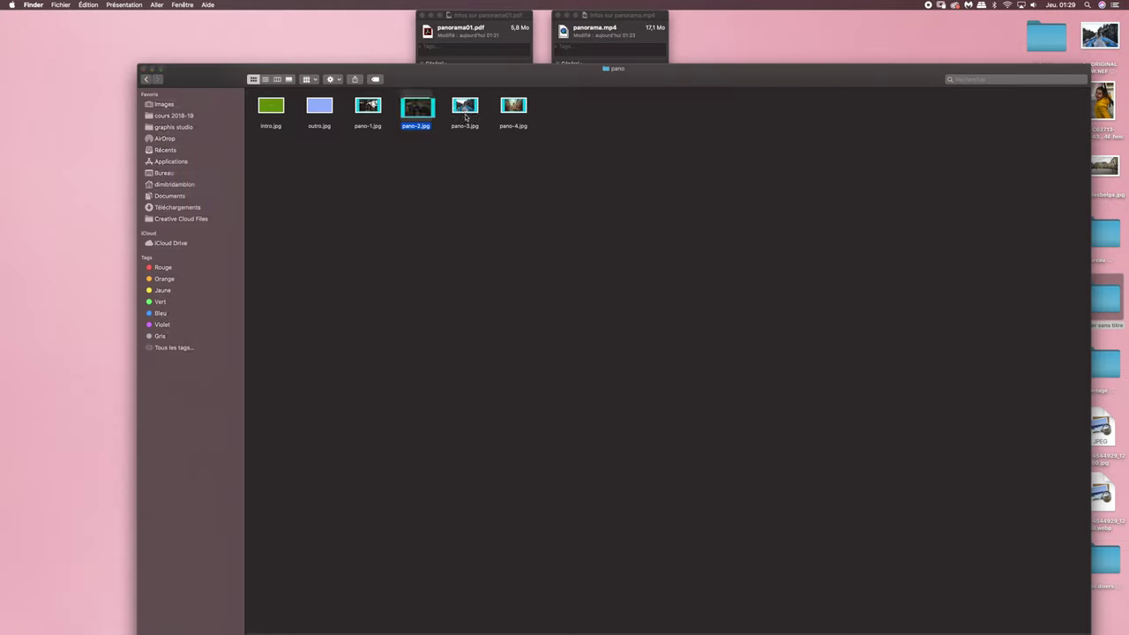
left_click(463, 120)
key("space")
key("space")
left_click(525, 110)
key("space")
key("space")
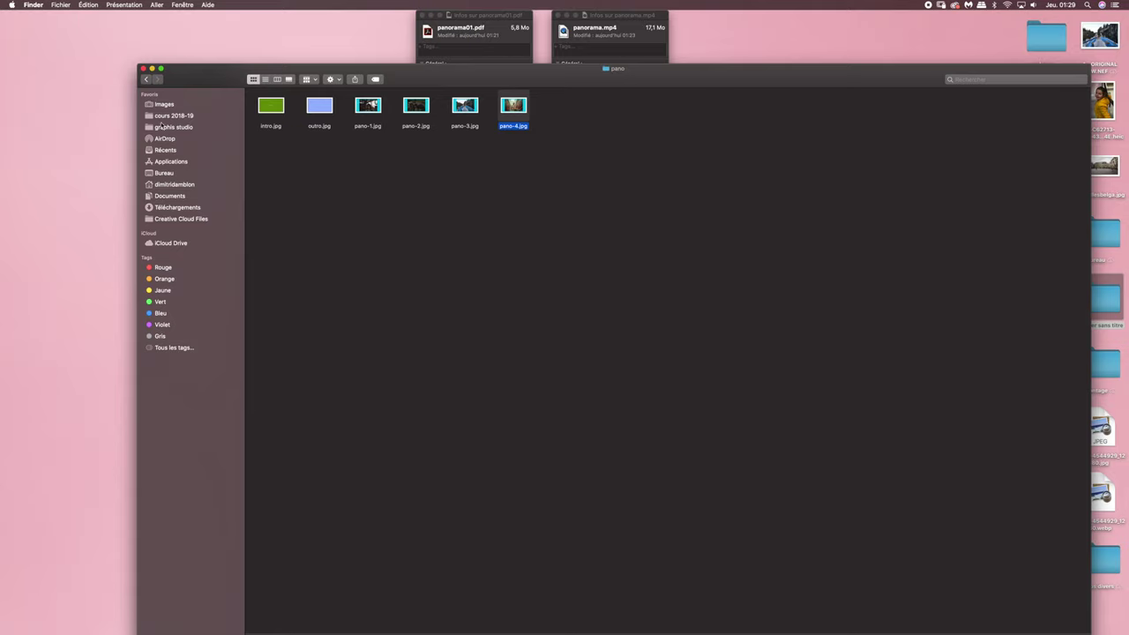
left_click(147, 79)
left_click(278, 116)
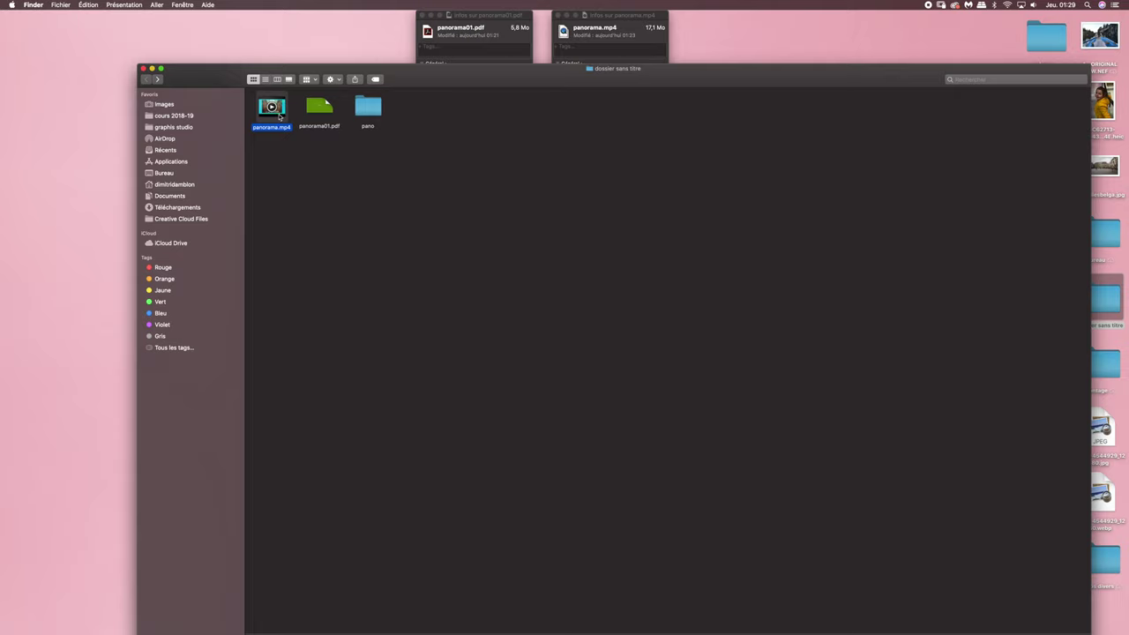
left_click(325, 105)
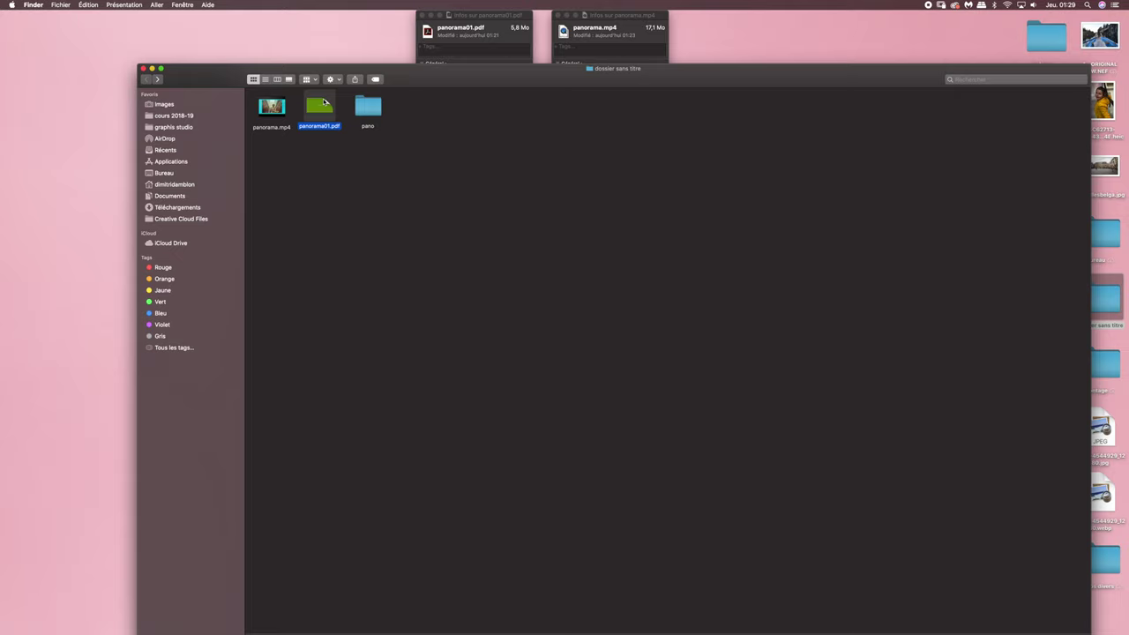
double_click(368, 107)
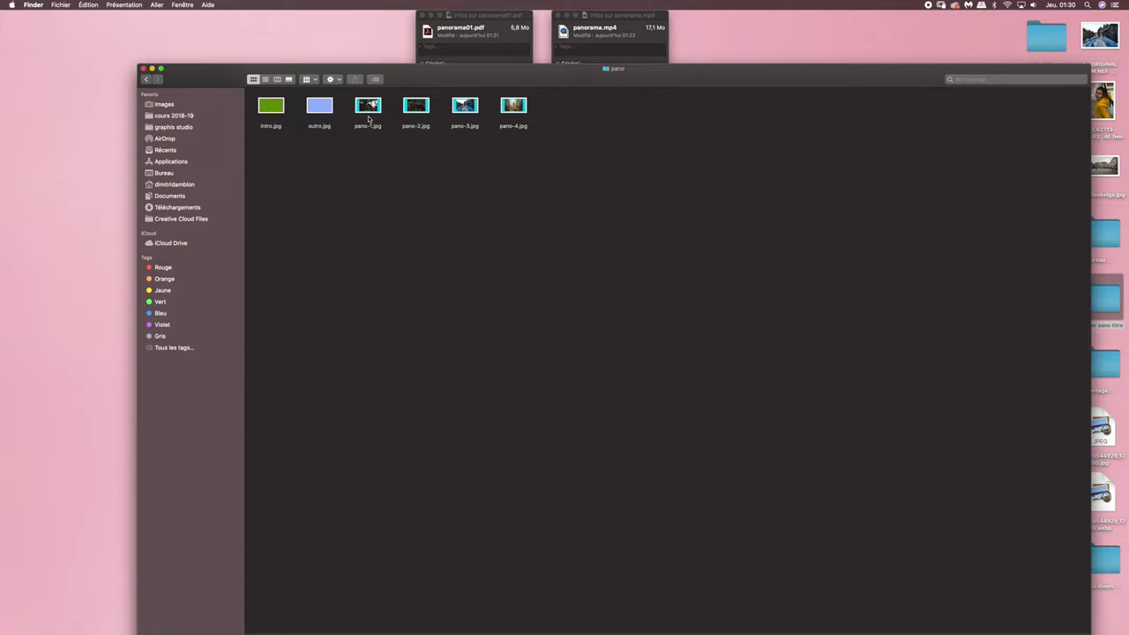
left_click(277, 112)
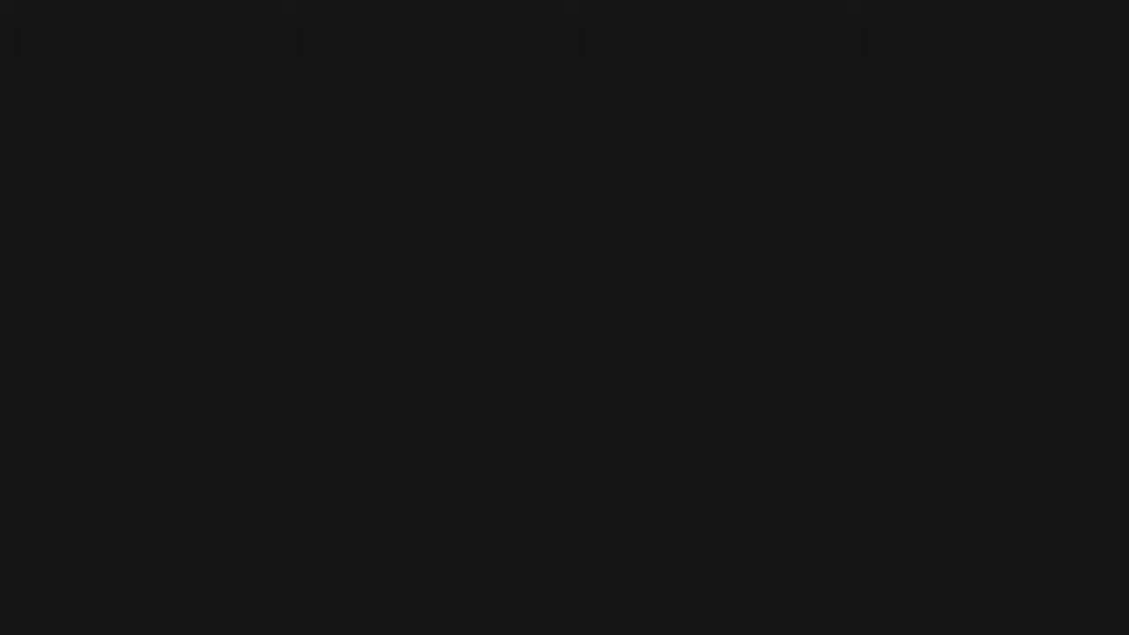